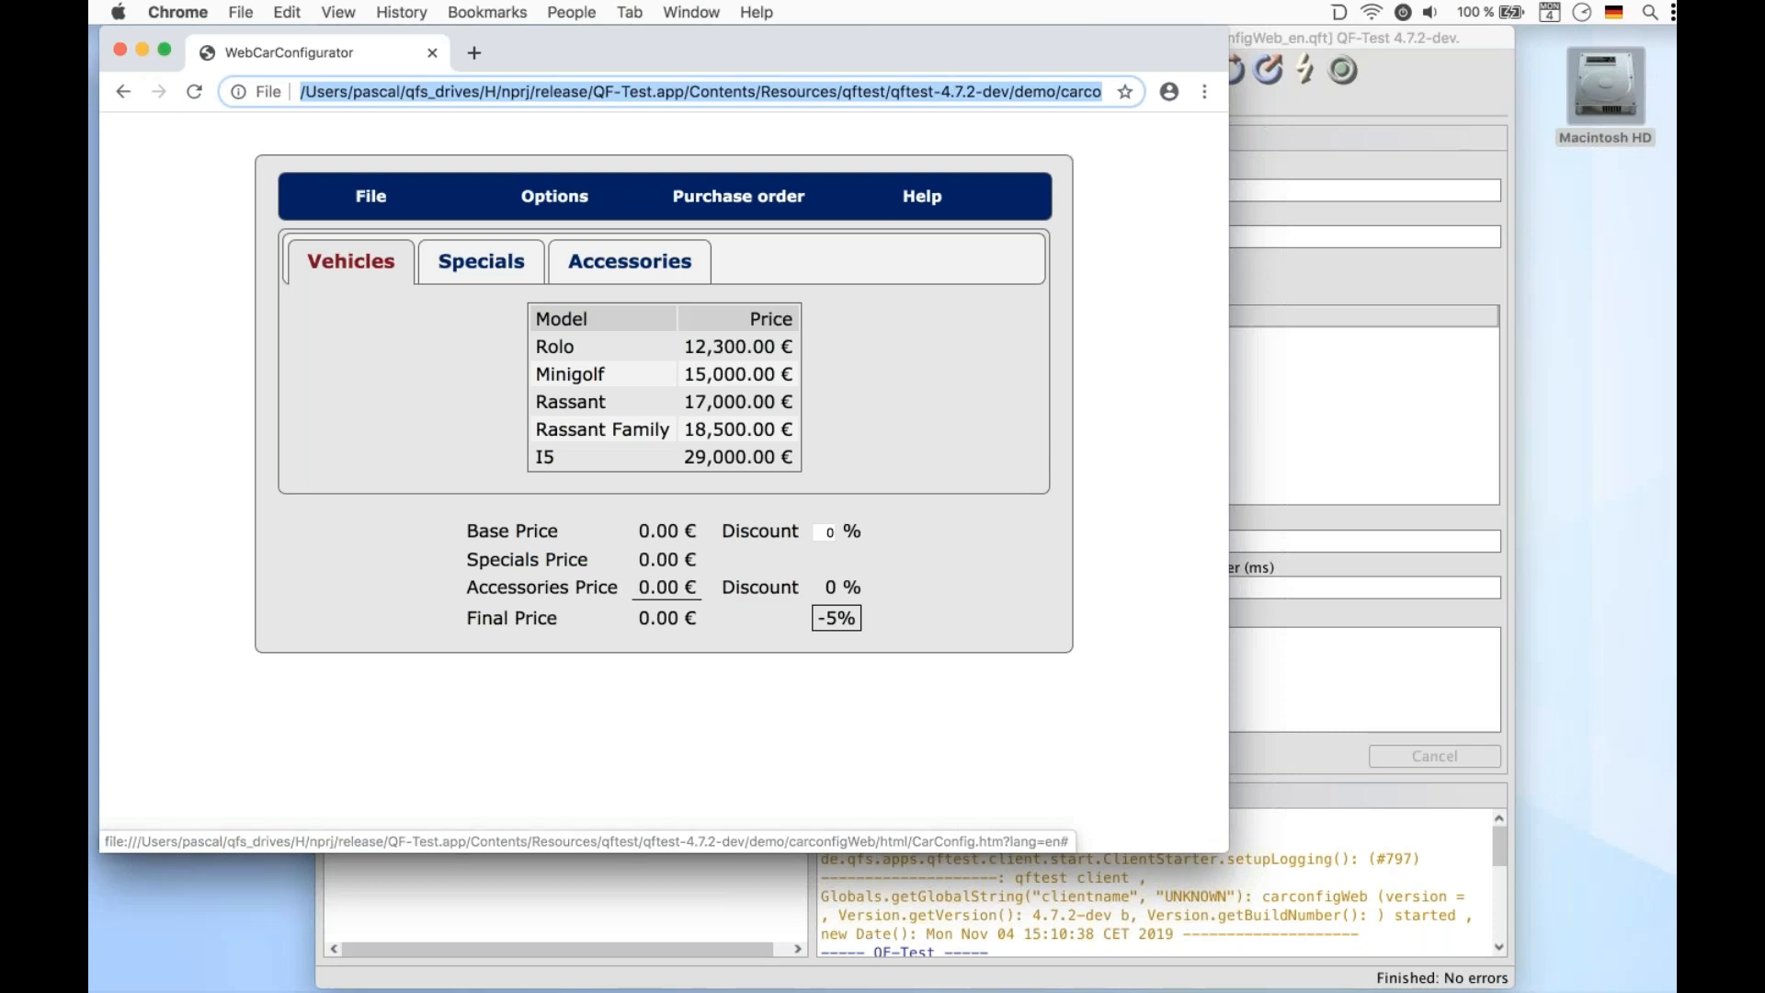
Clear the terminal output in the test suite window
click(1300, 269)
double_click(605, 103)
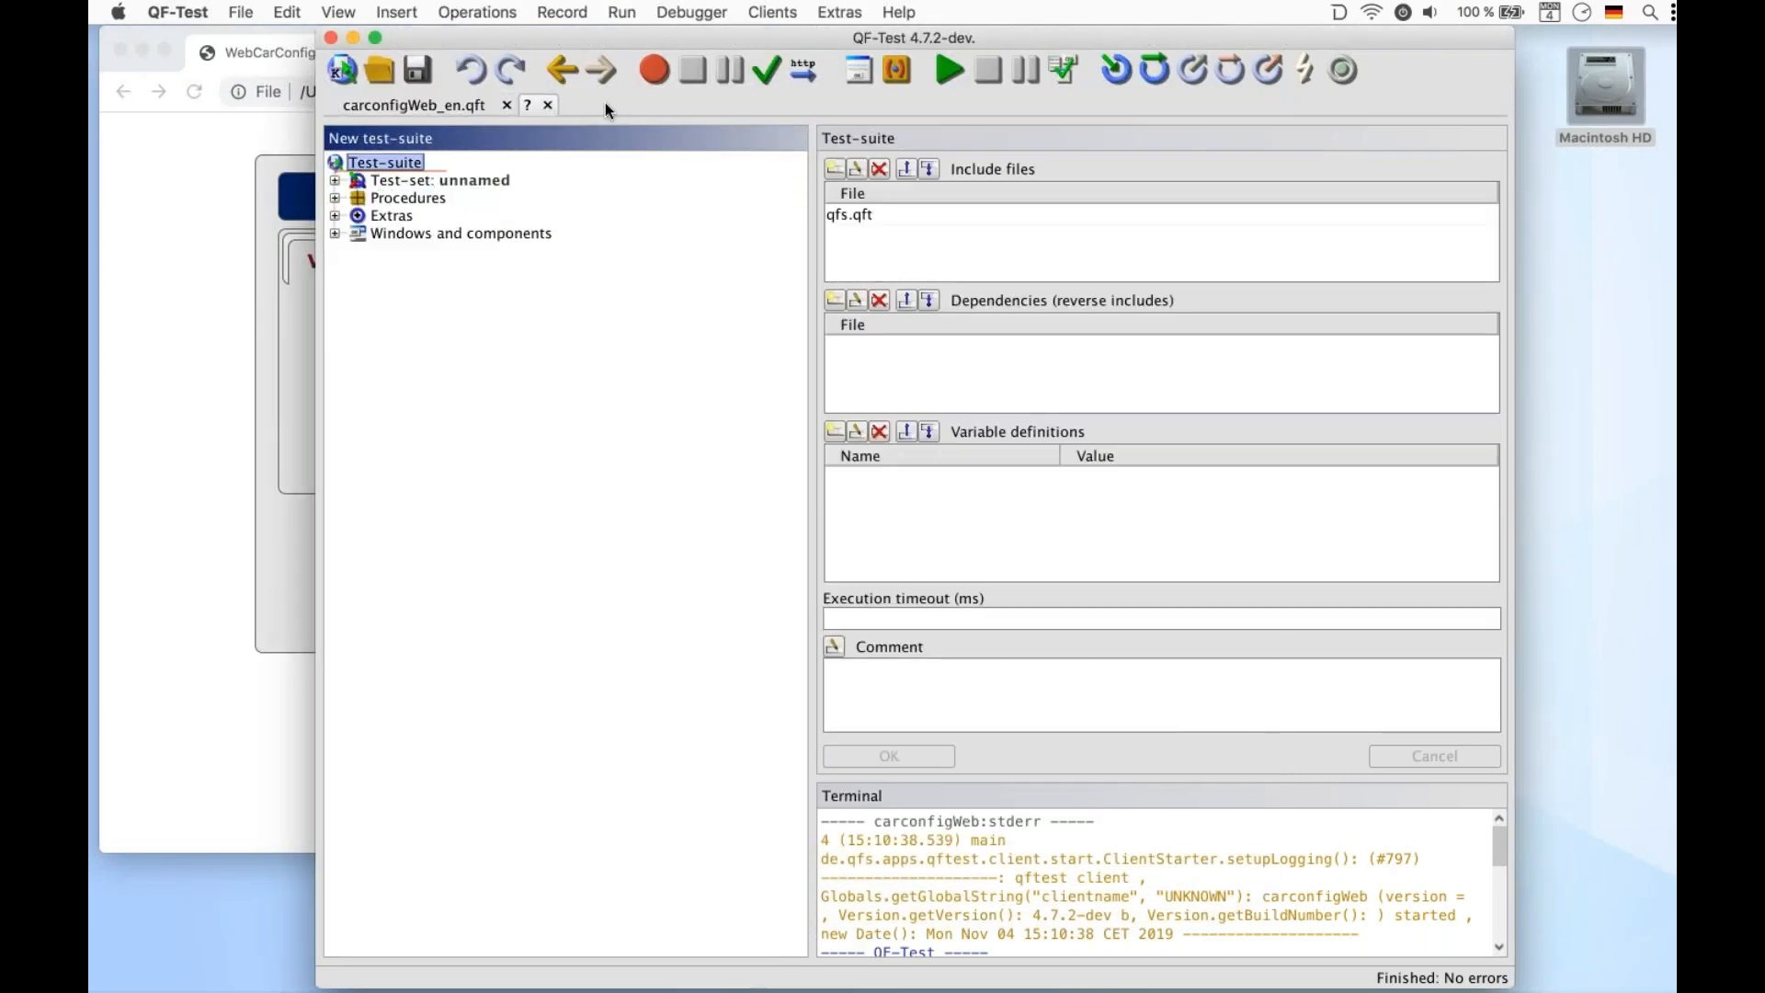
right_click(887, 838)
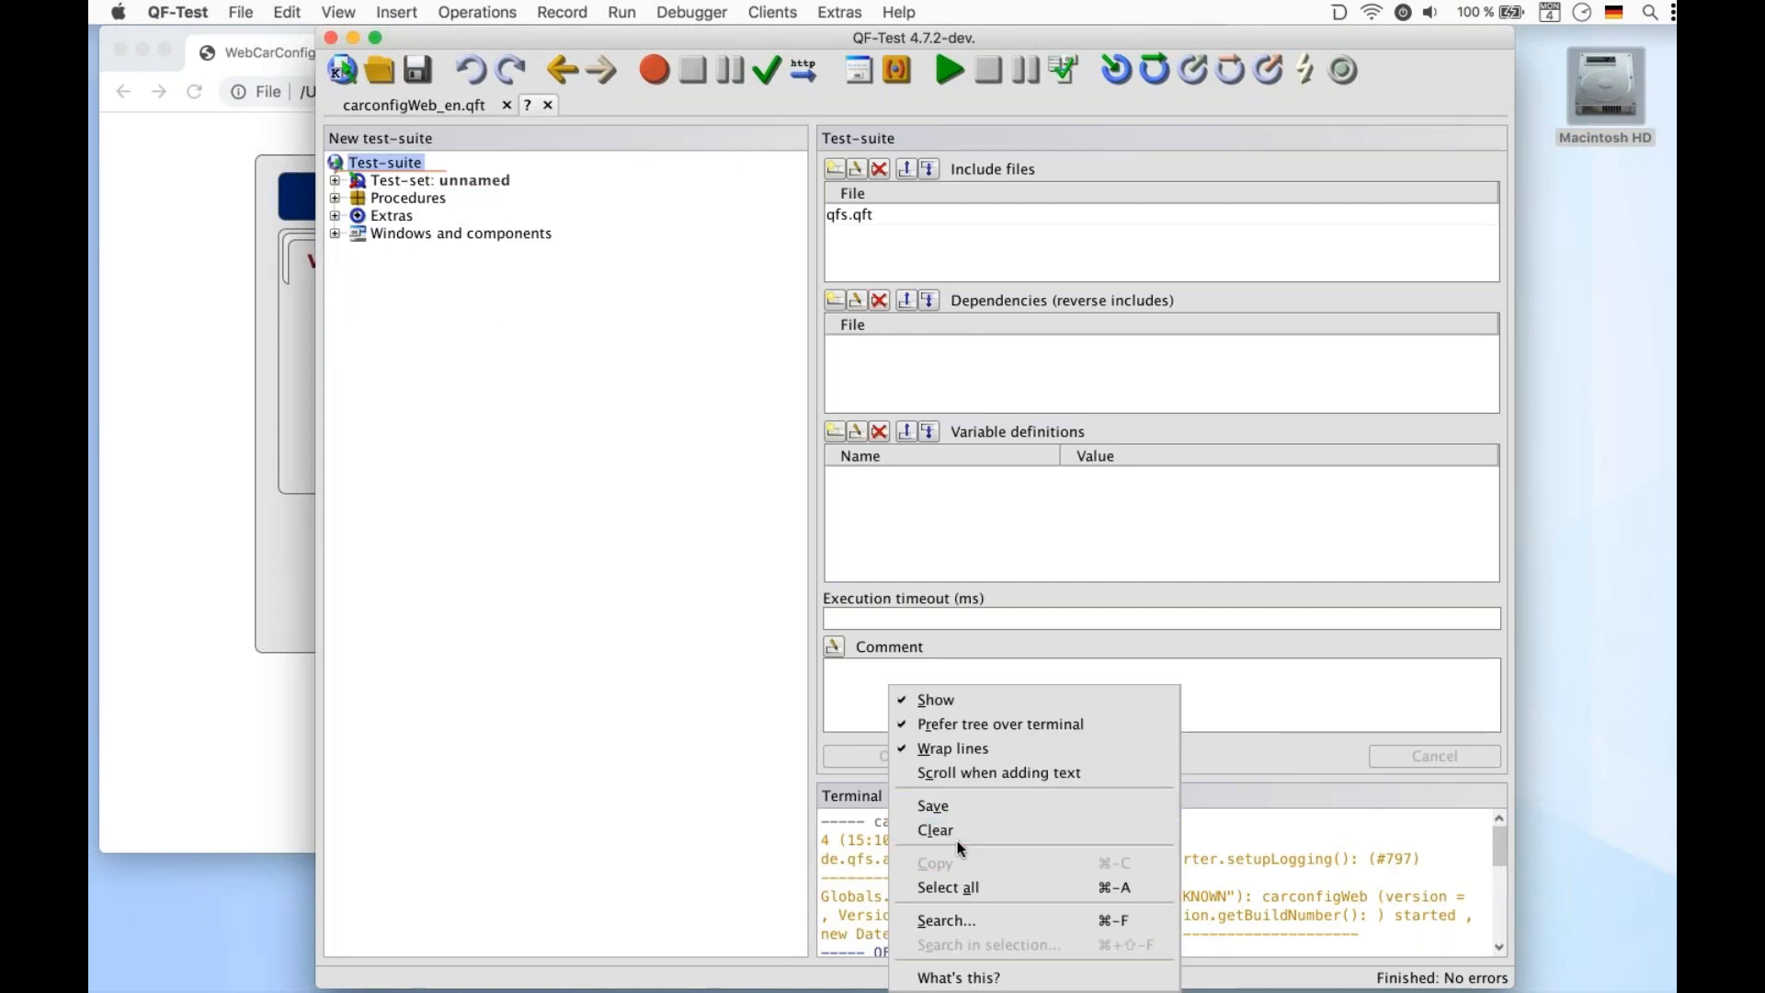
click(957, 835)
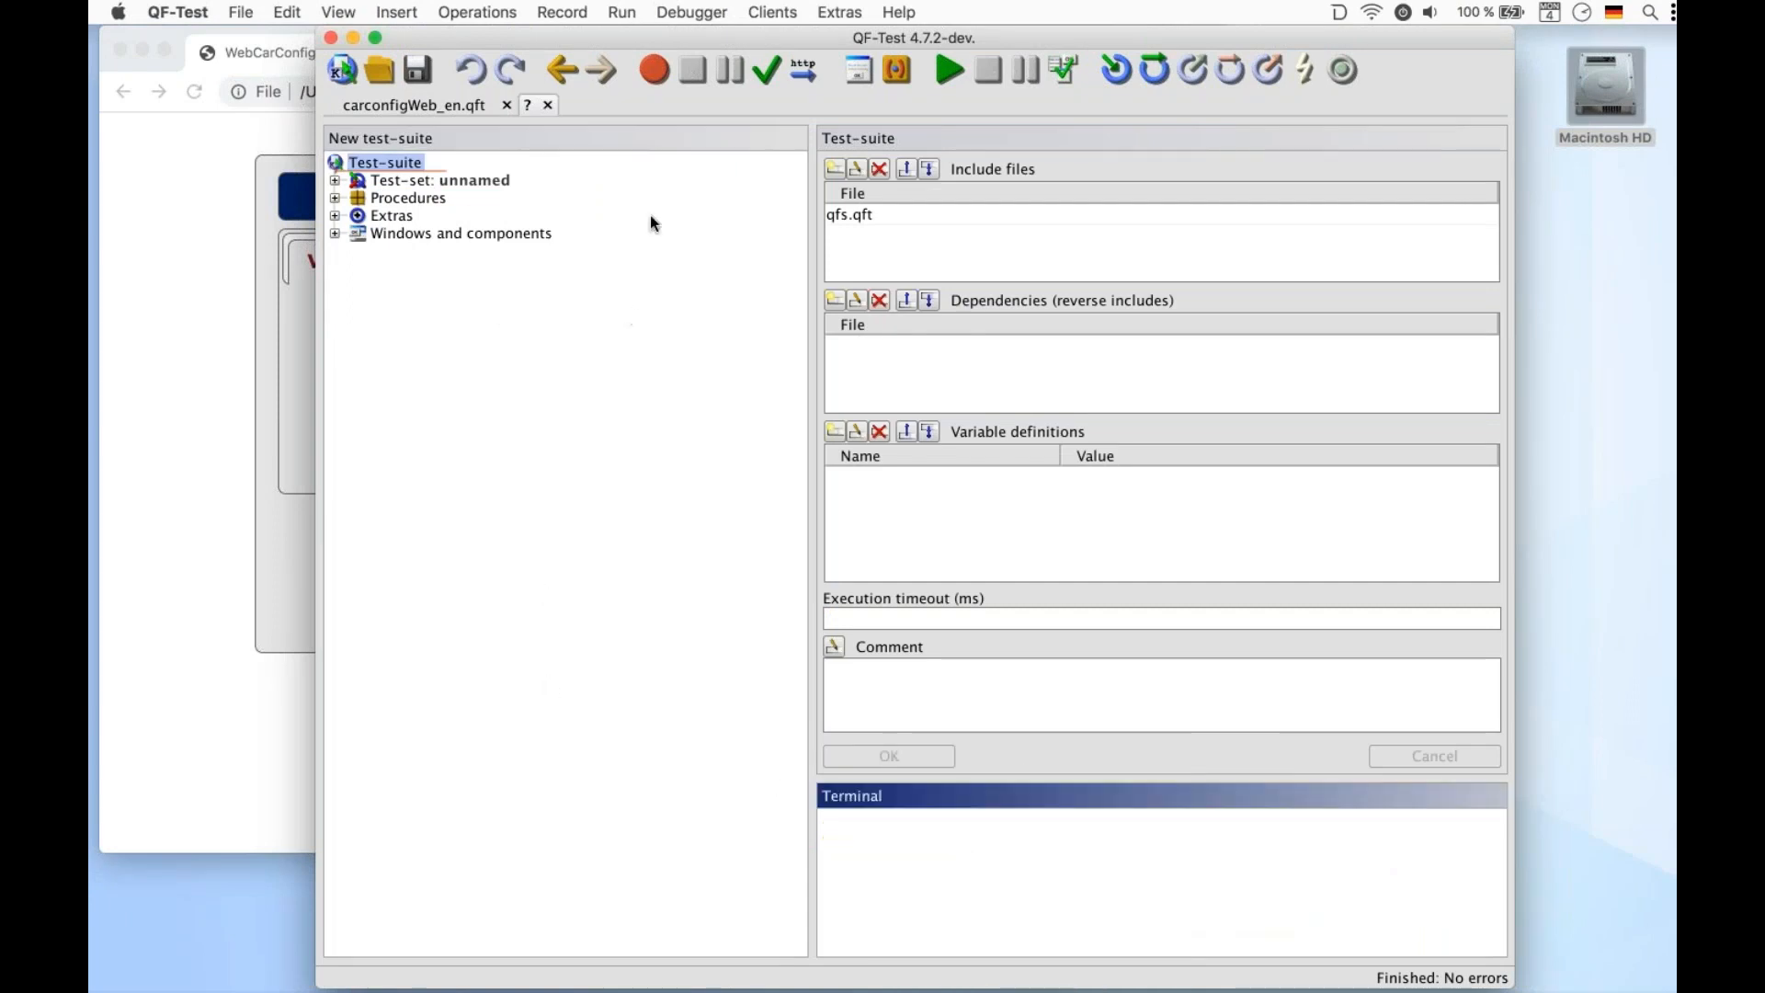
Record a sequence that sorts the vehicle table by Model and selects the Rassant Family row
click(653, 70)
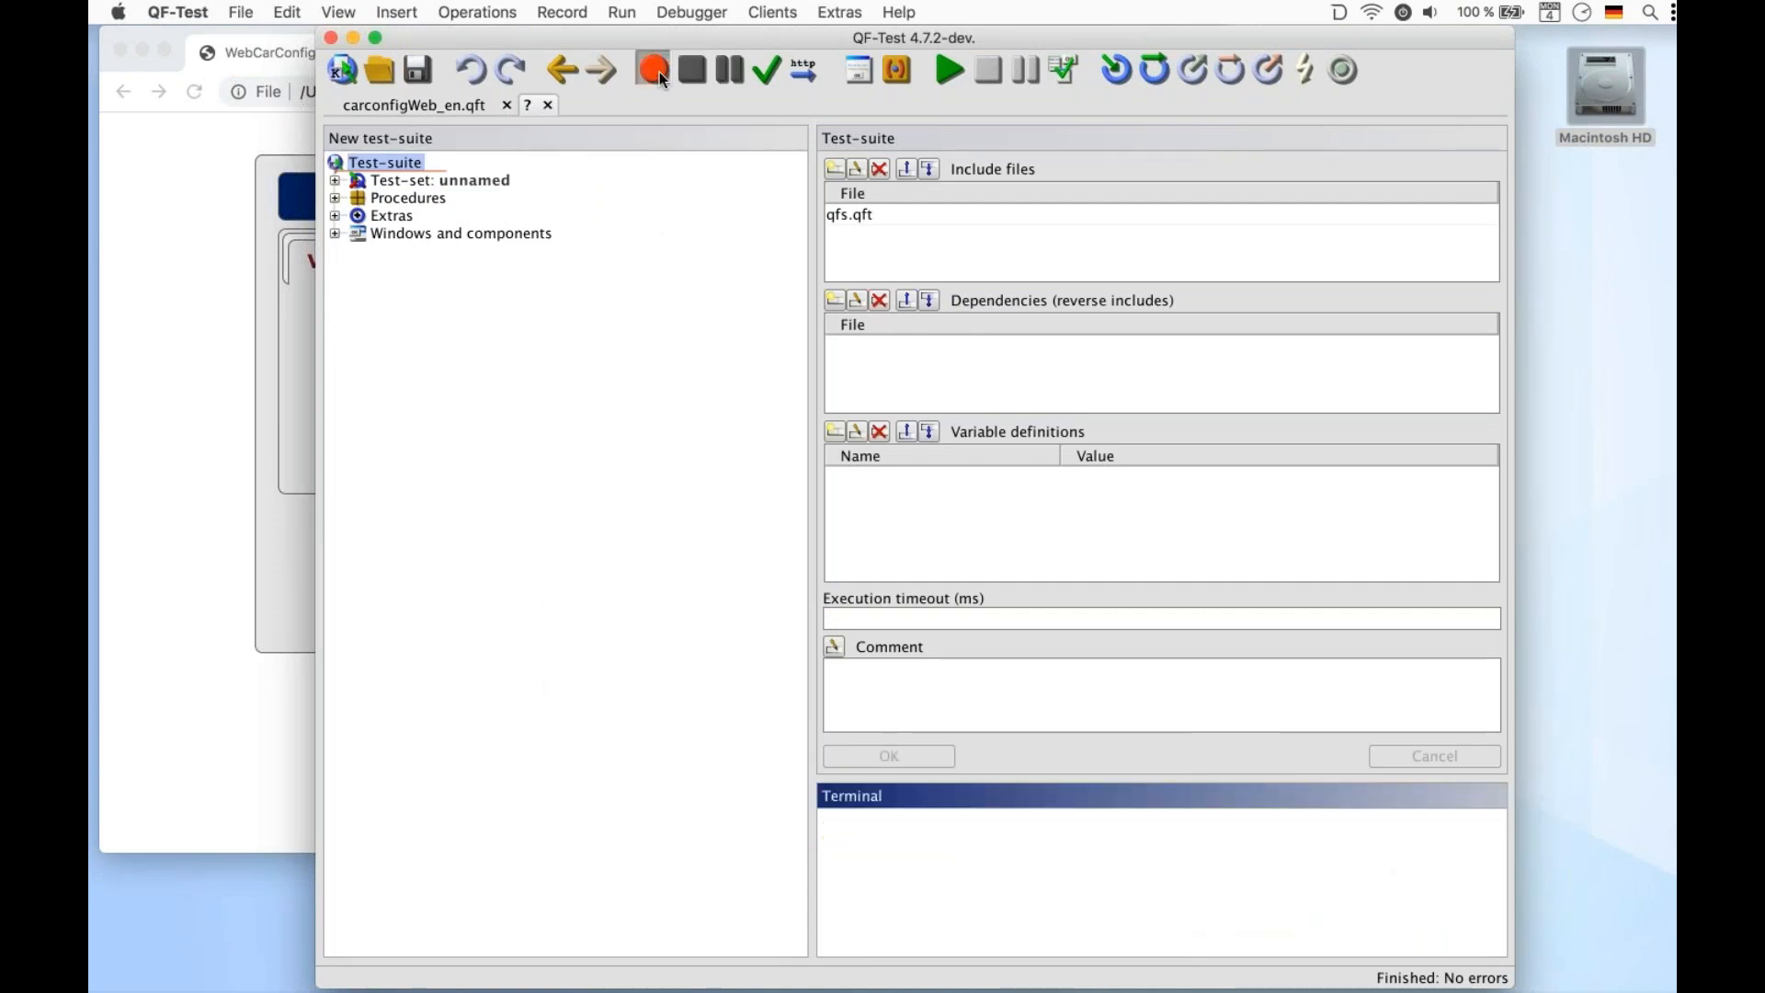
click(180, 283)
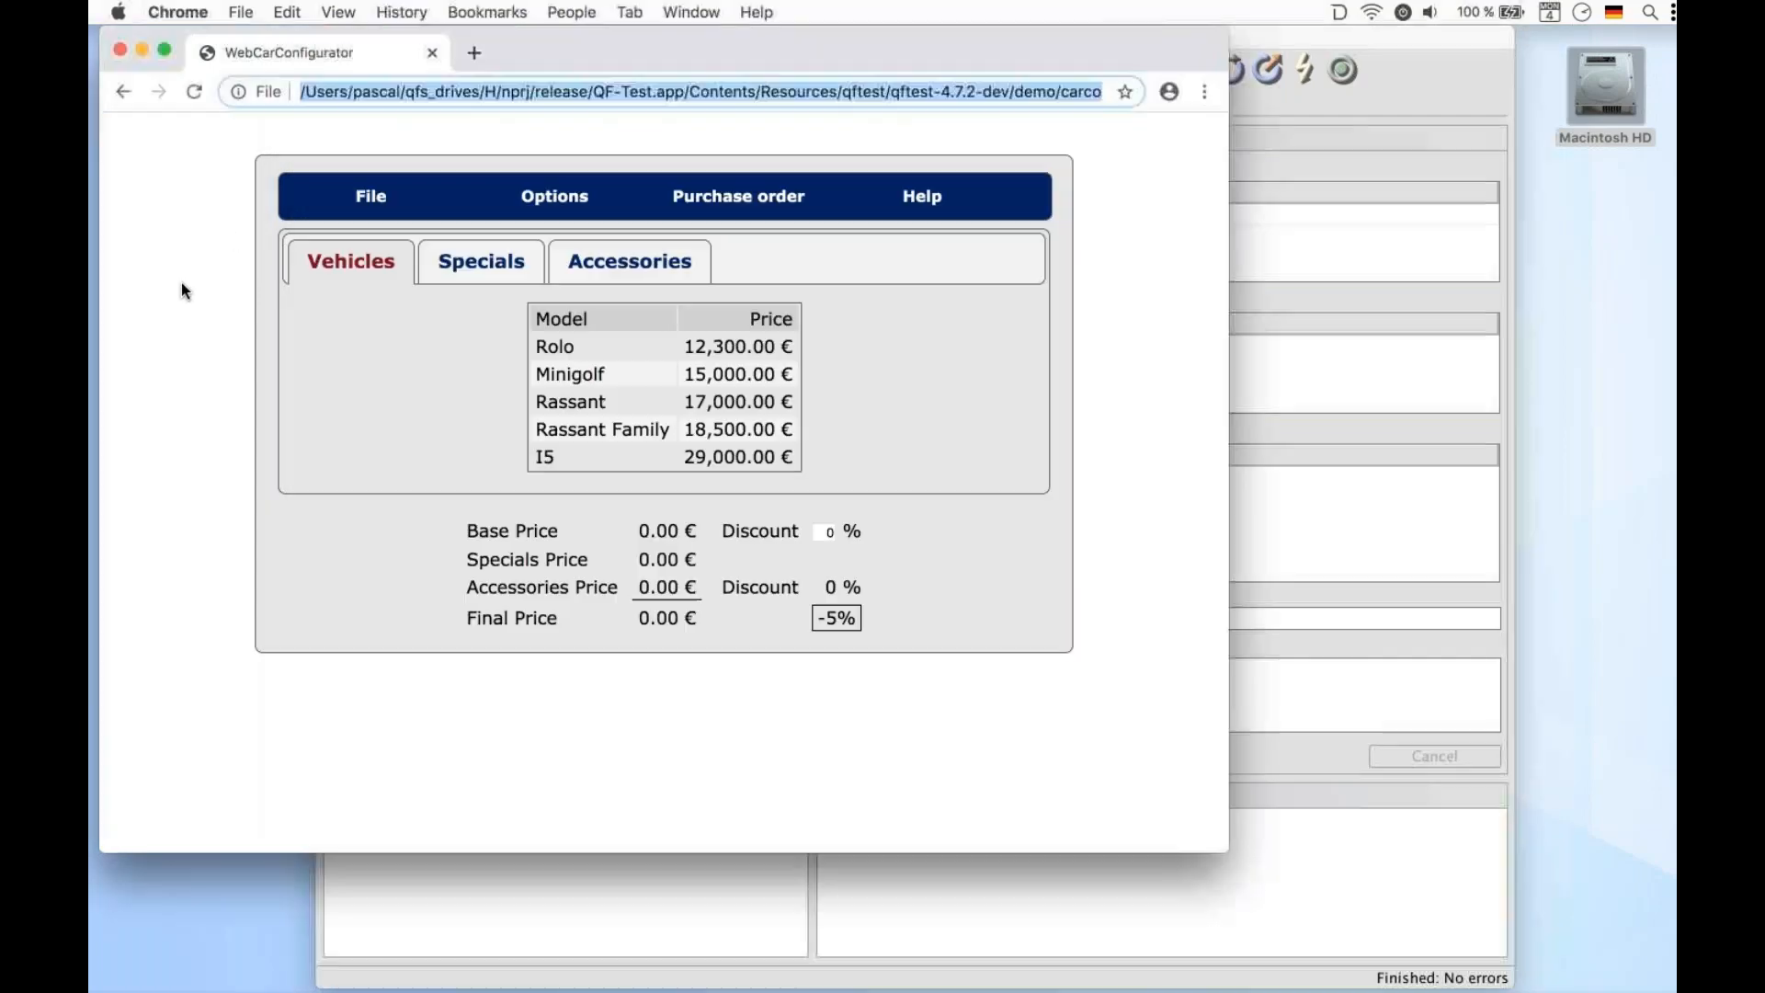
click(577, 319)
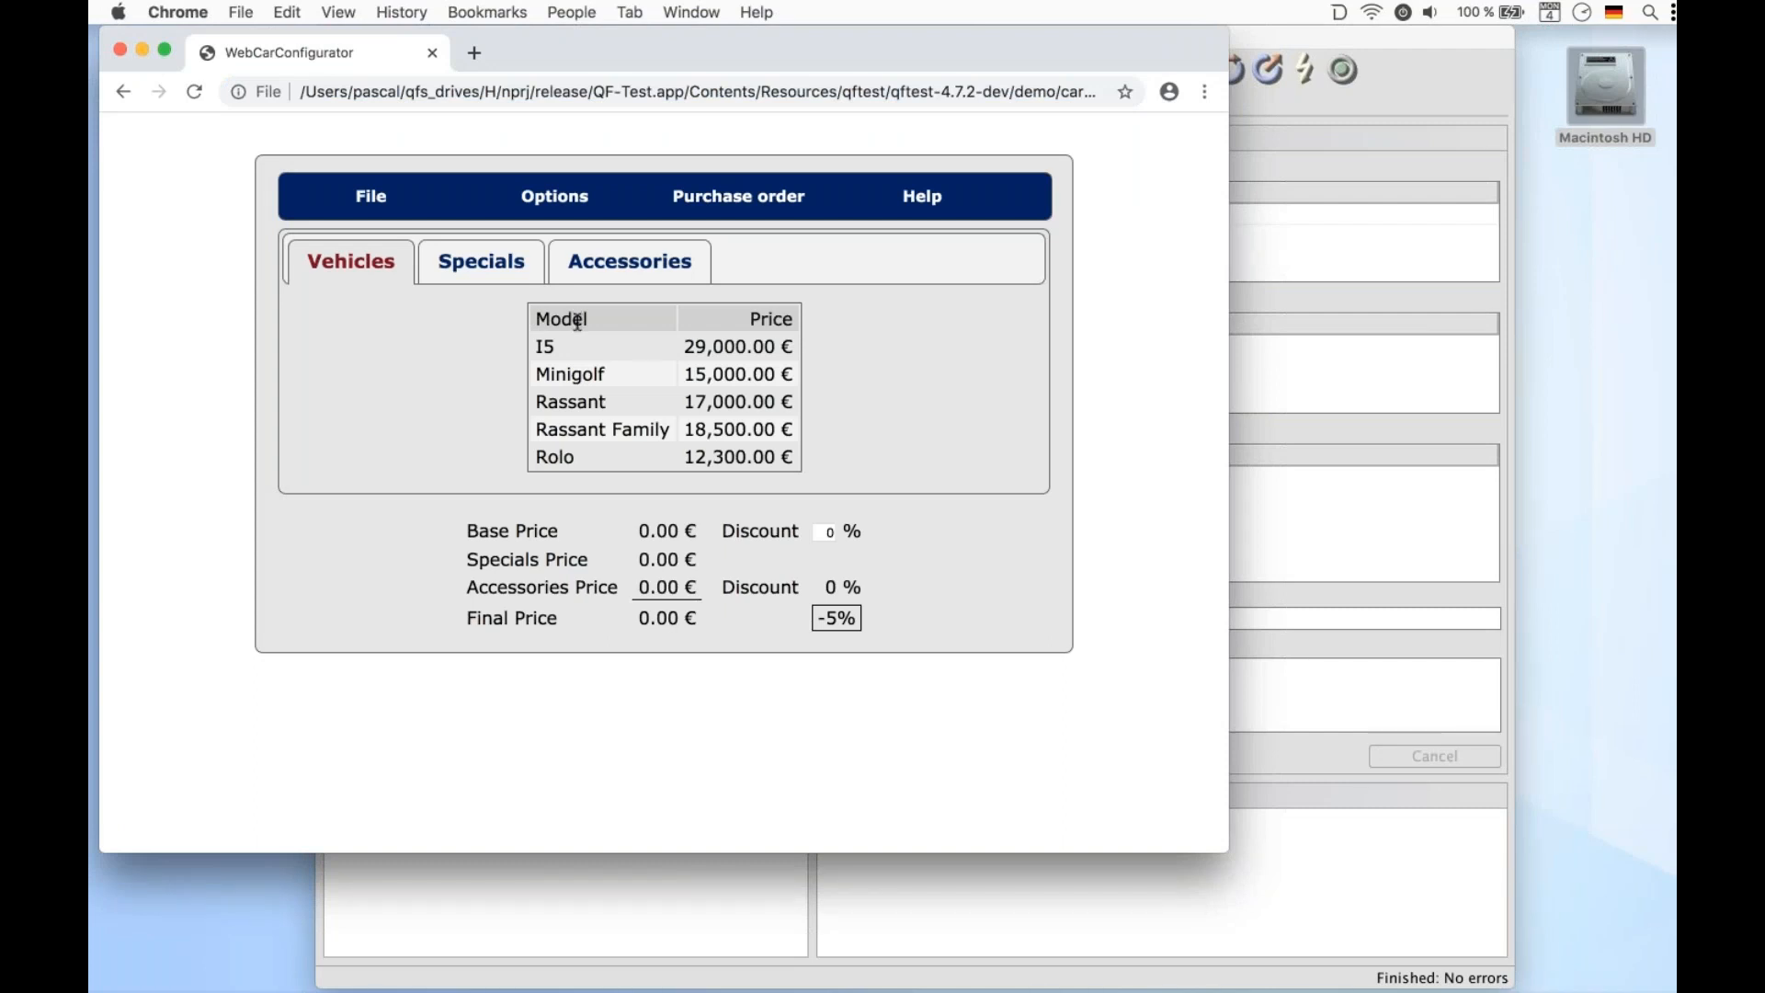
click(581, 432)
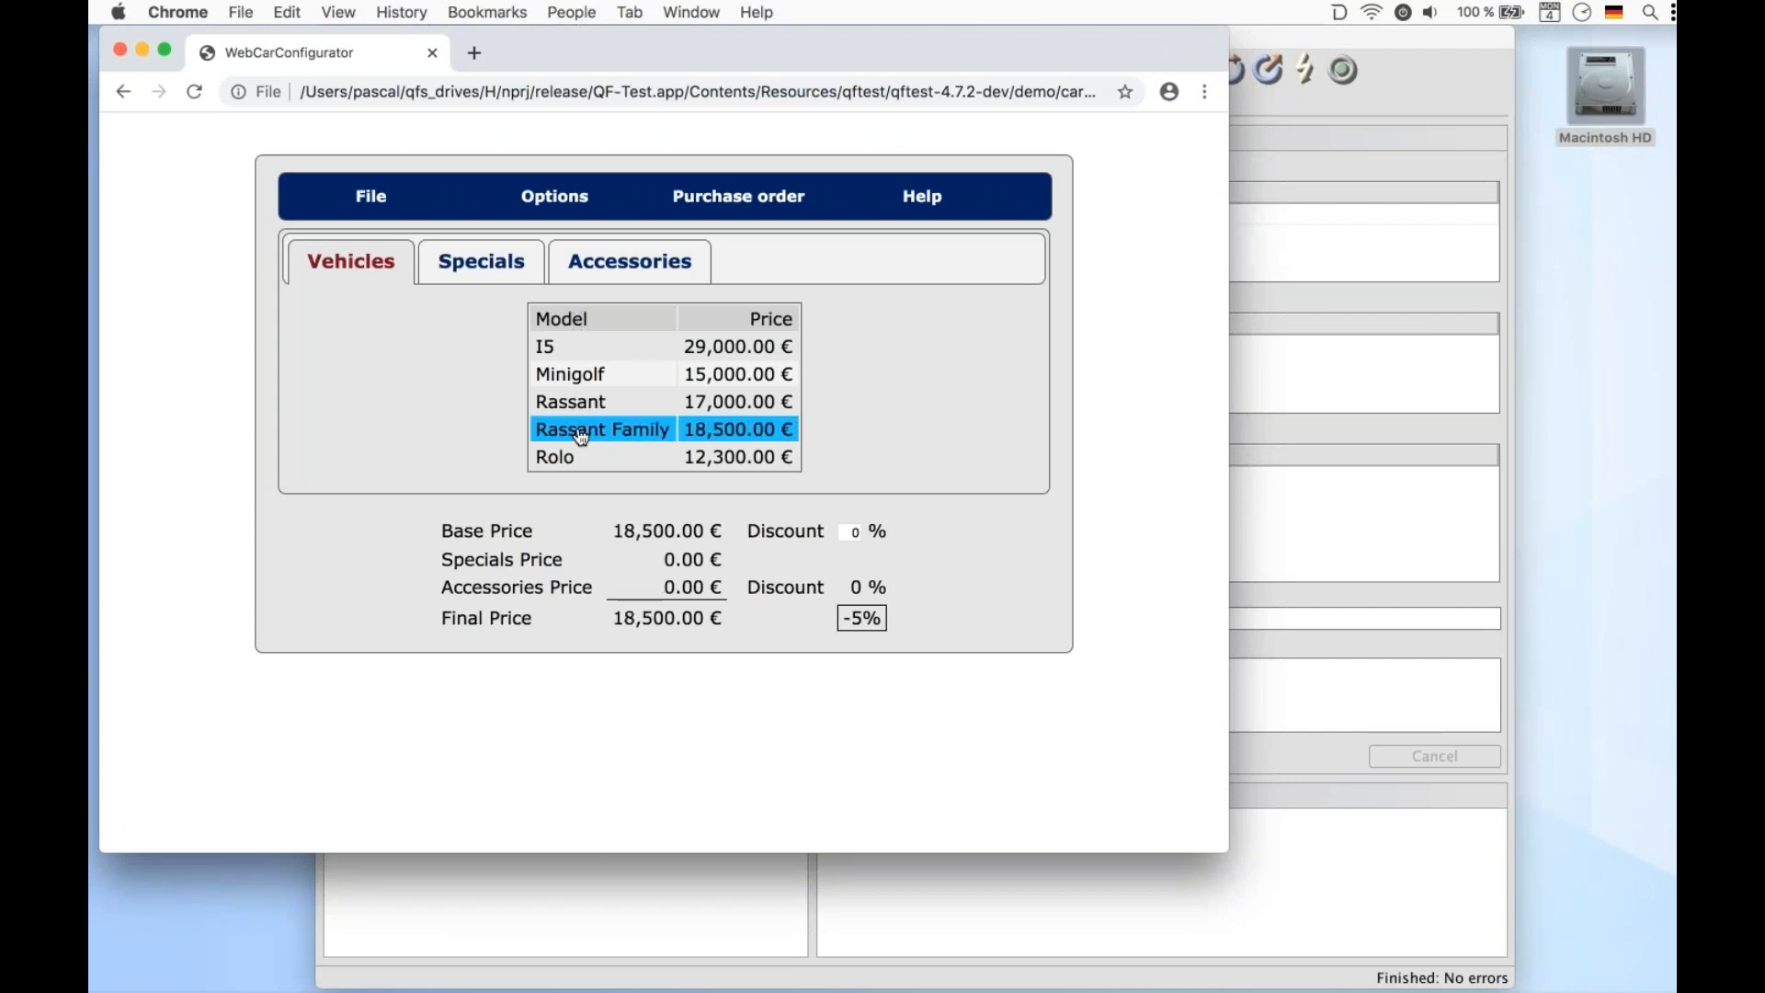
click(1323, 147)
click(696, 63)
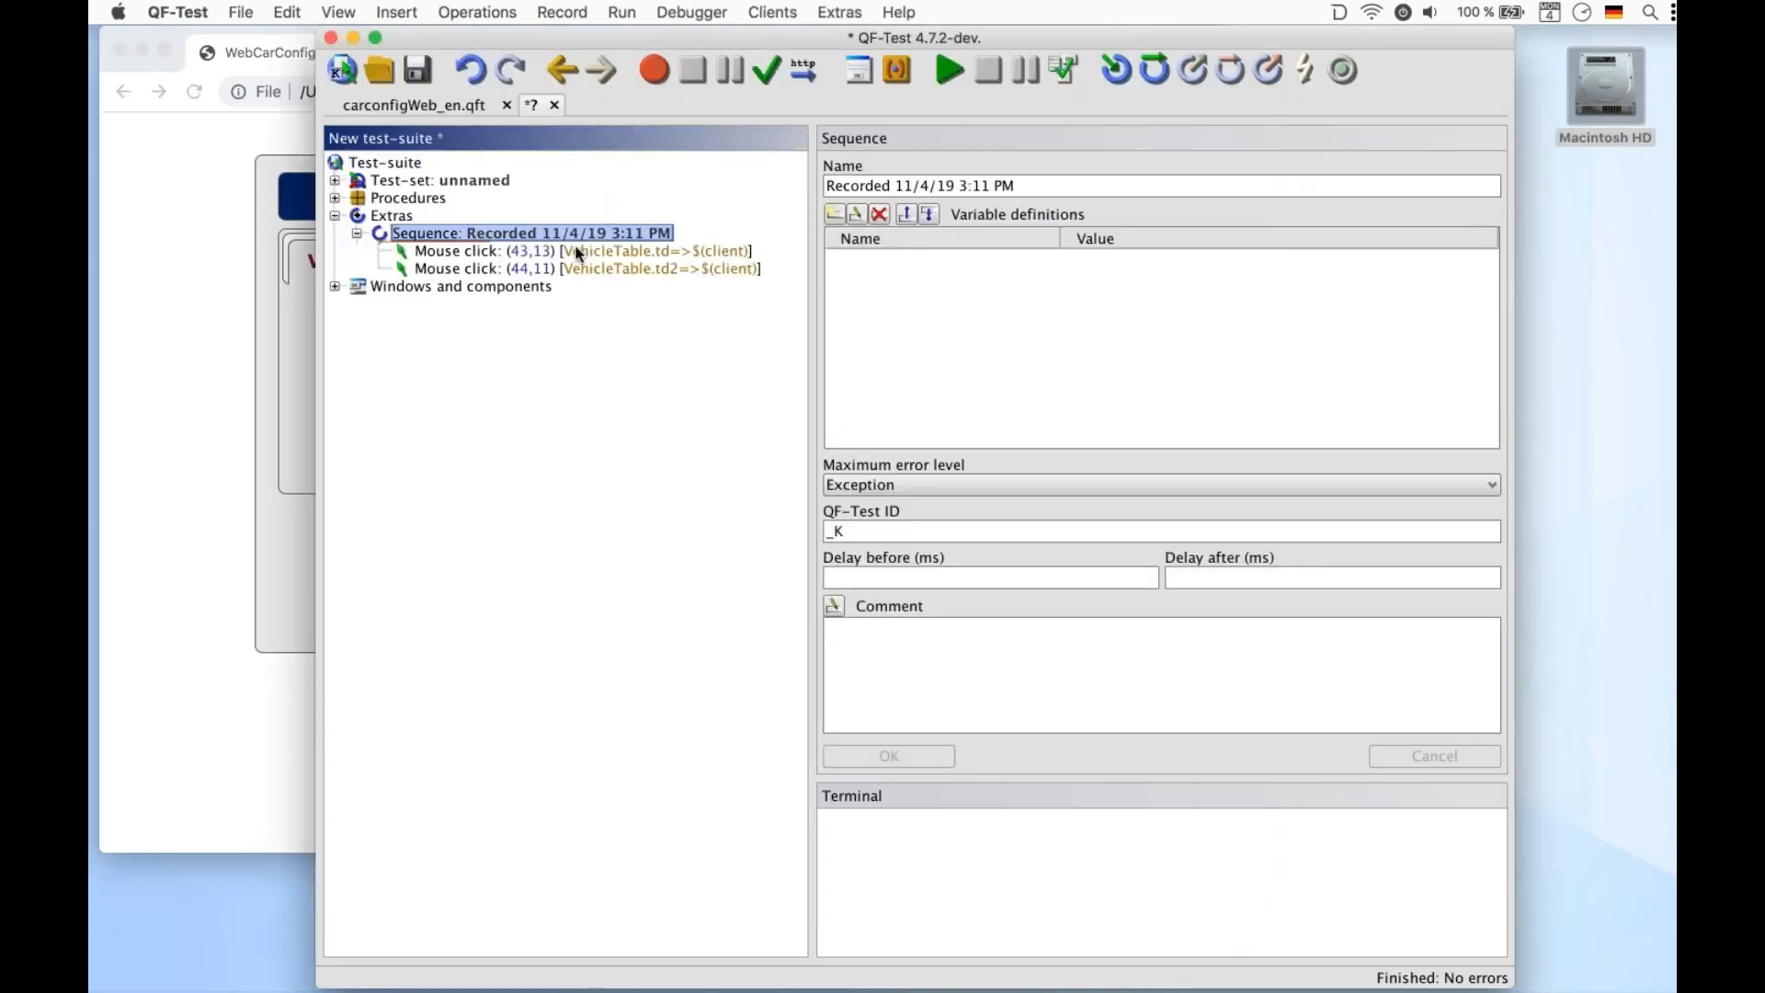
Locate the component node used by the second recorded mouse click
click(583, 270)
key(ctrl+w)
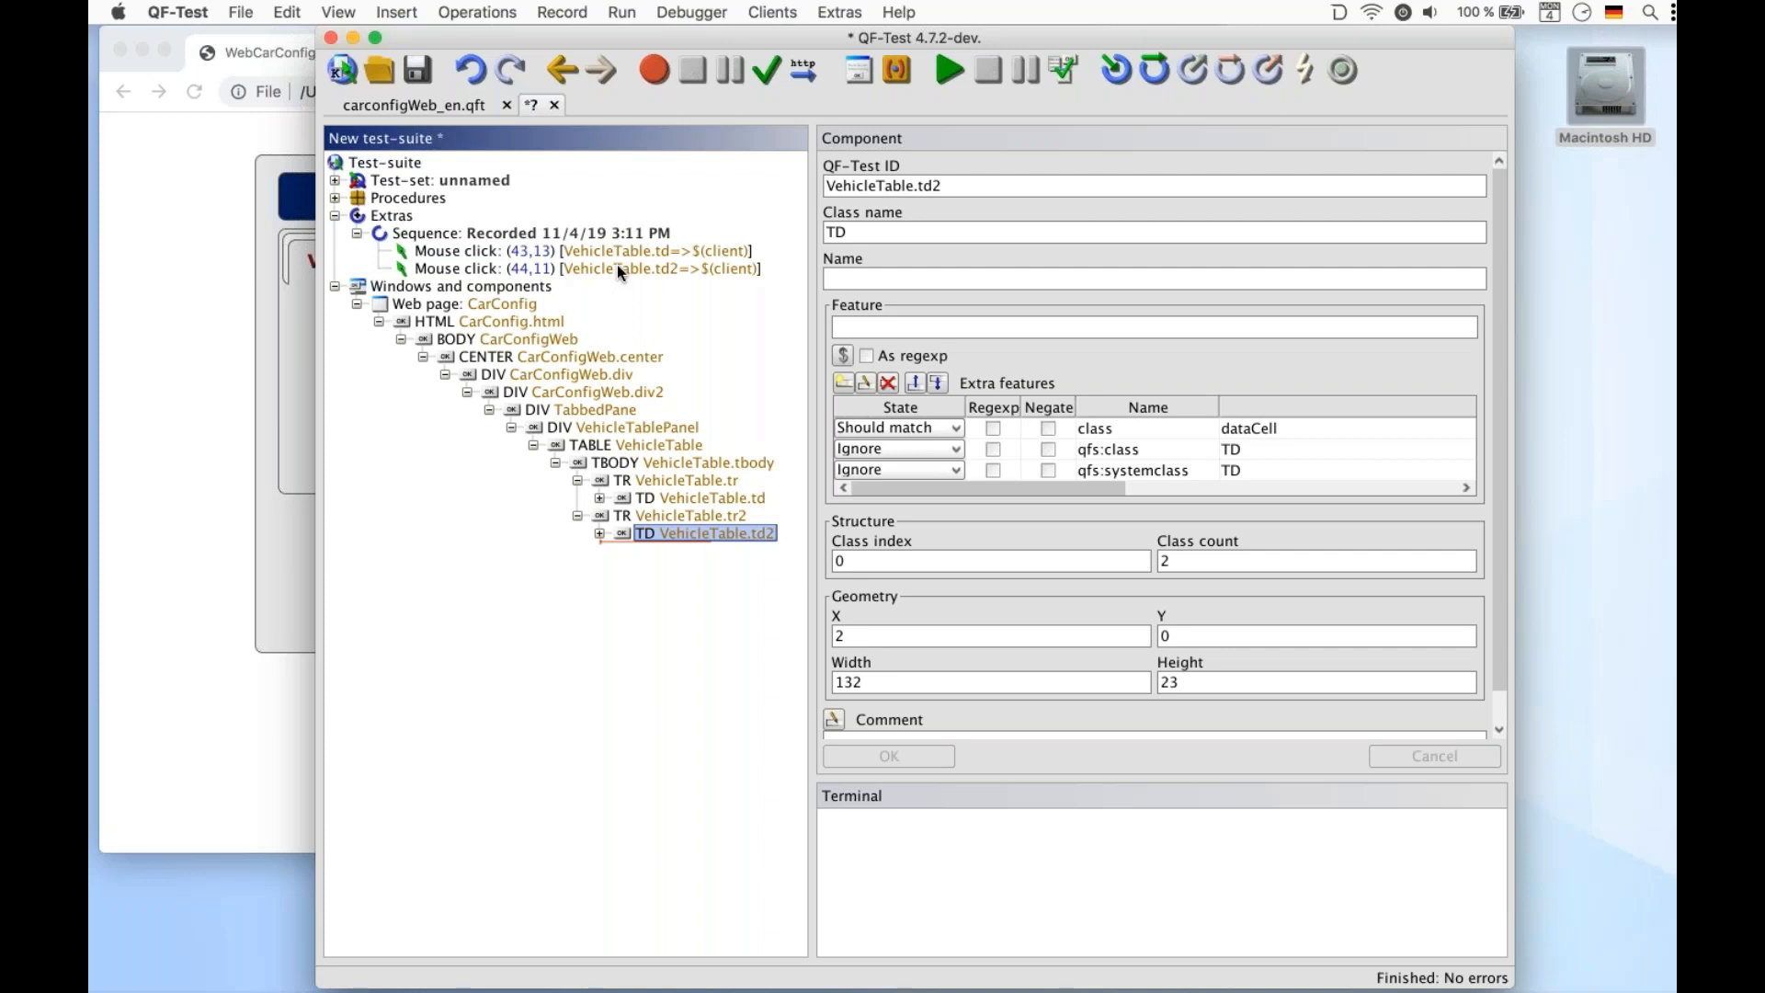
Insert a call to qfs.web.ajax.installCustomWebResolver from qfs.qft after the recorded sequence and run it
double_click(583, 234)
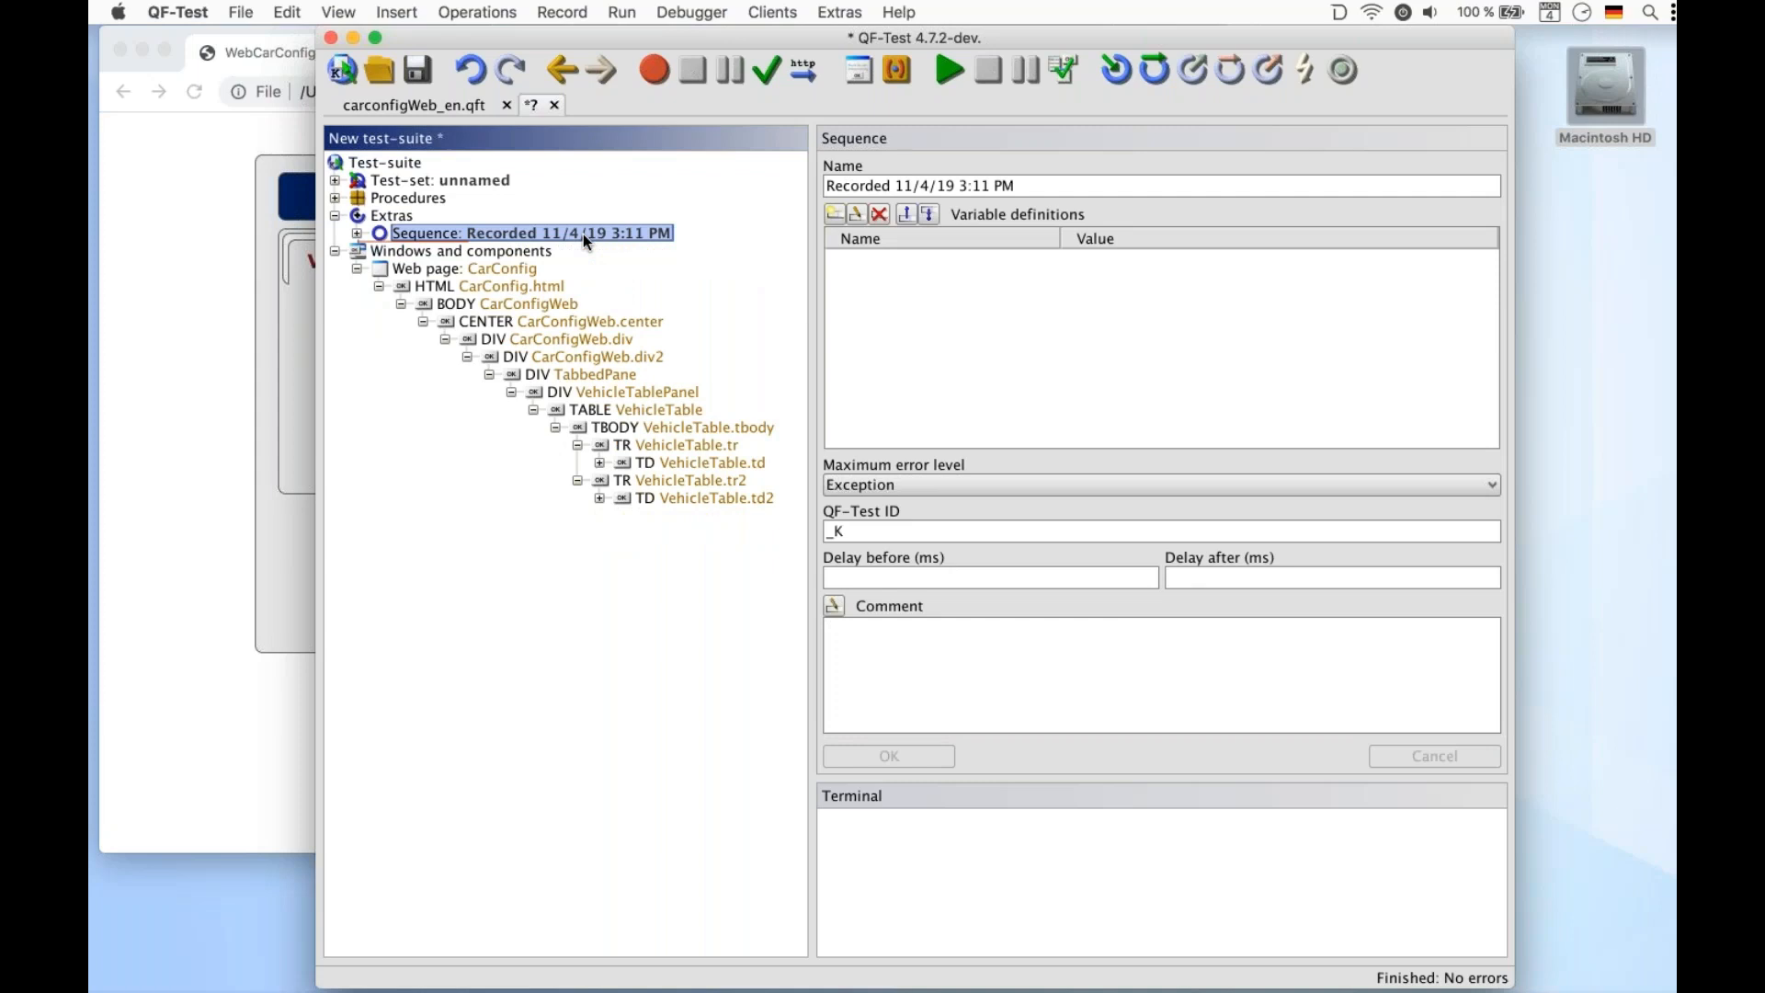
right_click(583, 234)
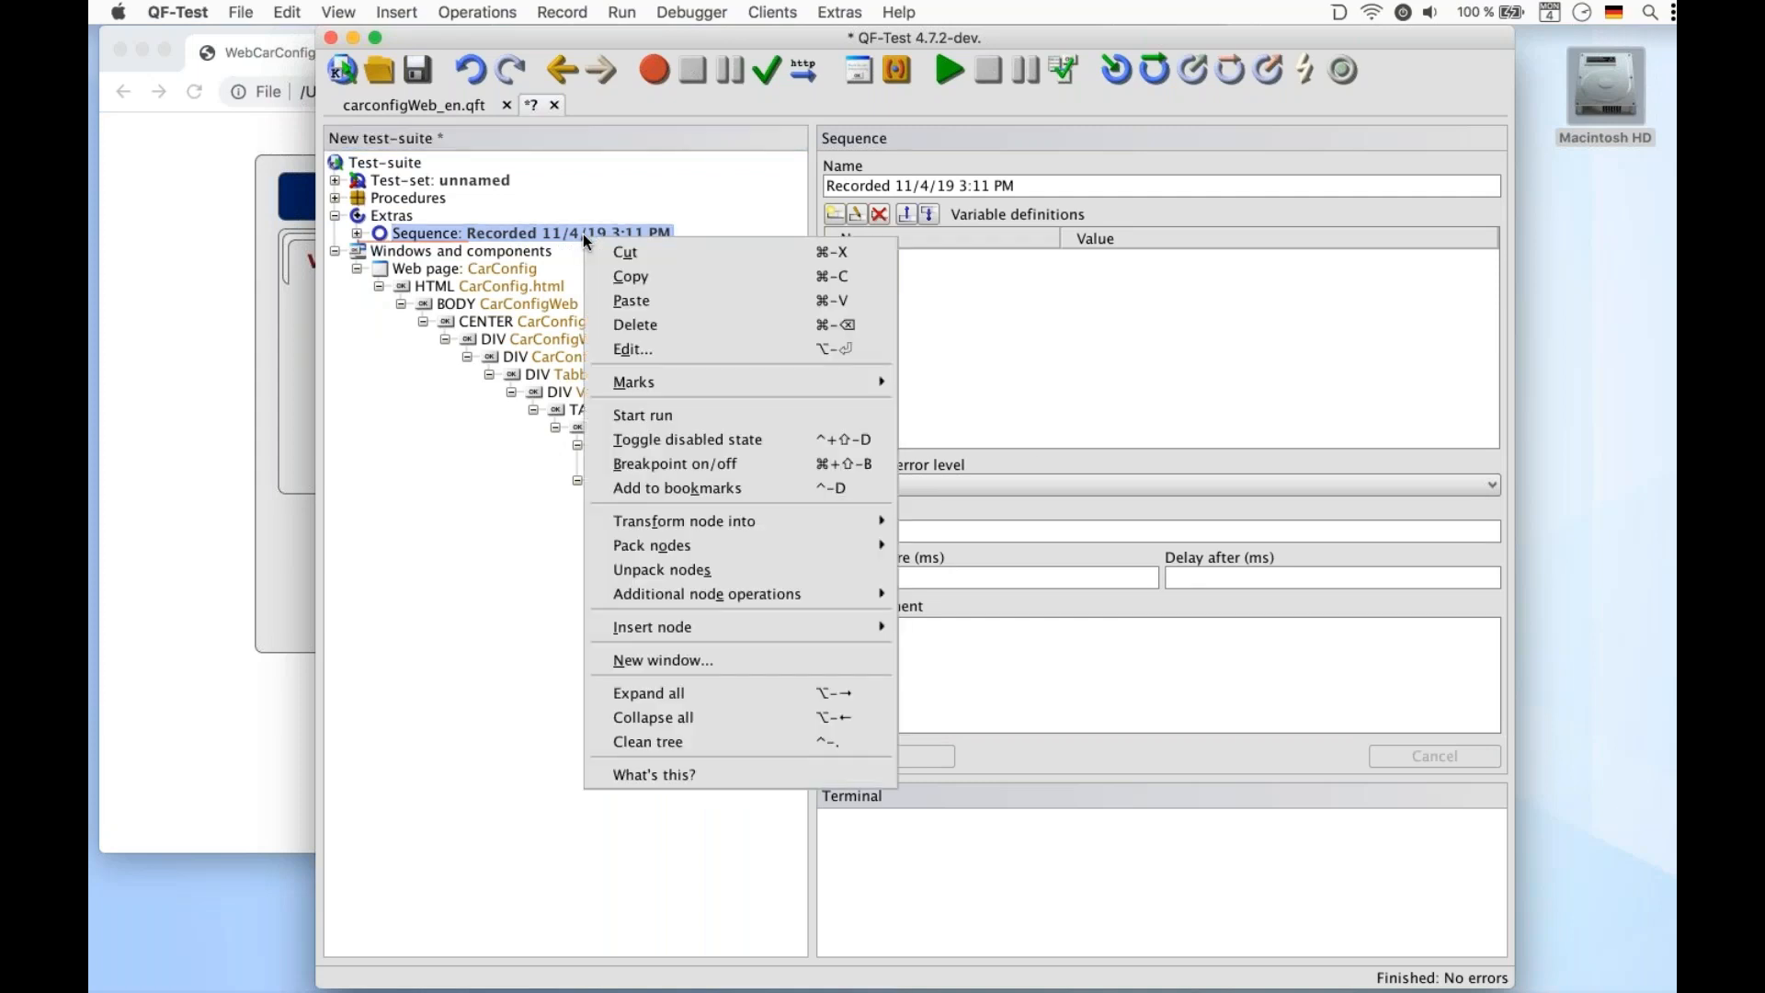
mouse_move(742, 626)
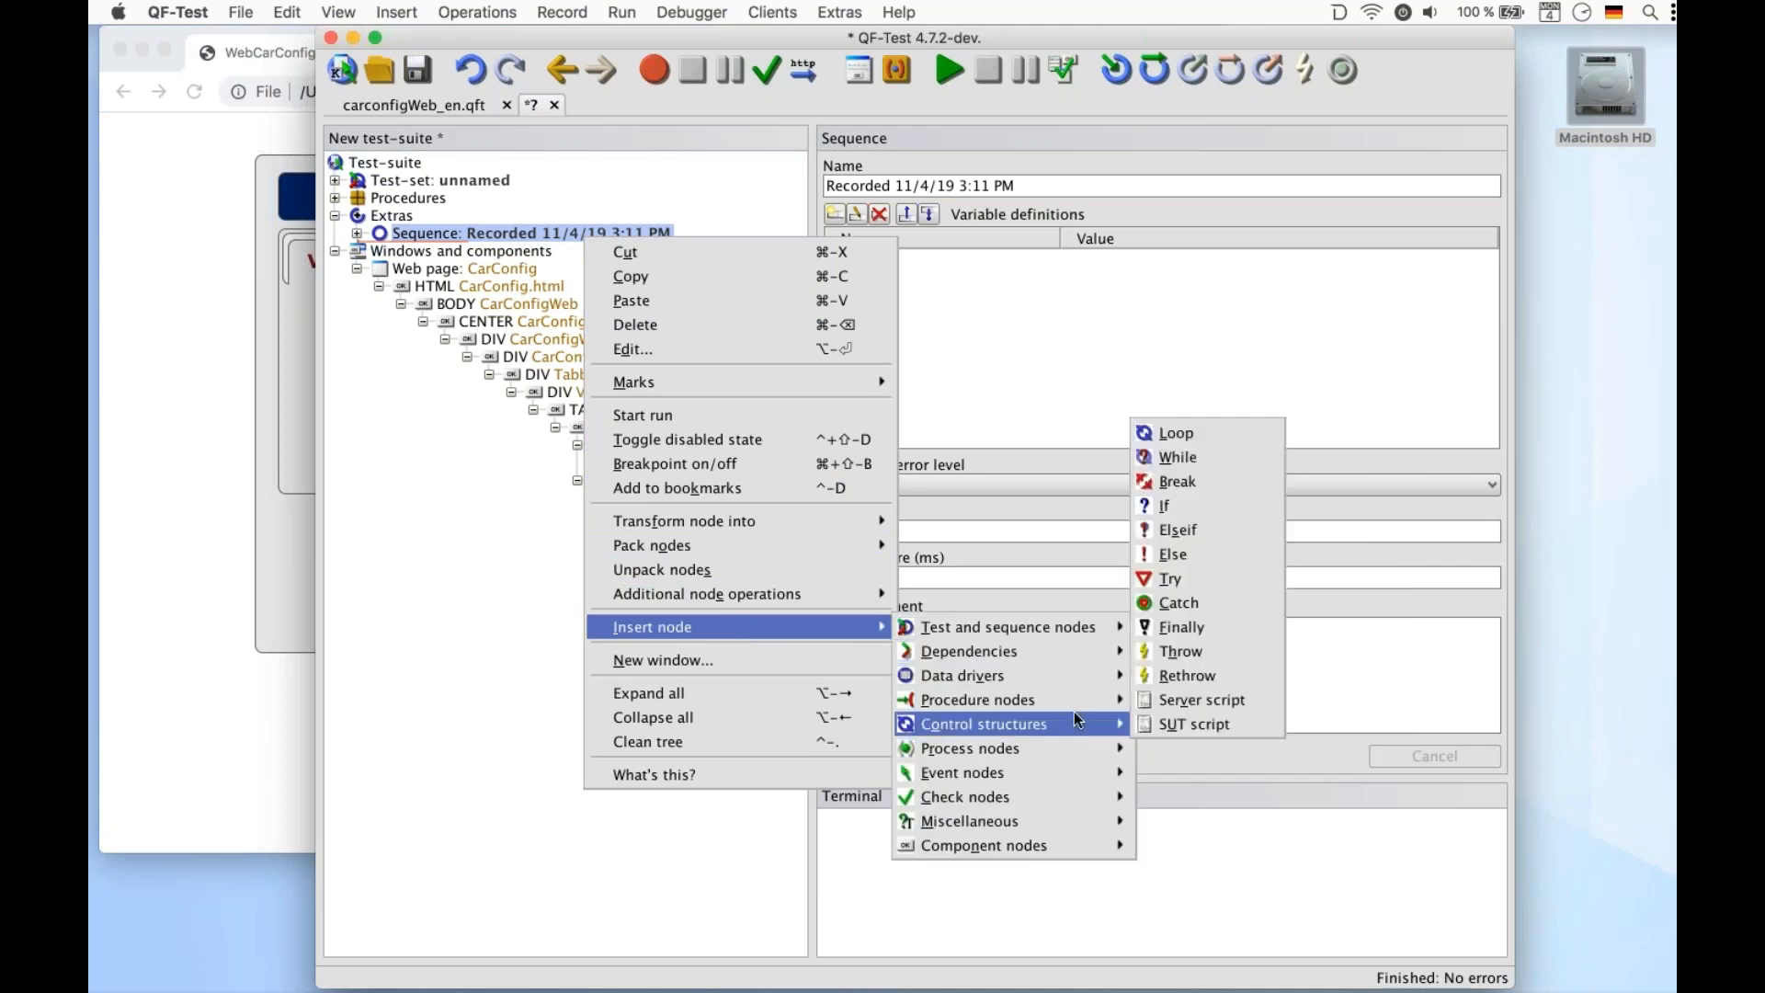
mouse_move(1057, 701)
click(1195, 724)
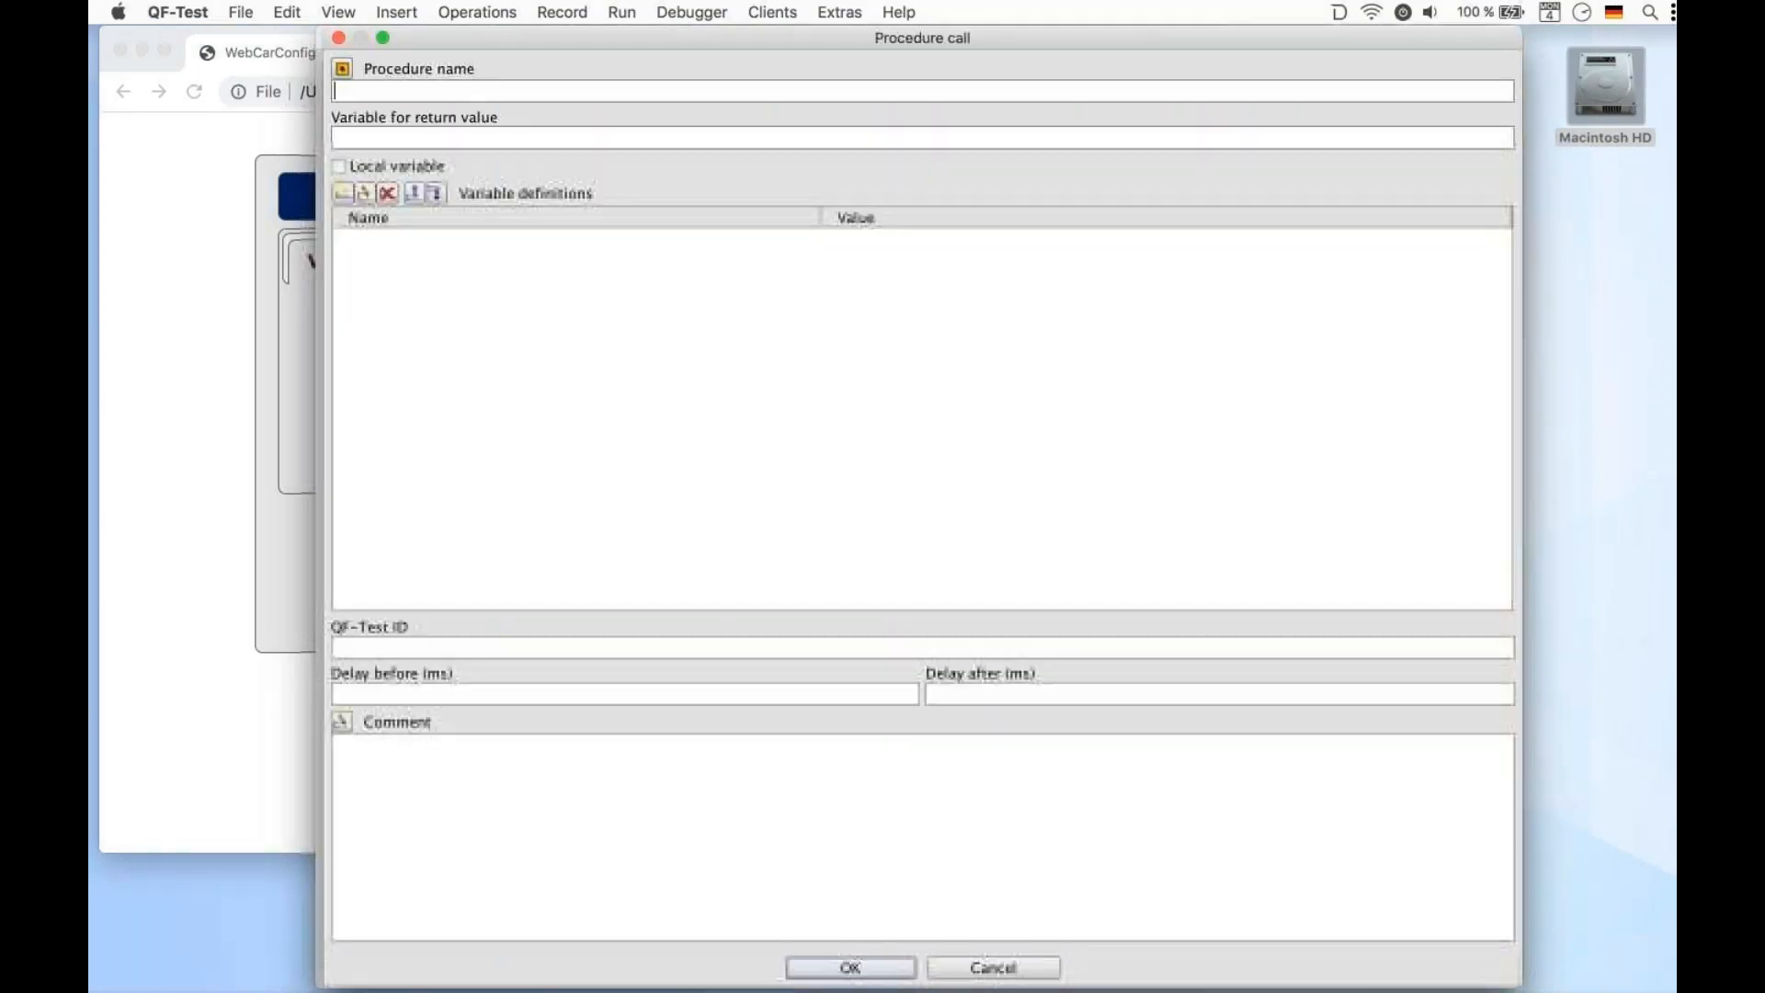
click(342, 68)
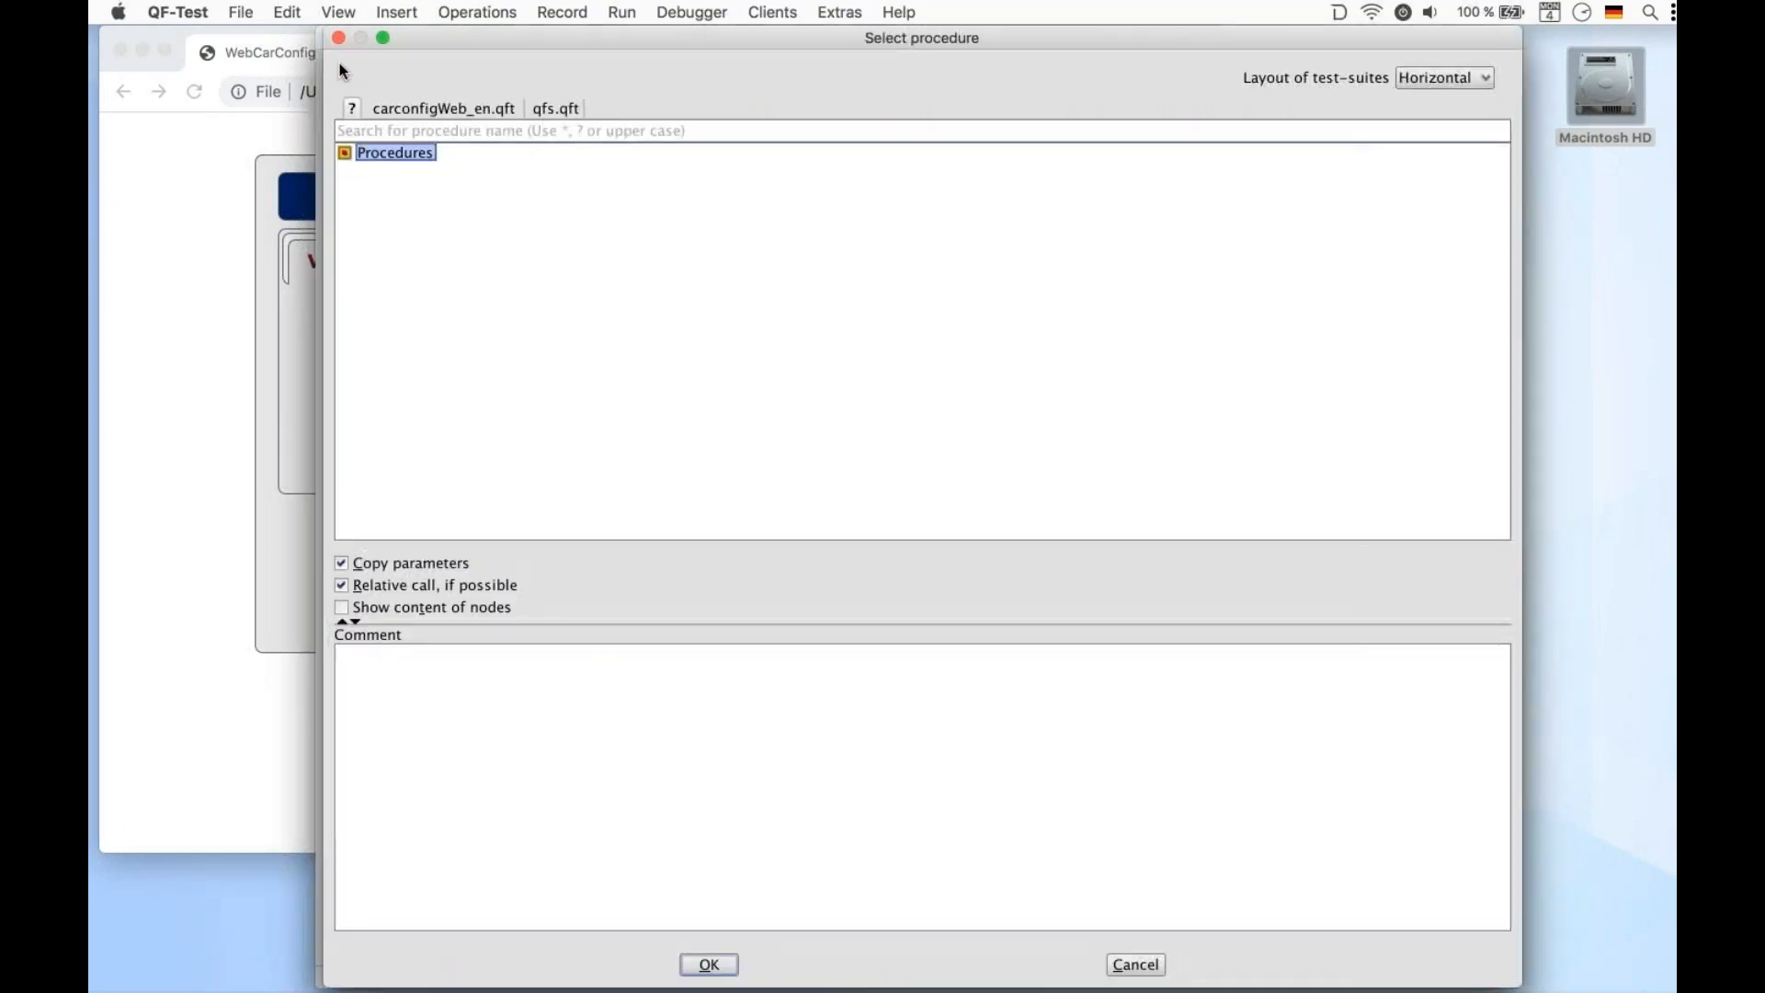
click(558, 110)
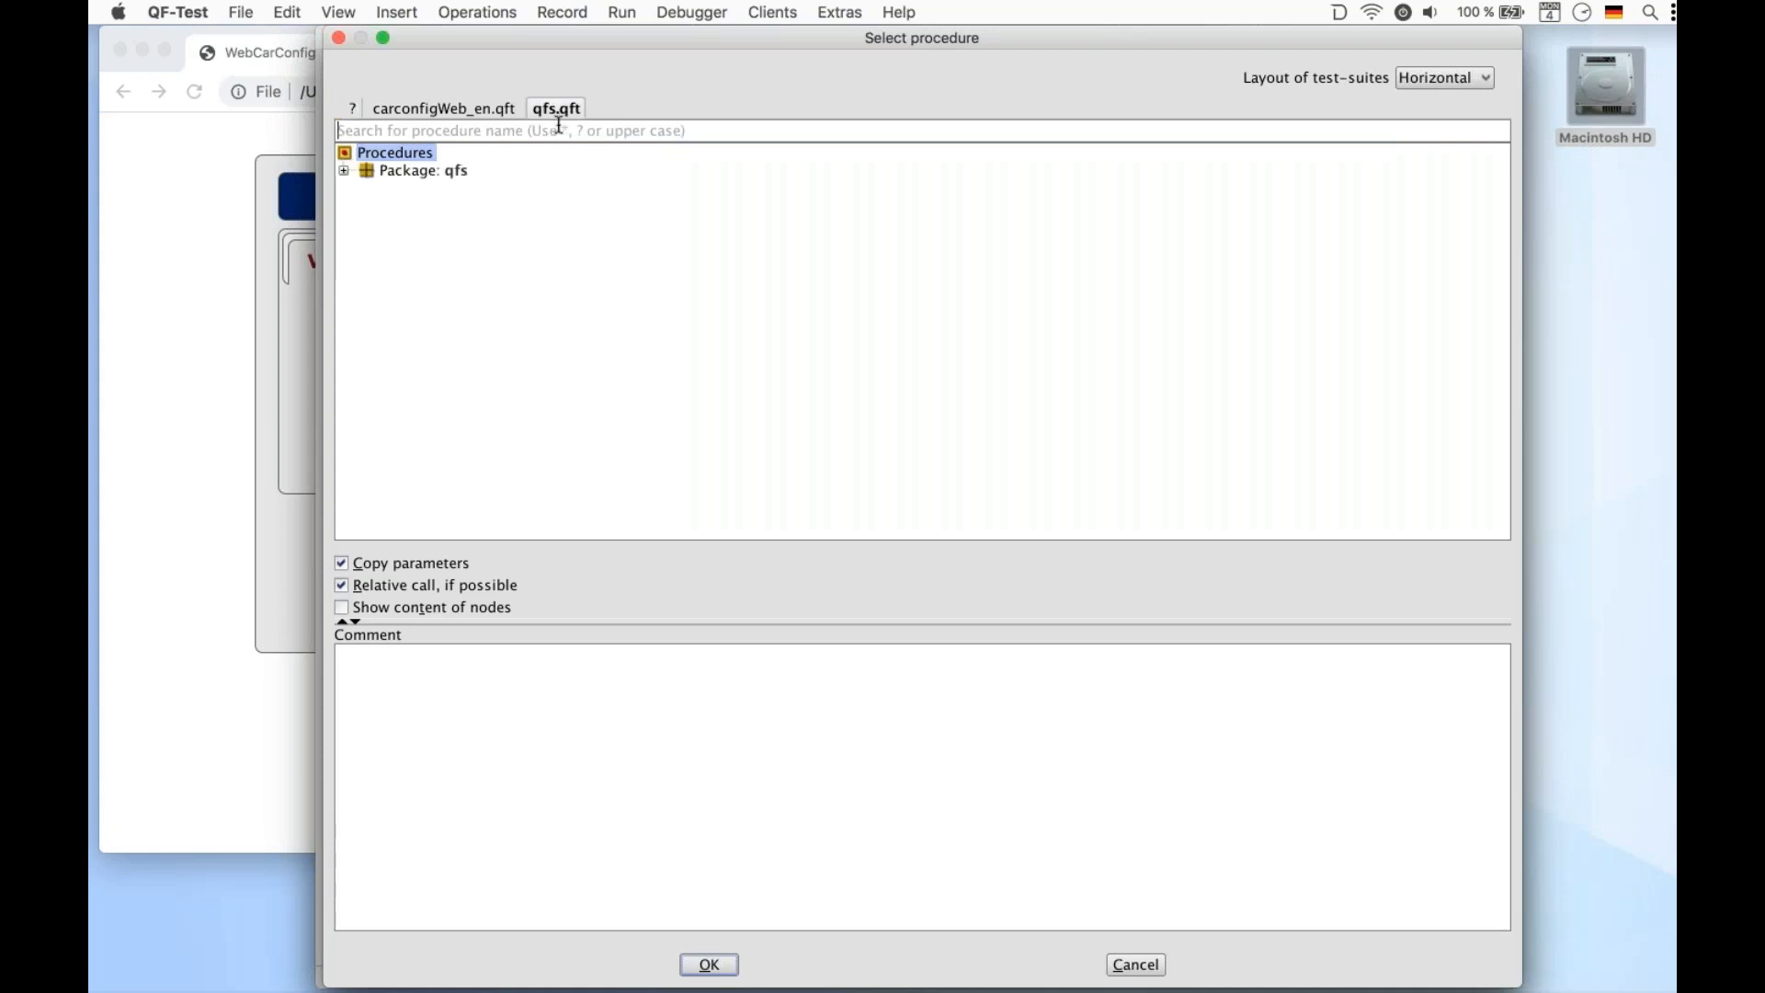
text(install)
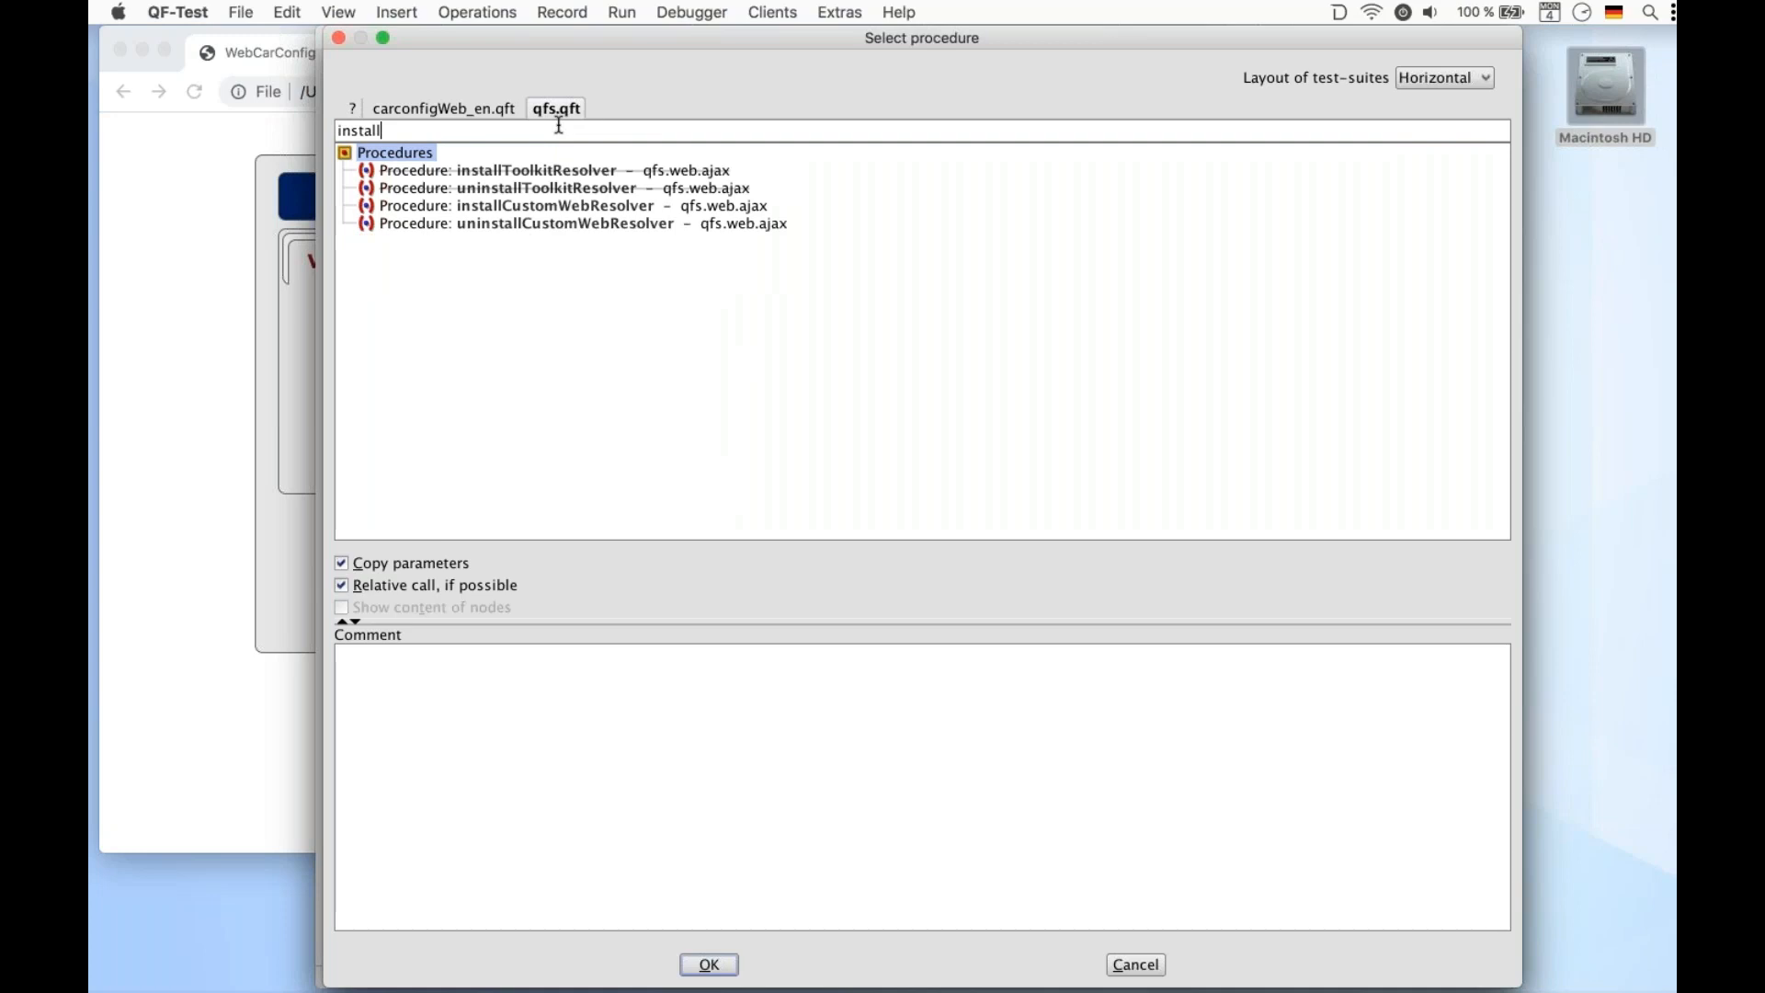
click(570, 206)
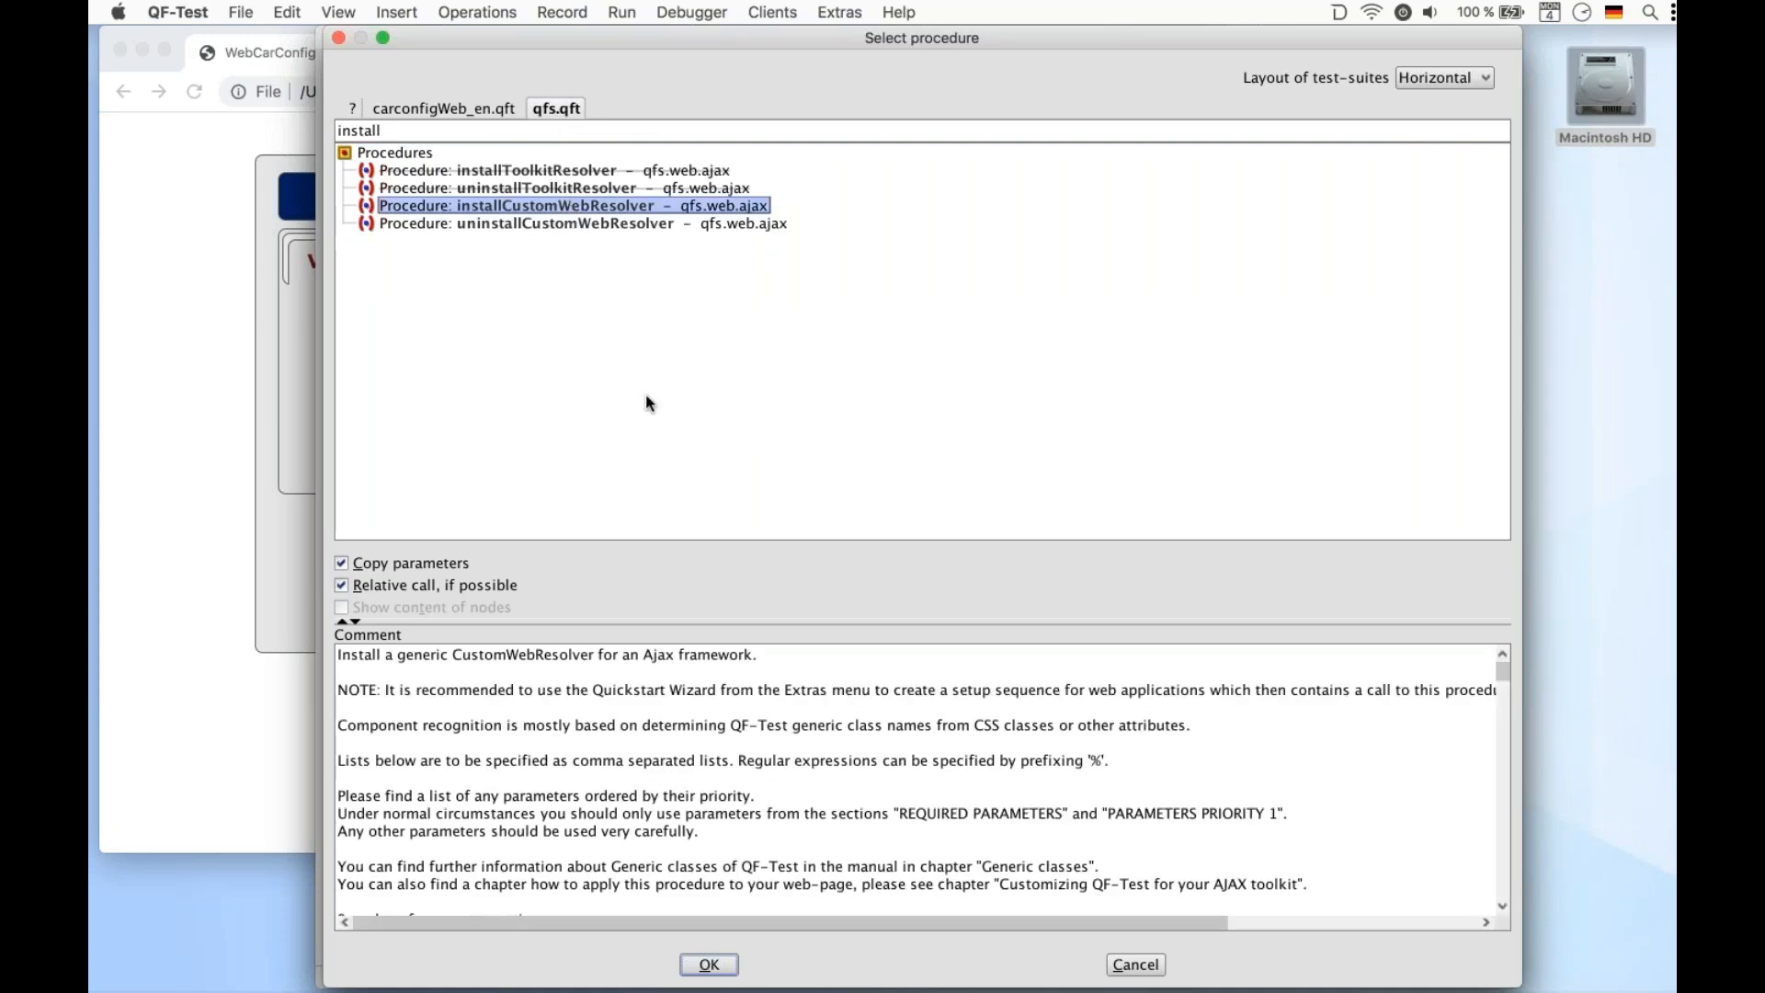
click(704, 968)
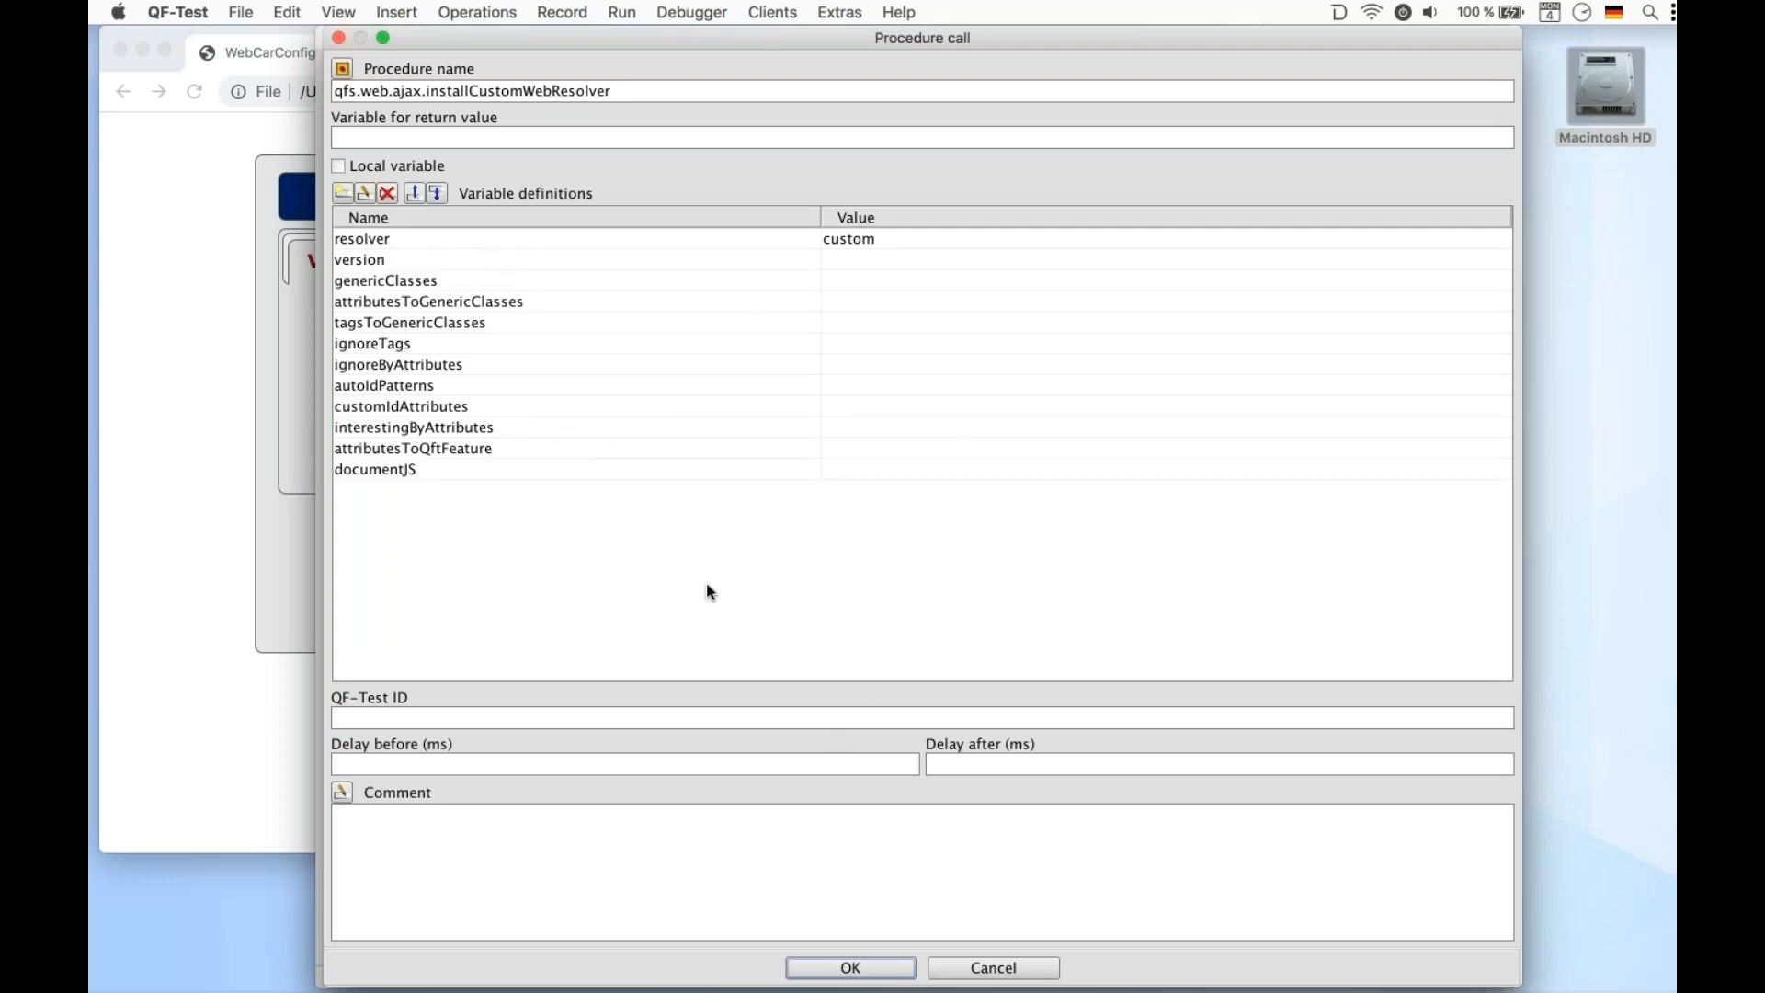
click(829, 965)
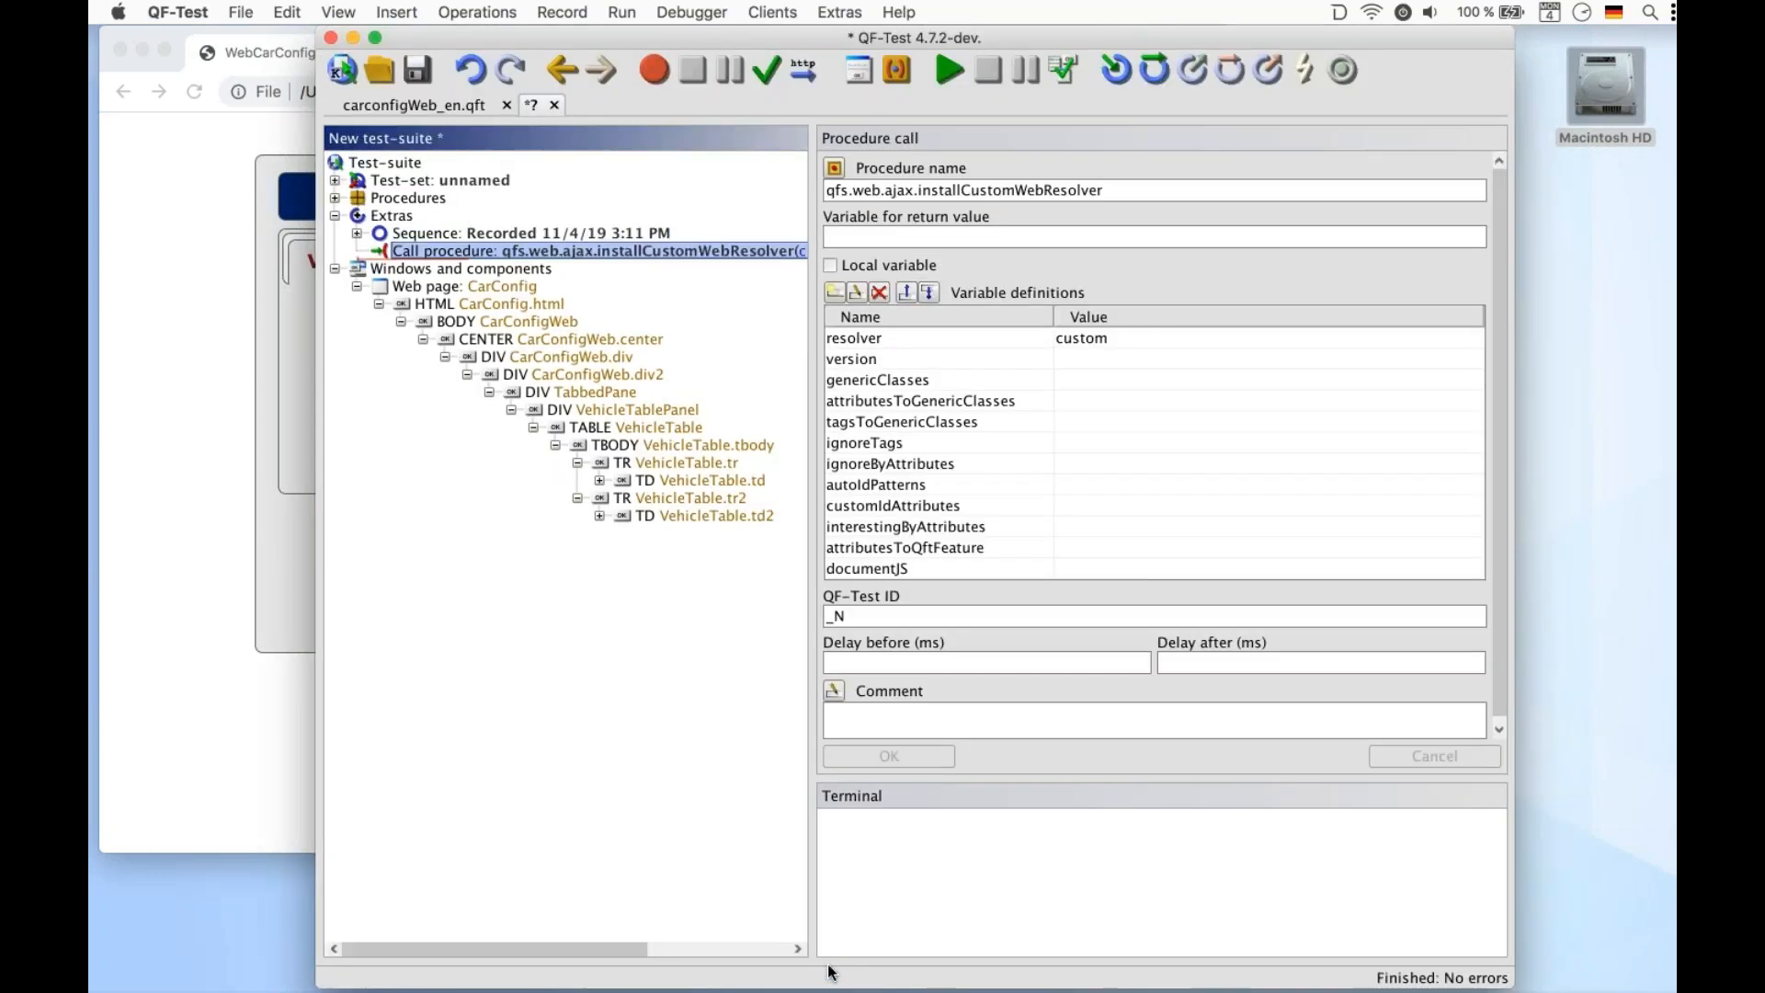
click(950, 69)
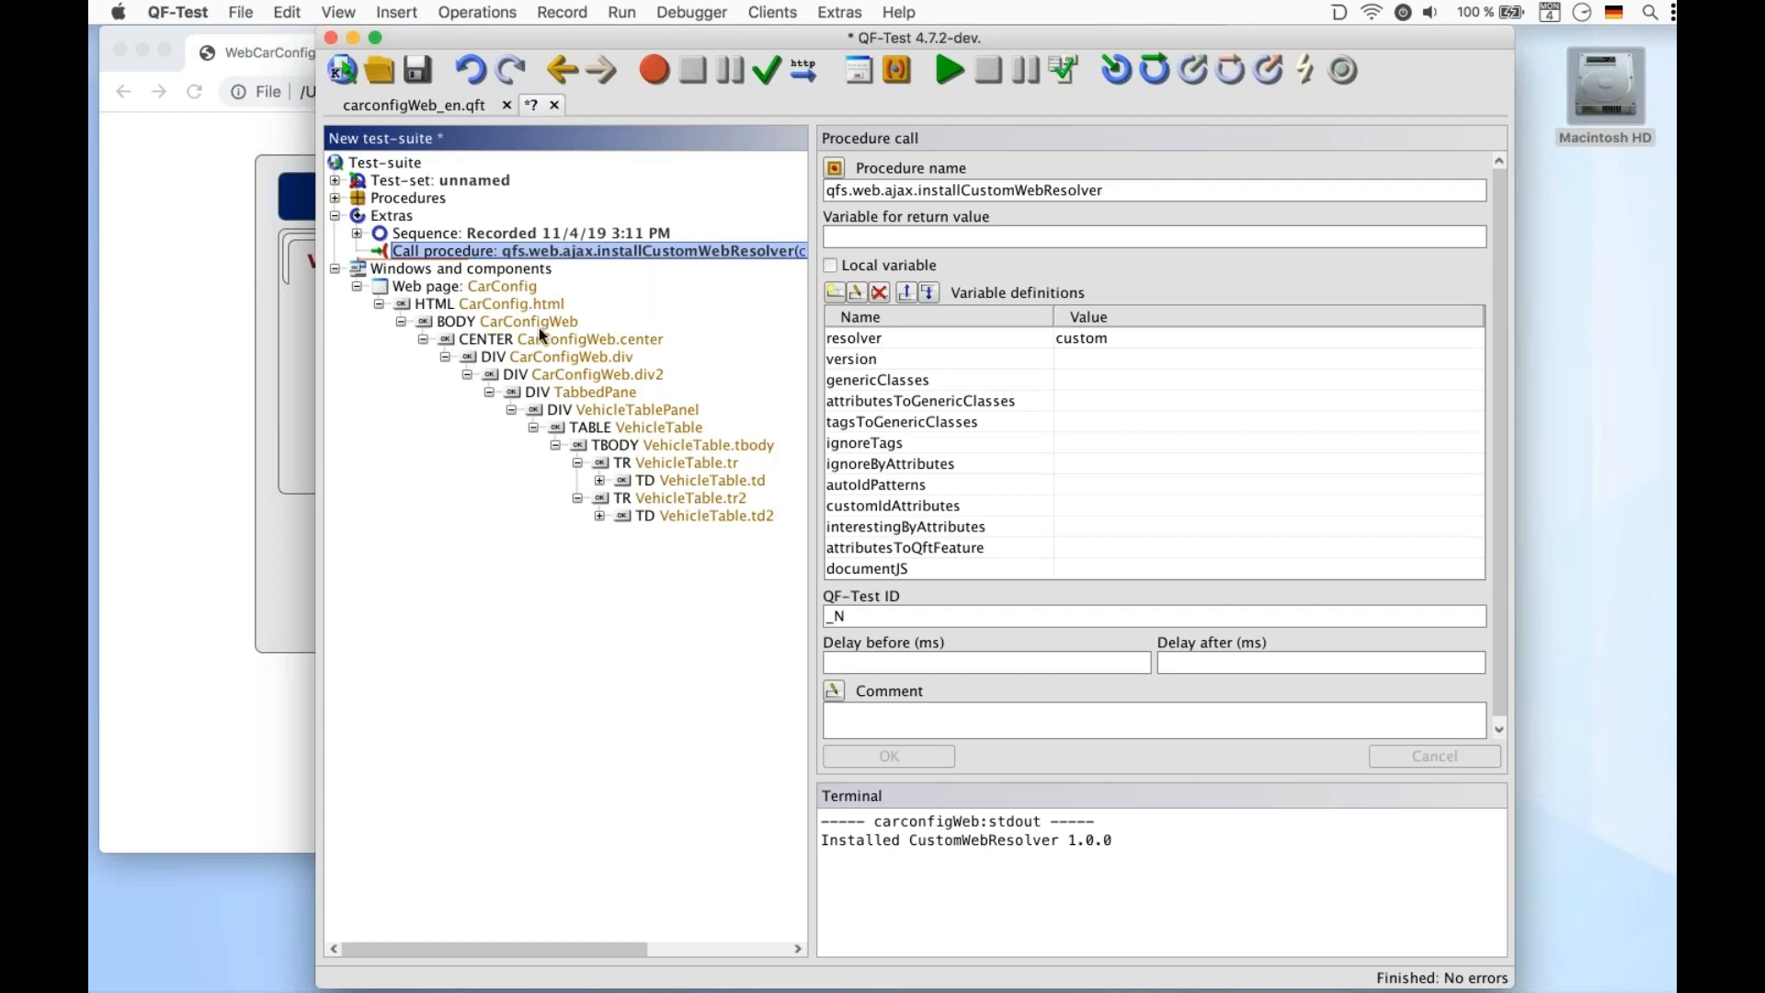
Record a click on the Rassant vehicle row and undo that recording
click(652, 77)
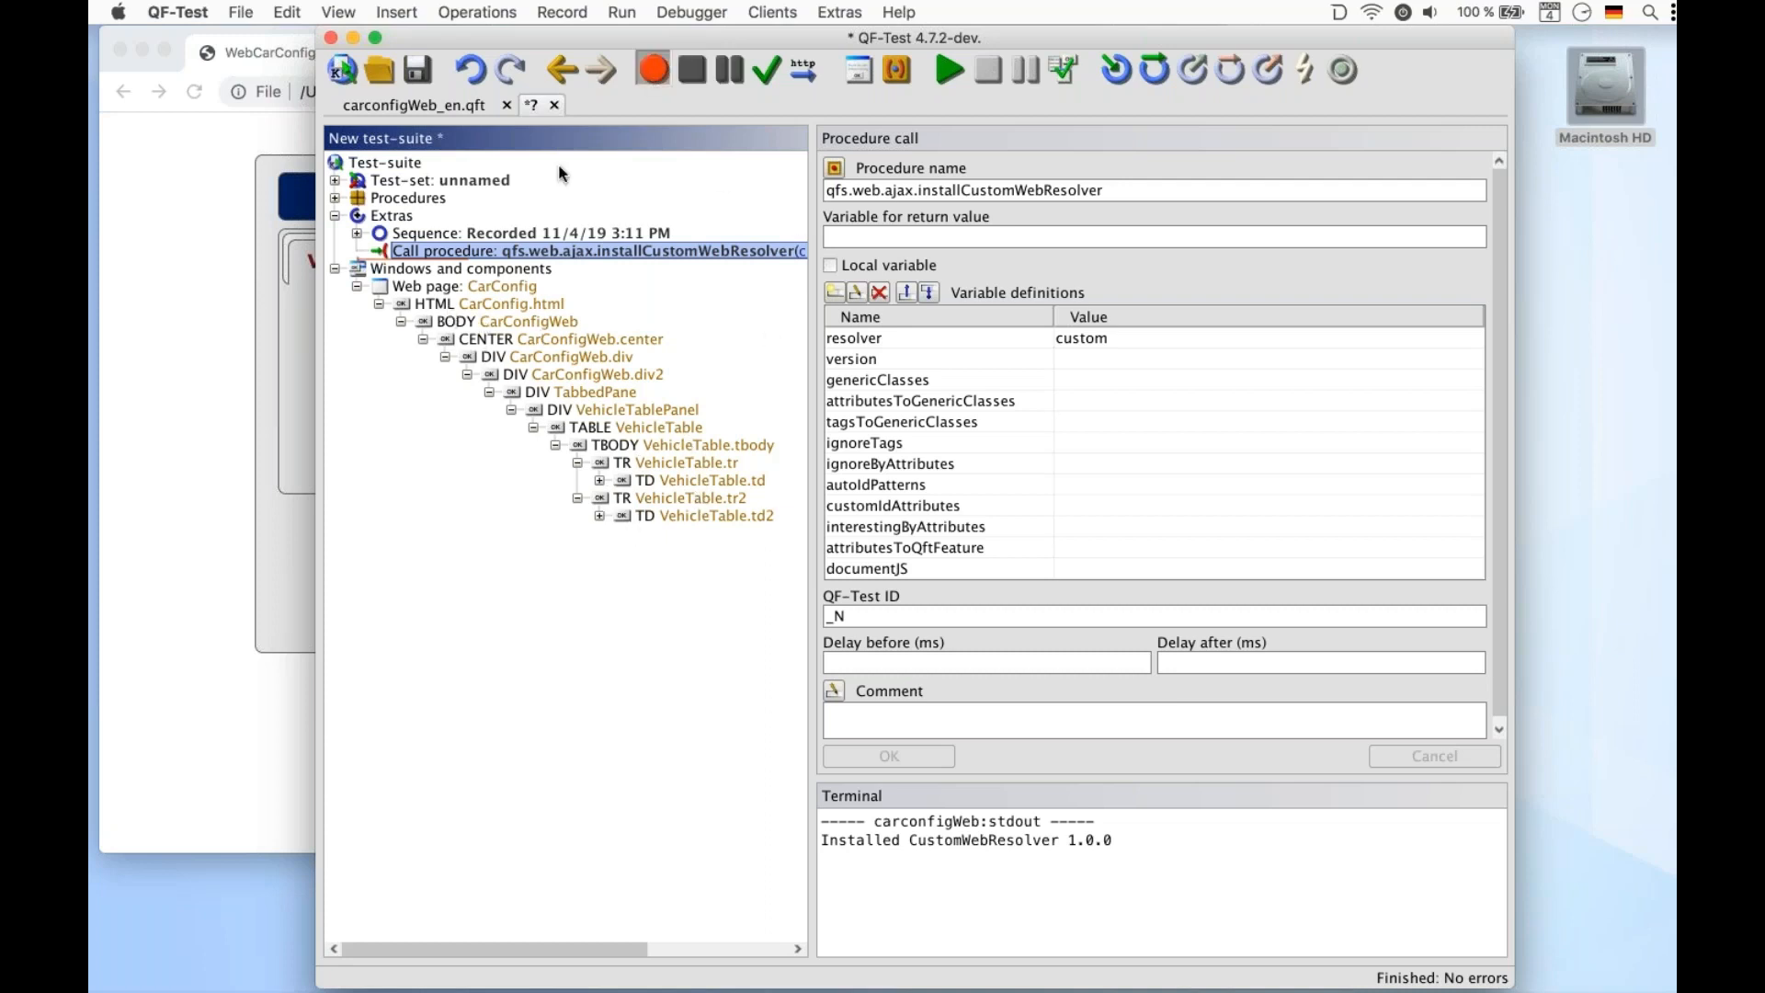
click(226, 497)
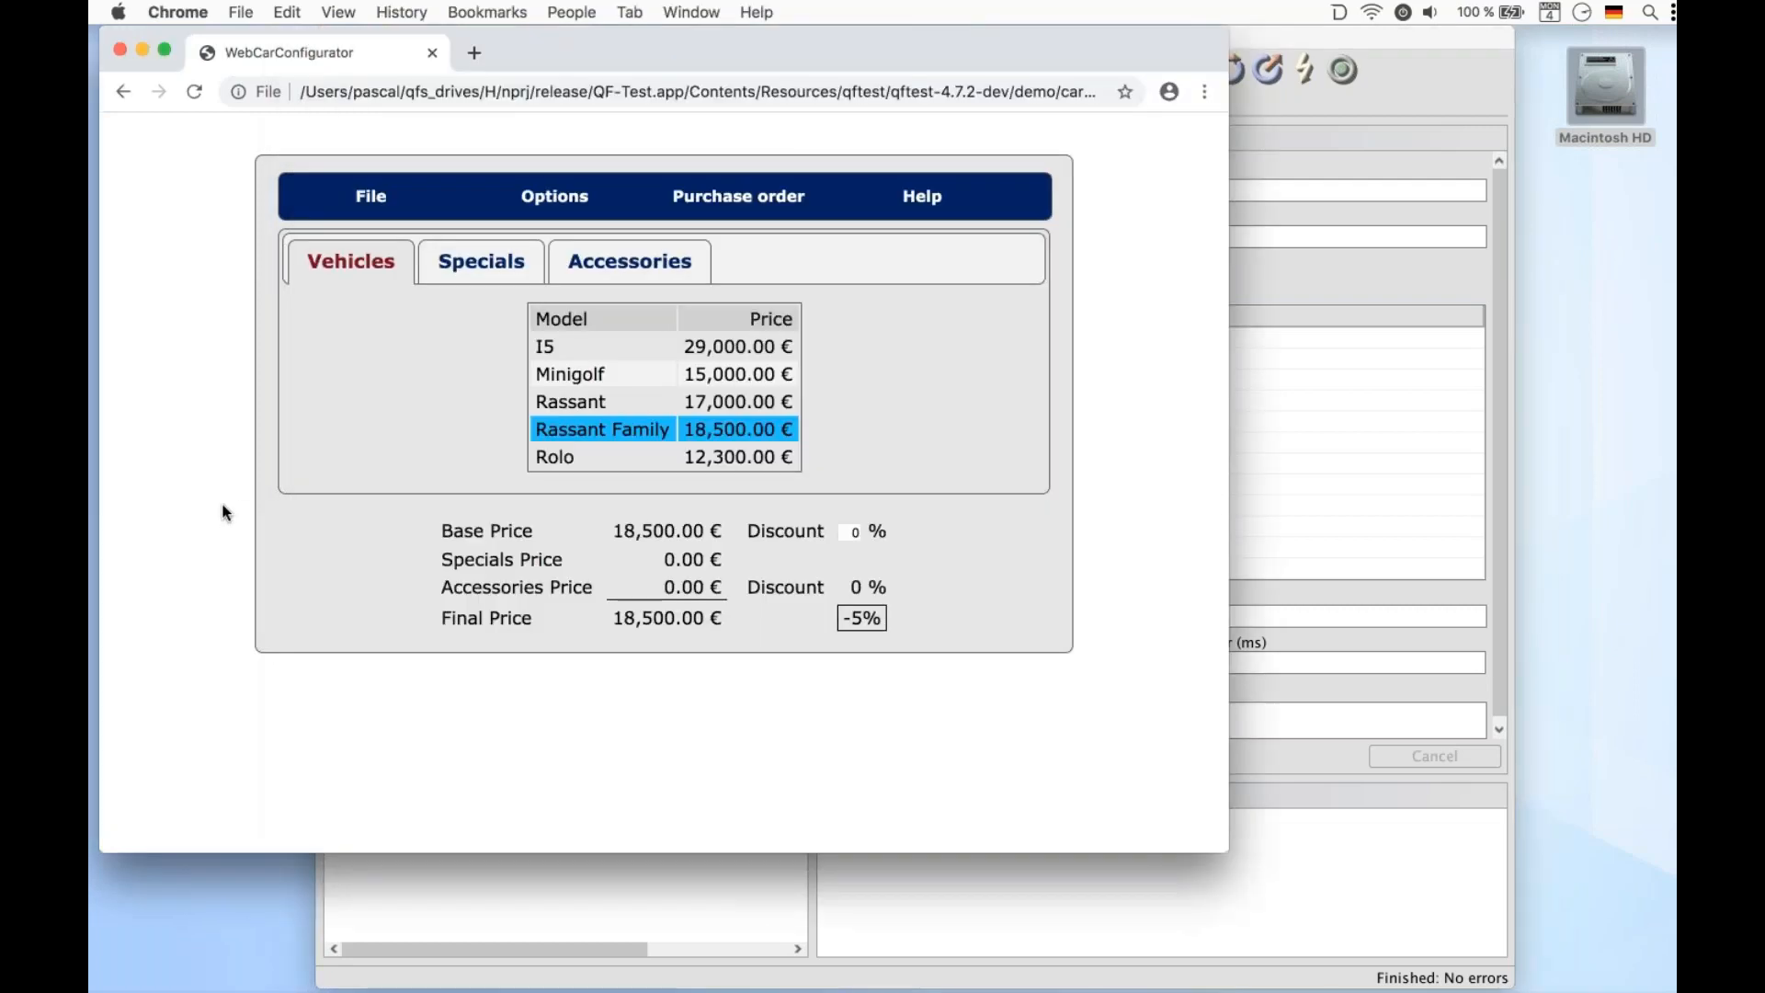
click(569, 402)
click(520, 869)
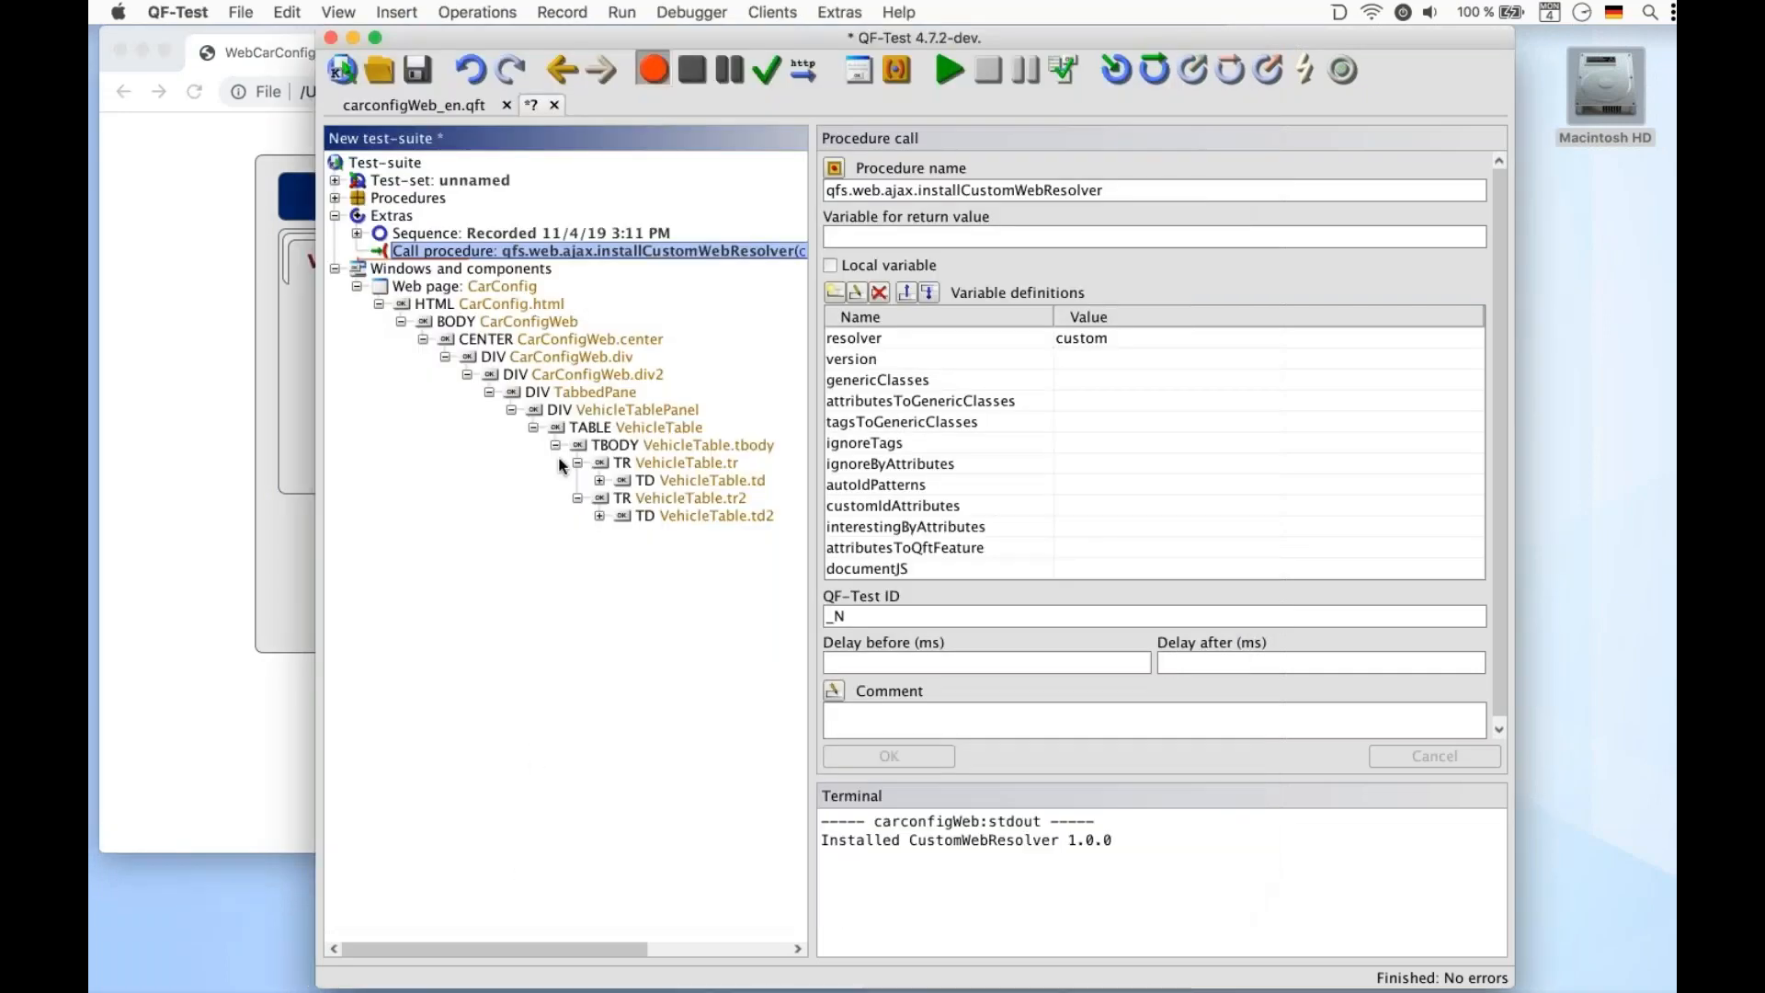
click(682, 62)
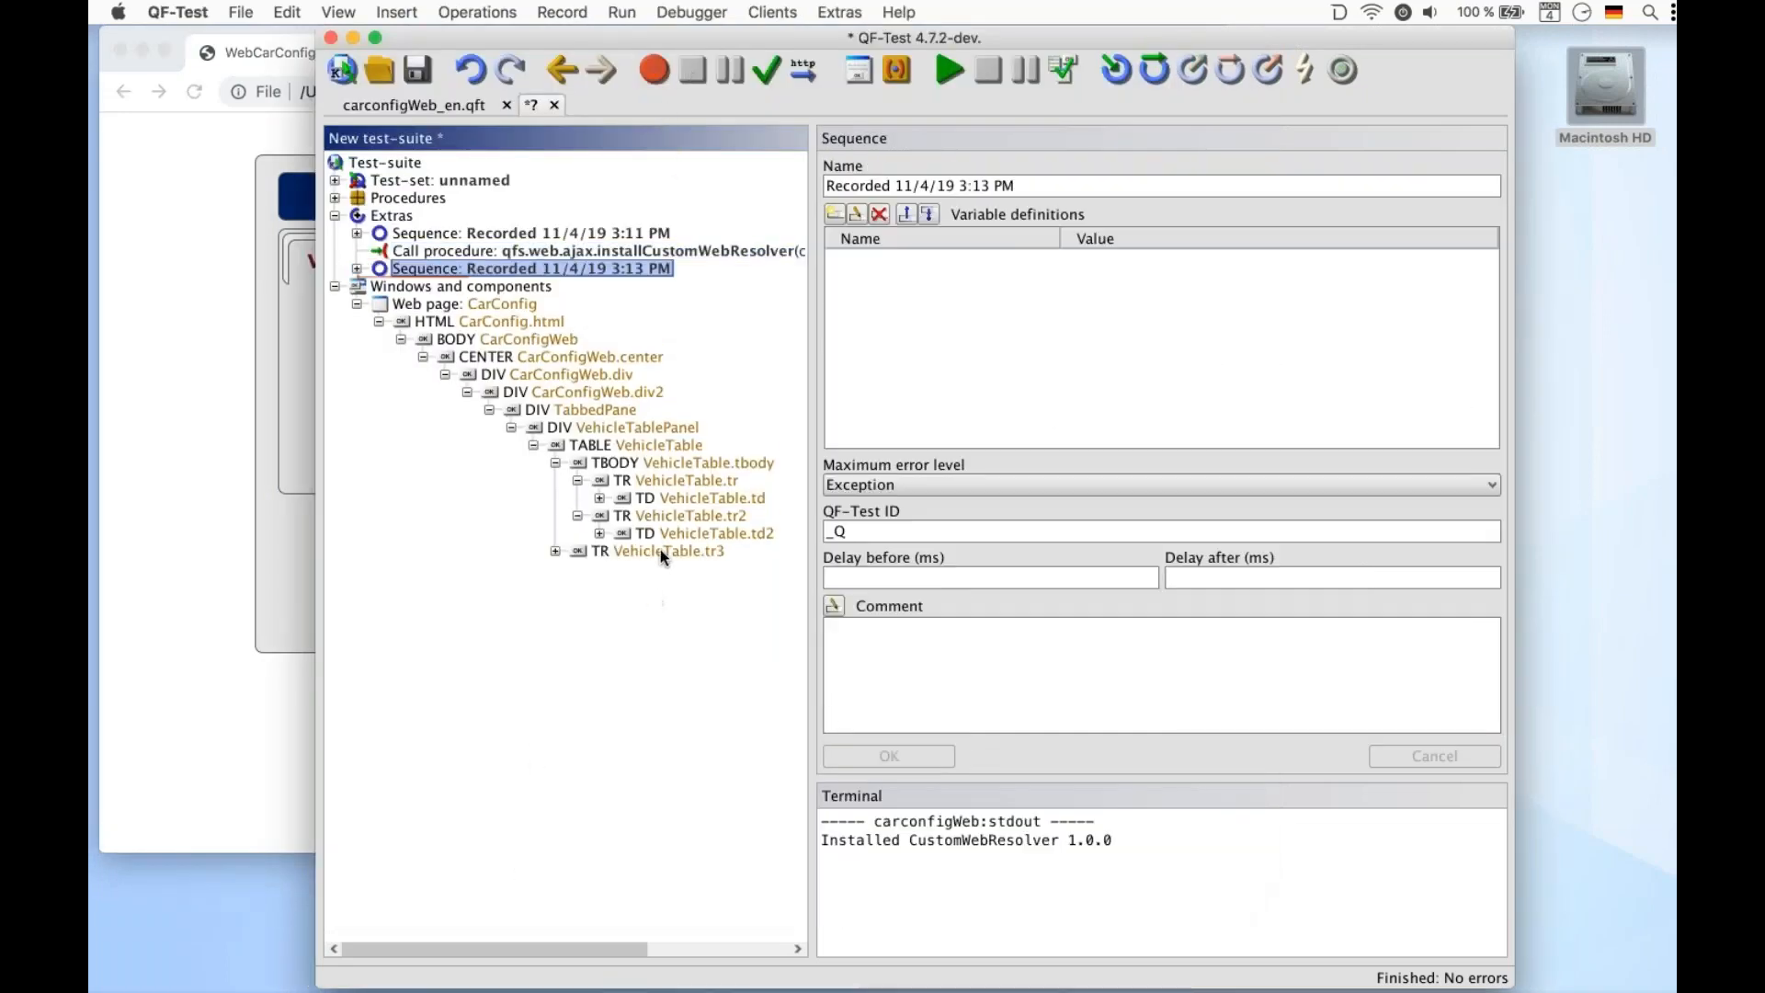
click(659, 550)
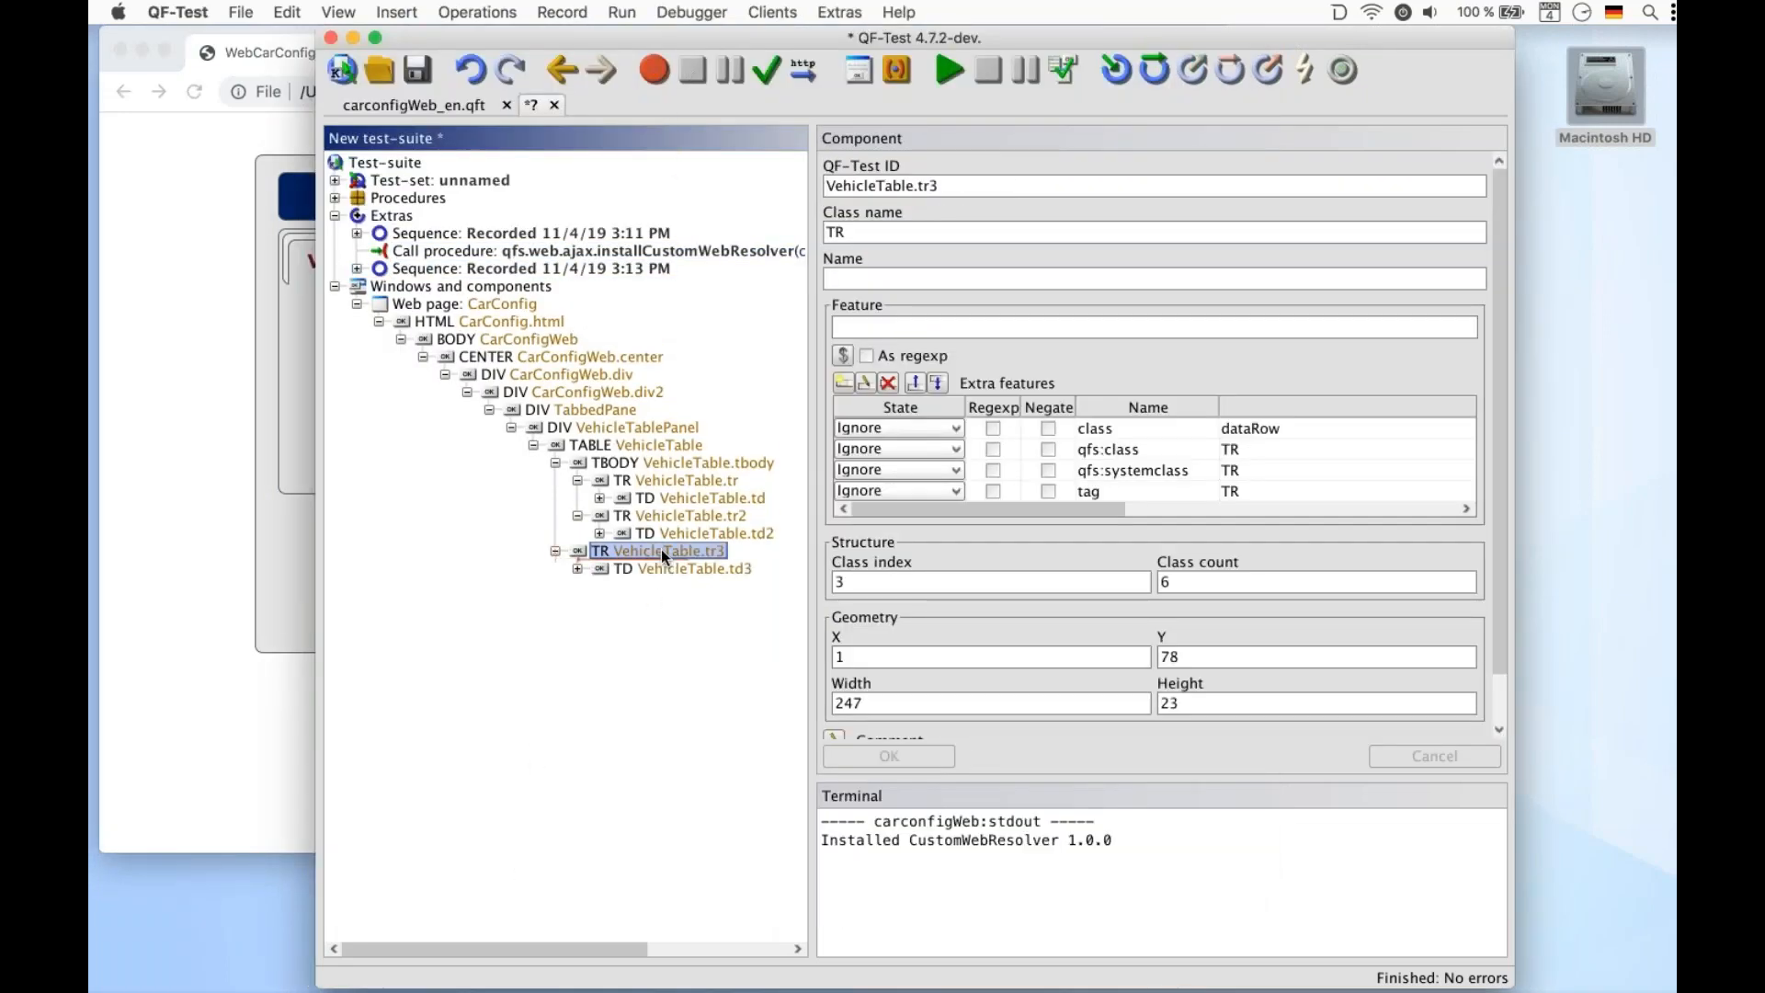
click(479, 69)
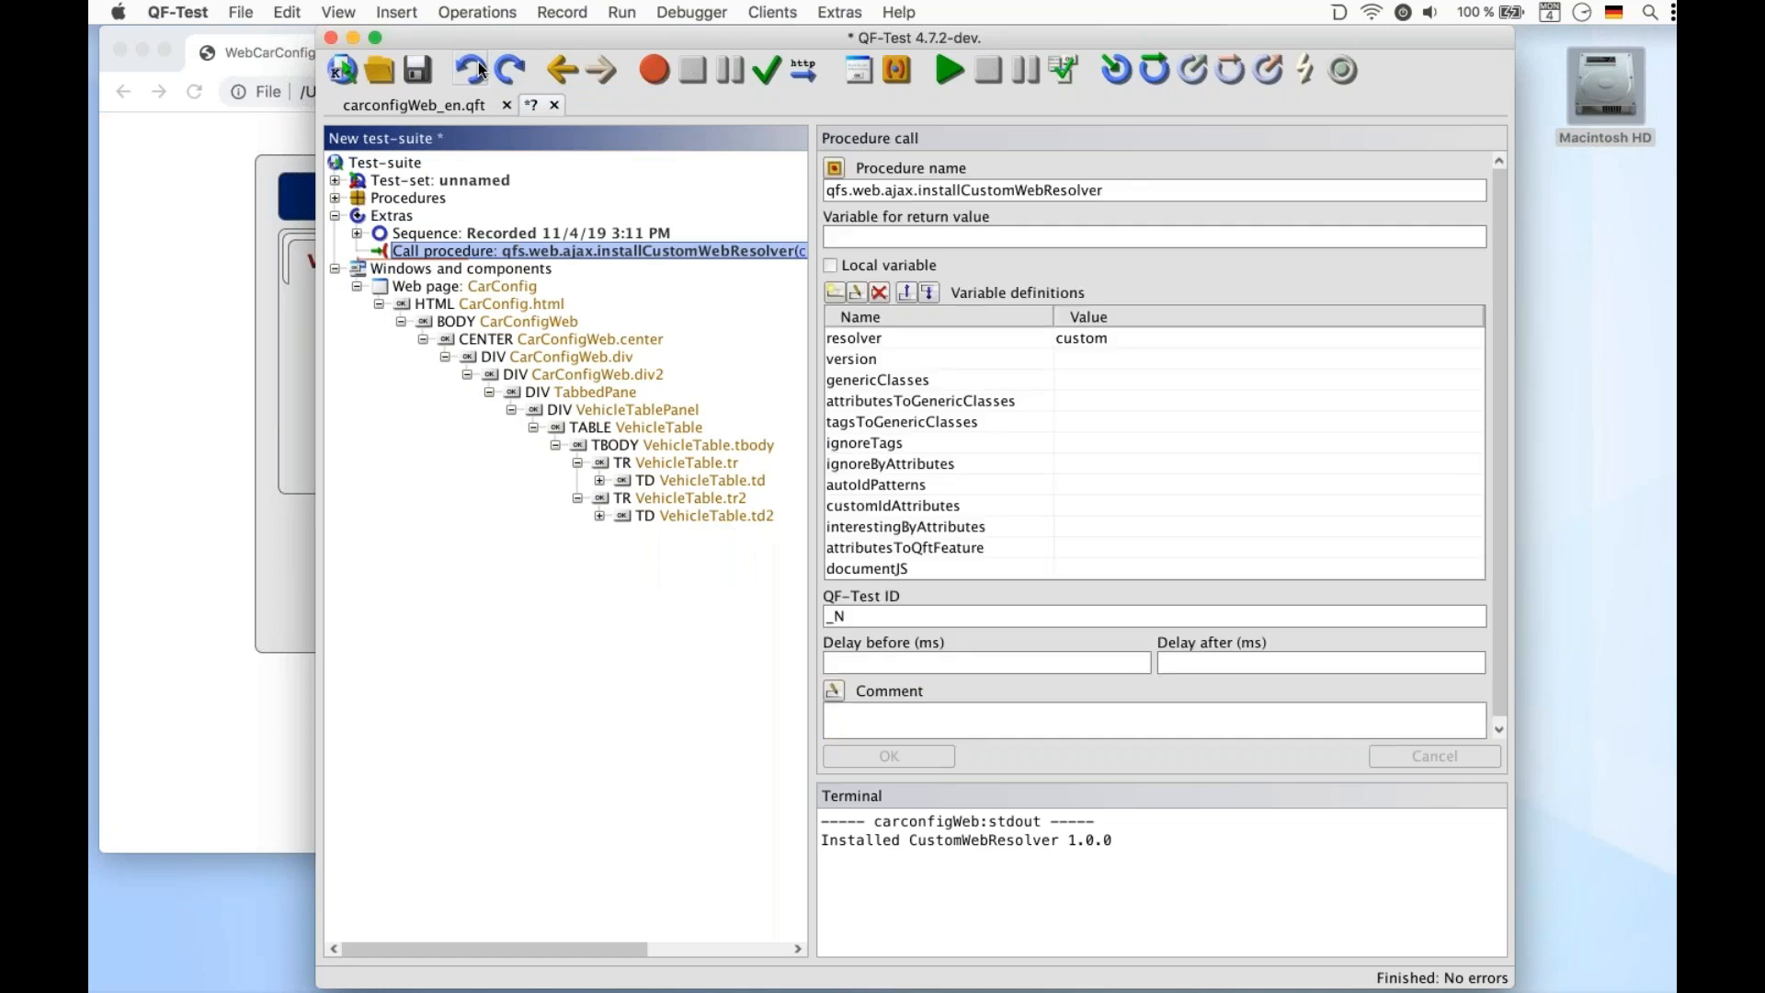
Inspect the vehicle table's rows and header cells in the browser developer tools
click(193, 306)
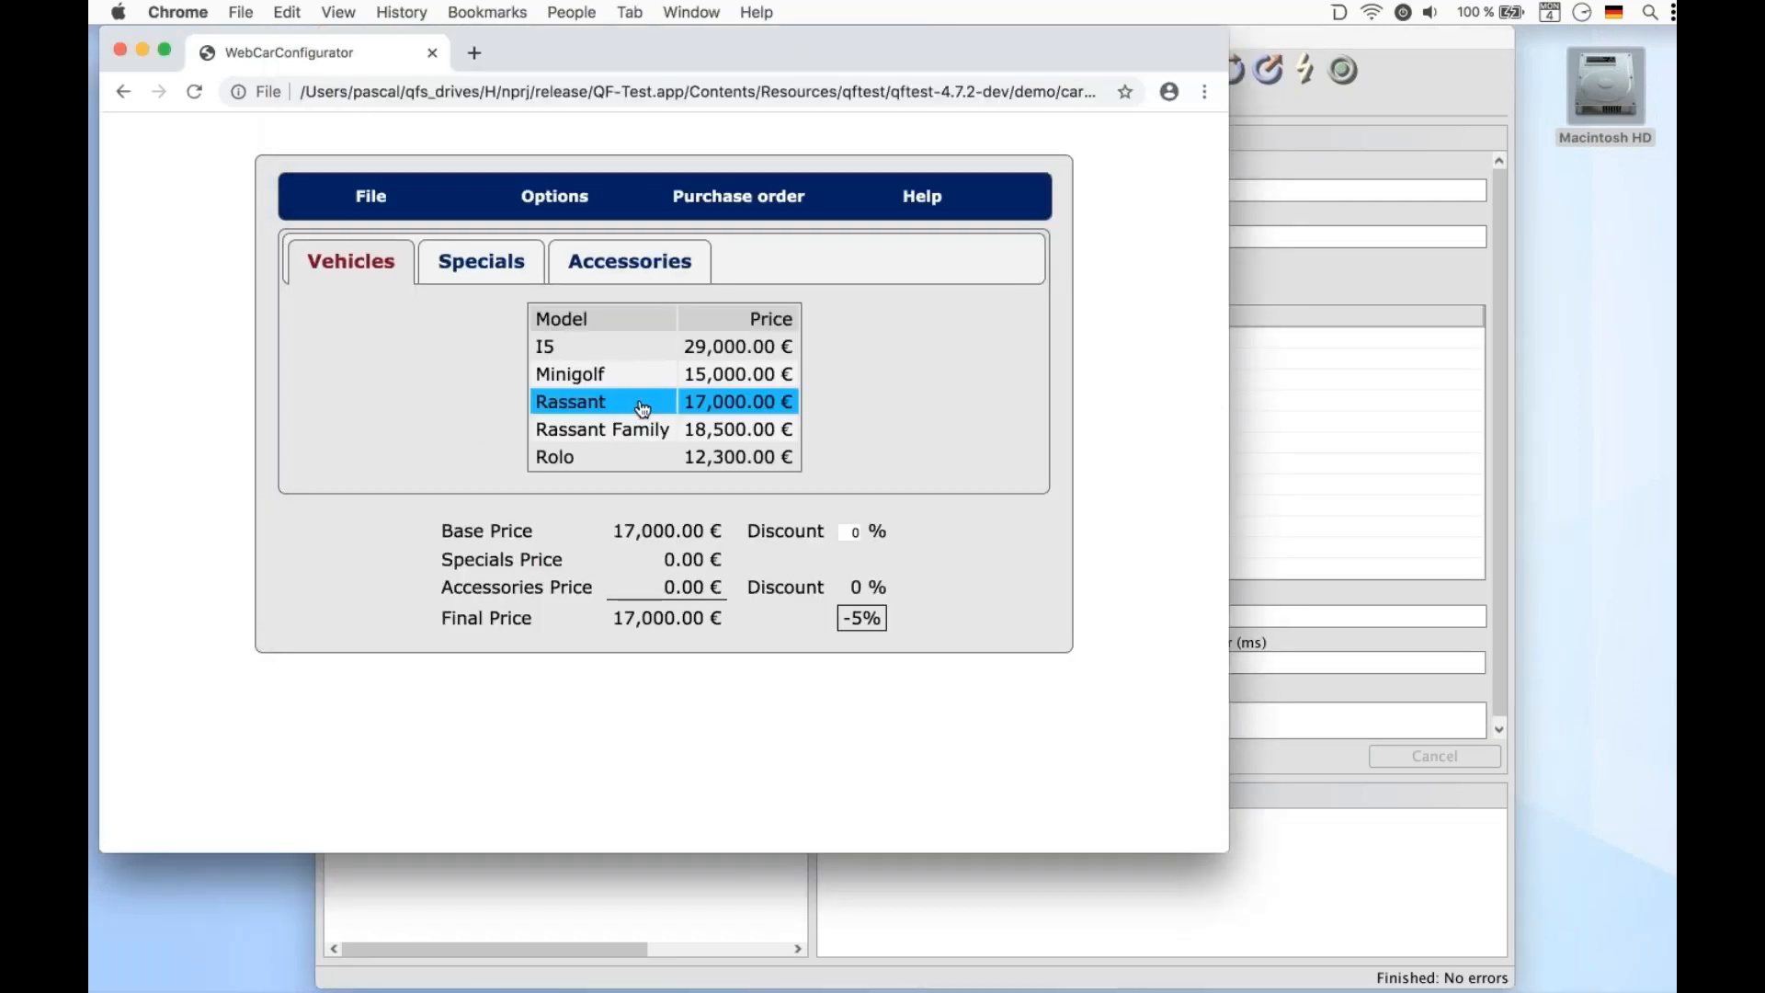
right_click(567, 377)
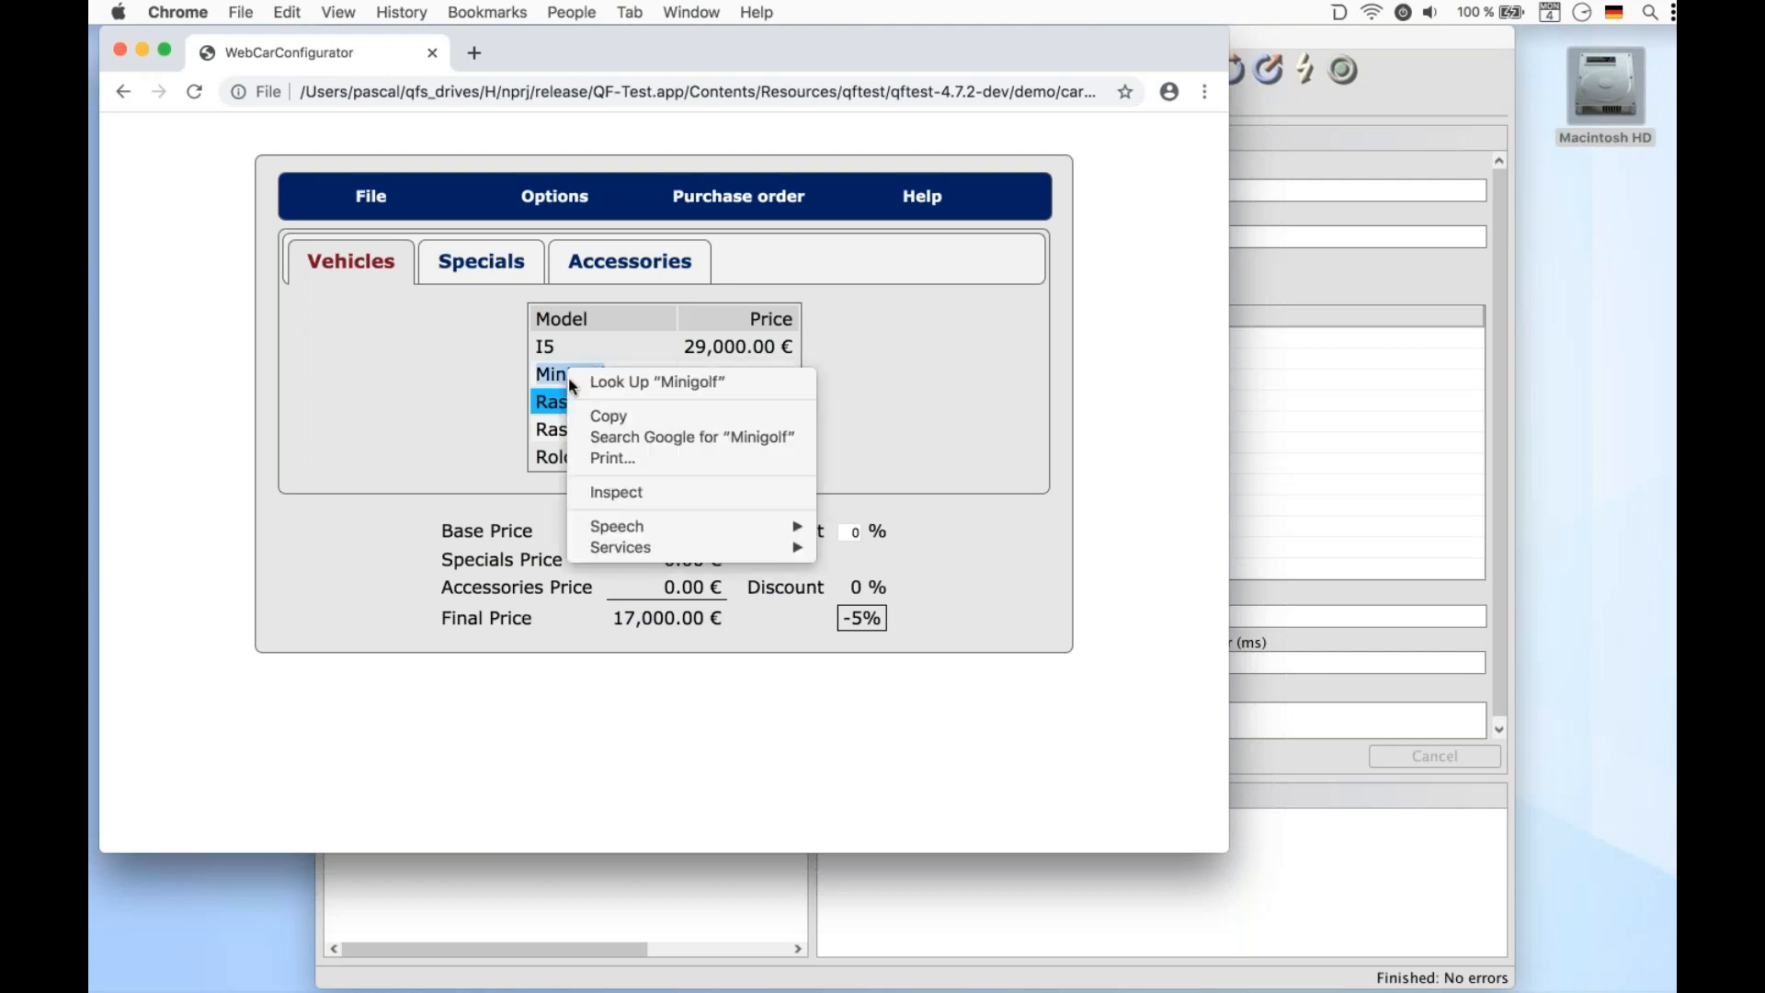
click(606, 490)
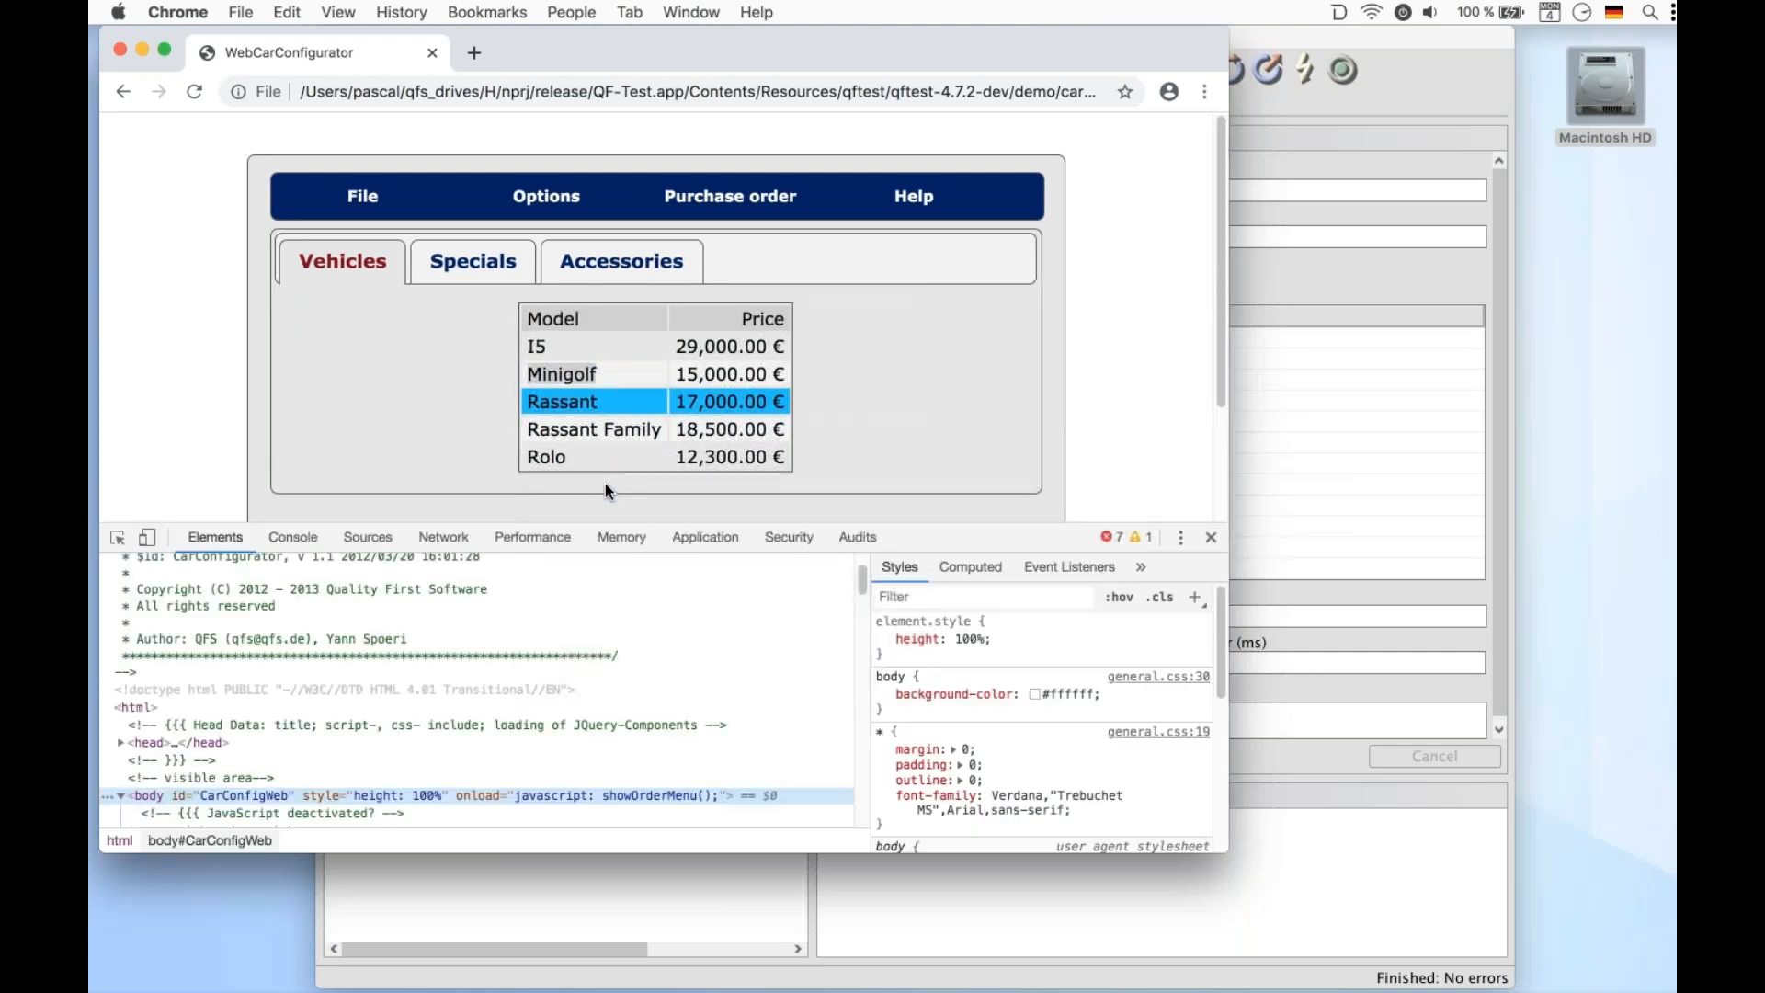
click(117, 537)
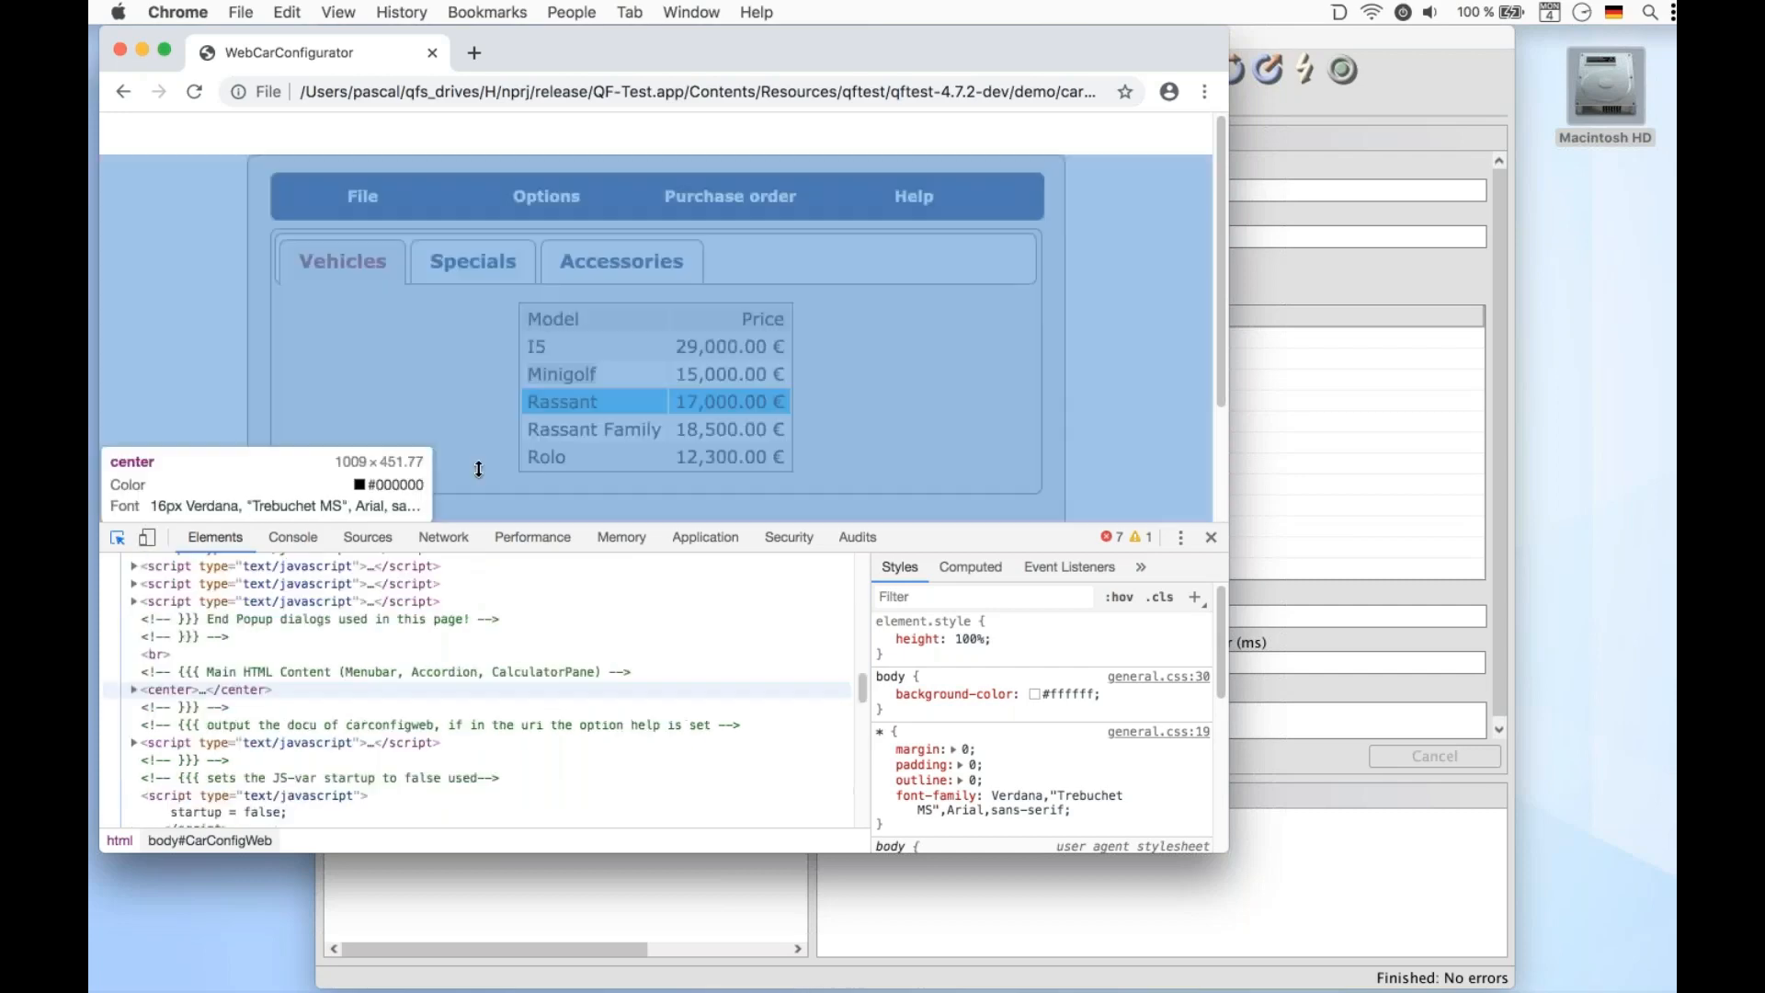
click(559, 425)
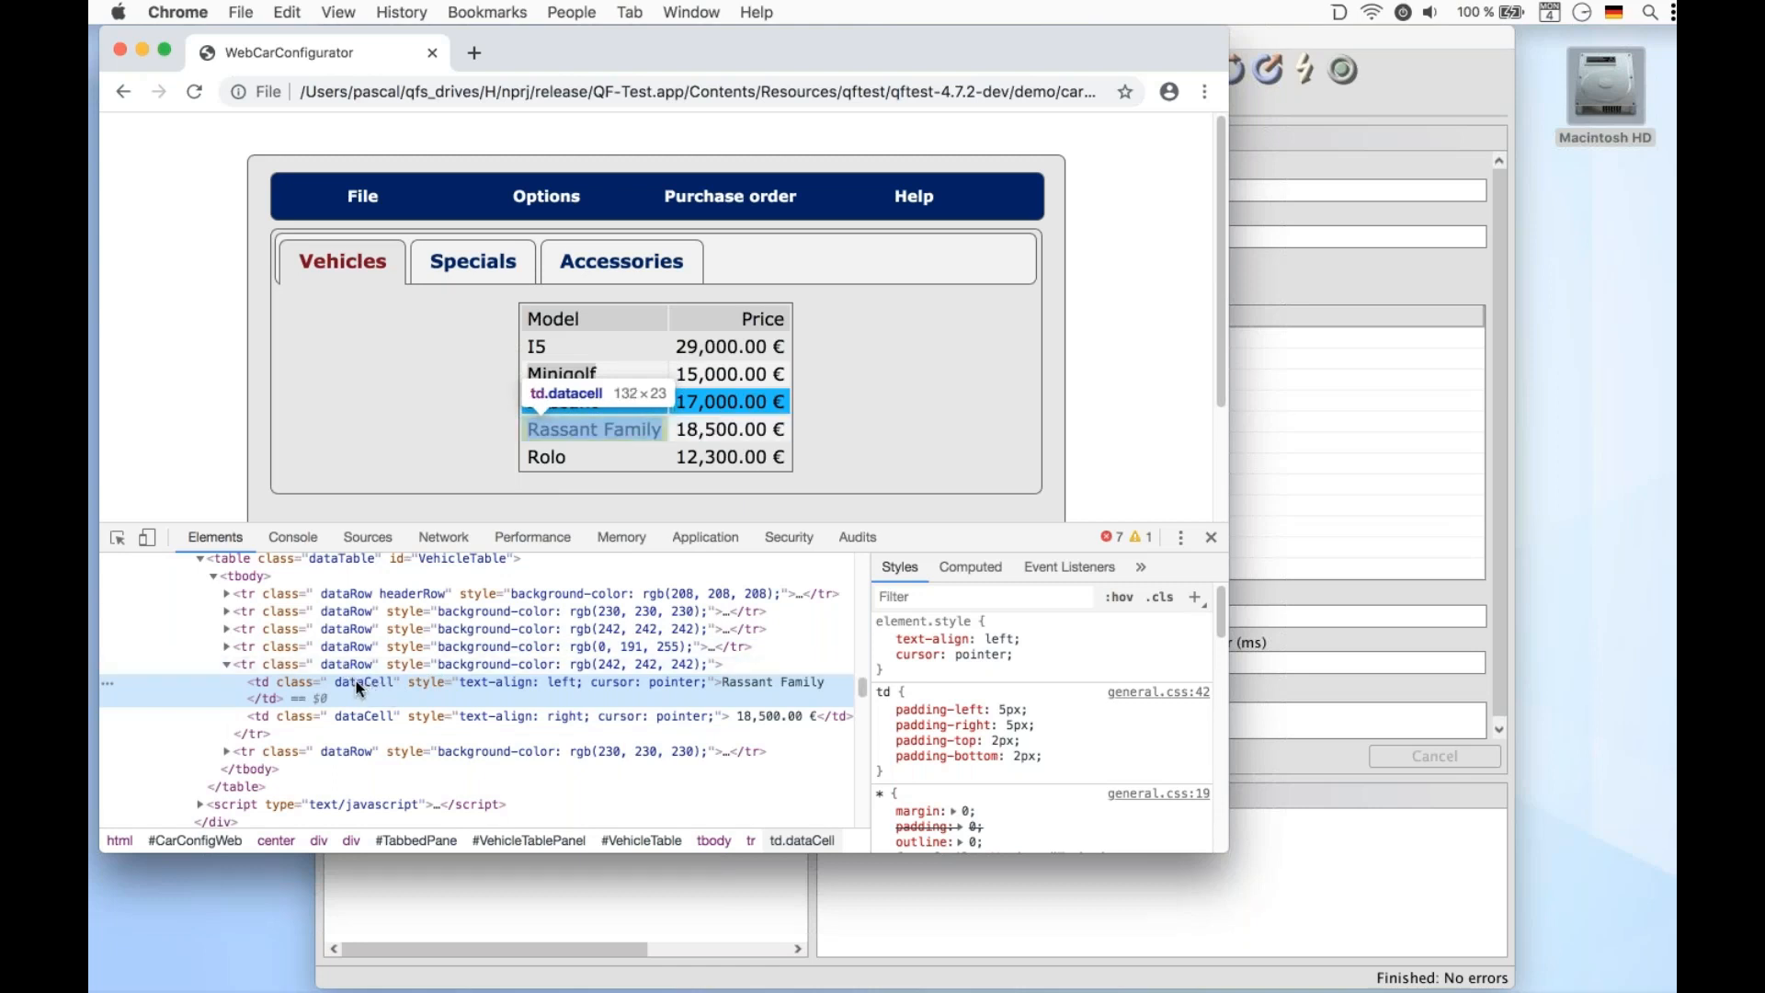
click(226, 595)
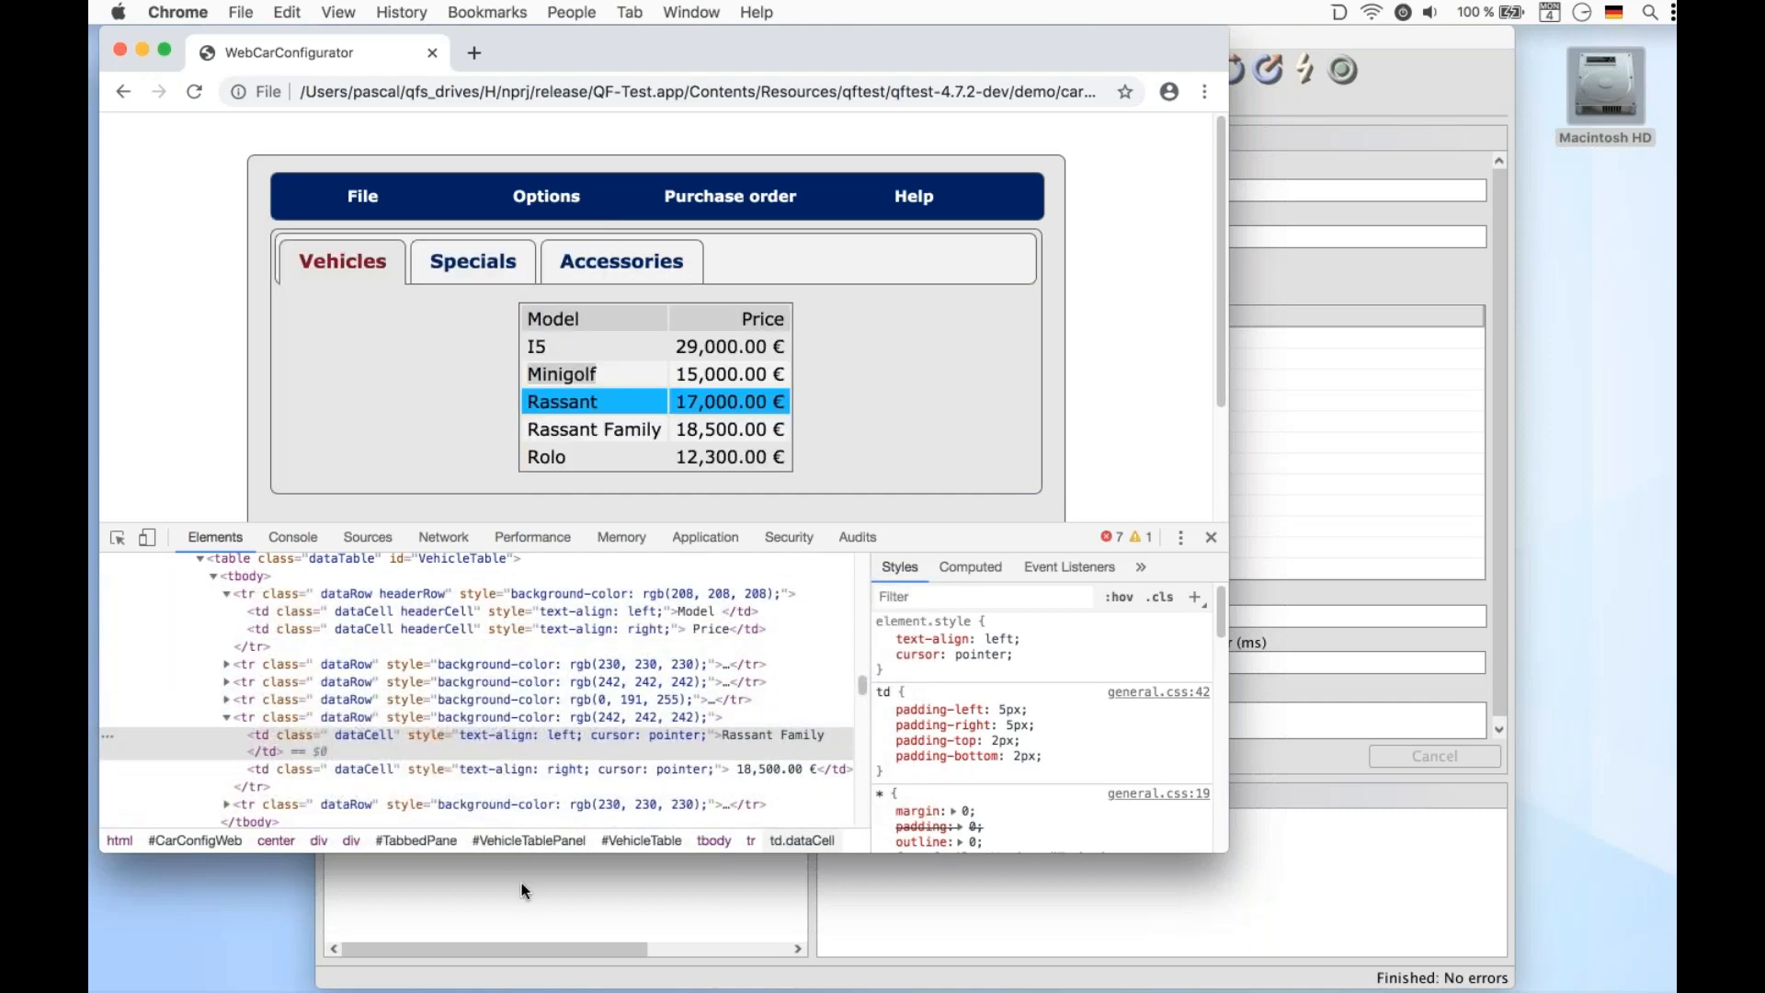
Examine the class extra feature of the recorded VehicleTable.td component node
click(521, 888)
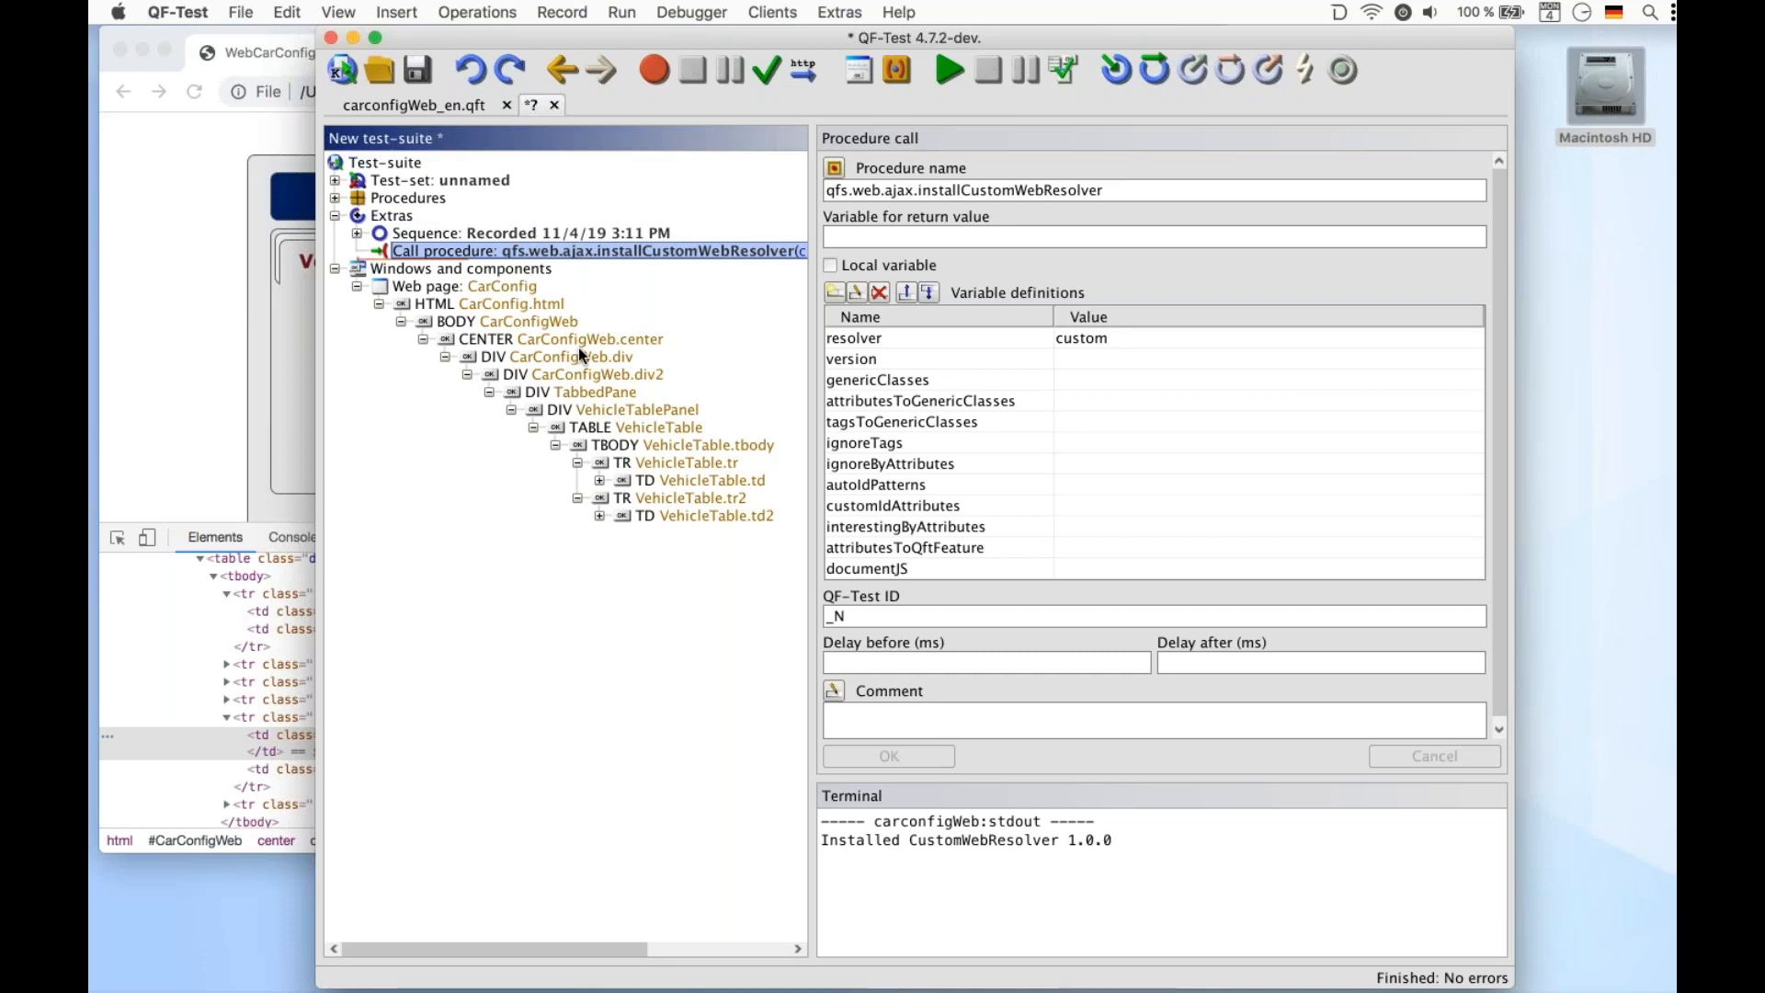
click(654, 487)
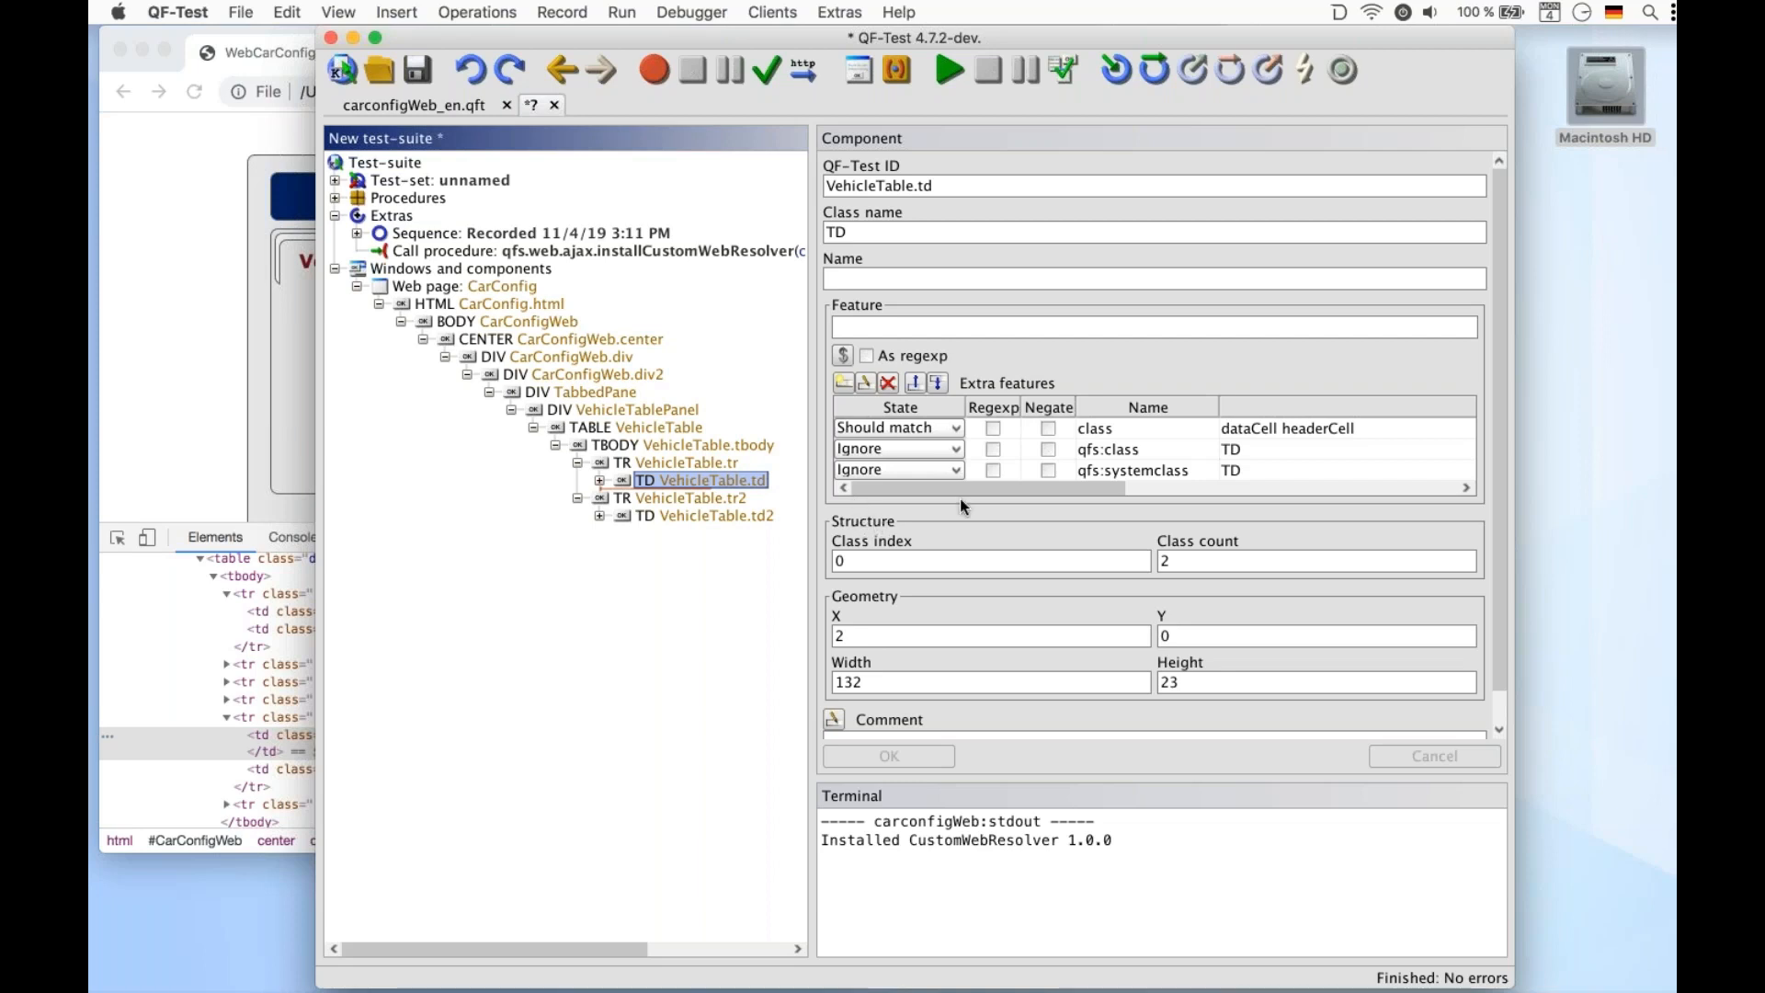
click(1112, 428)
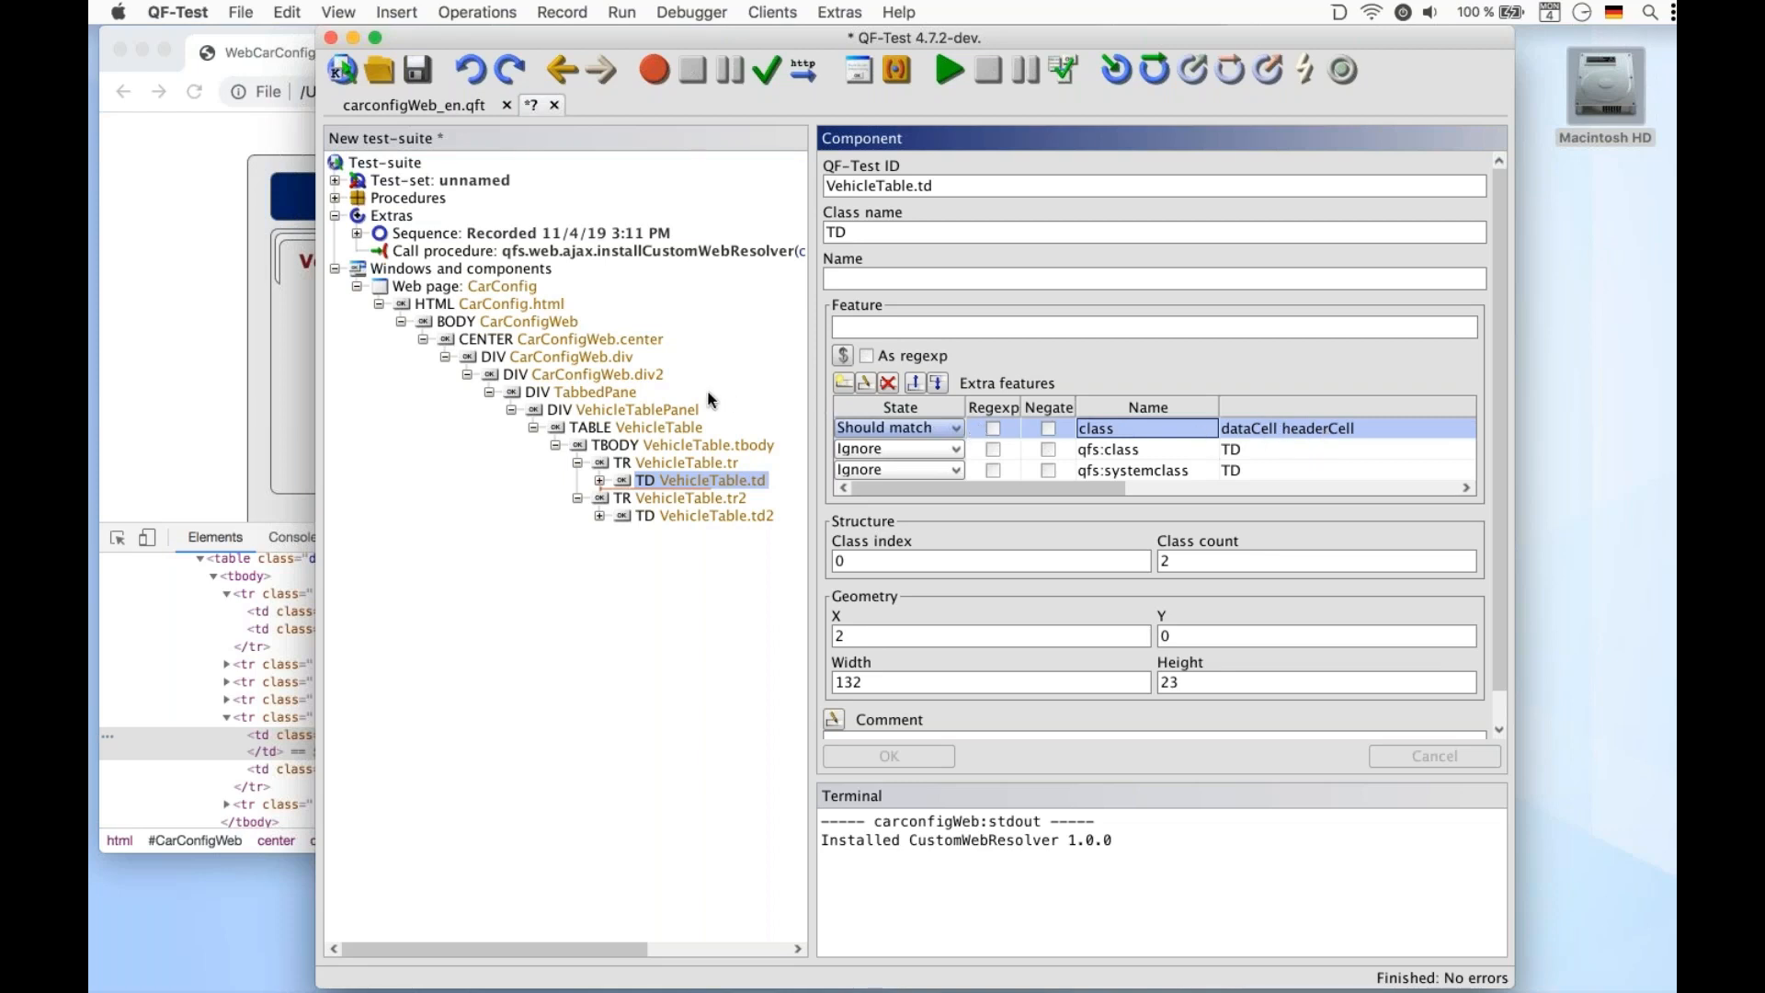
click(658, 251)
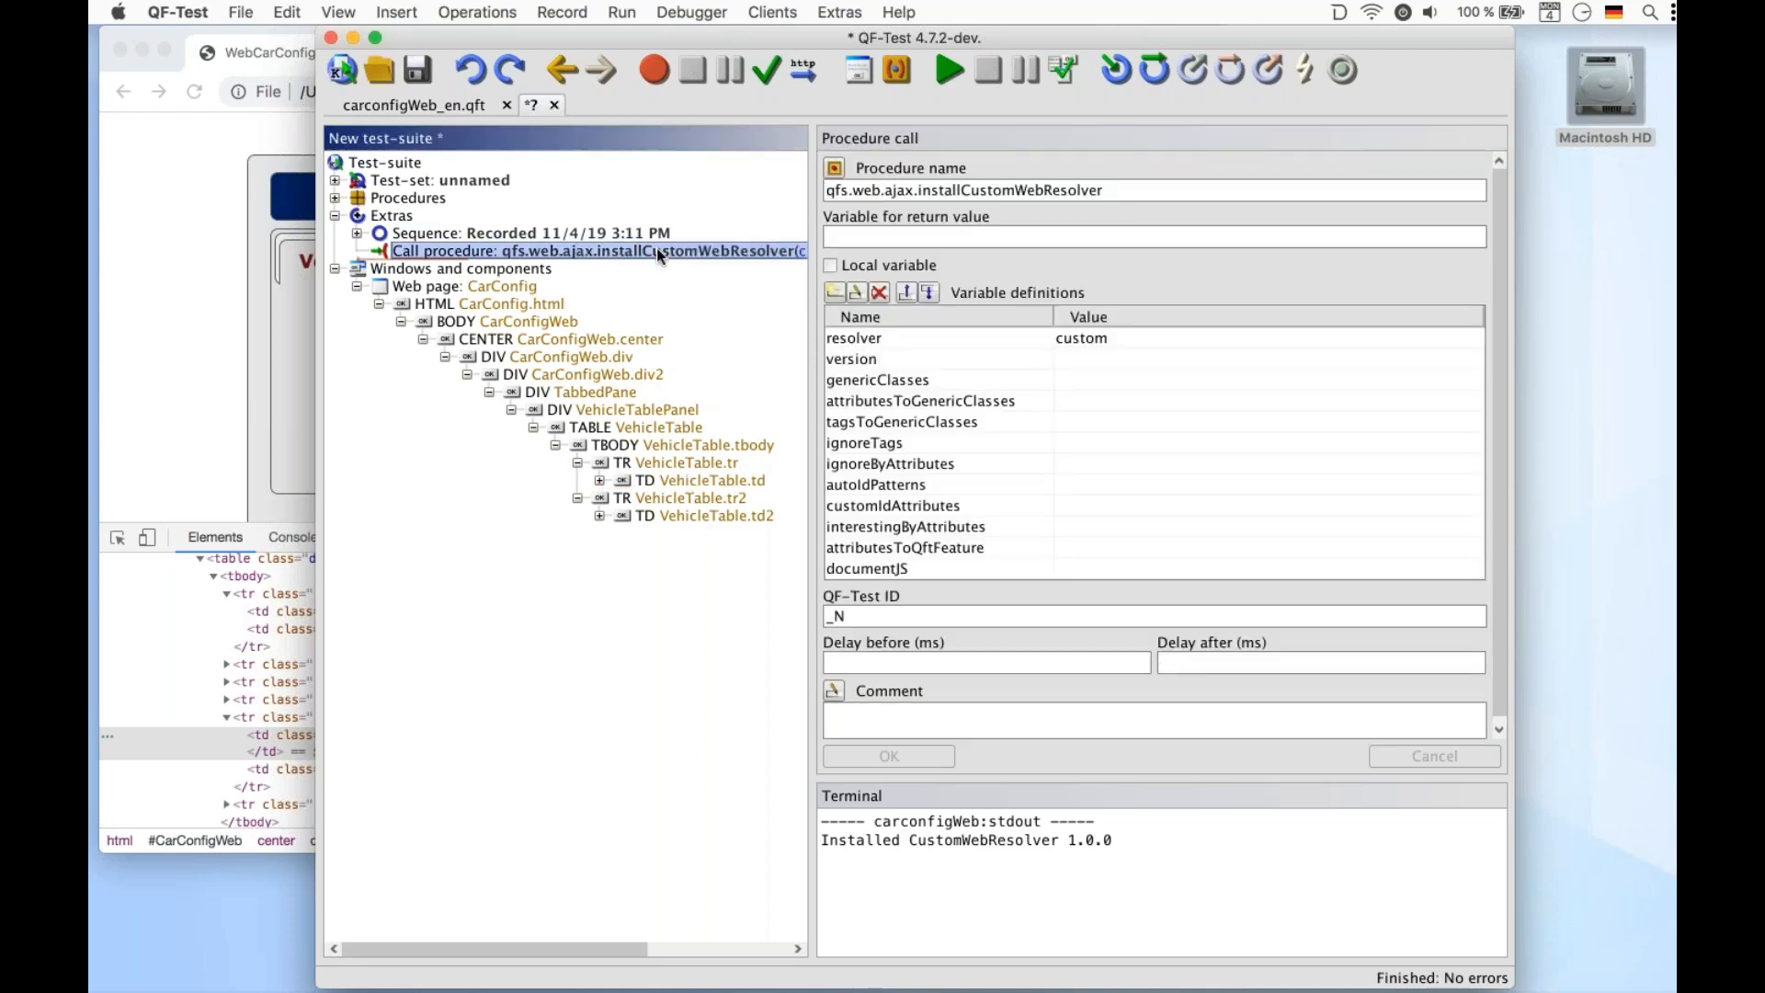
Edit the genericClasses variable of the install call, entering dataTable=Table, dataRow=TableRow and dataCell=TableCell mappings
click(947, 380)
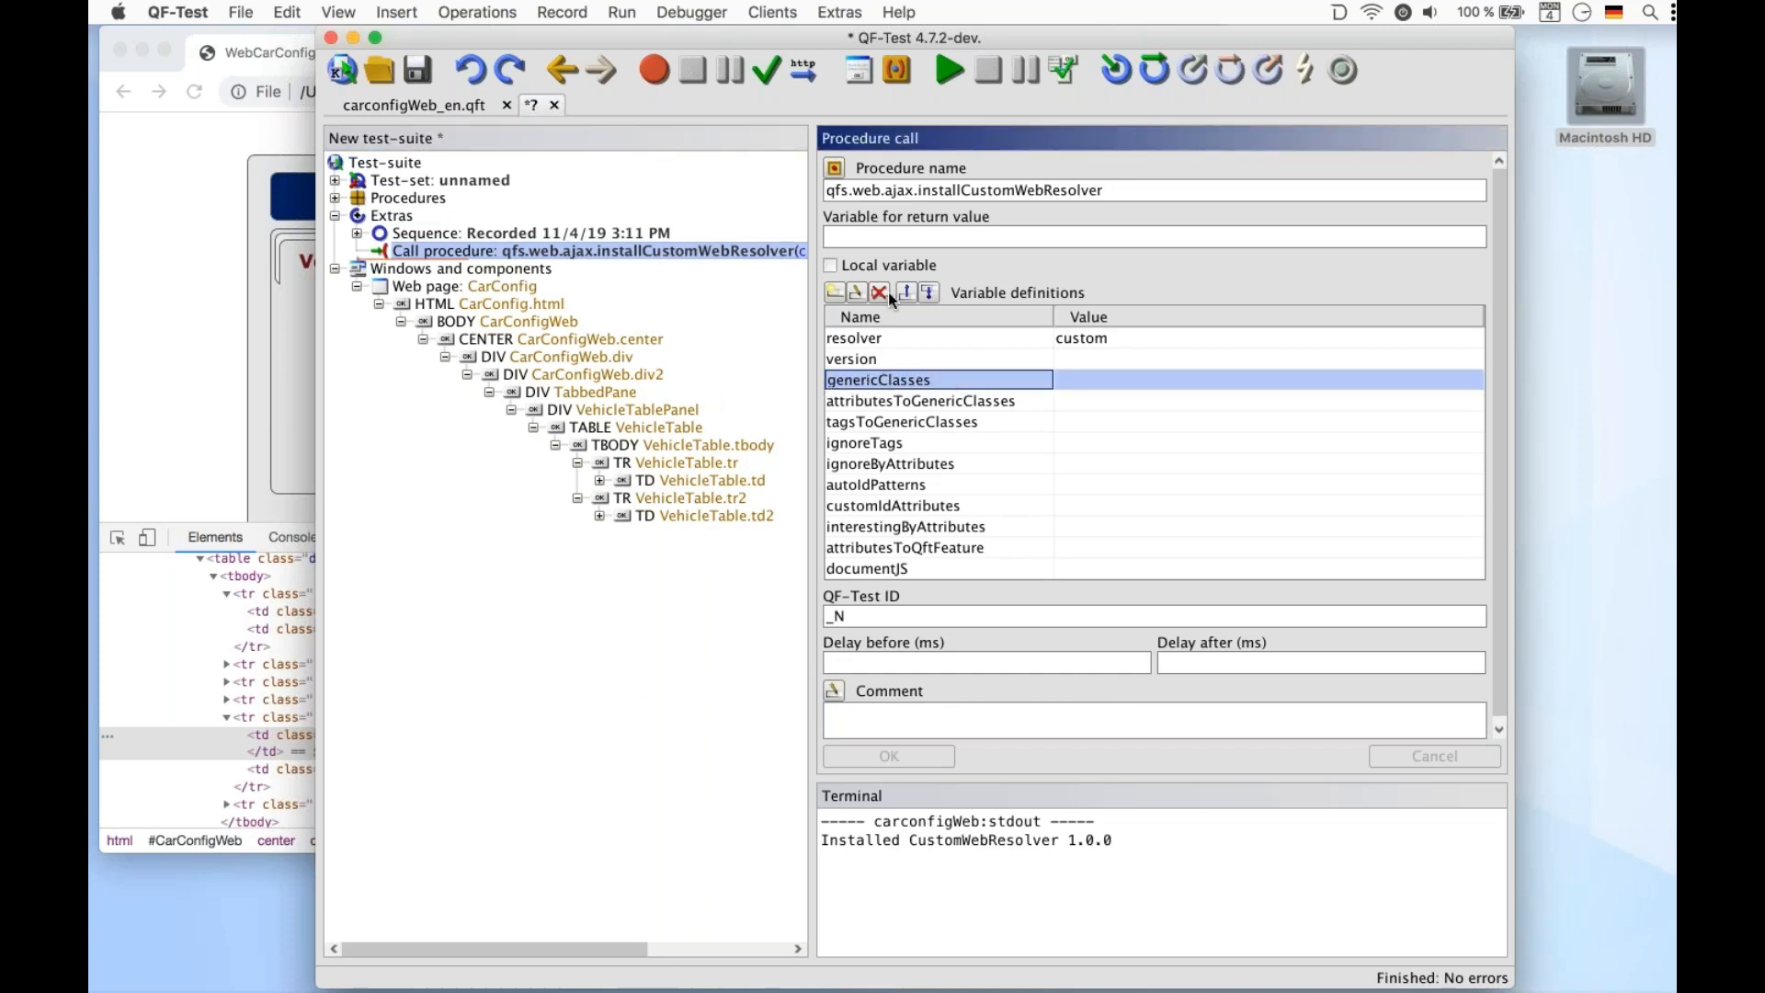
click(856, 292)
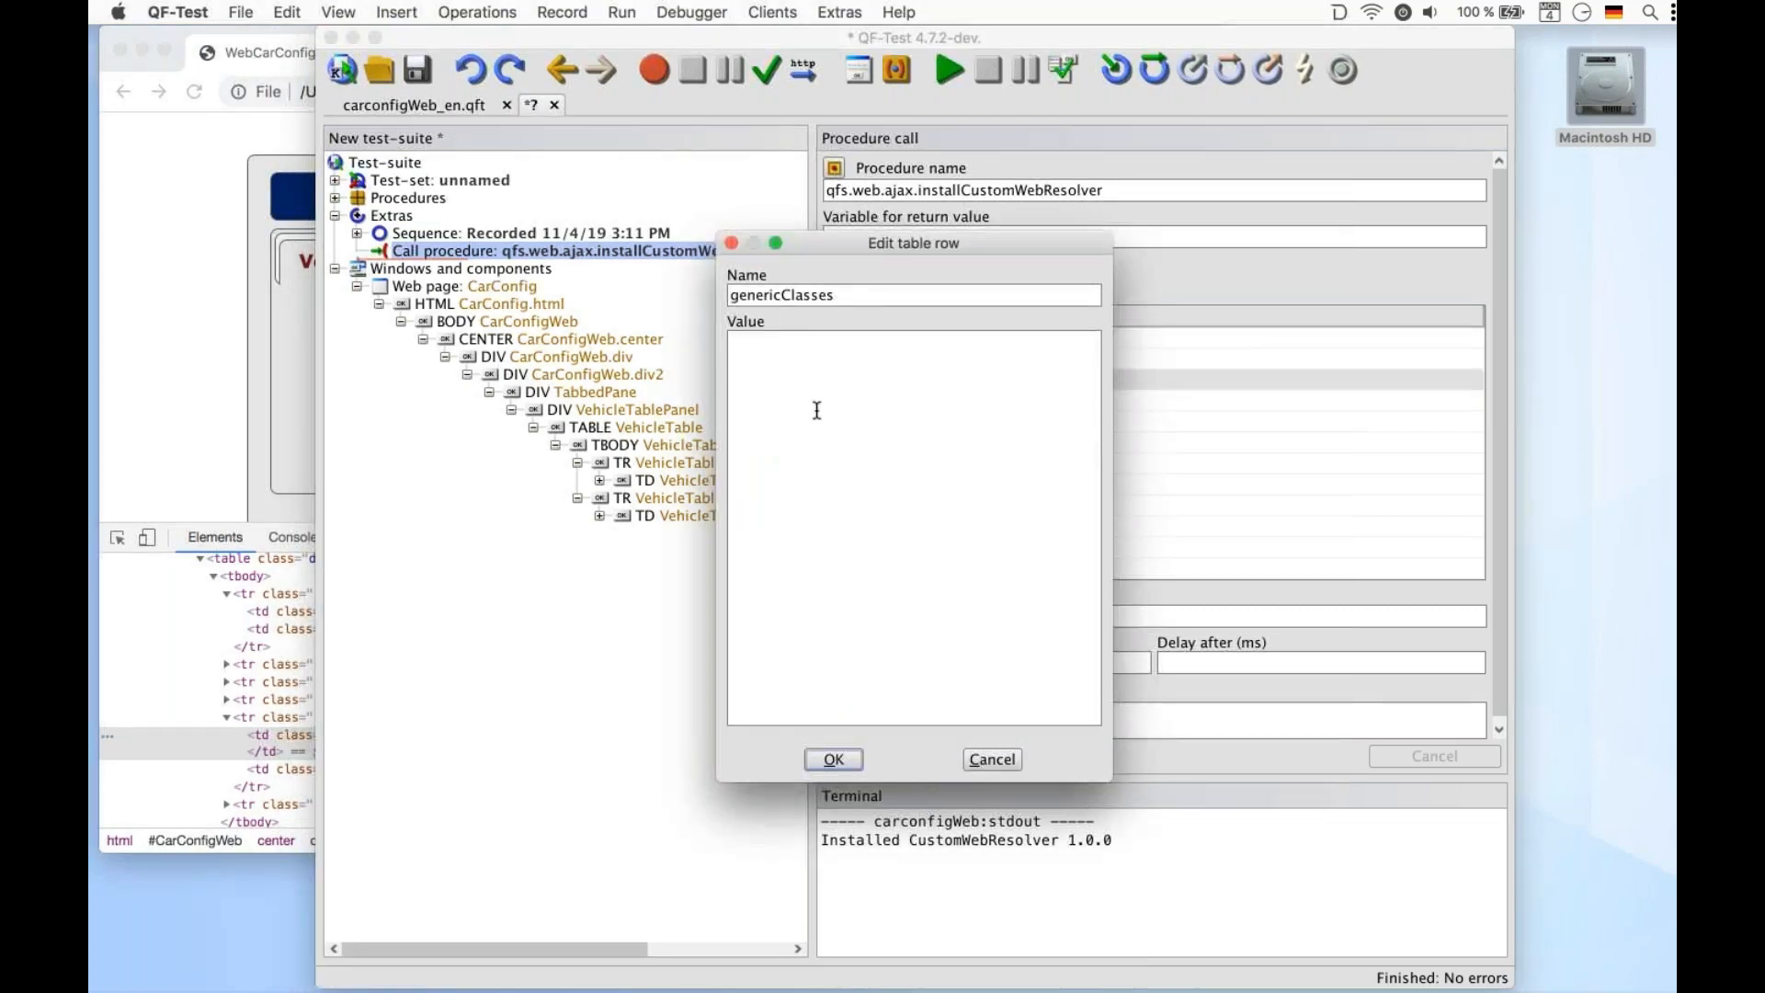
text(dataTable=Table,)
key(Return)
text(dataRow=)
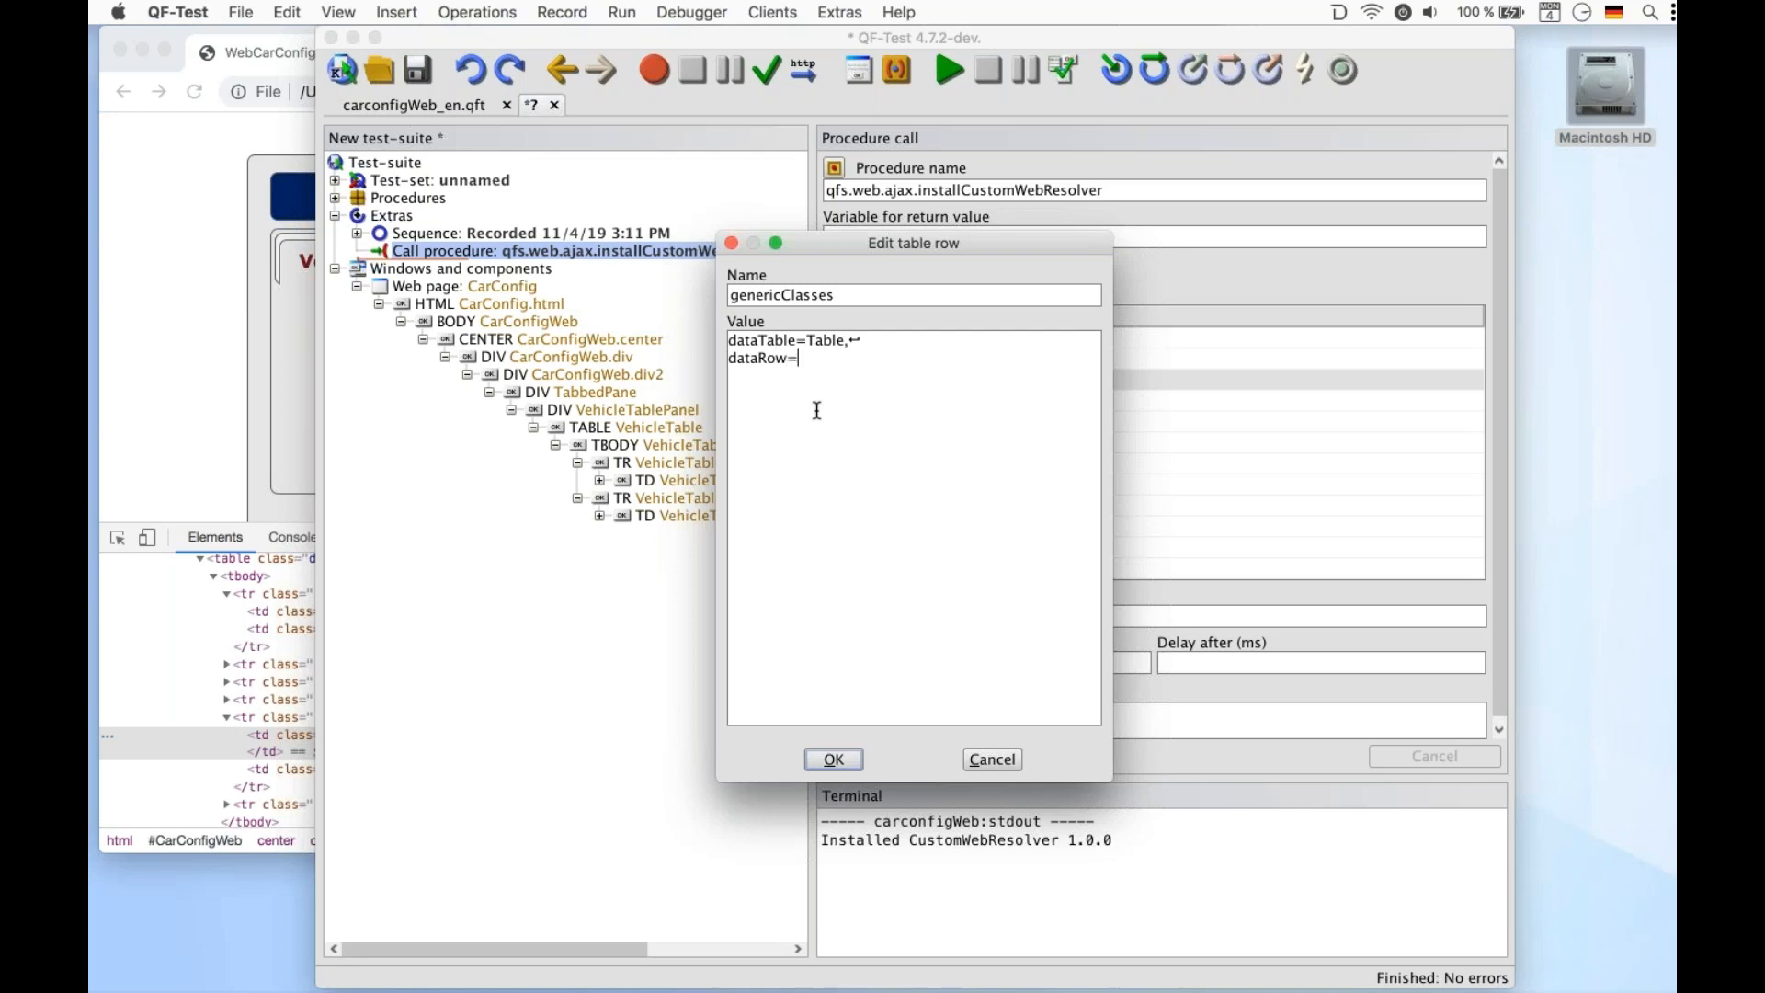
text(TableRow,)
key(Return)
text(dataCell=Table)
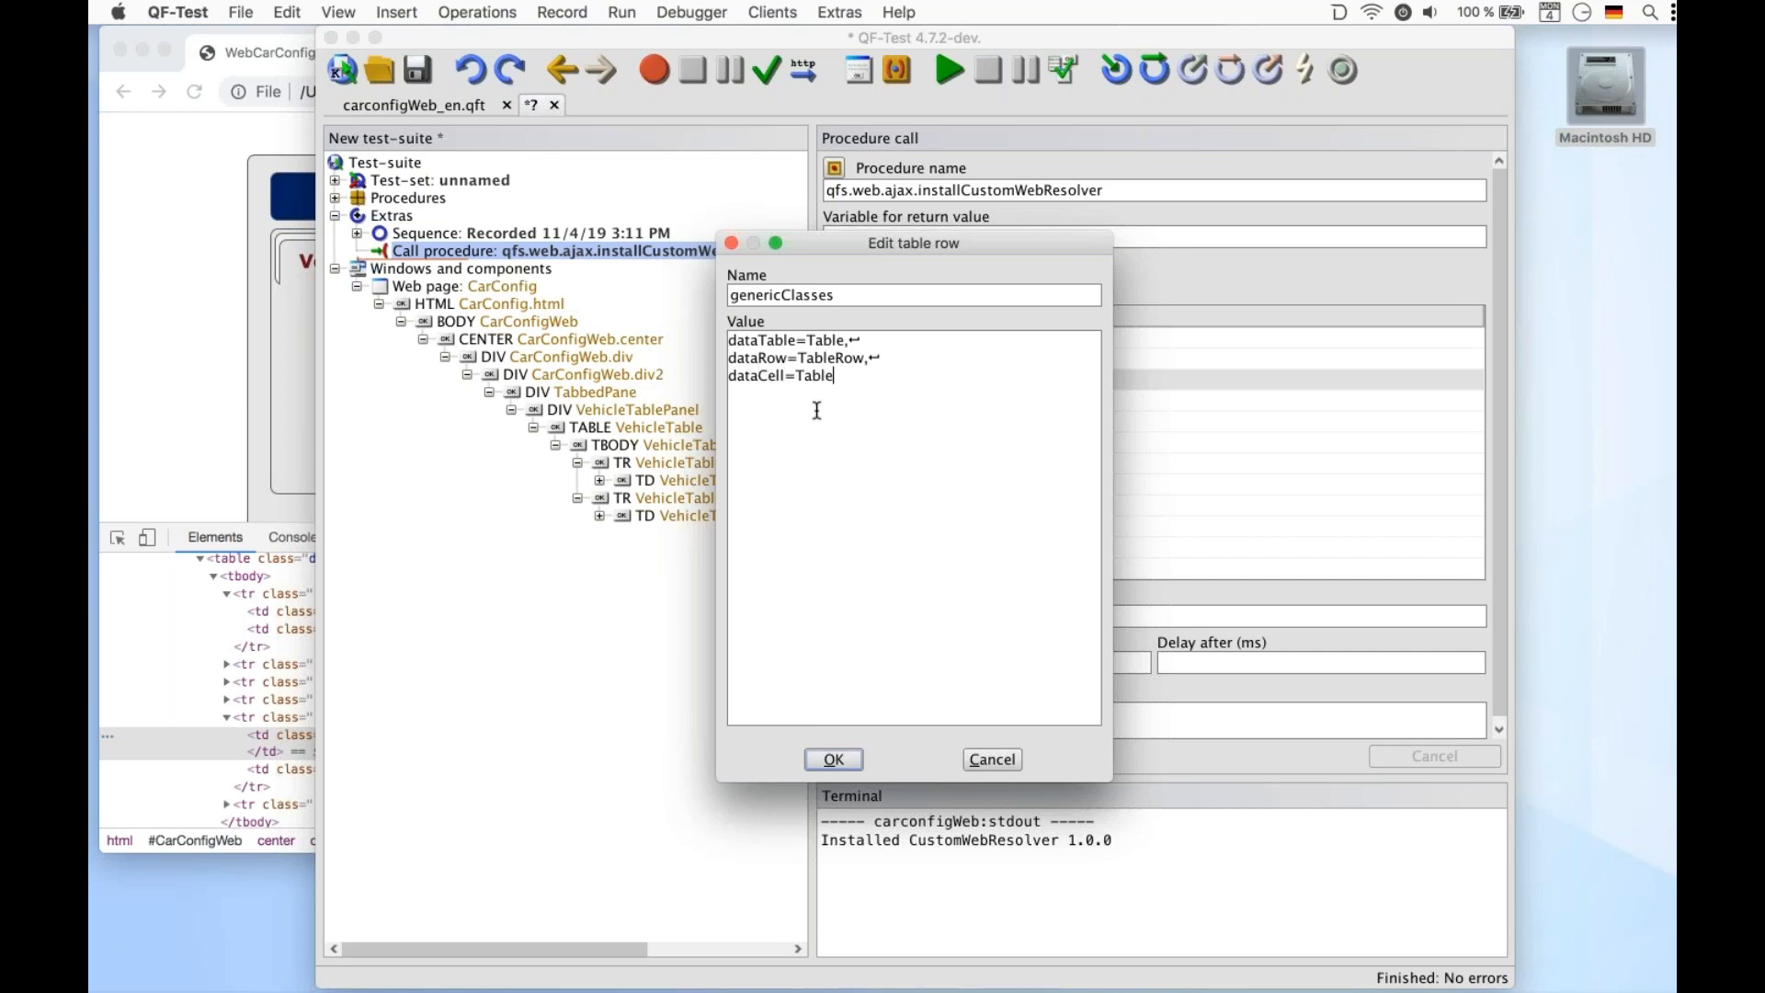
text(Cell,)
key(Return)
Add headerRow=TableHeaderRow and headerCell=TableHeaderCell mappings to genericClasses and confirm the value
text(dat)
click(181, 687)
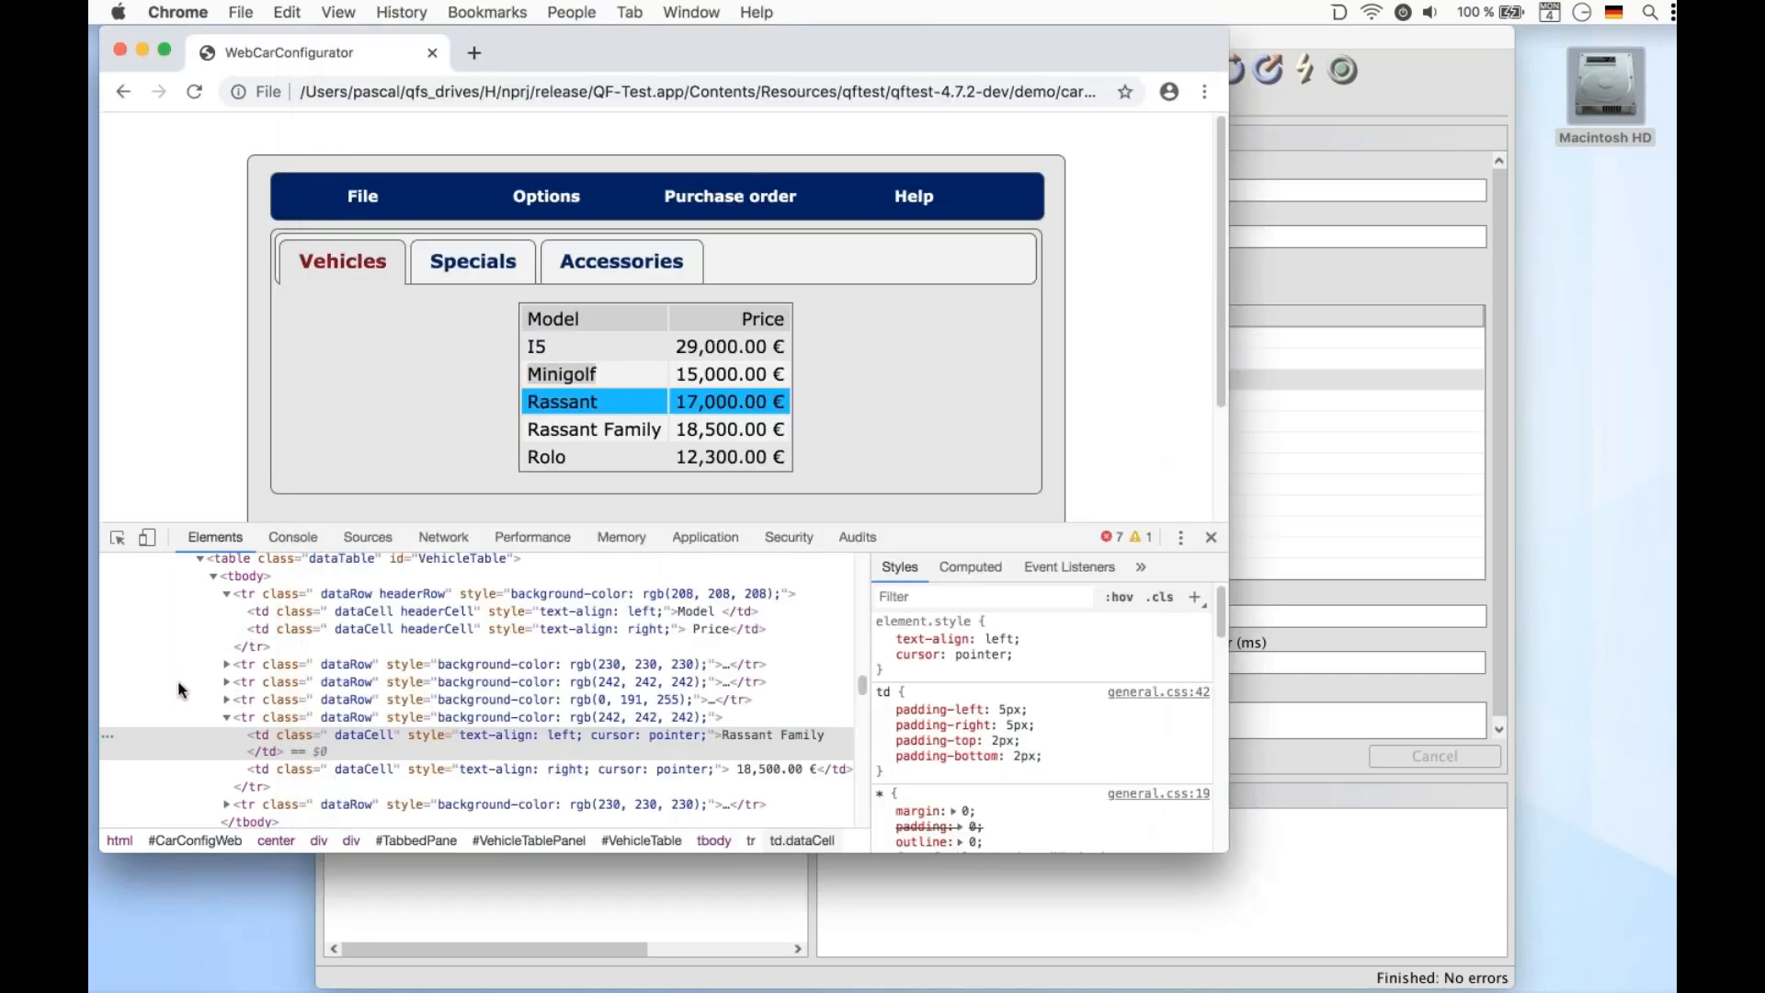
click(480, 897)
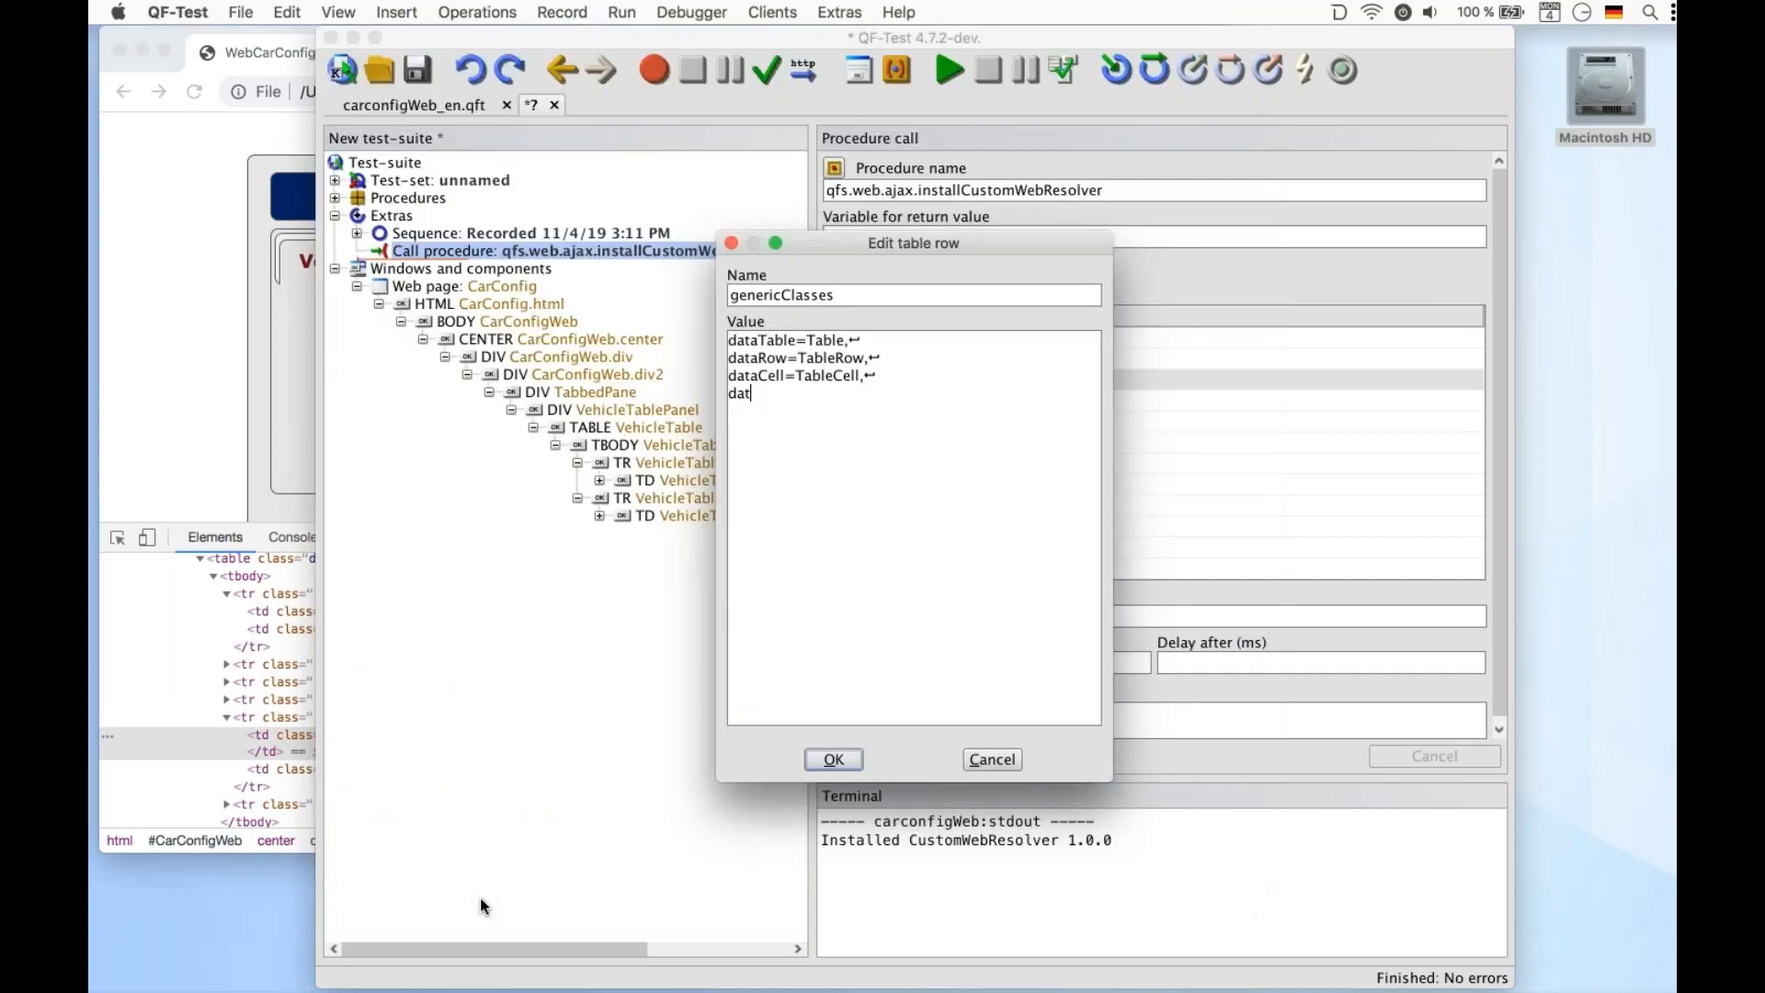
key(BackSpace)
key(BackSpace)
key(BackSpace)
text(headerRow=TableHeaderRow,)
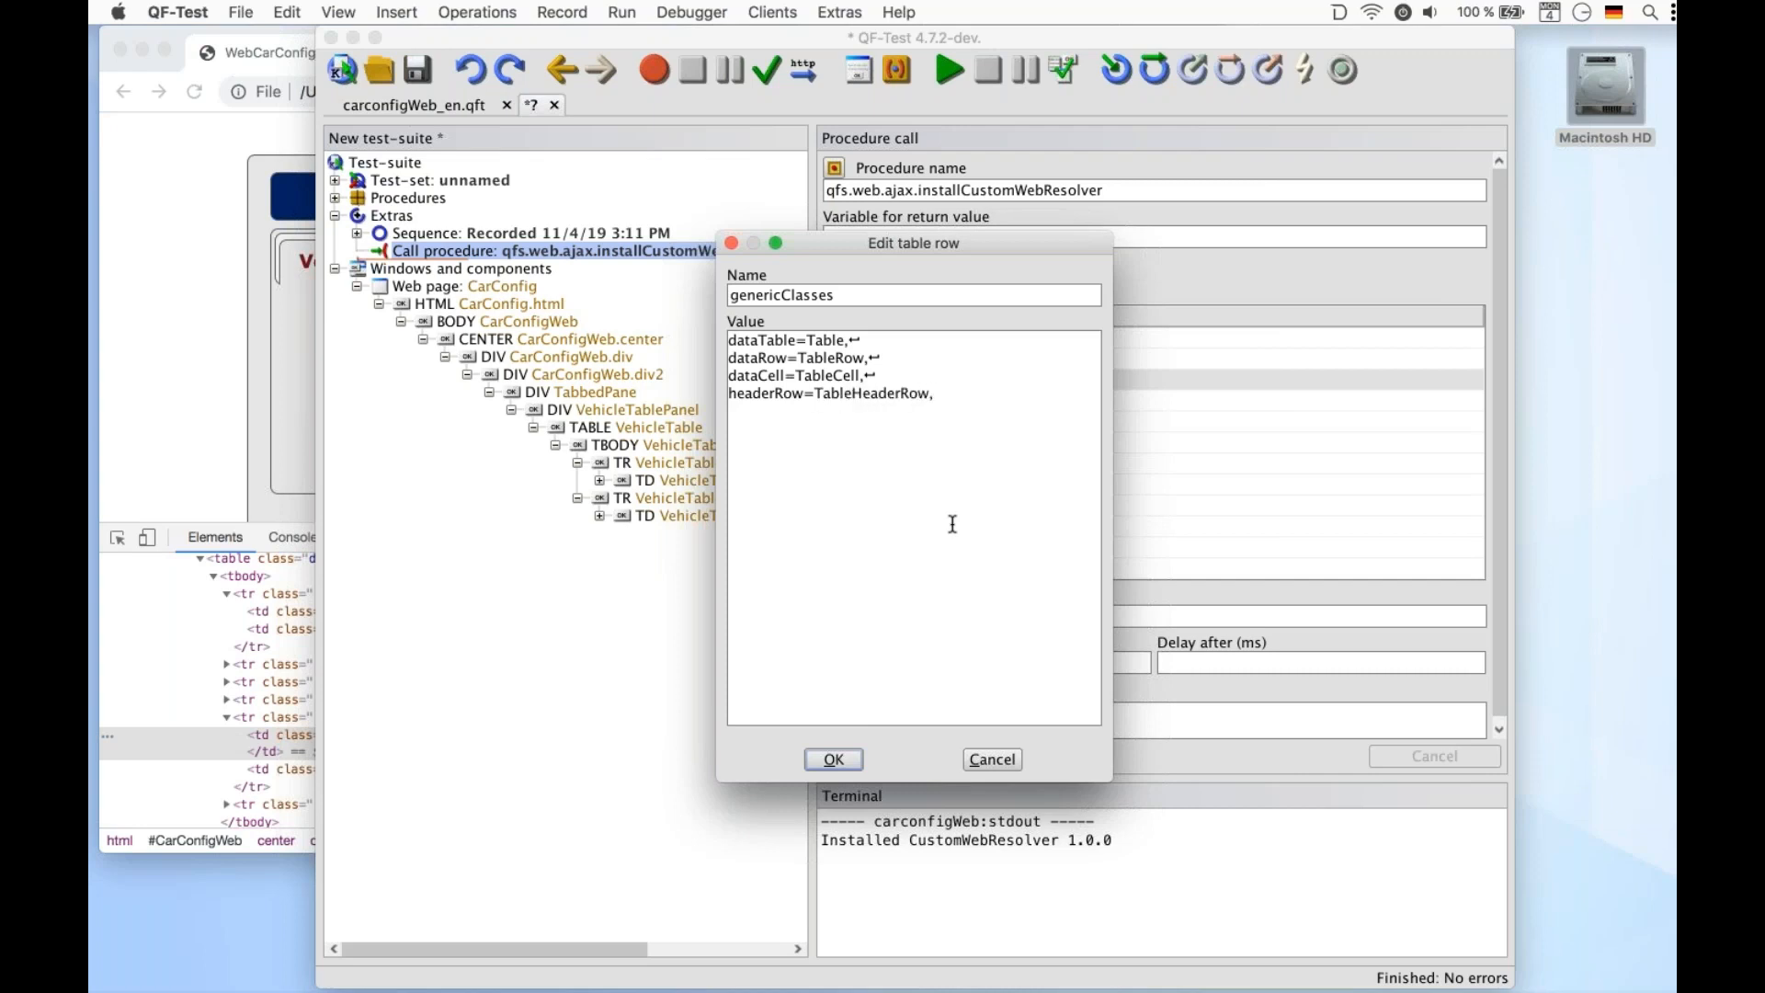
key(Return)
text(headerCell=TableHeaderCa)
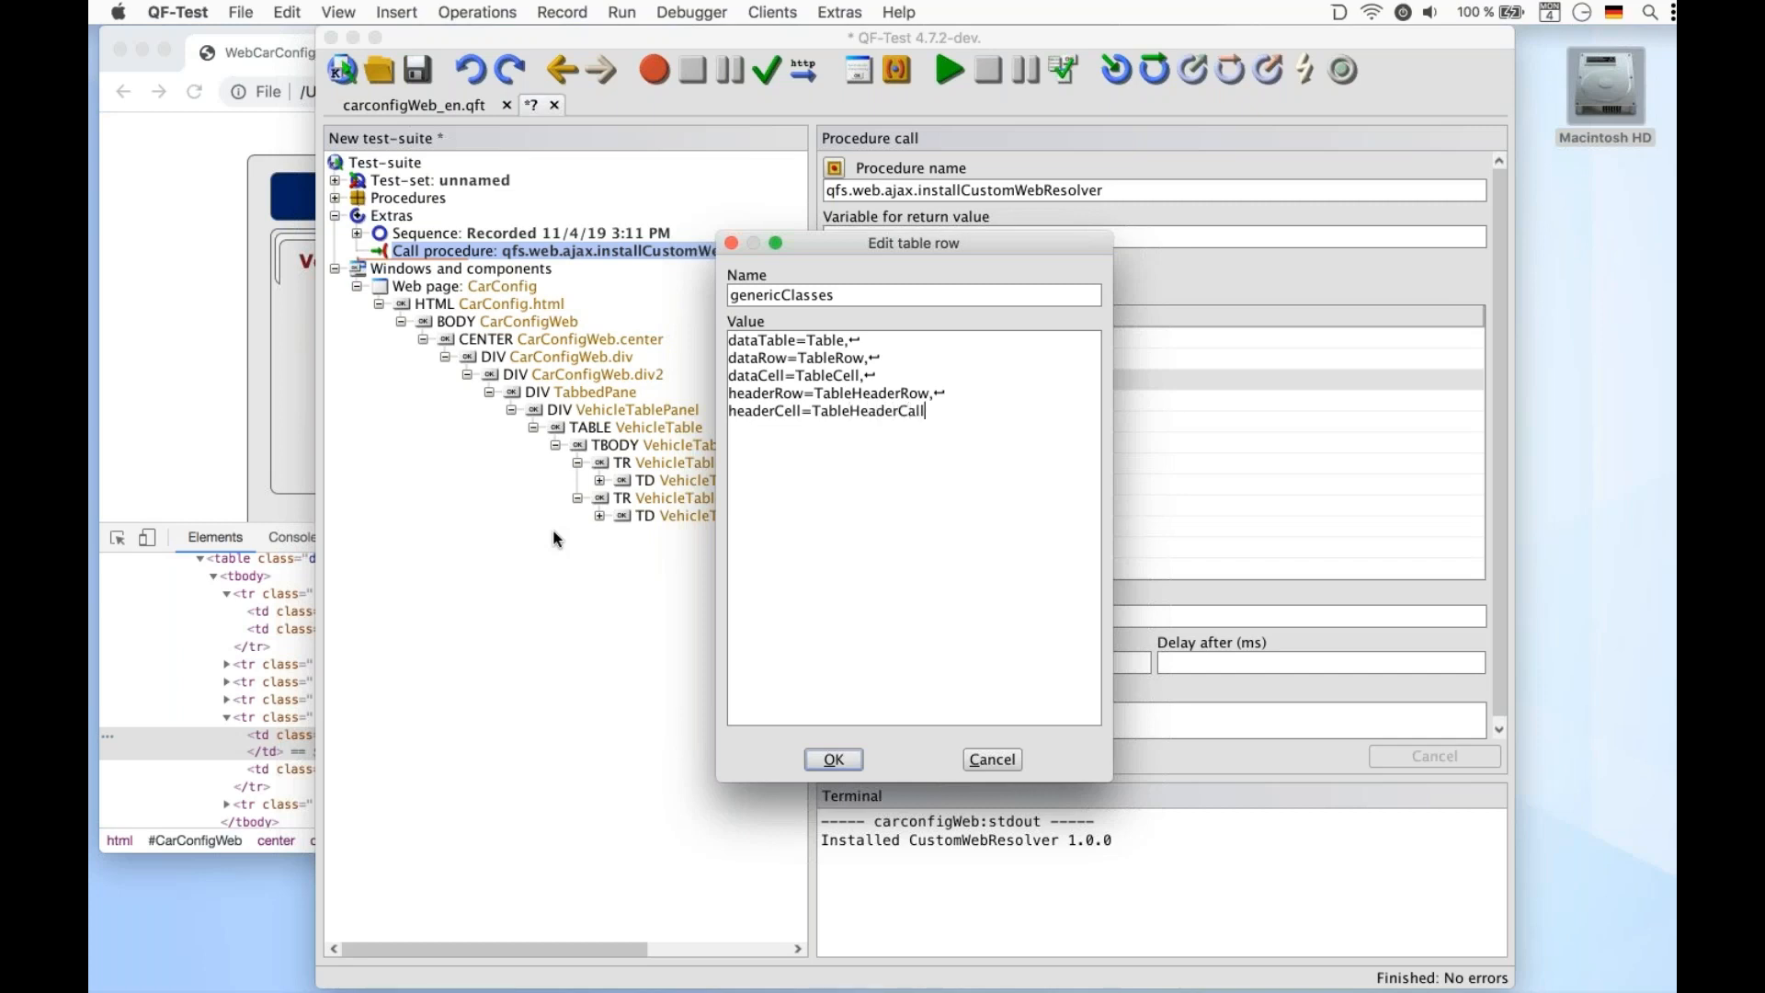
text(ll)
click(830, 756)
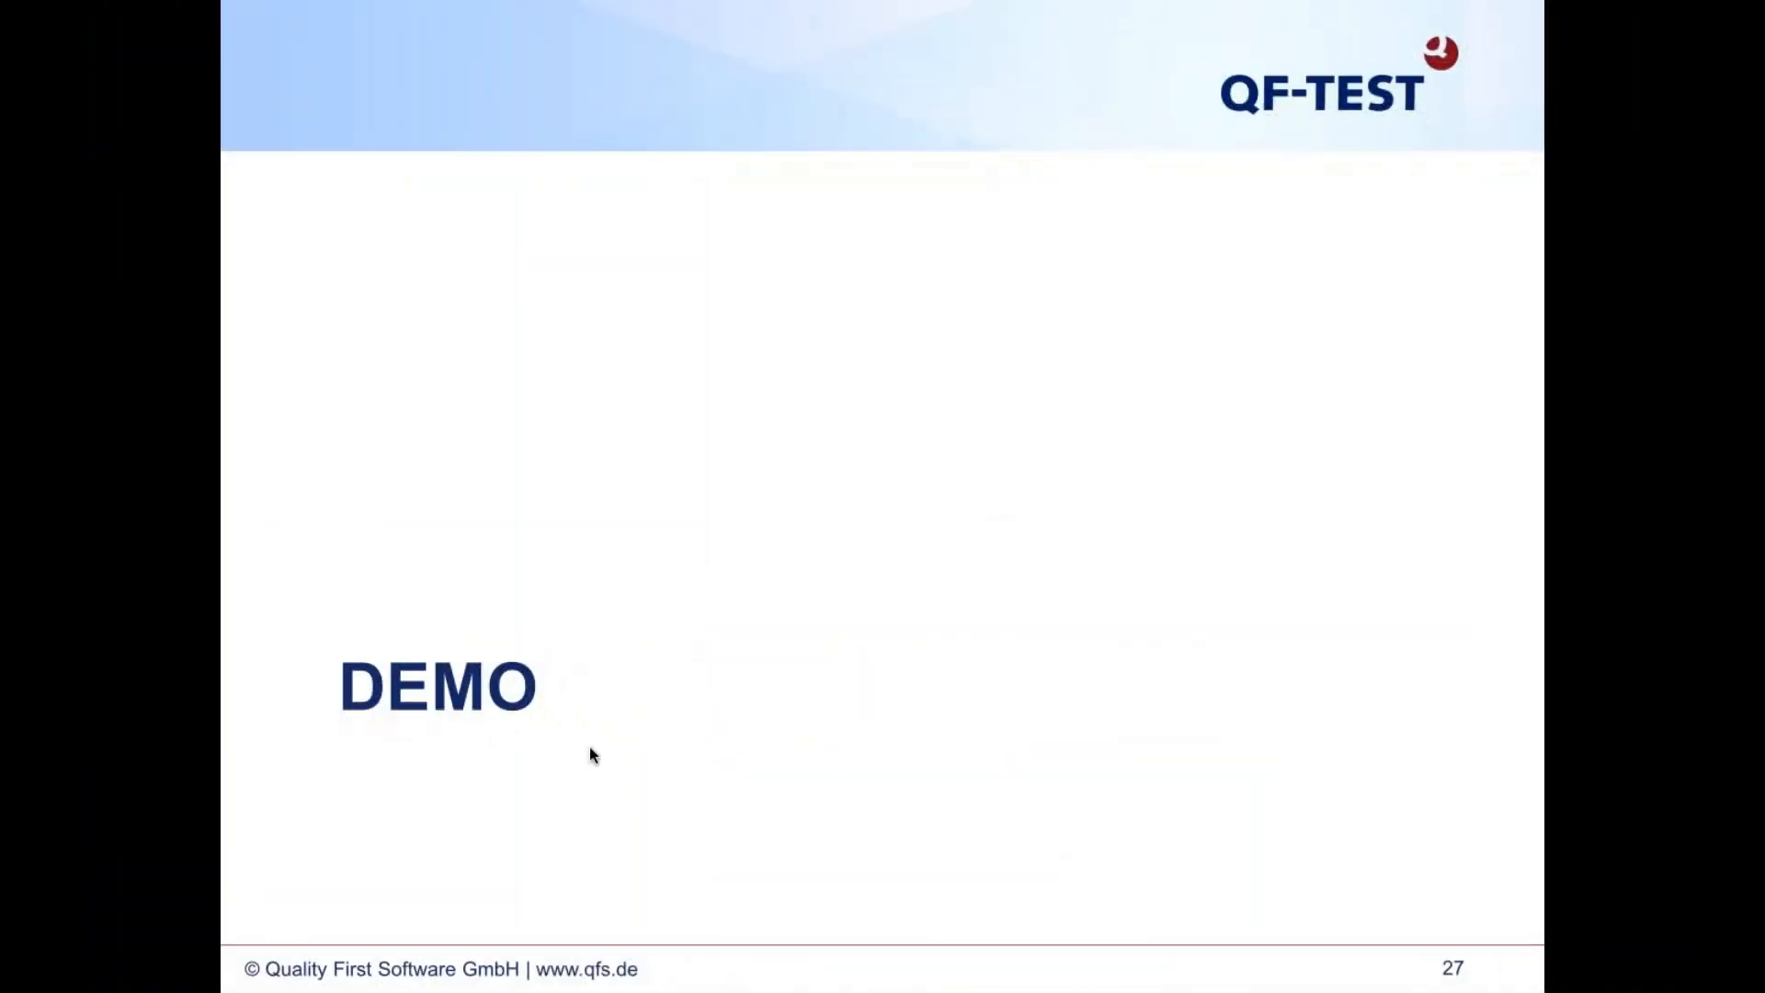
Change the headerRow mapping in genericClasses to TableHeader, apply the procedure call and run it
key(Left)
key(Left)
key(Left)
key(Left)
key(Left)
key(Left)
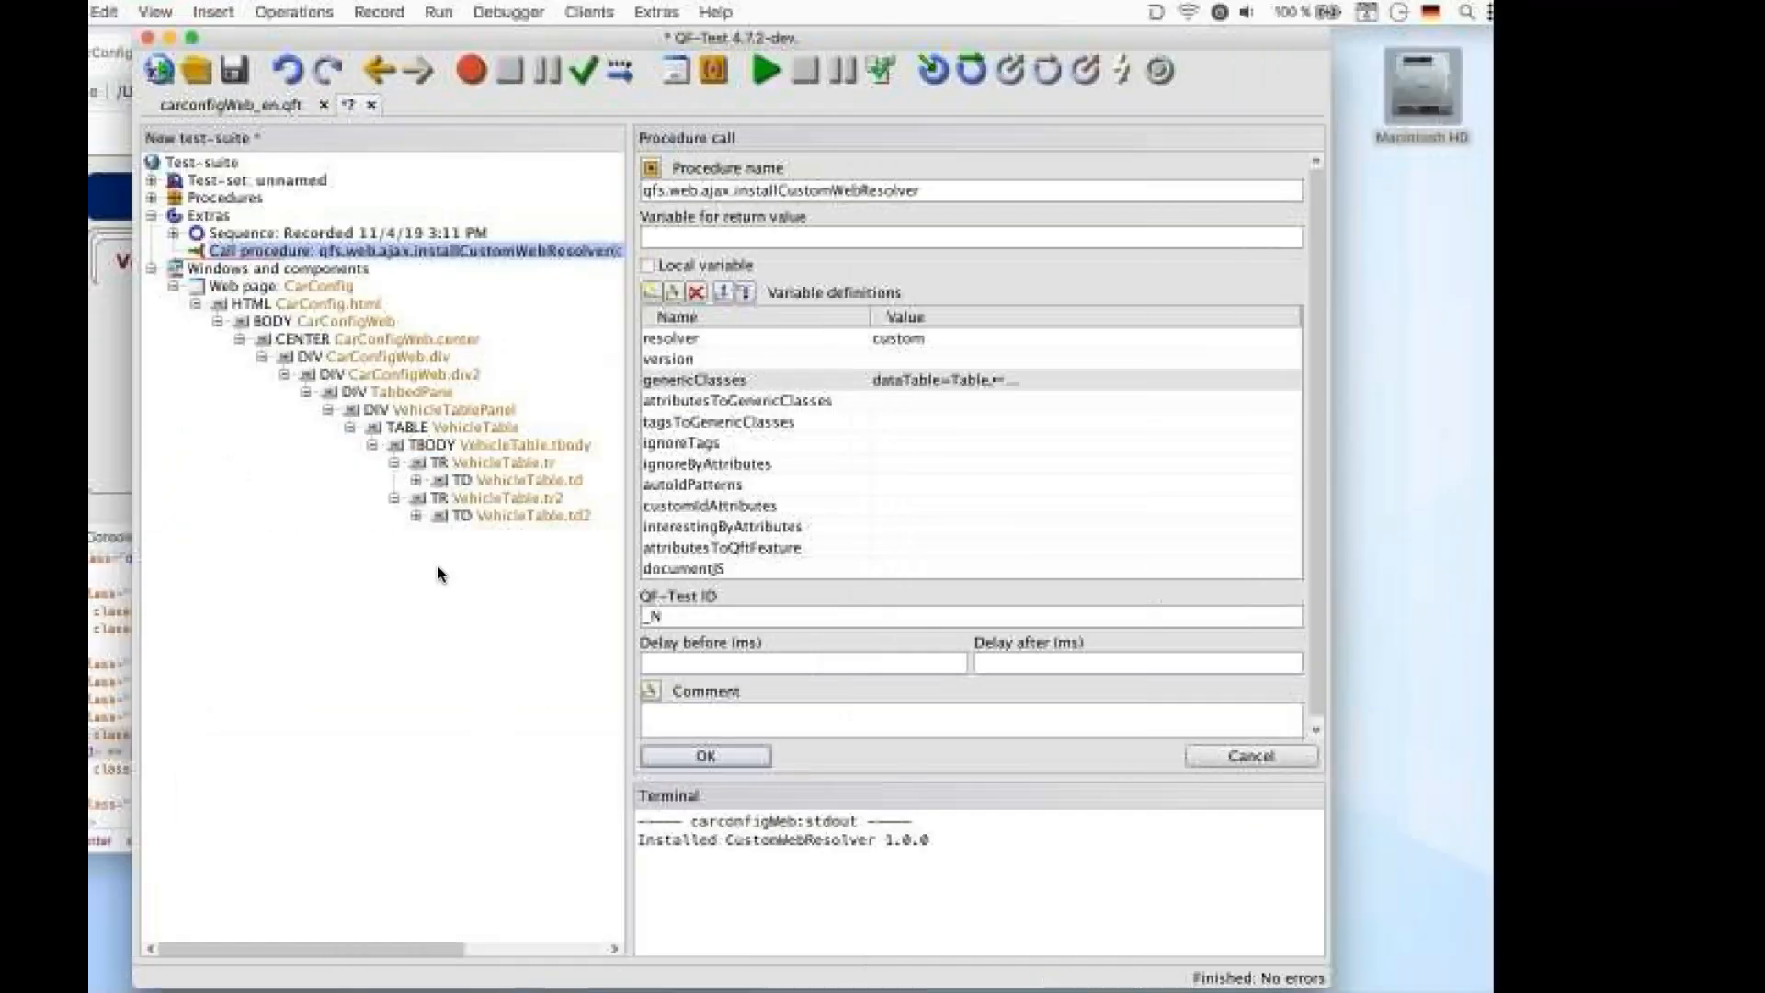
click(1004, 378)
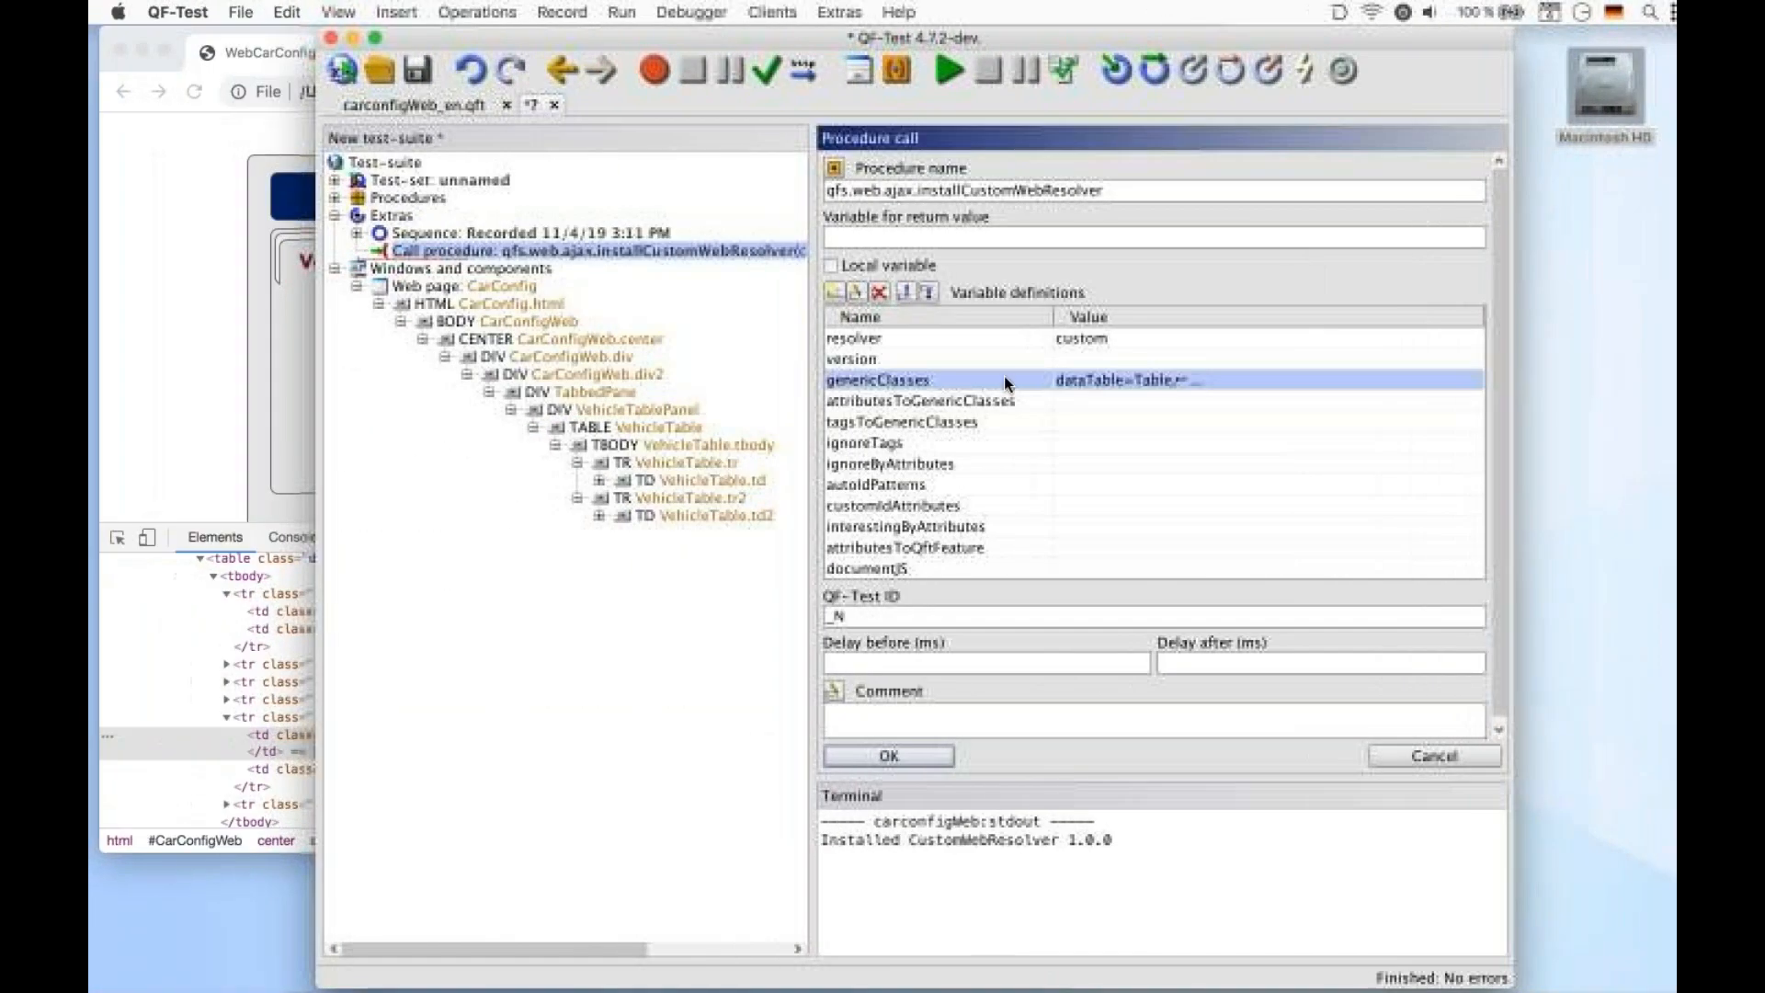
click(856, 292)
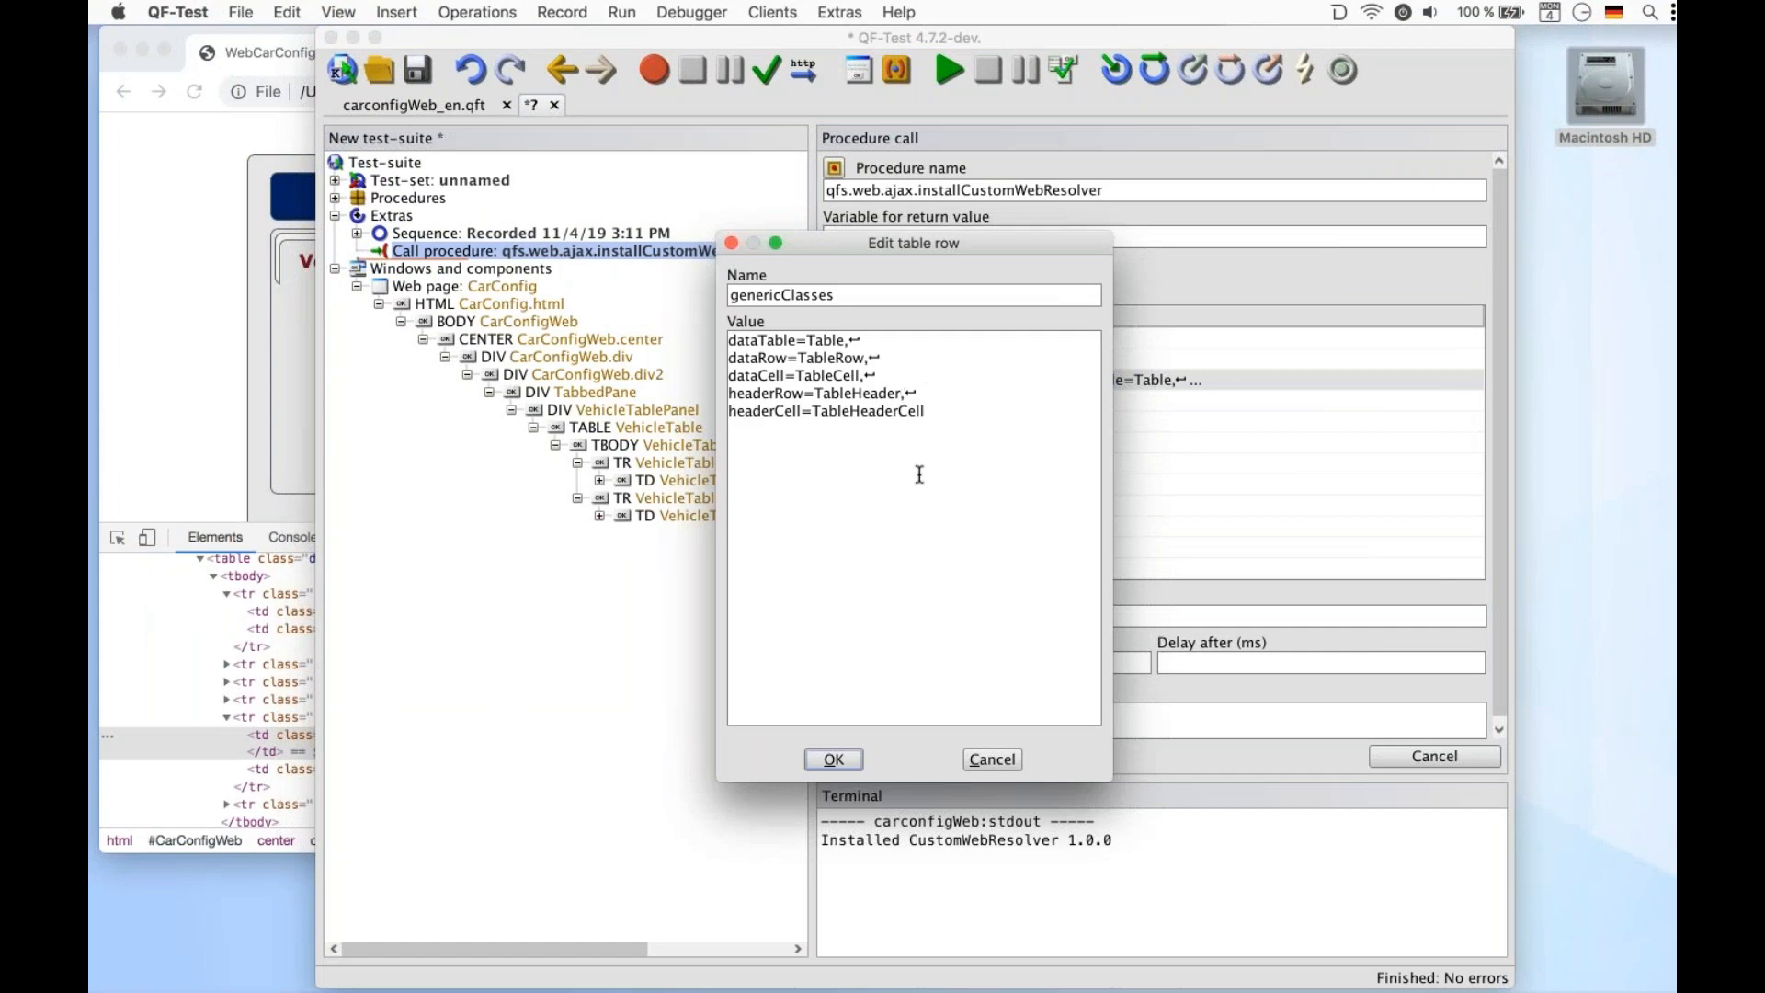
click(822, 759)
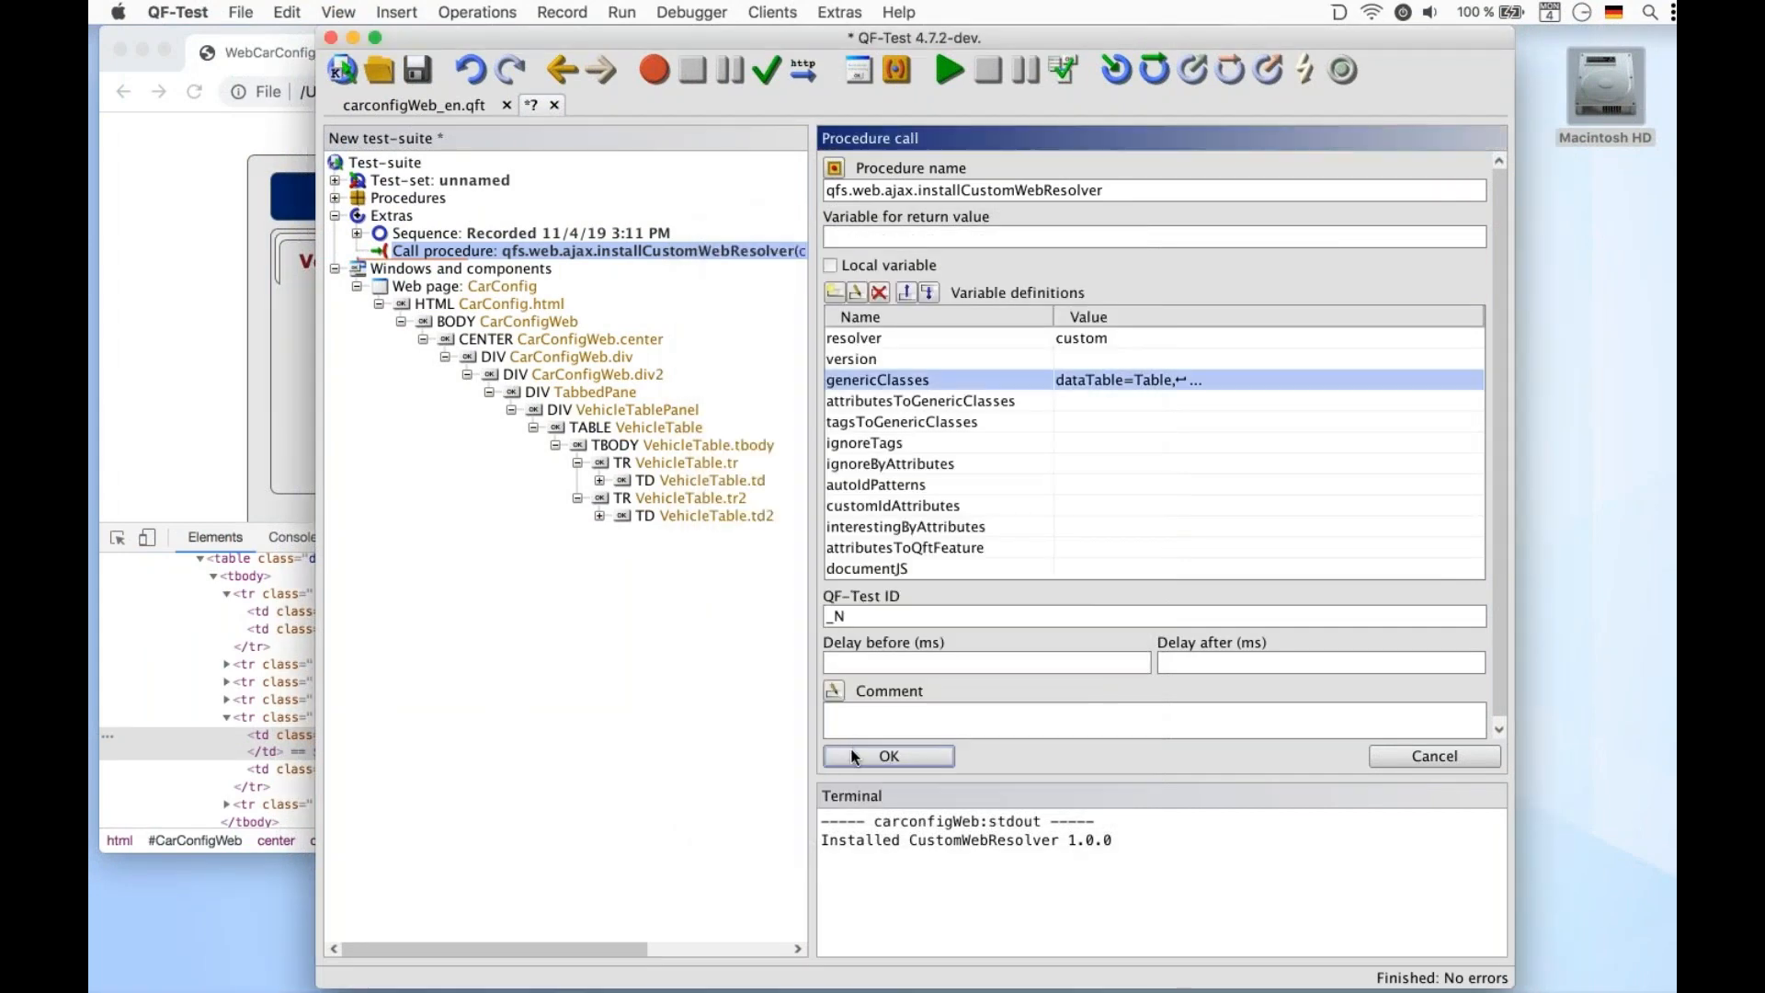
click(853, 757)
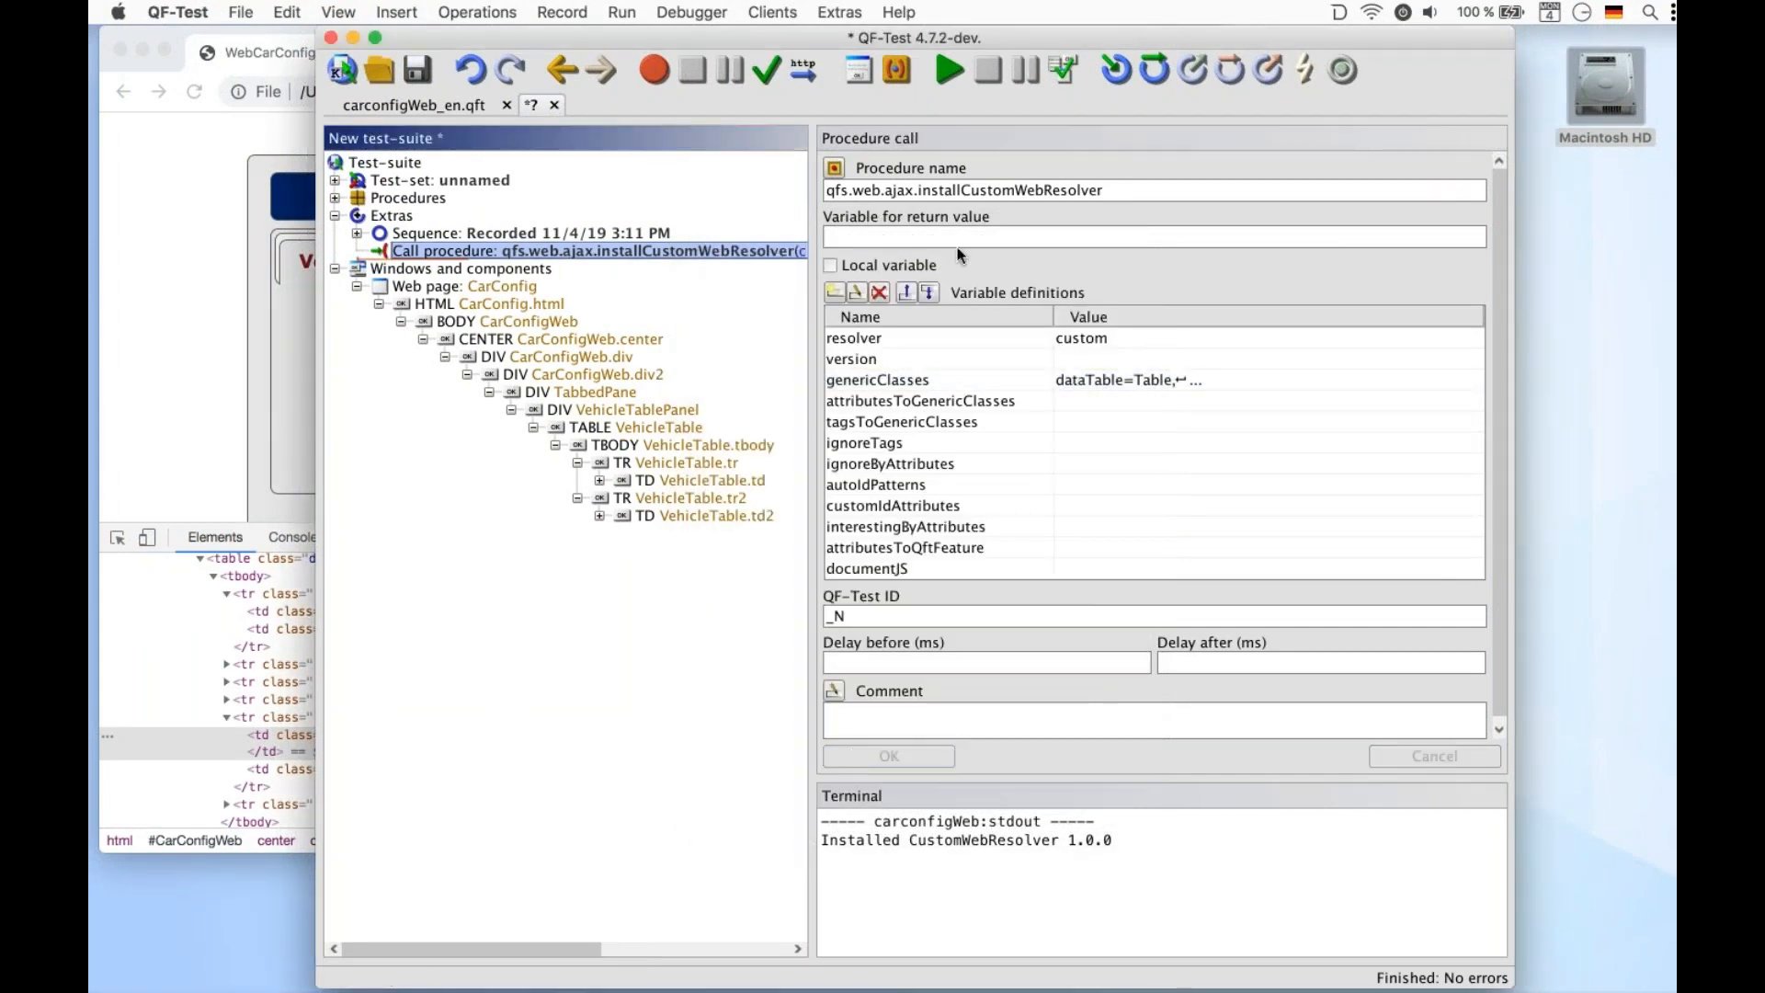
click(946, 69)
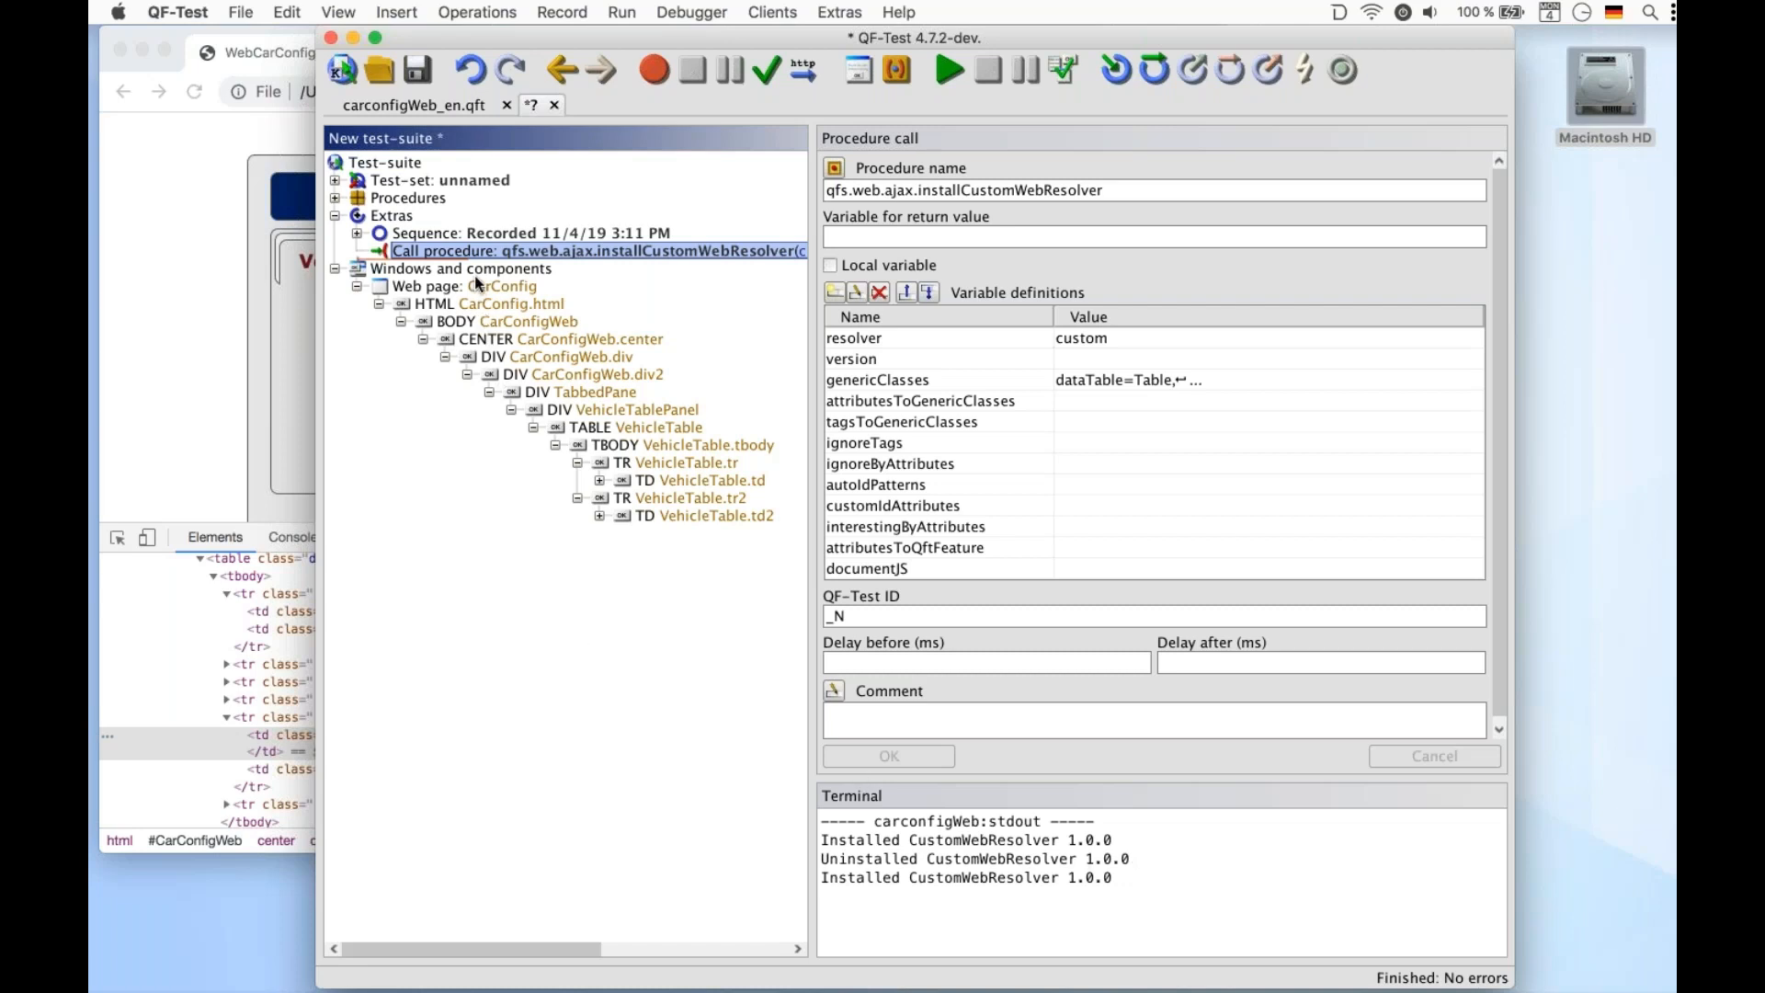
Insert and run a call to qfs.web.ajax.uninstallCustomWebResolver from qfs.qft, then rerun the install call
key(ctrl+a)
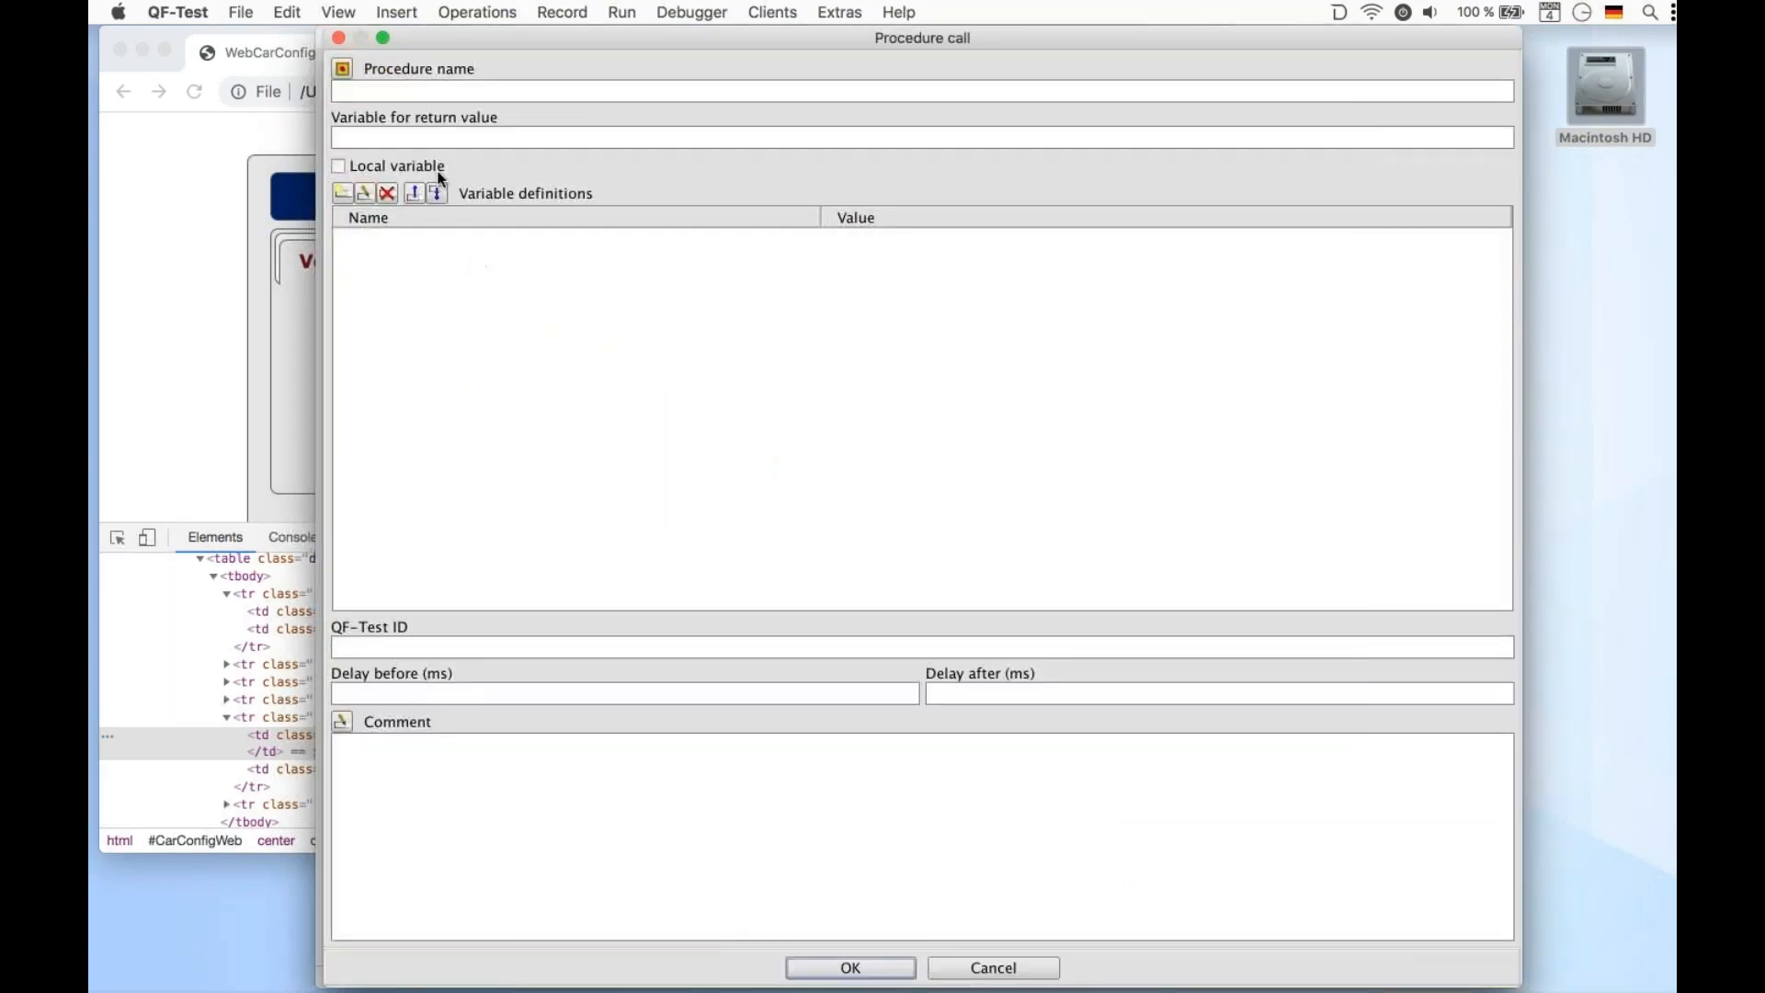
click(346, 68)
click(536, 109)
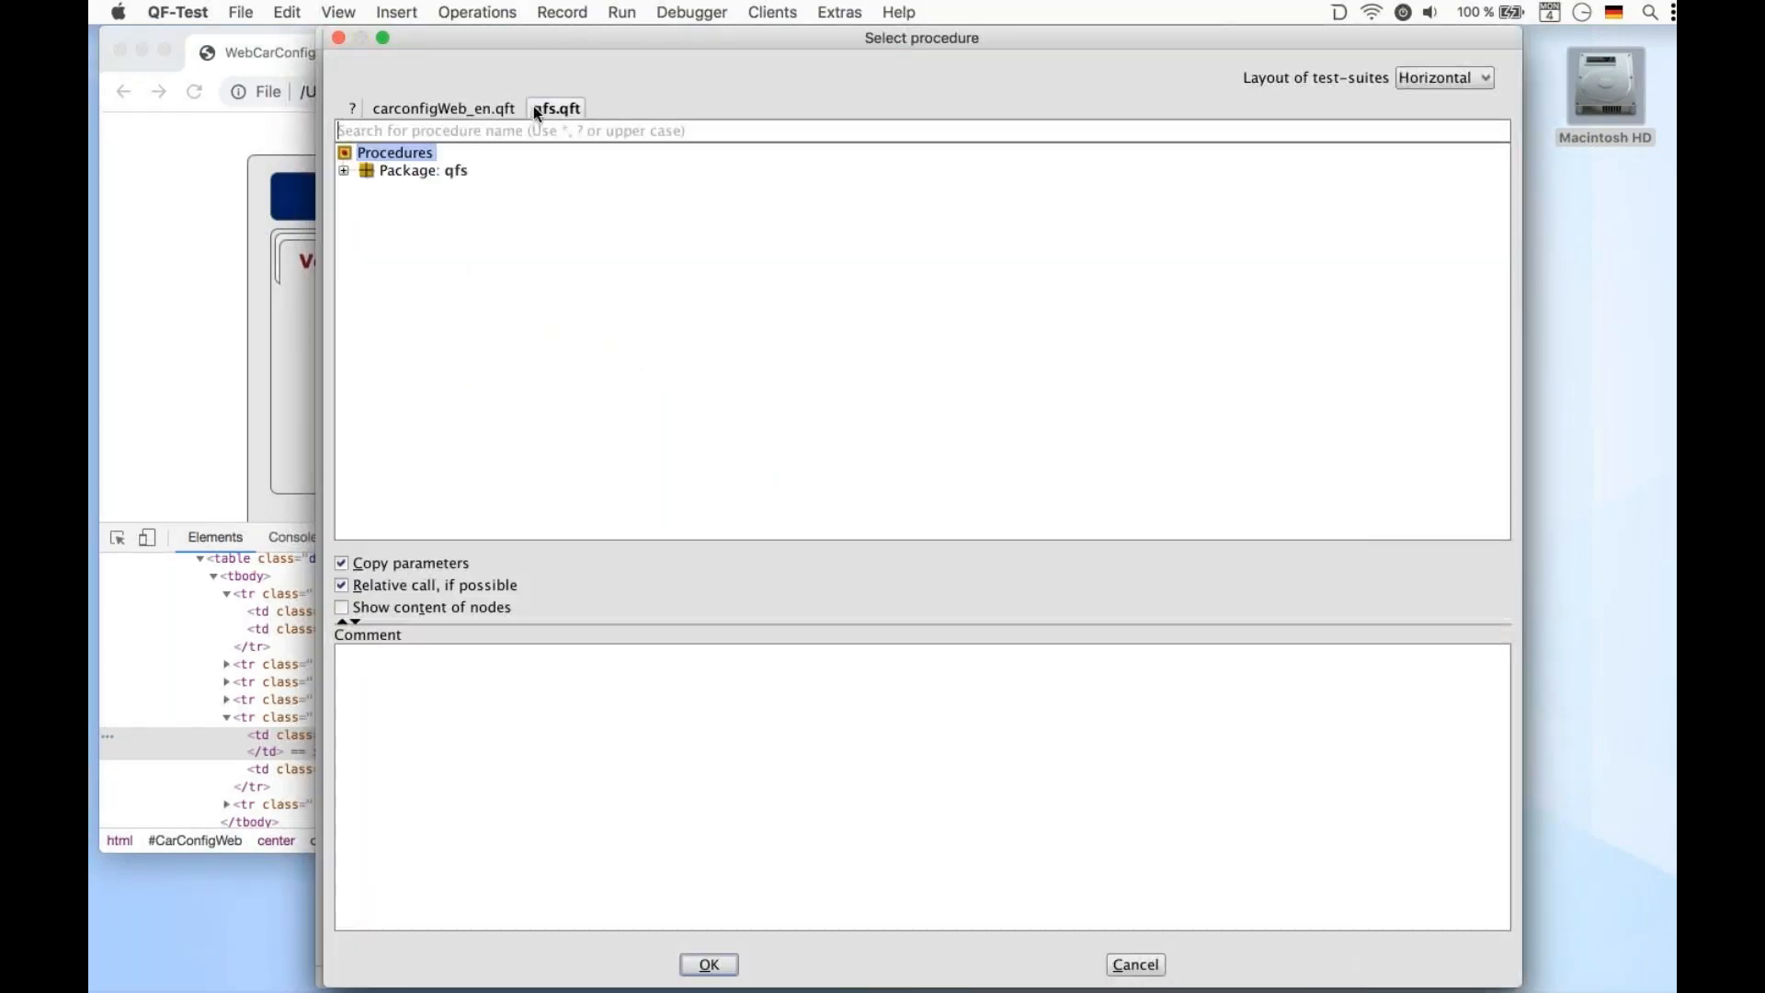
text(uninst)
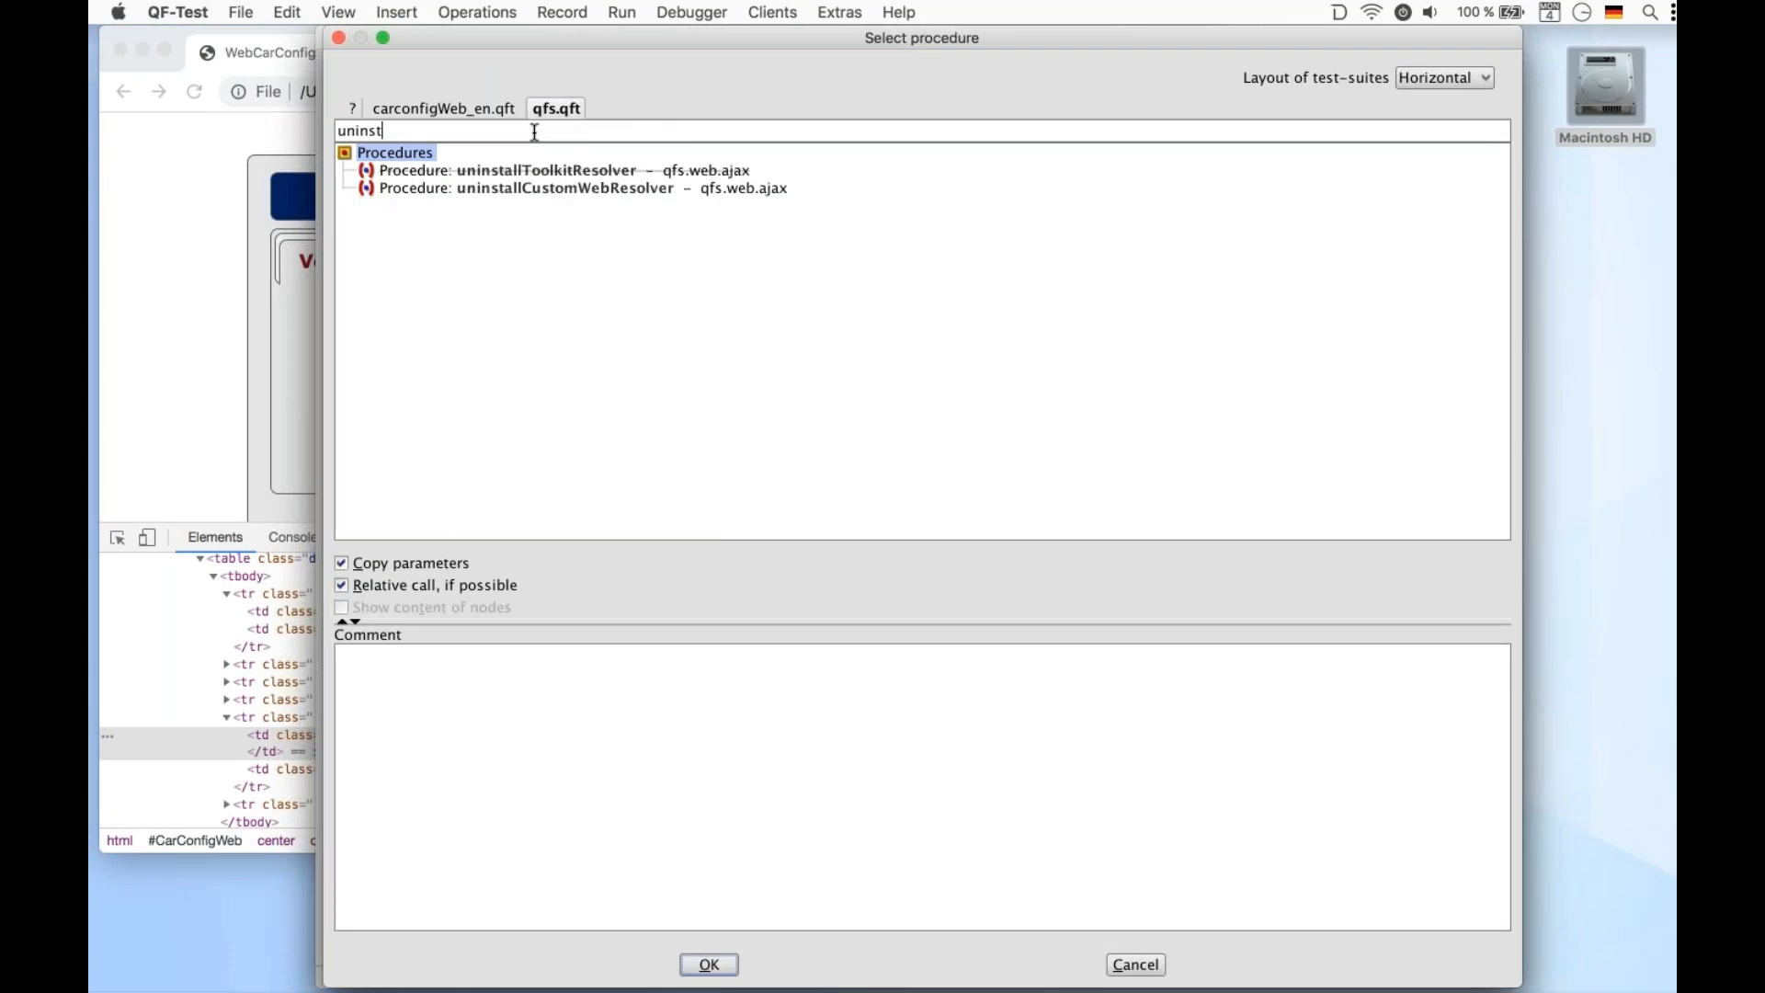
click(533, 188)
click(709, 964)
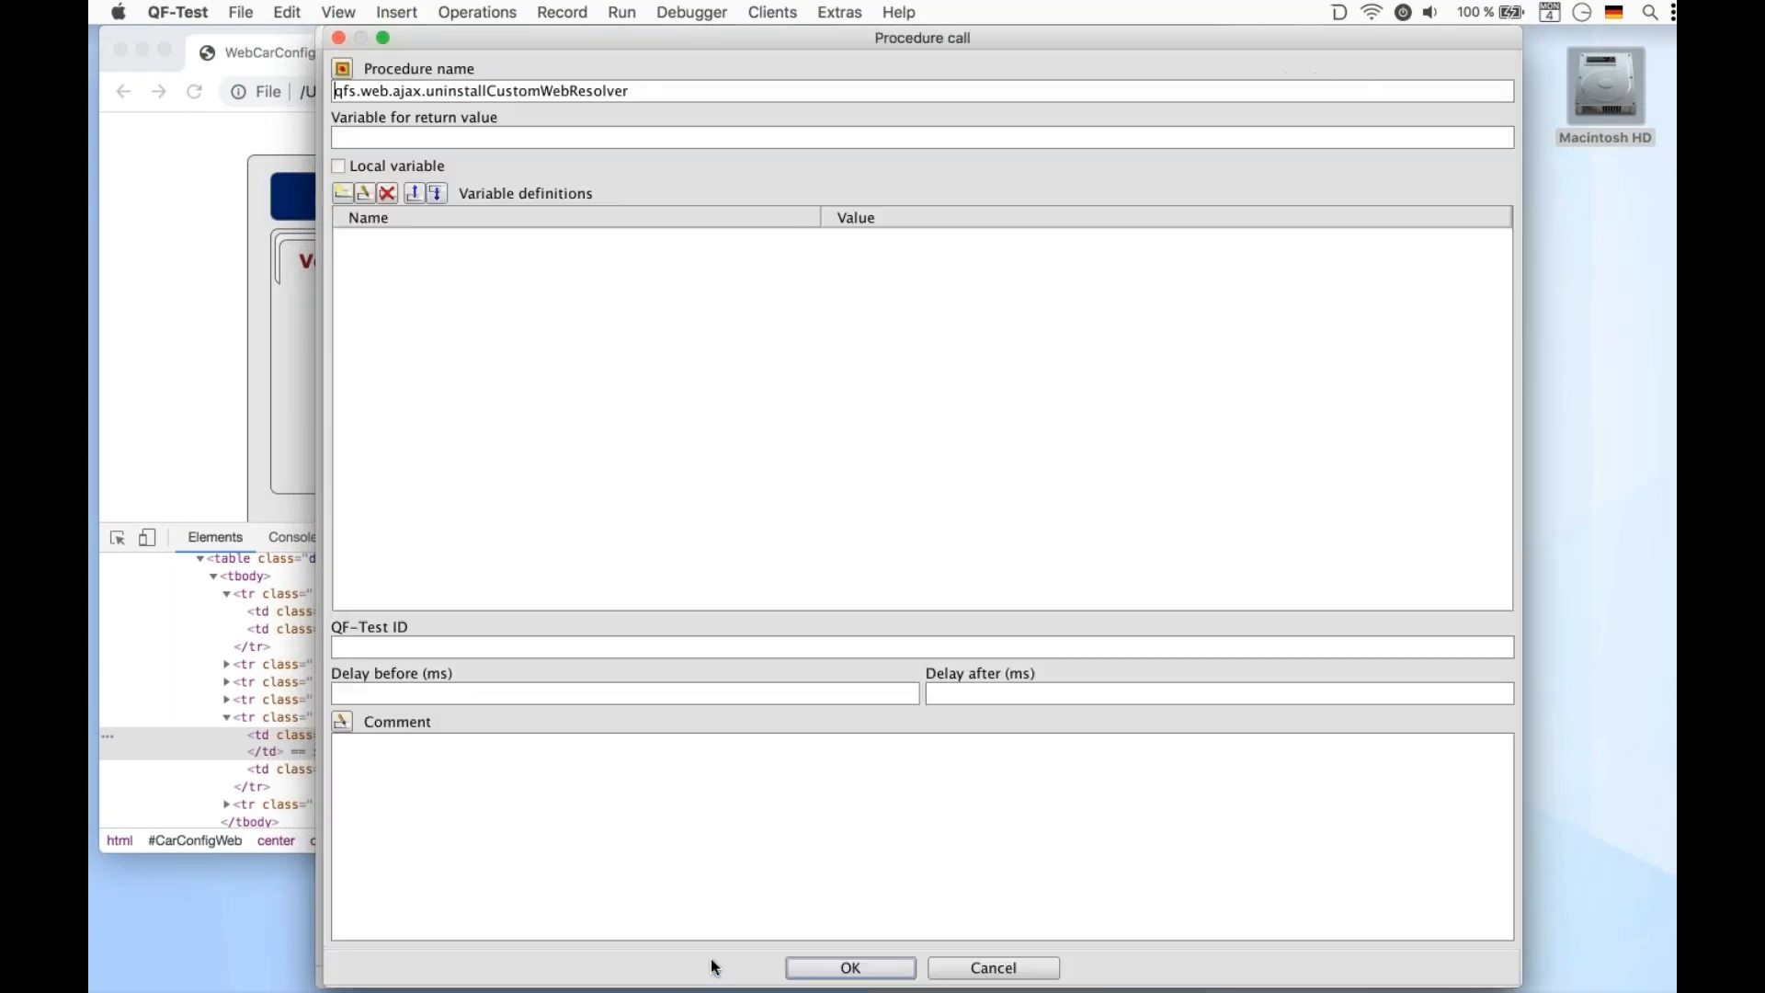
click(821, 966)
click(947, 72)
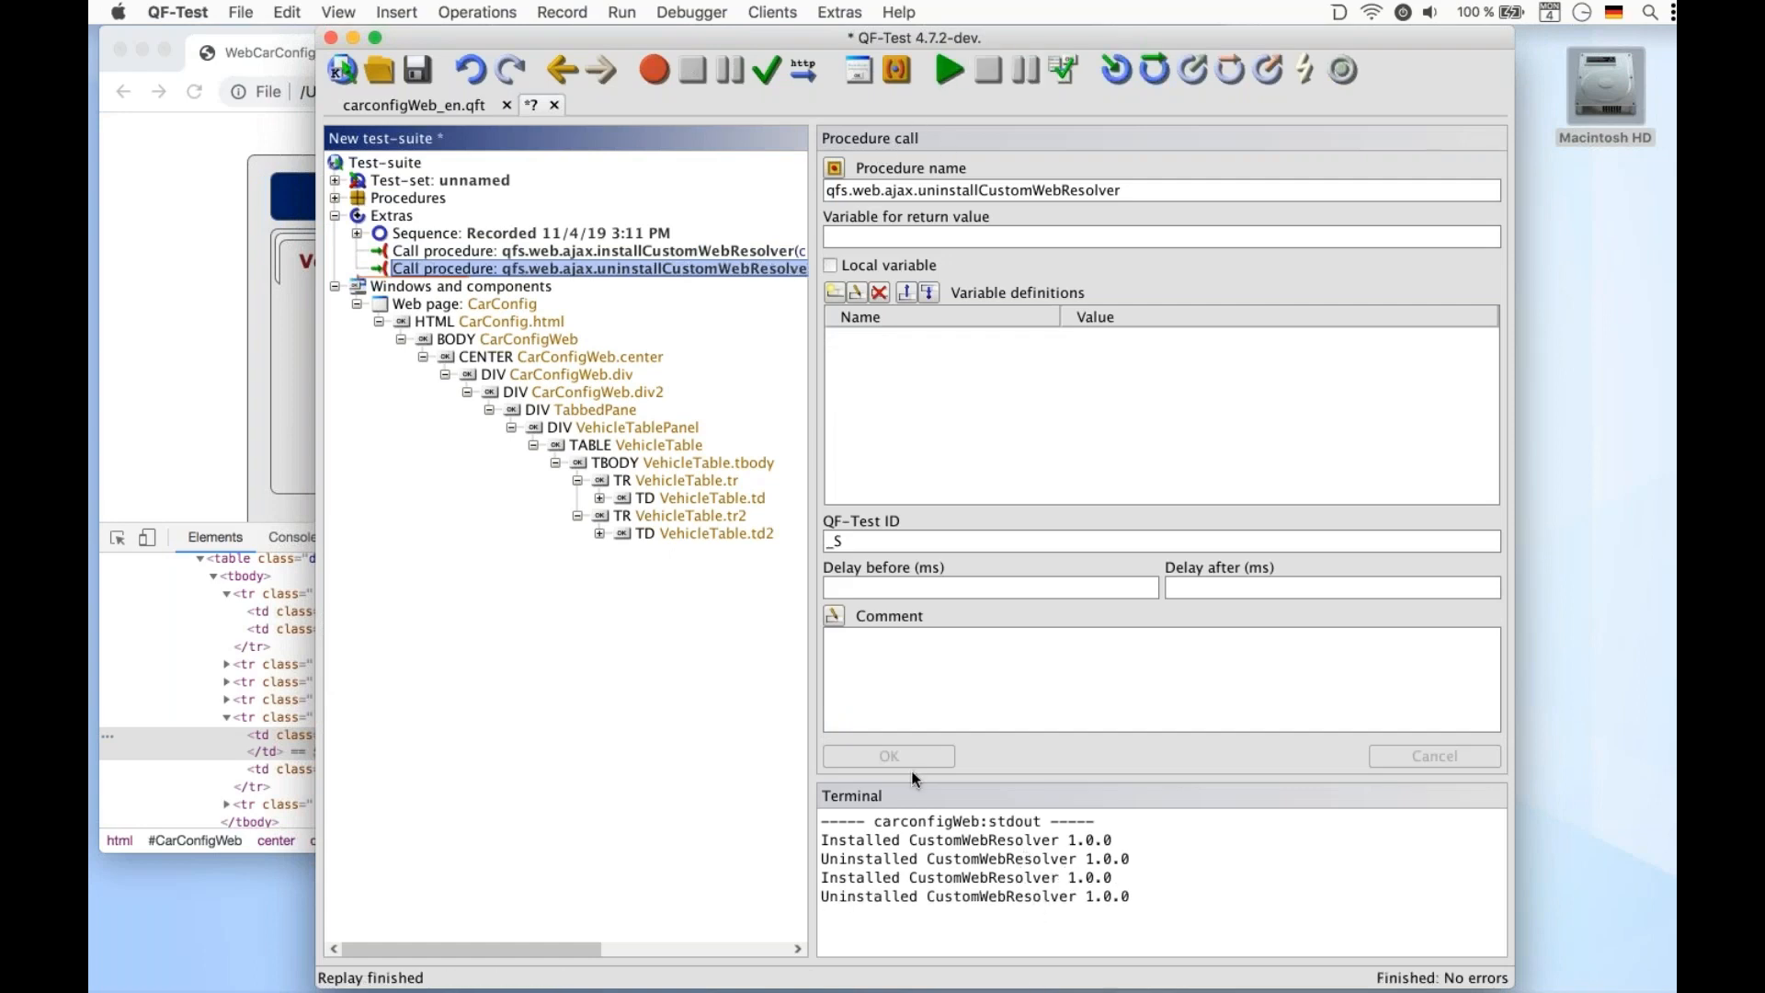
click(692, 249)
click(937, 74)
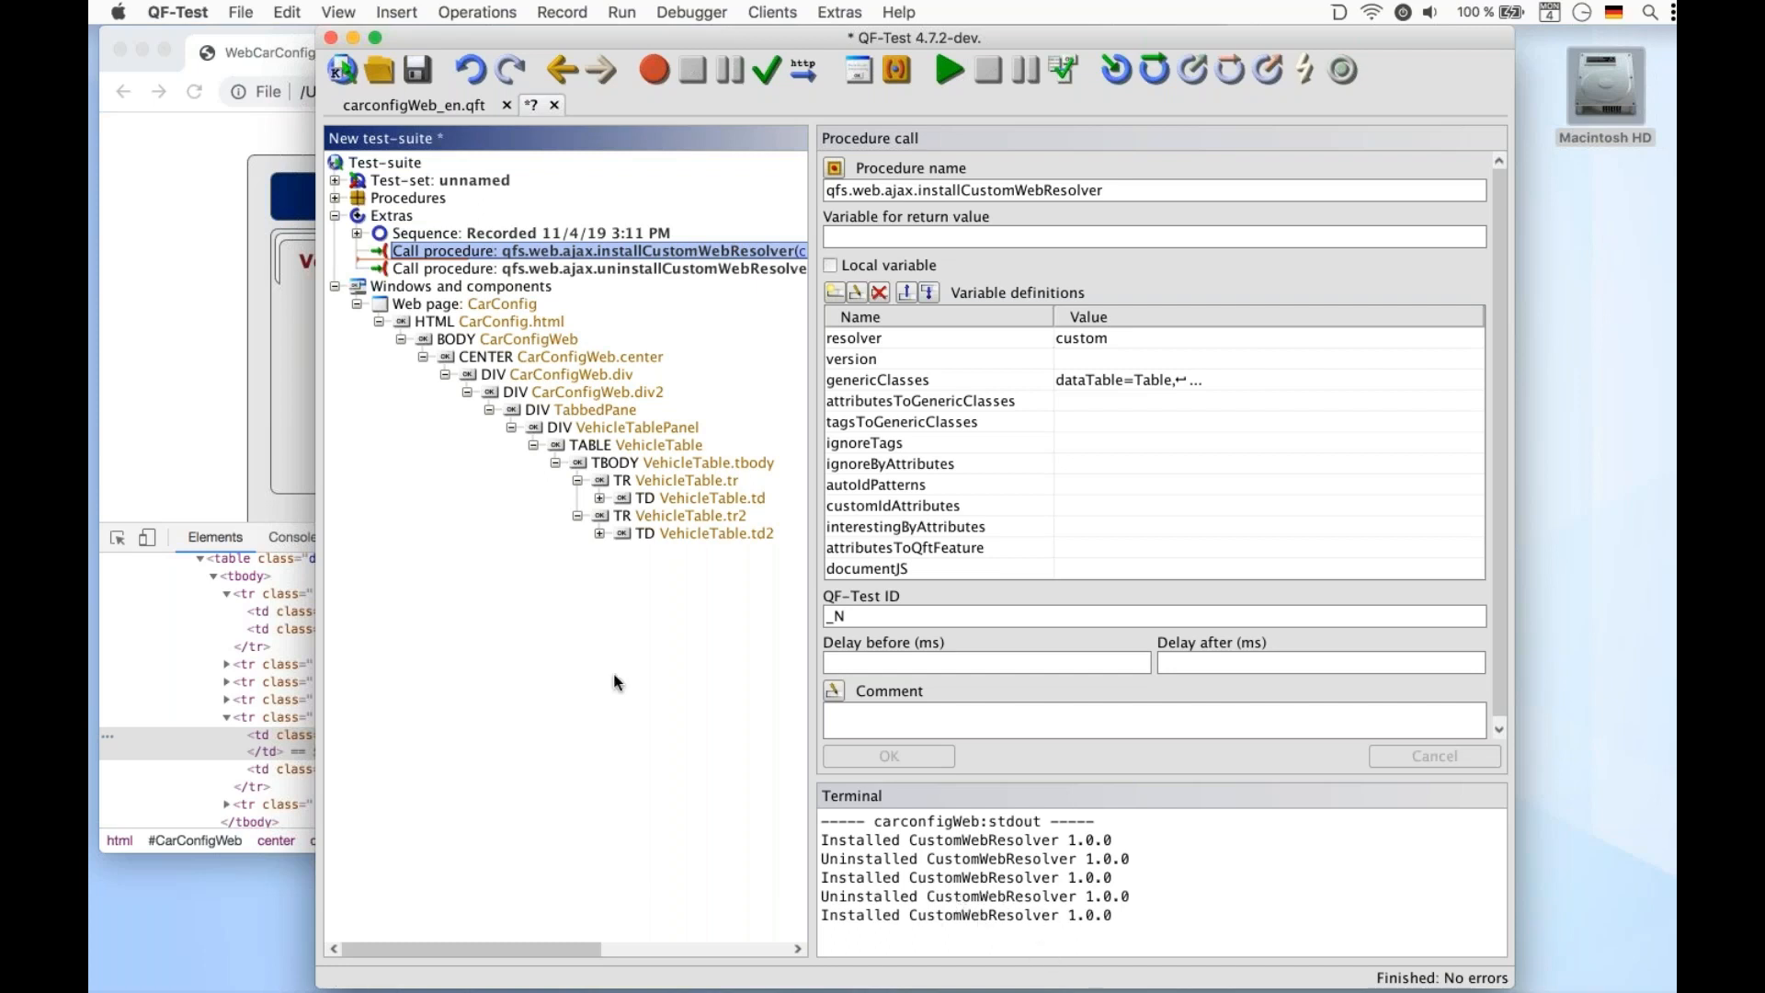
Close the browser developer tools and reload the car configurator page
click(168, 427)
click(1215, 536)
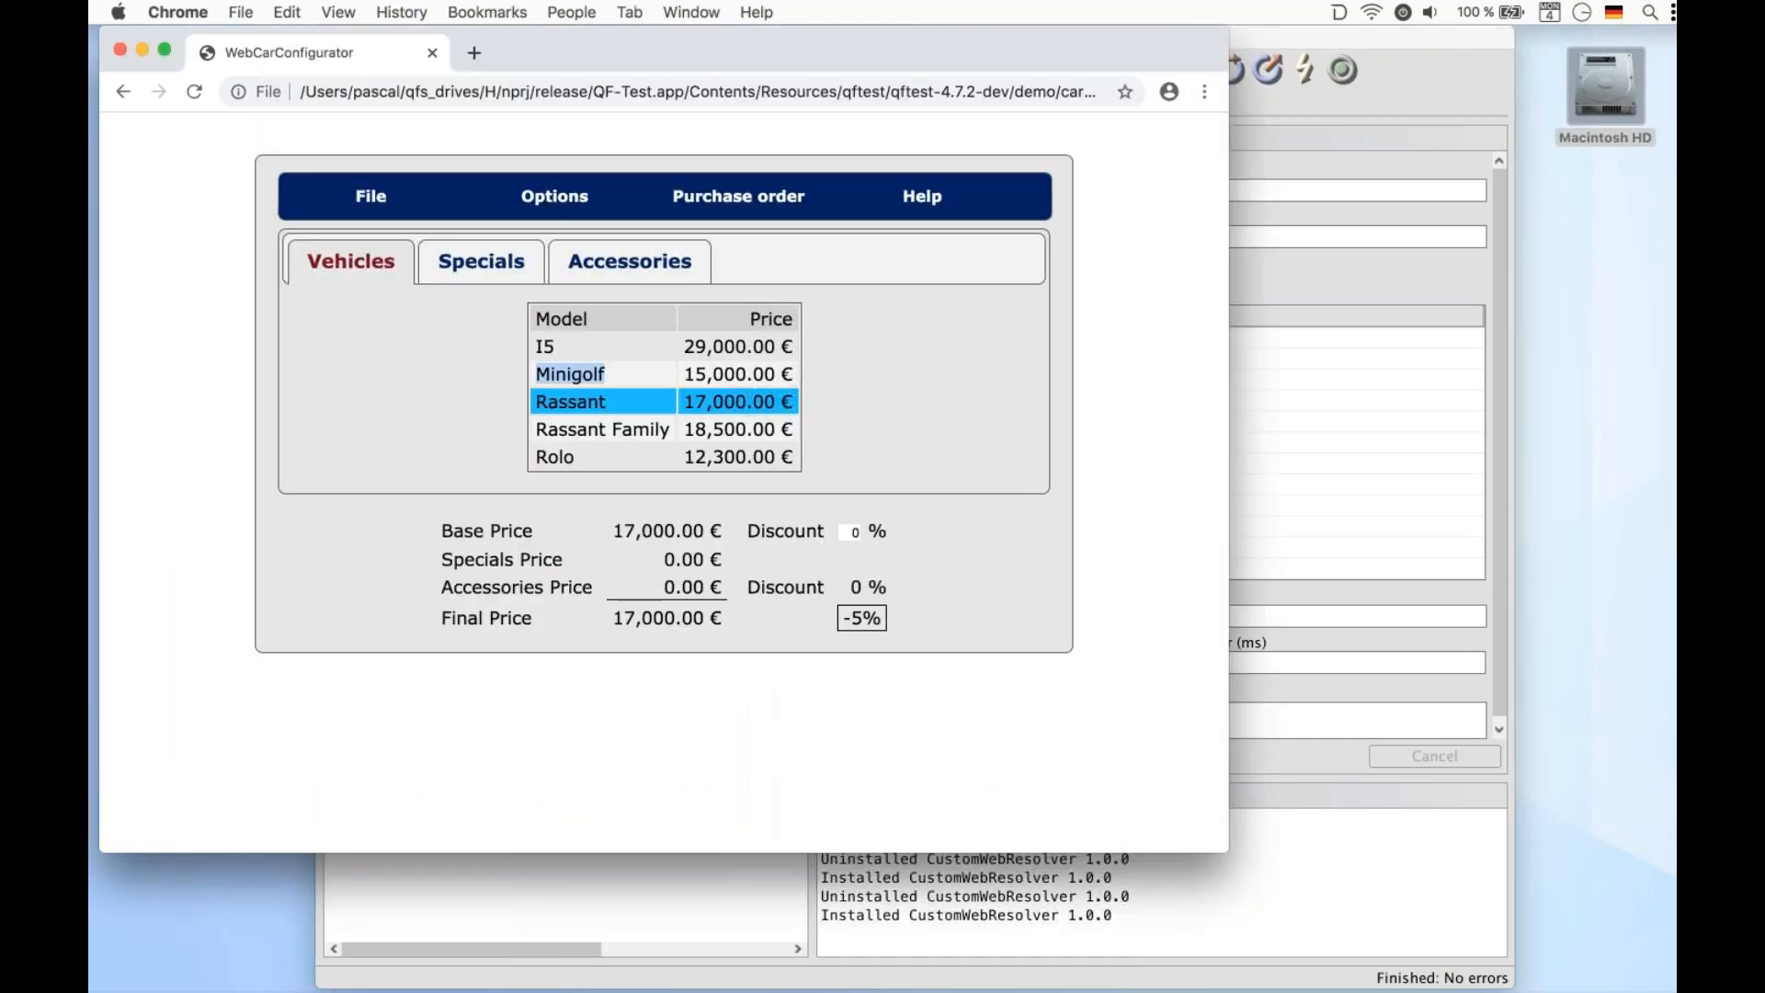
click(193, 92)
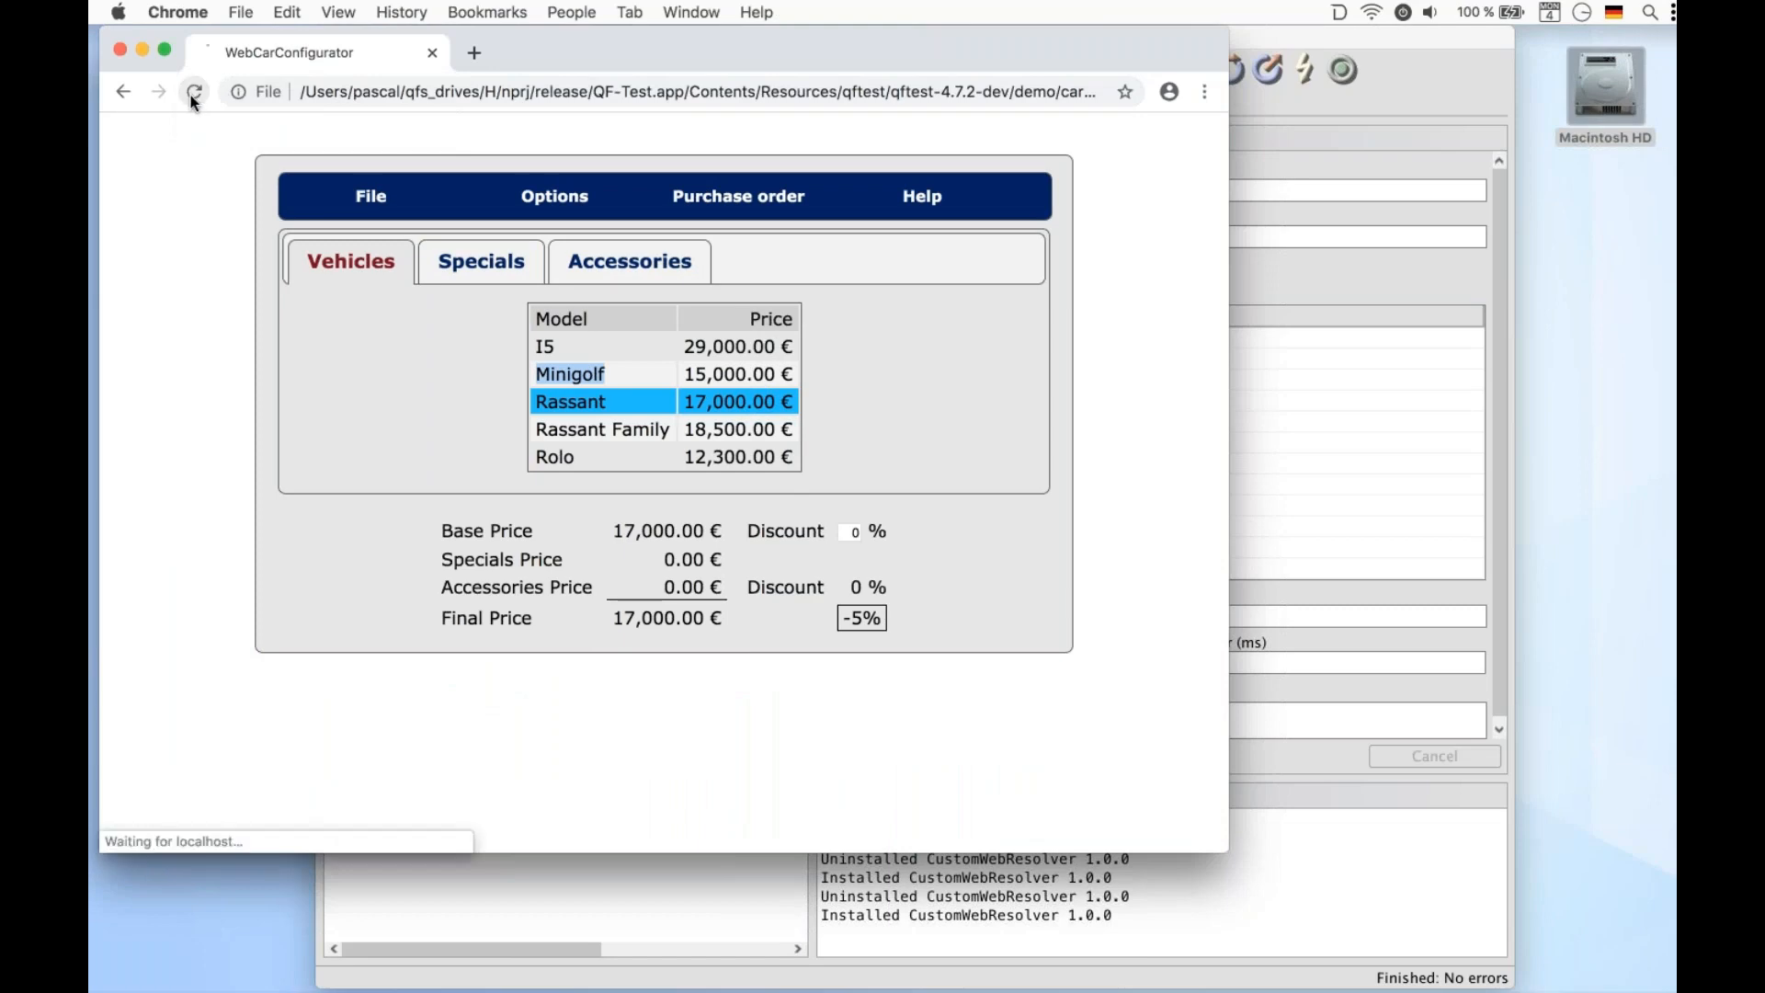
click(489, 877)
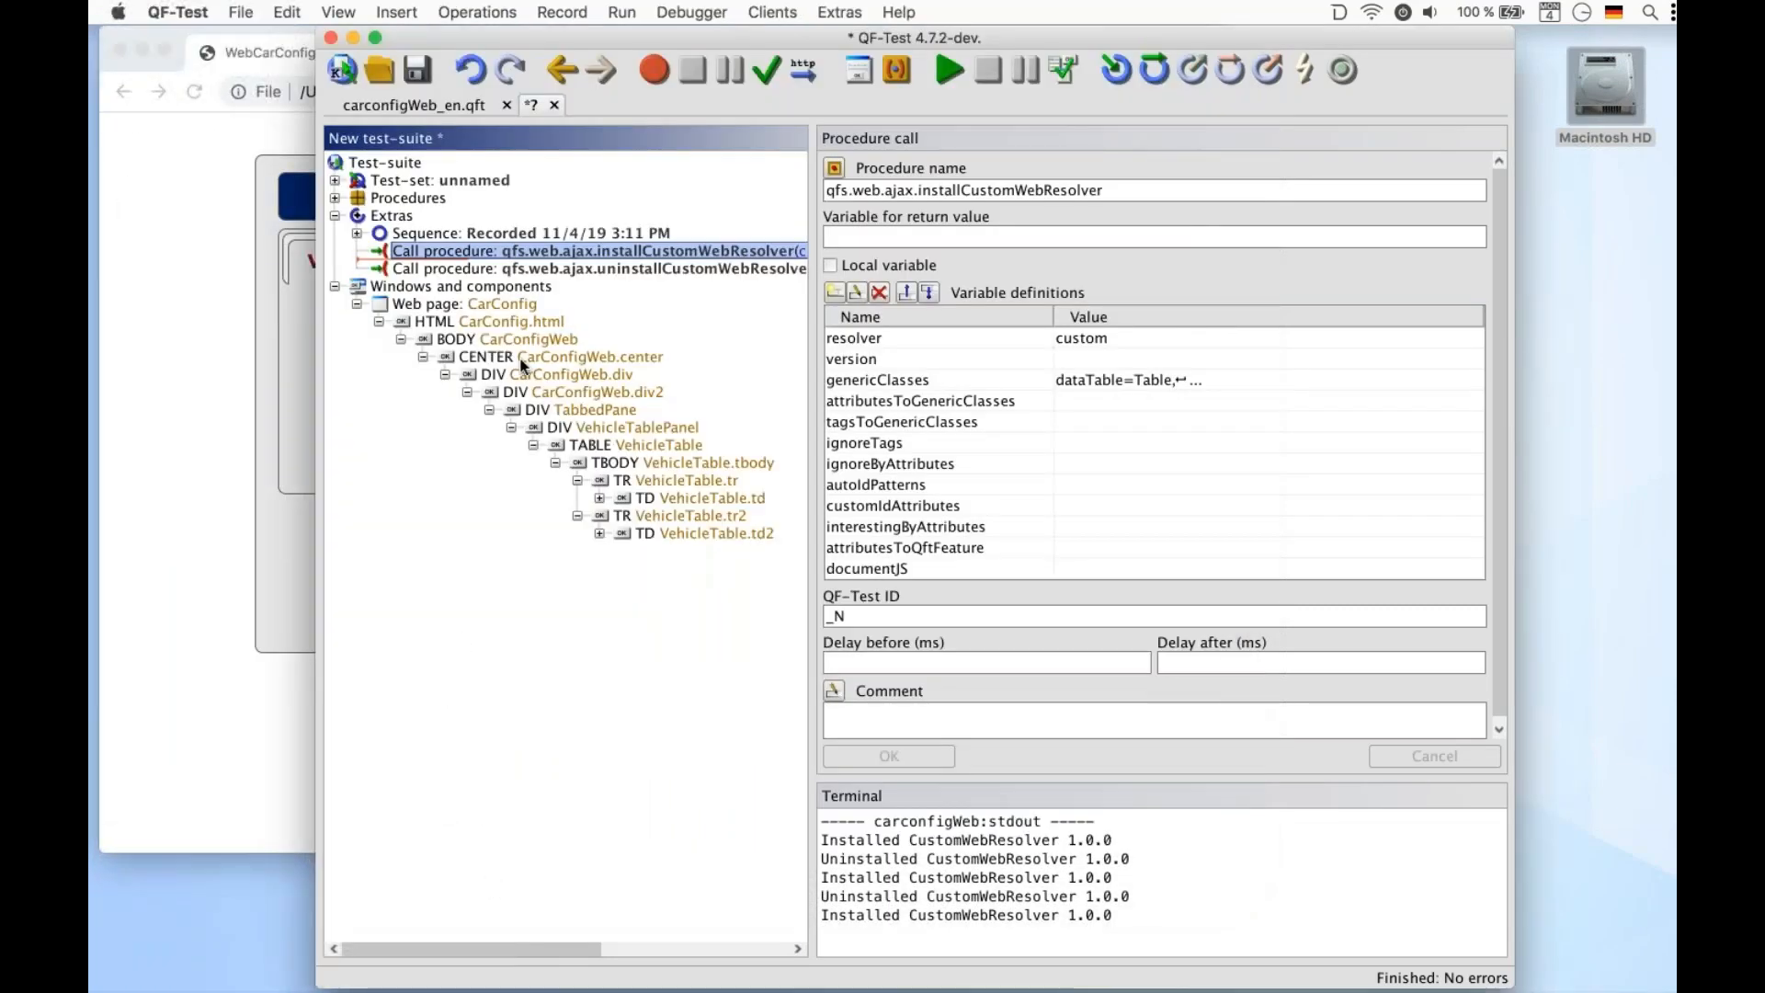
Record clicks on the Model header and the Rassant Family row, then open the recorded header click
click(652, 71)
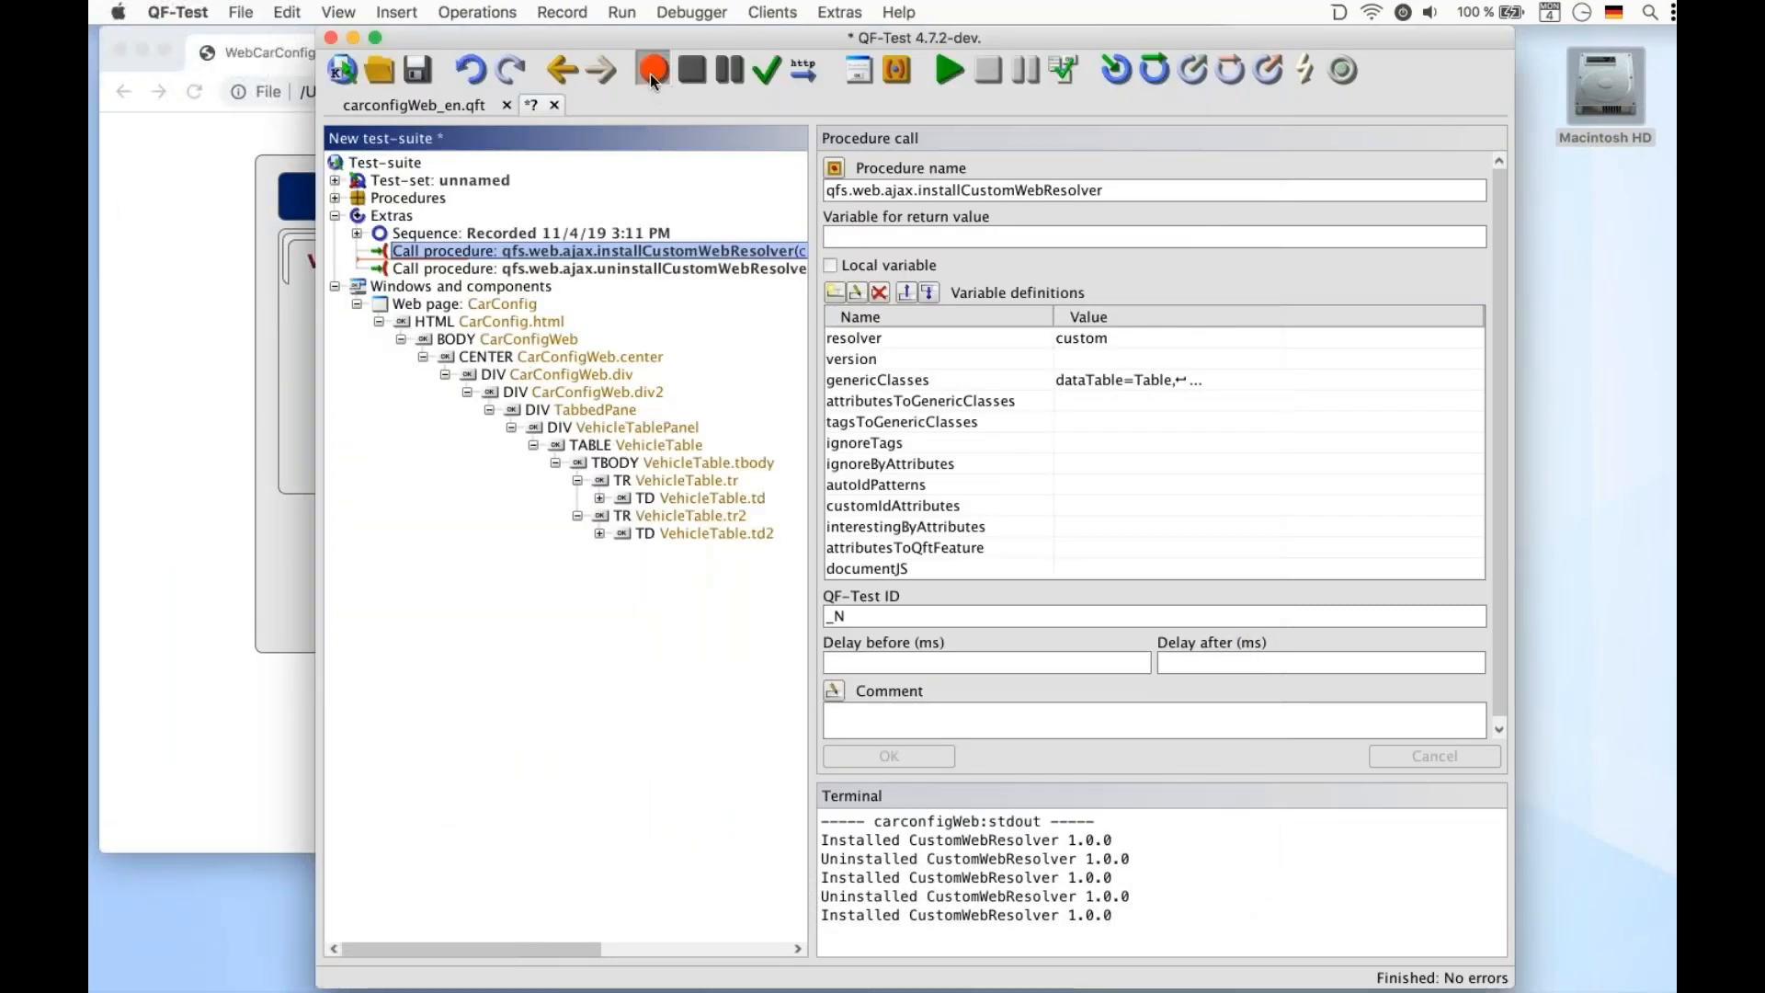
click(181, 256)
click(558, 309)
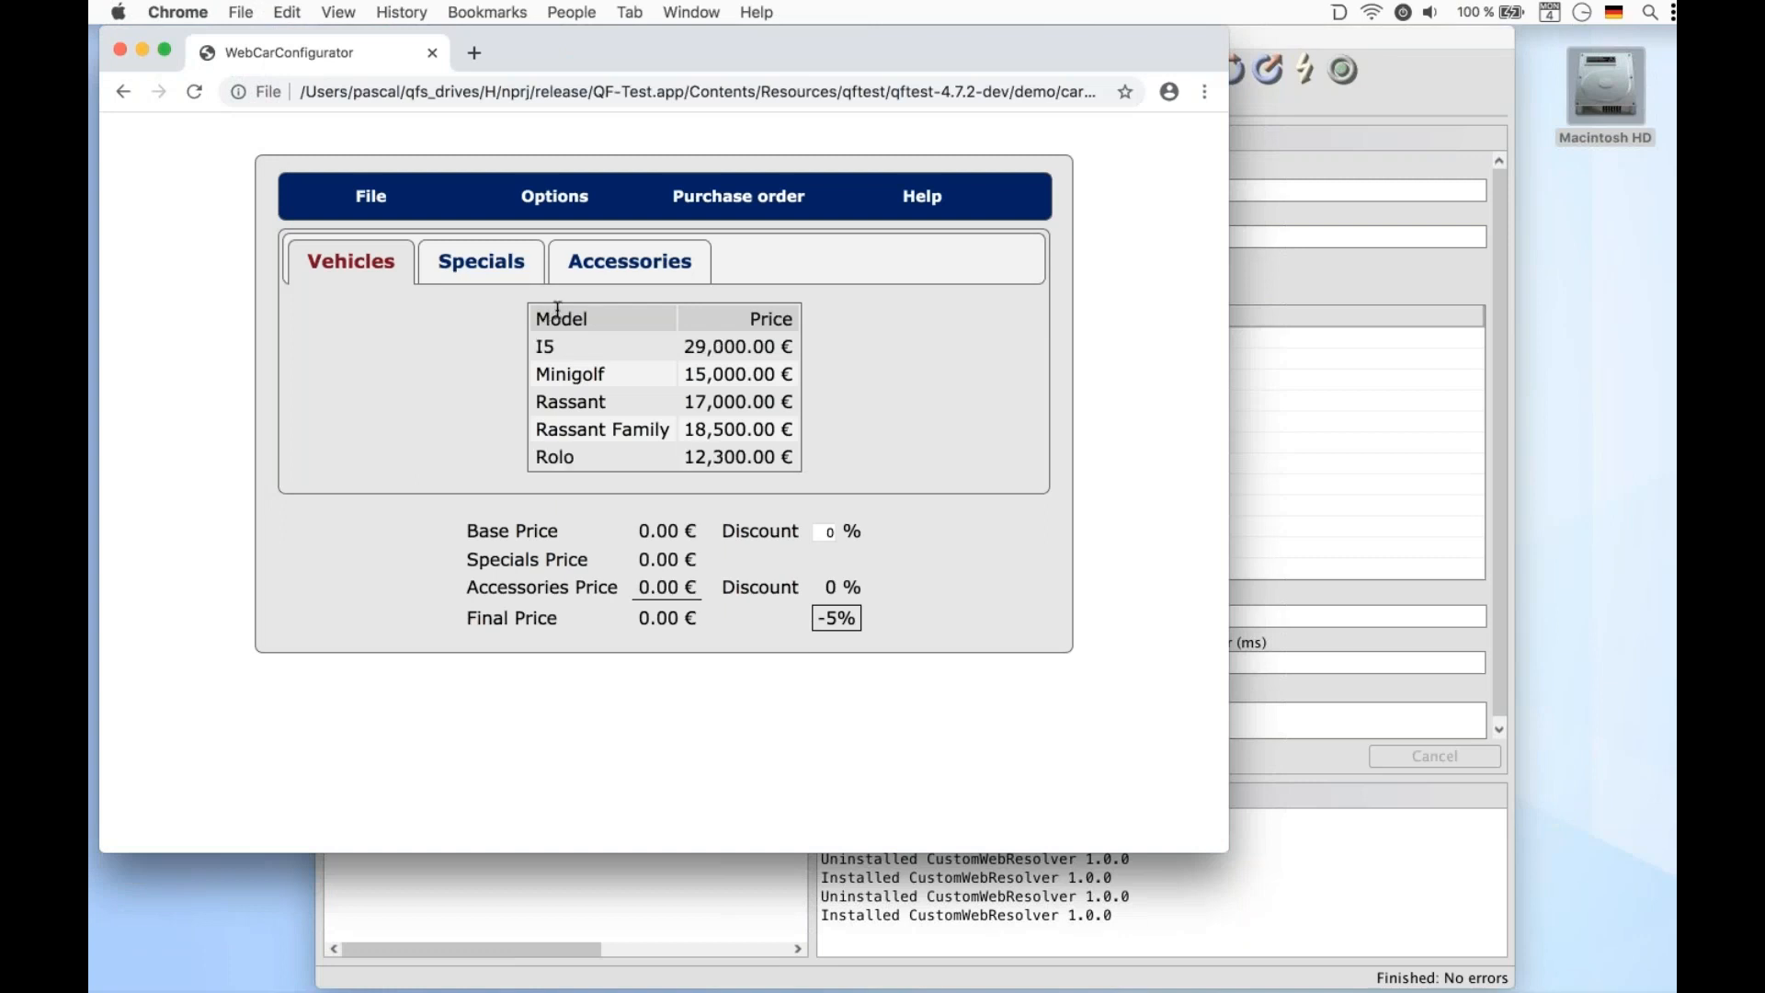
click(599, 429)
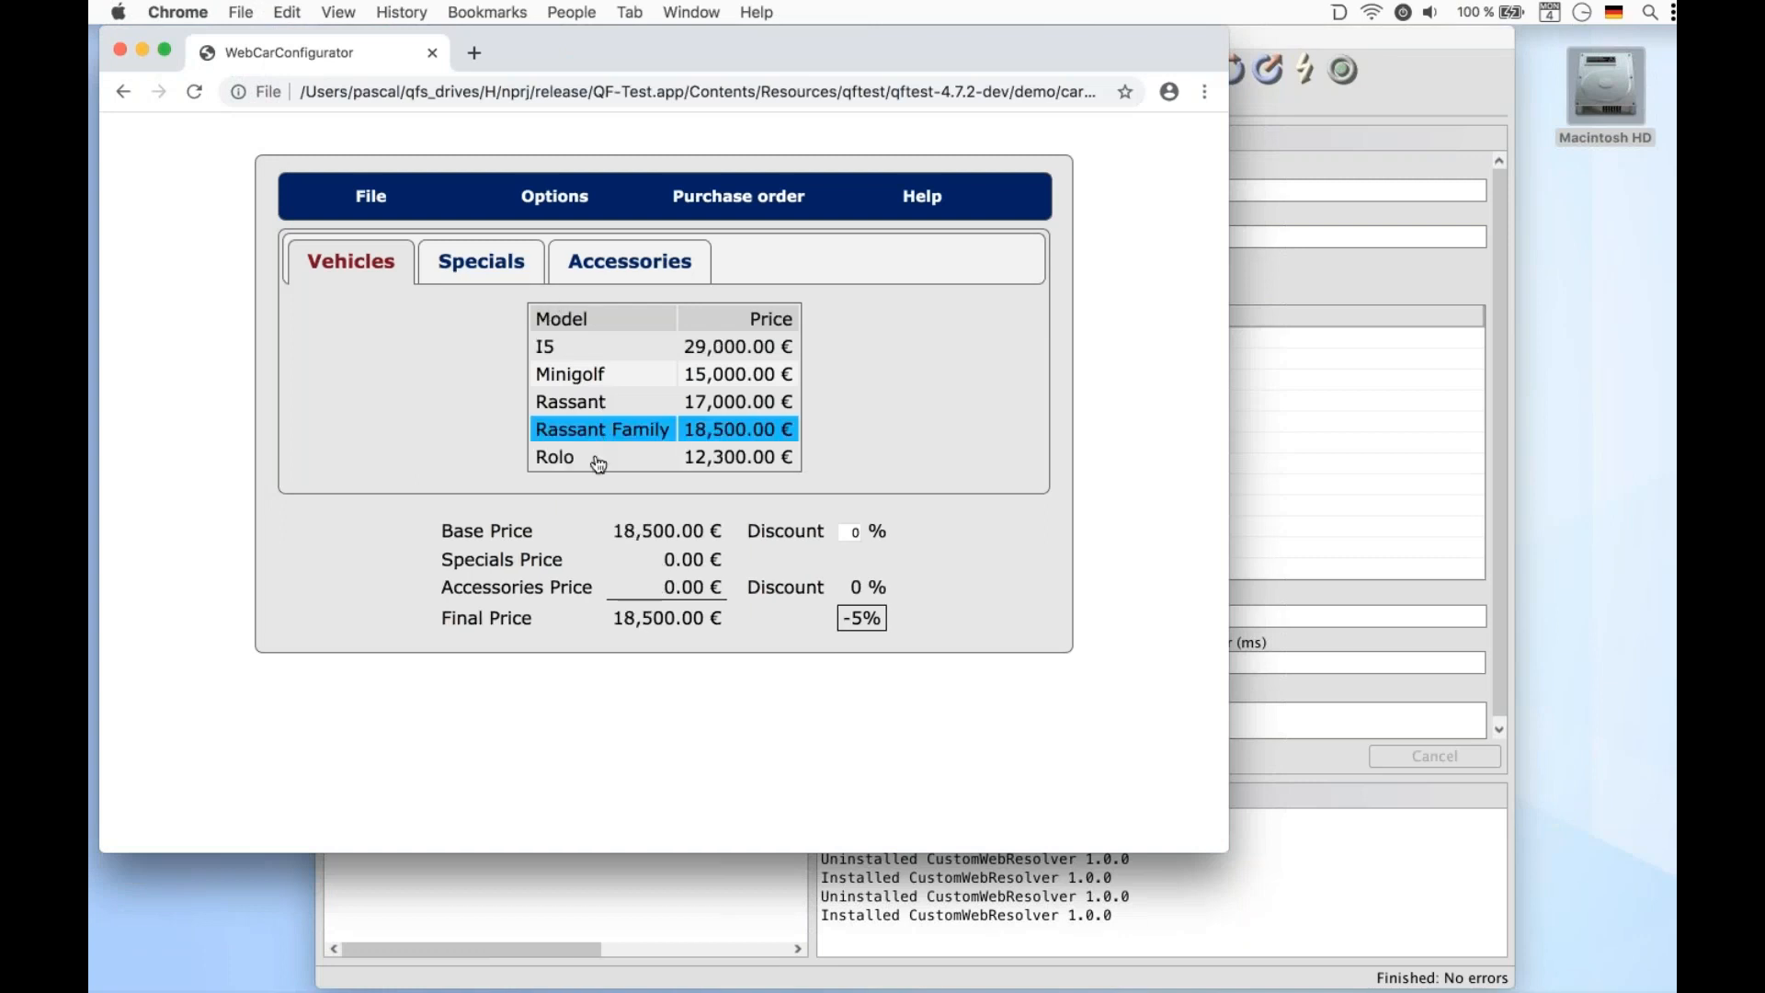
click(535, 864)
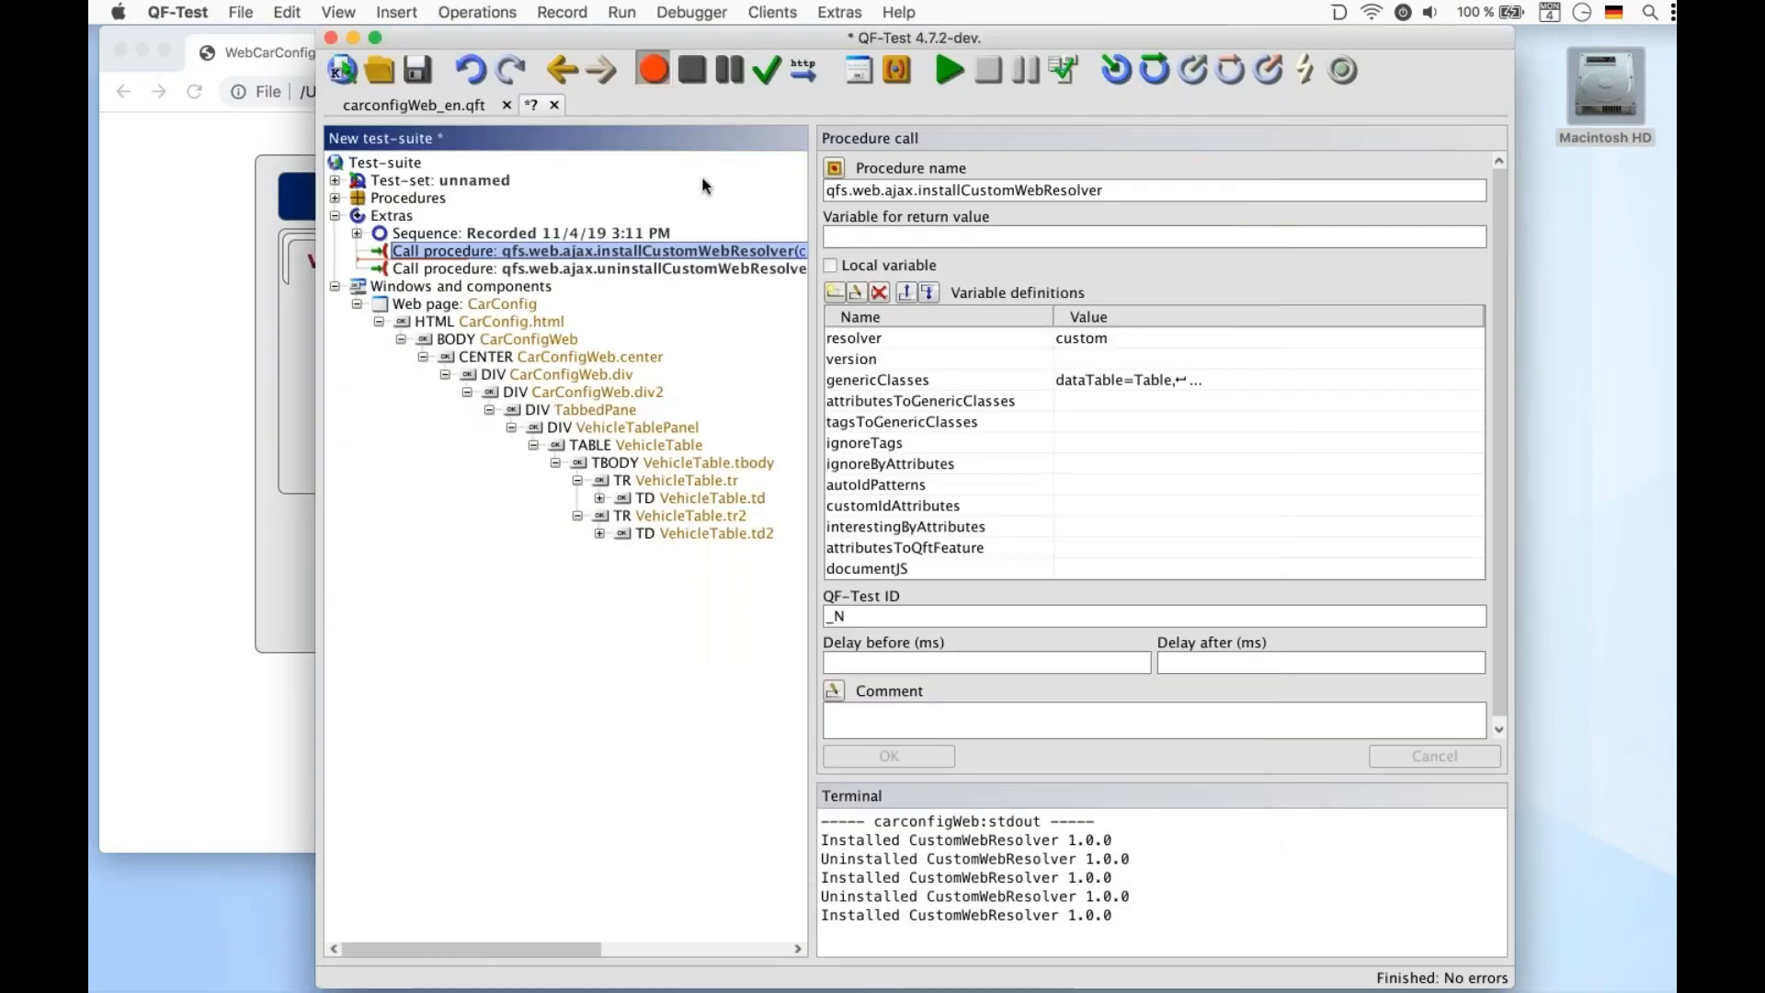
click(693, 68)
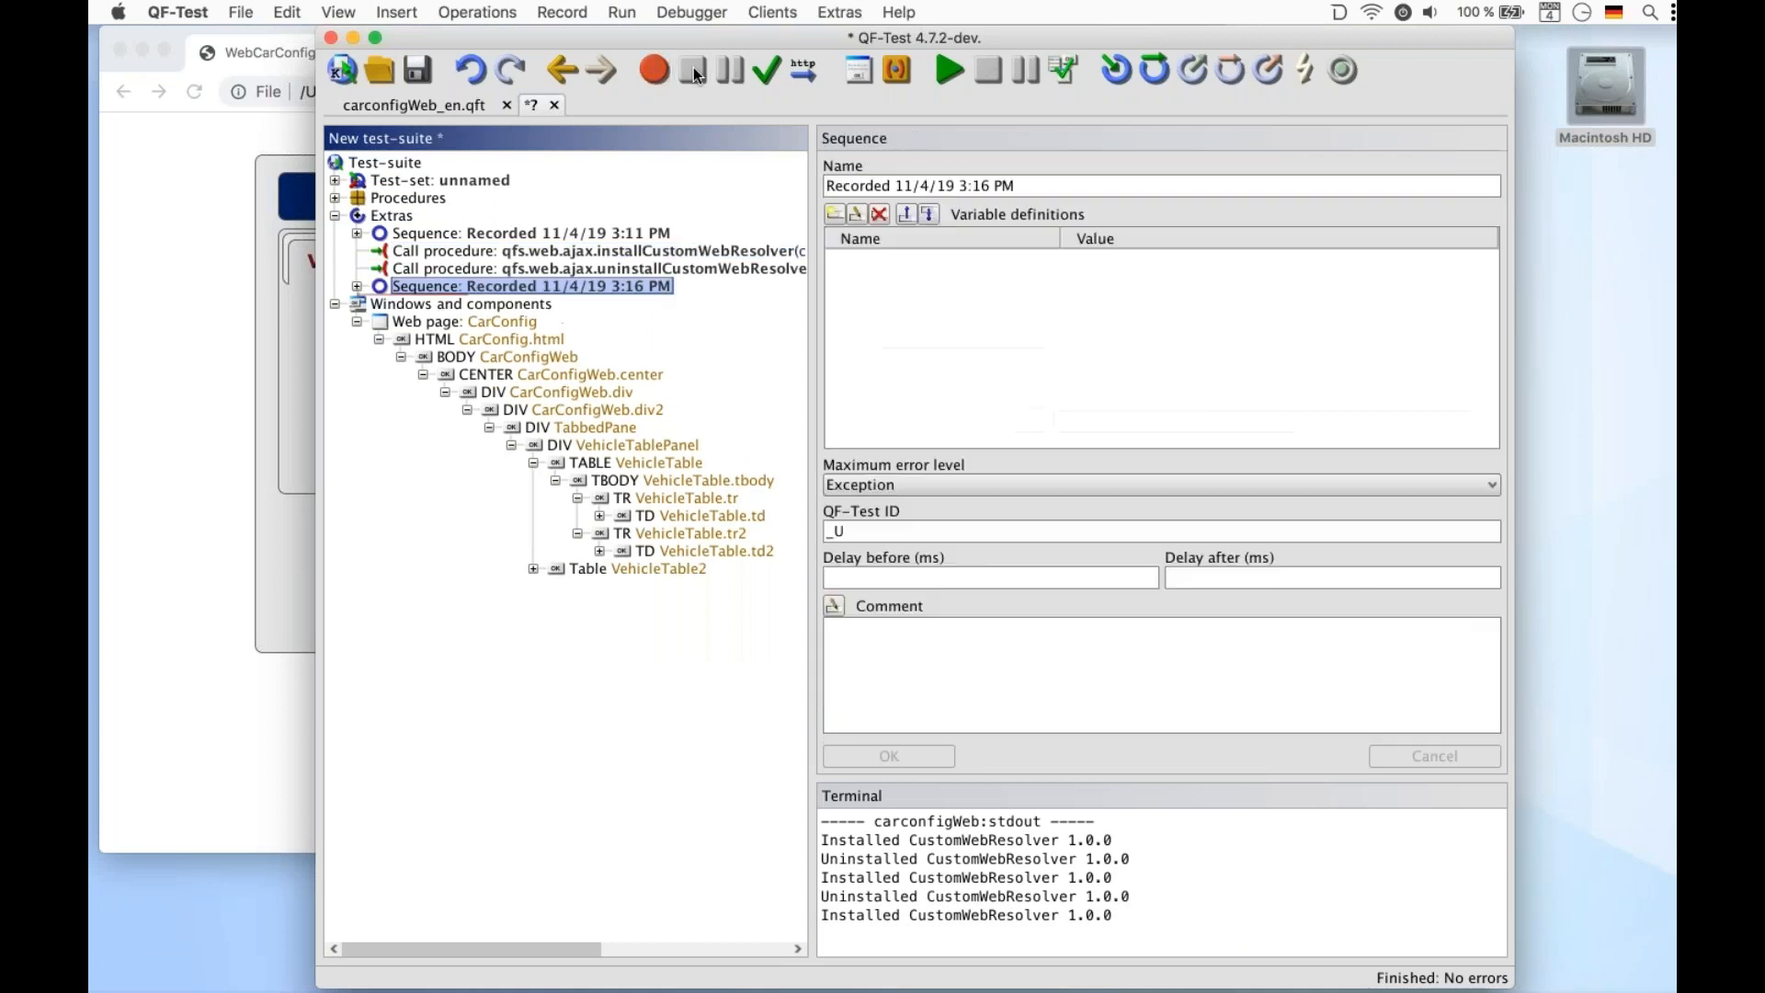
double_click(599, 291)
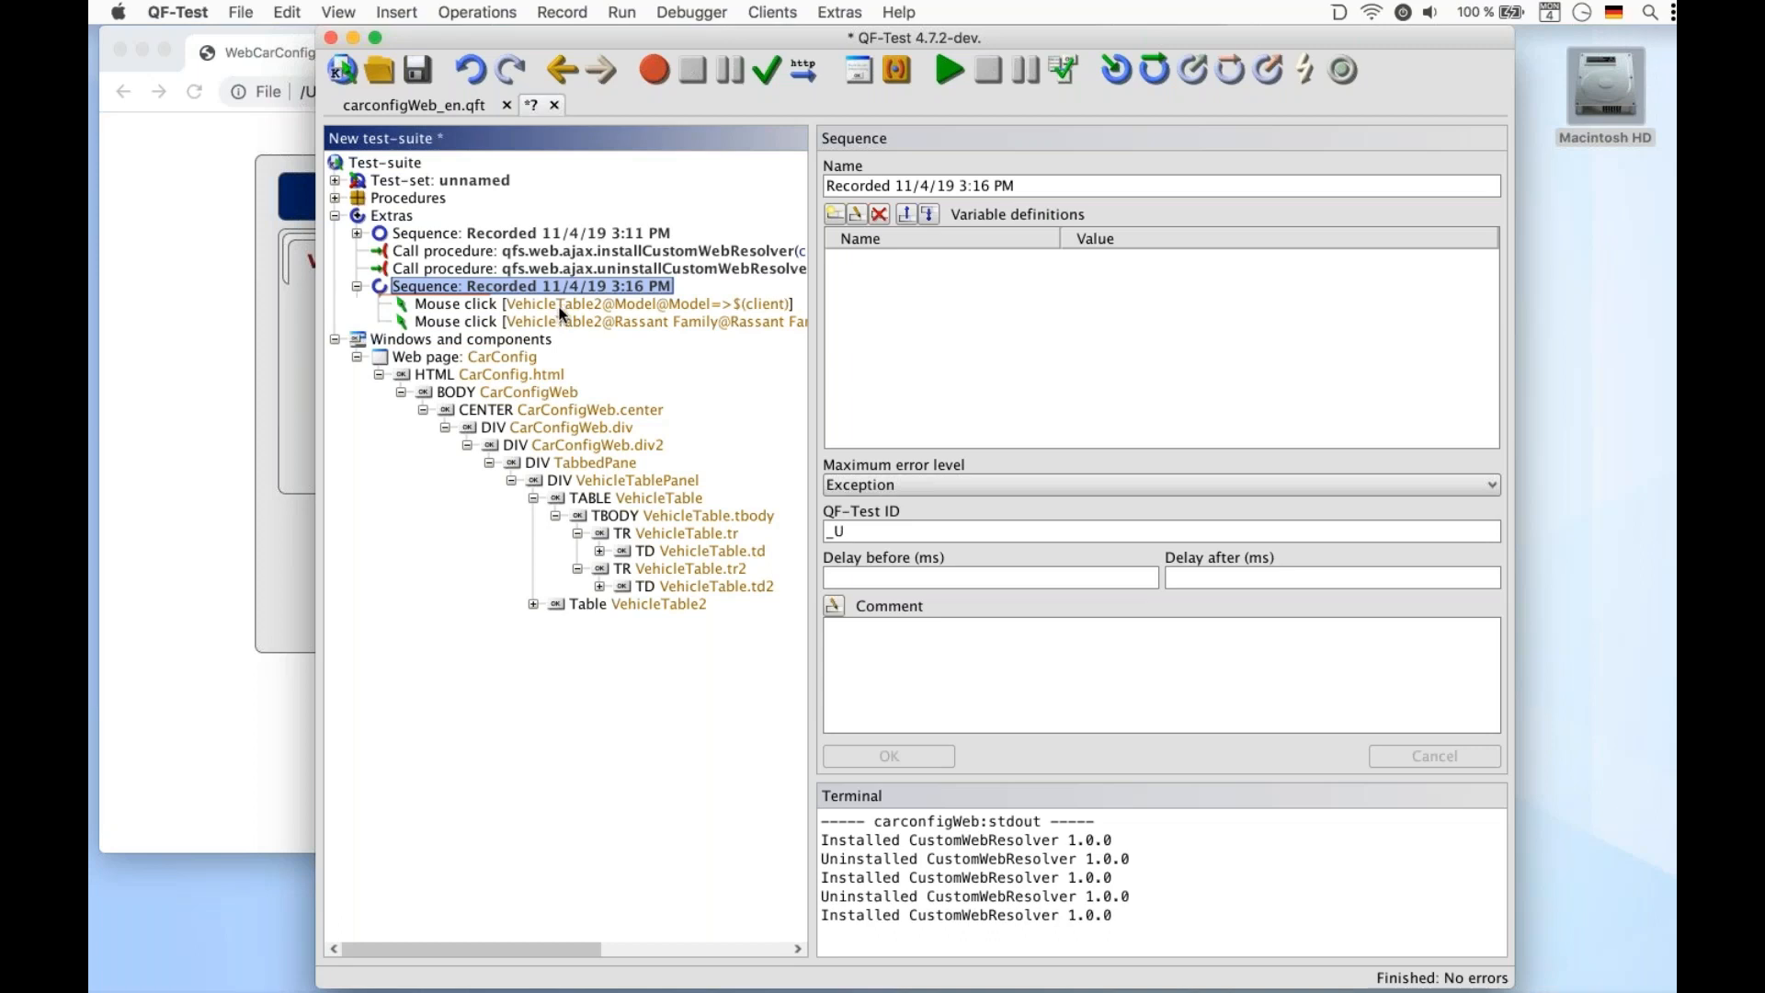
click(562, 313)
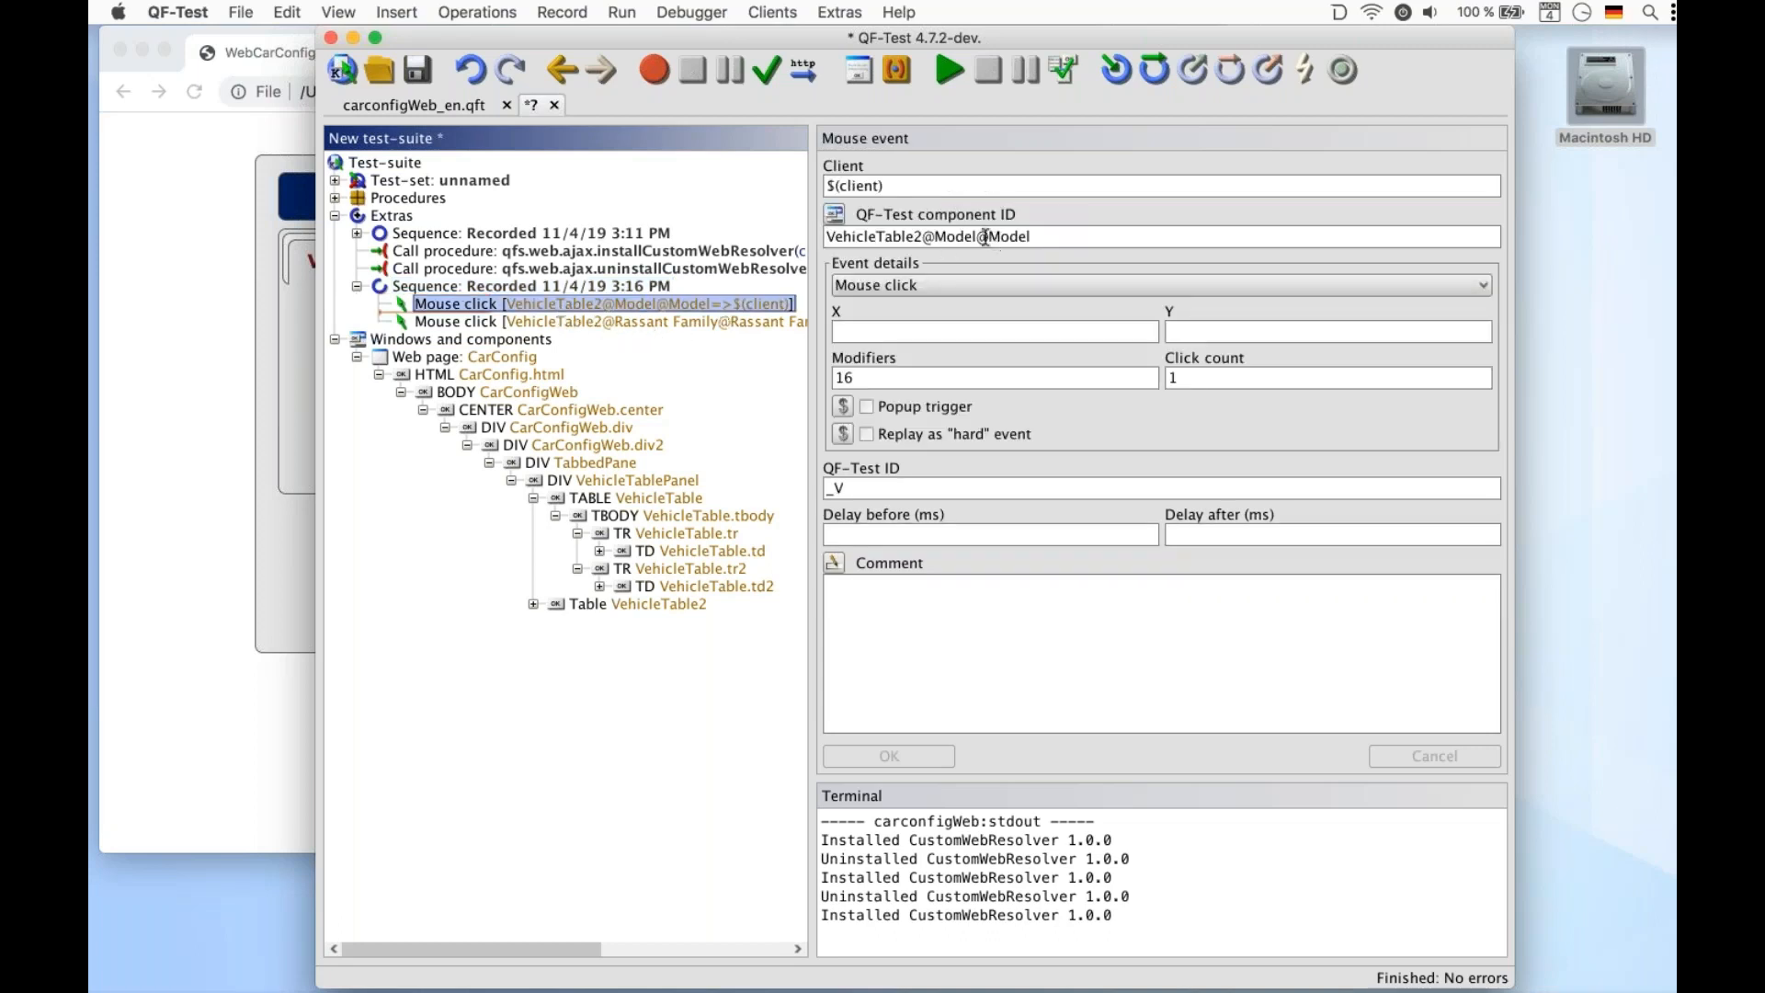
Review the genericClasses mapping in the install resolver procedure call
click(572, 258)
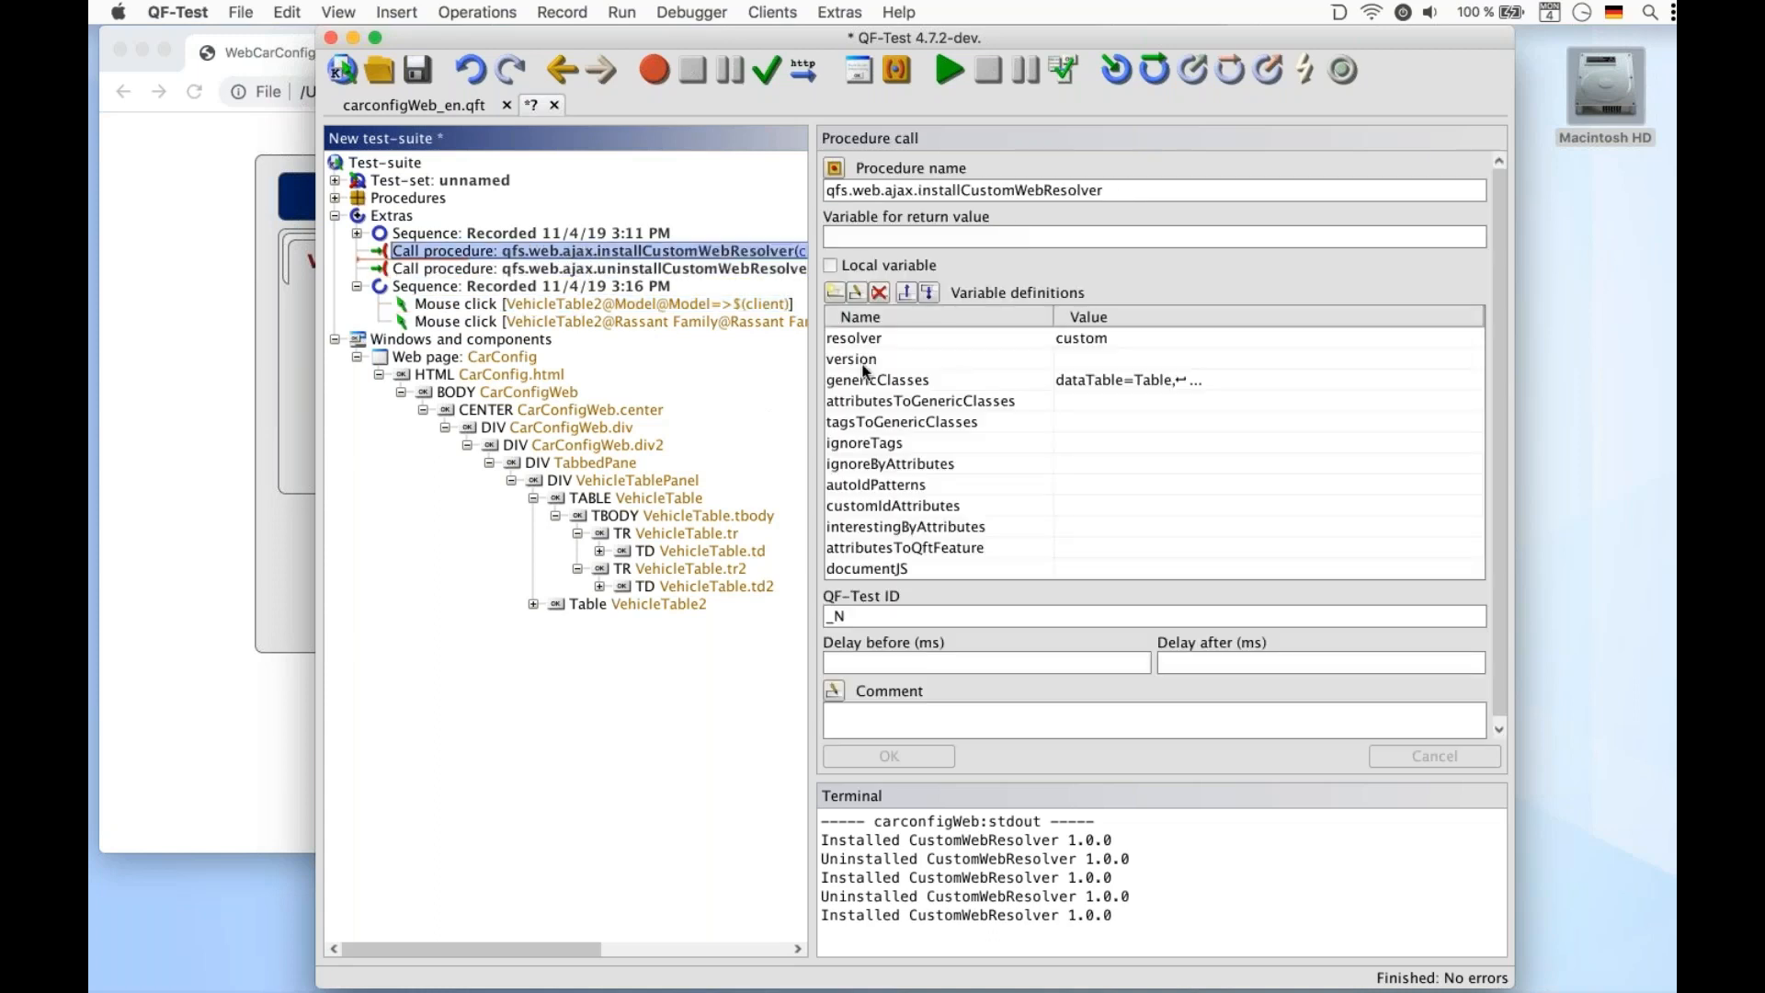
click(864, 371)
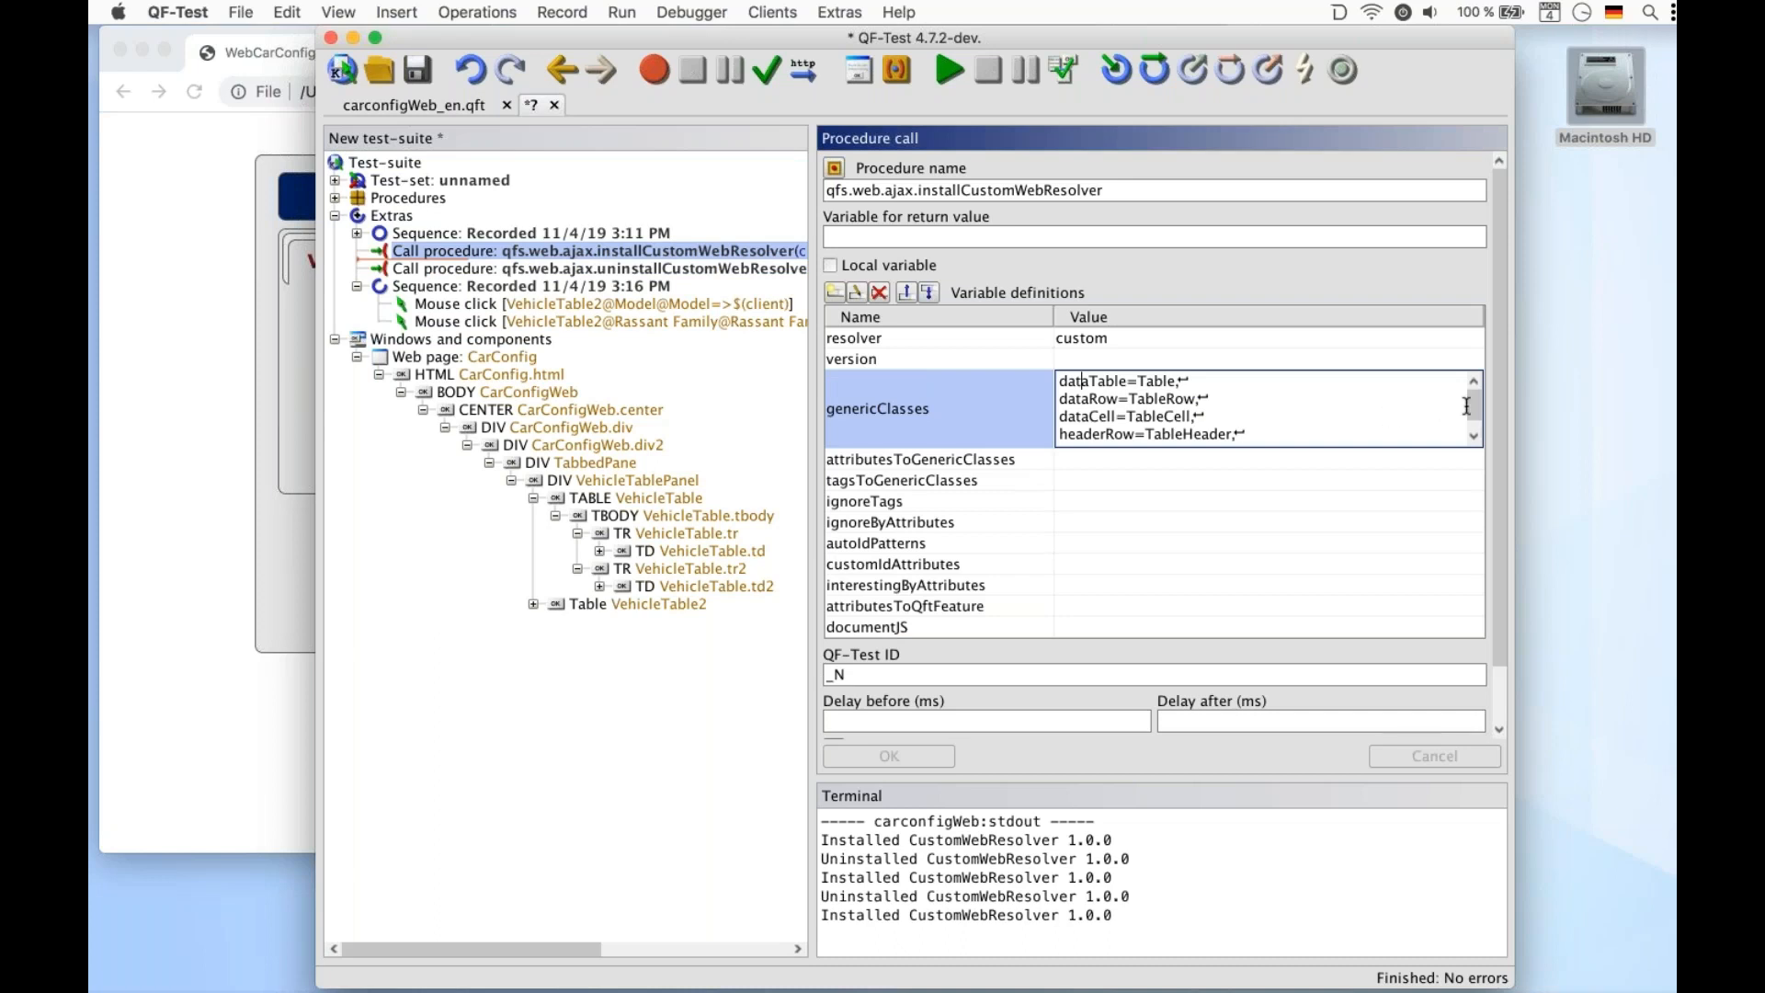
drag(1471, 408, 1470, 410)
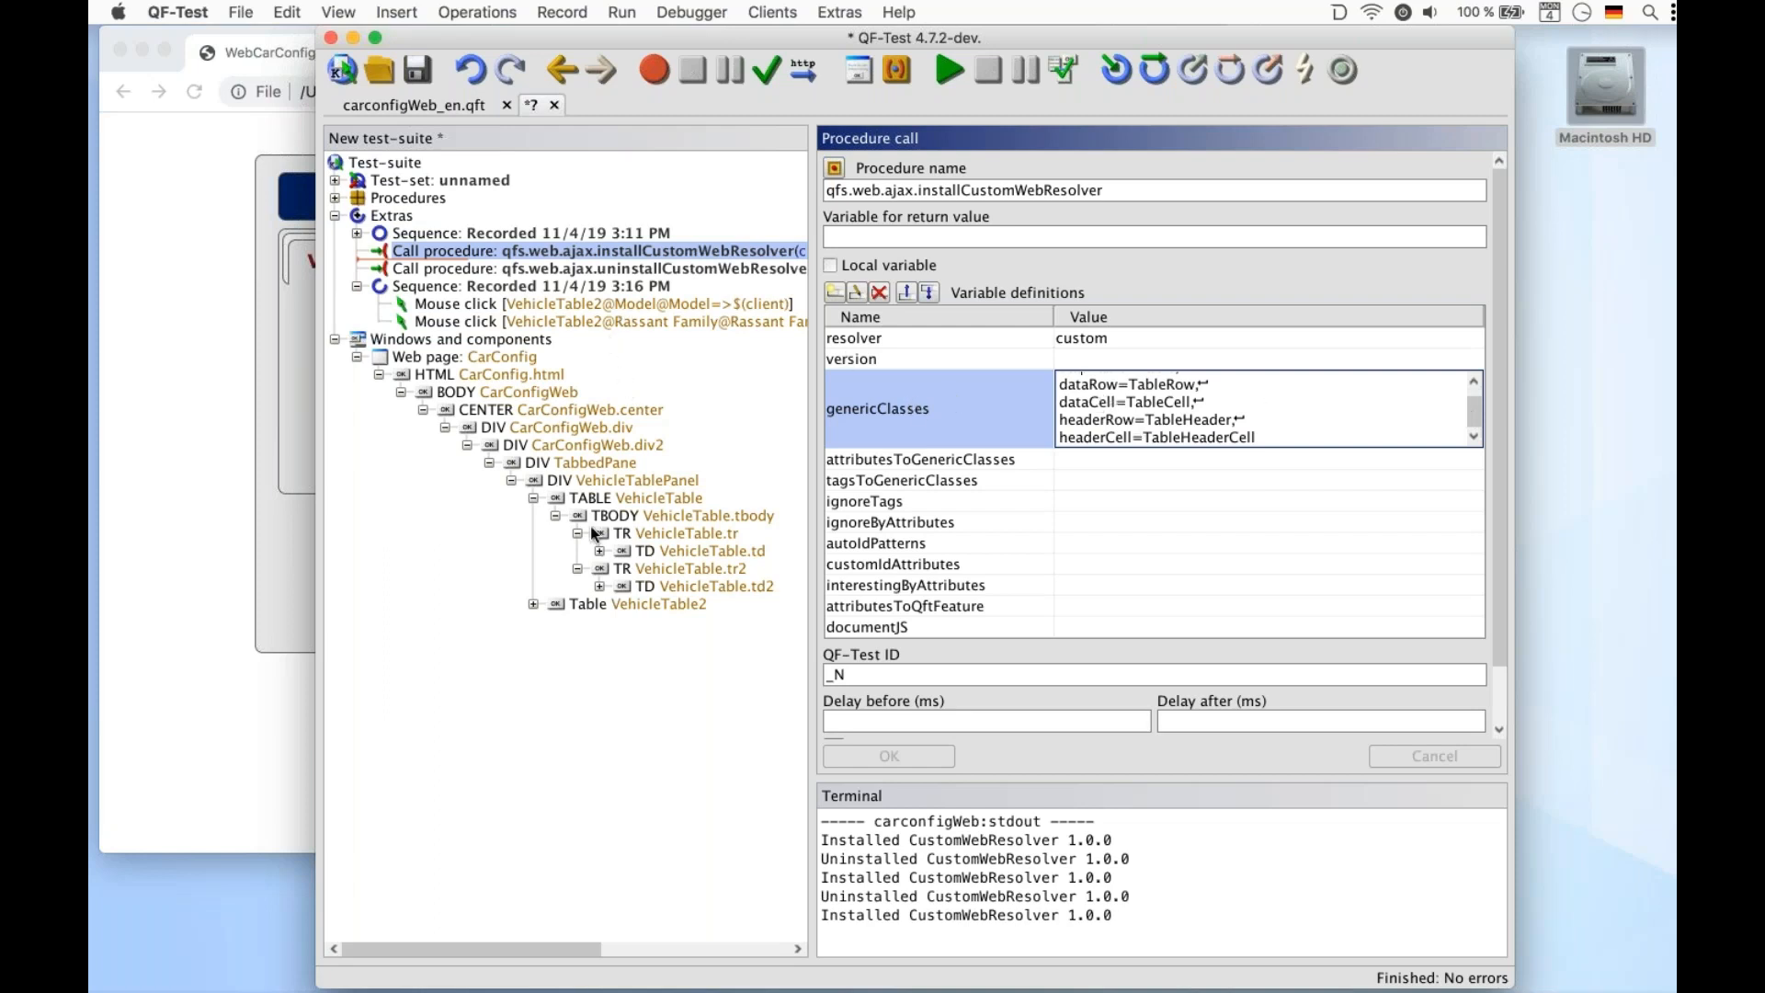
Replay the recorded Rassant Family row click and check the selection in the car configurator
click(649, 320)
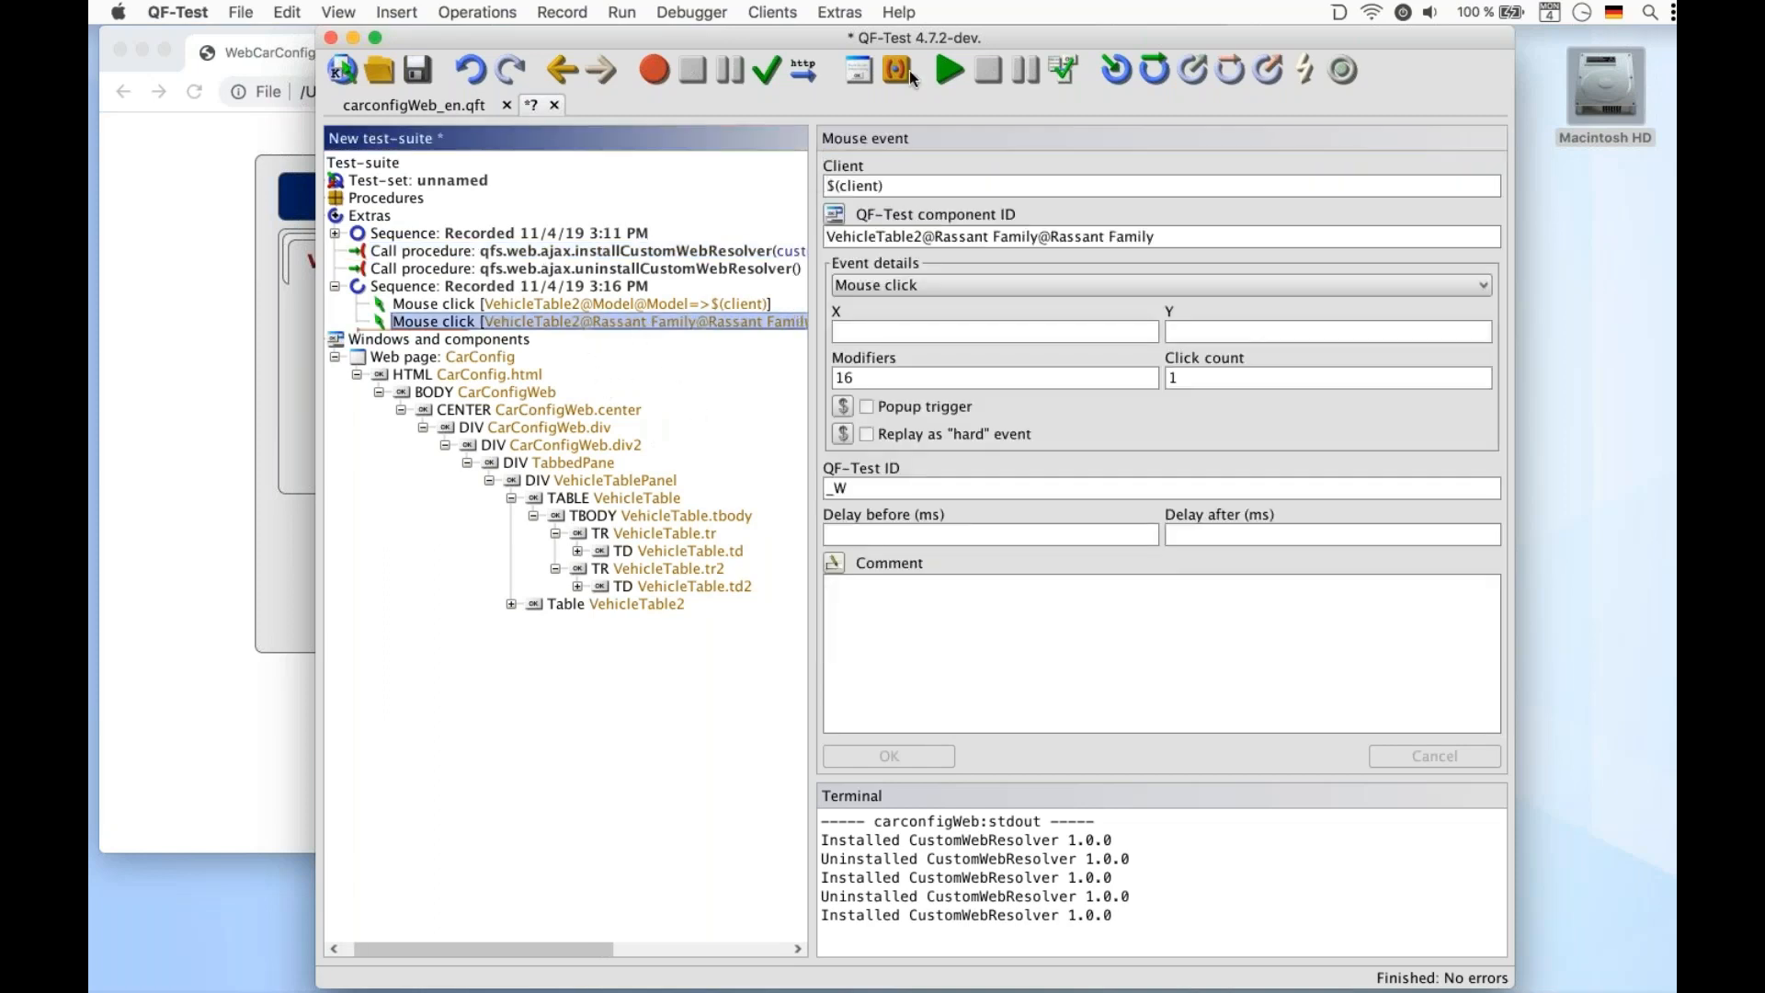
click(943, 68)
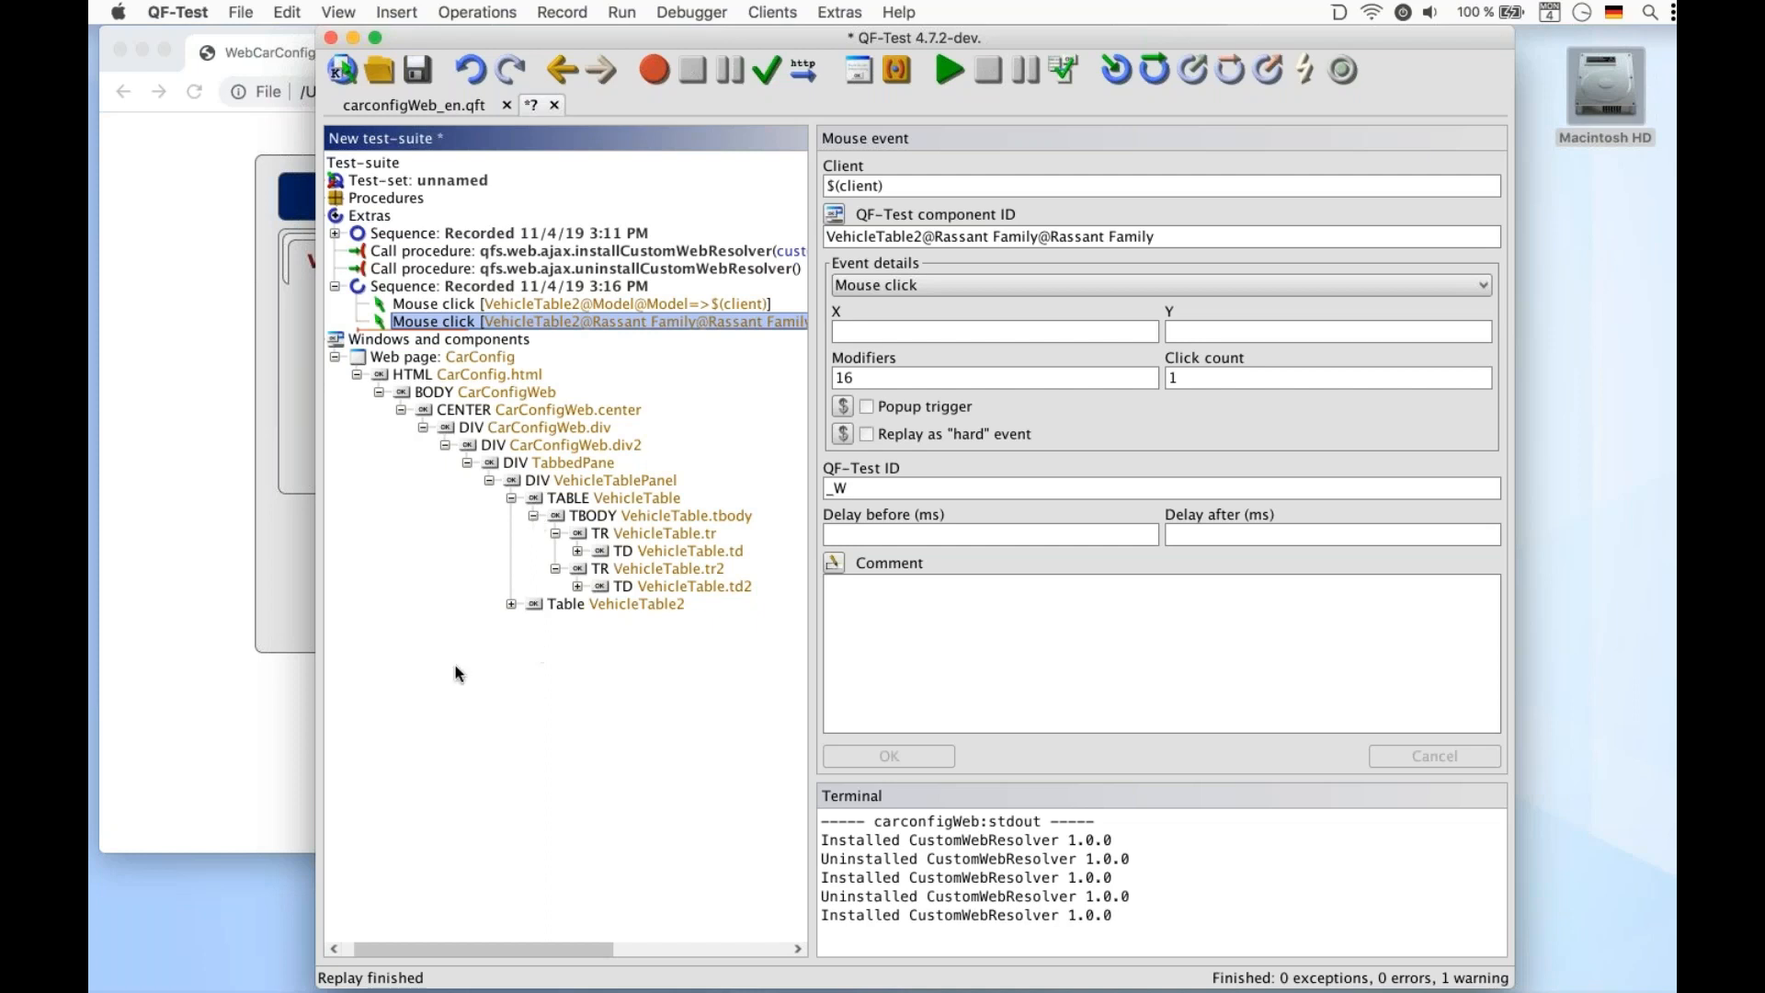
click(293, 738)
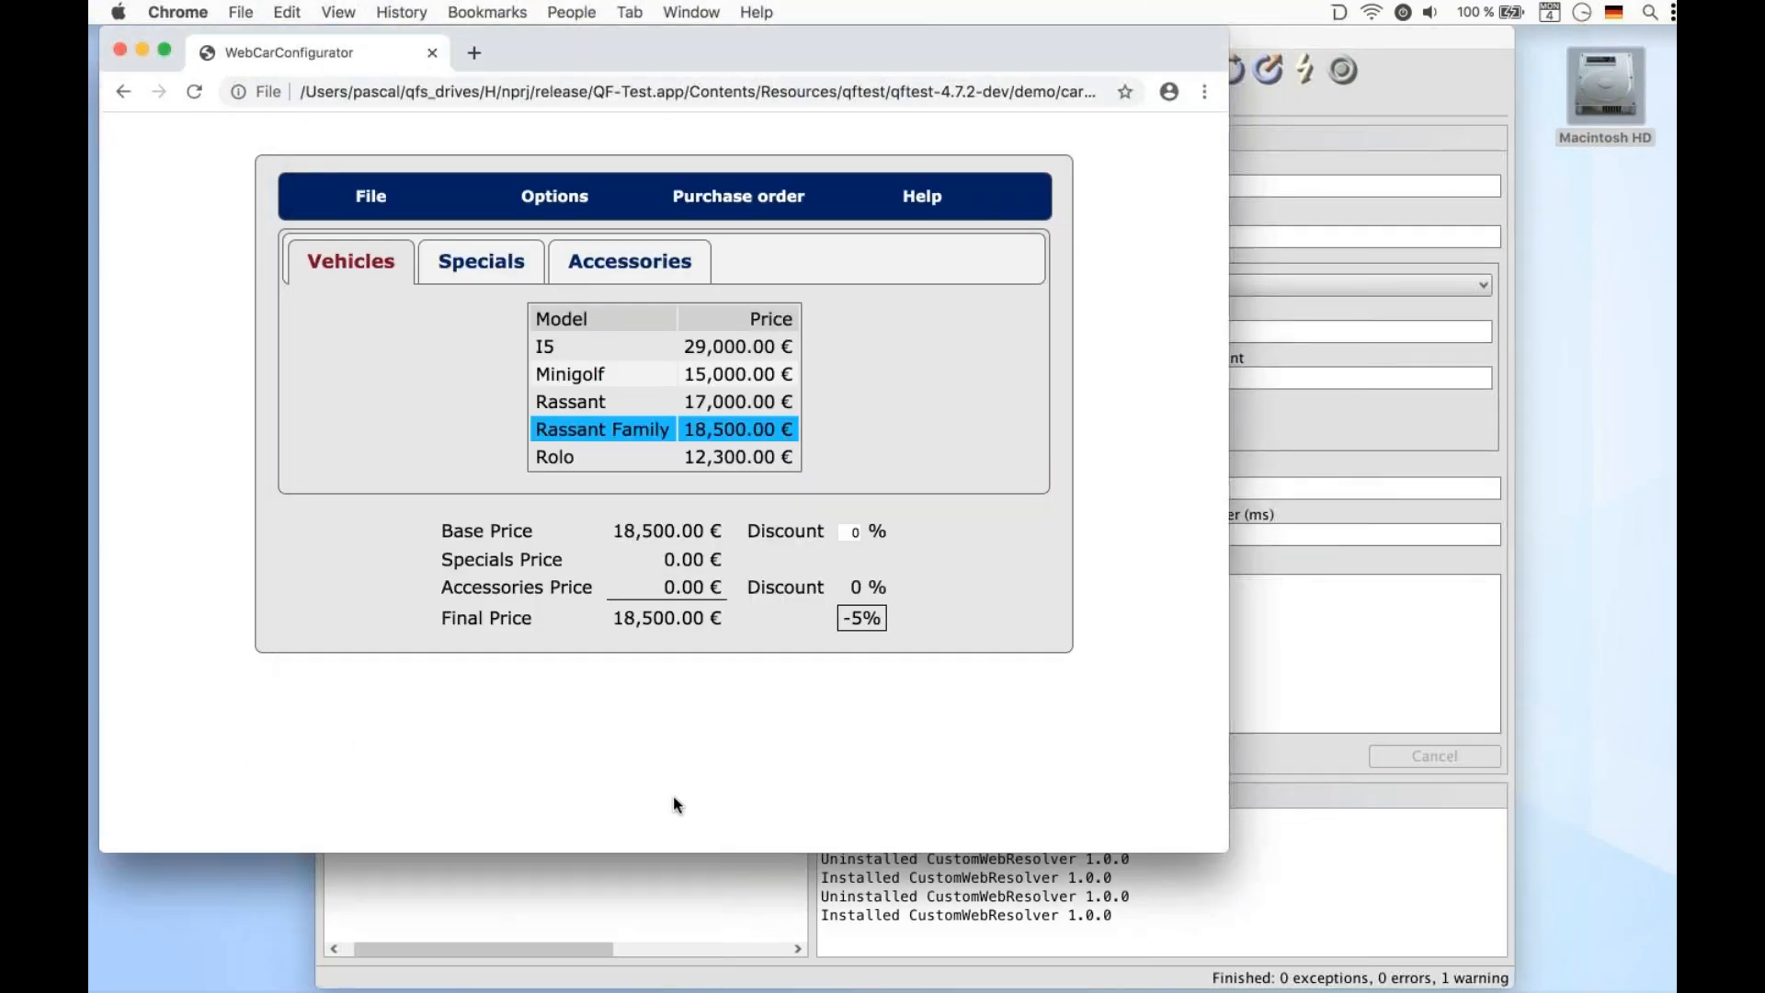
click(632, 896)
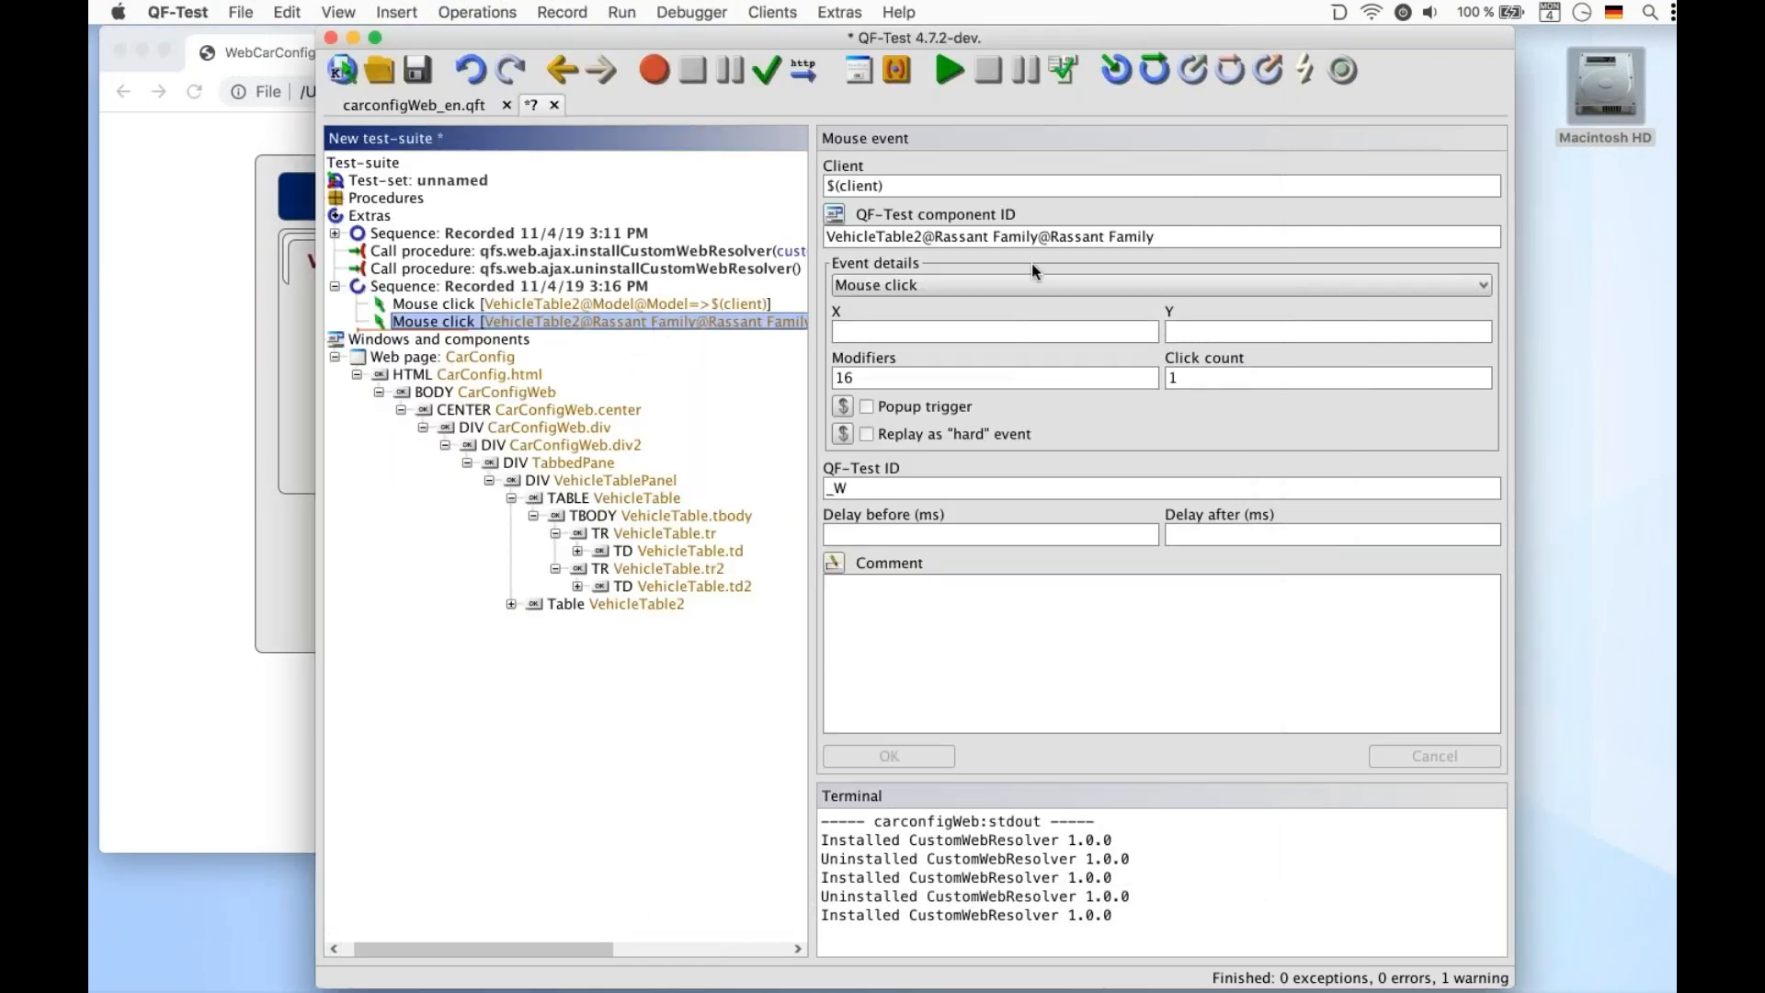
Change the middle part of the row click's component ID to Model, giving VehicleTable2@Model@Rassant Family
drag(1037, 237, 935, 237)
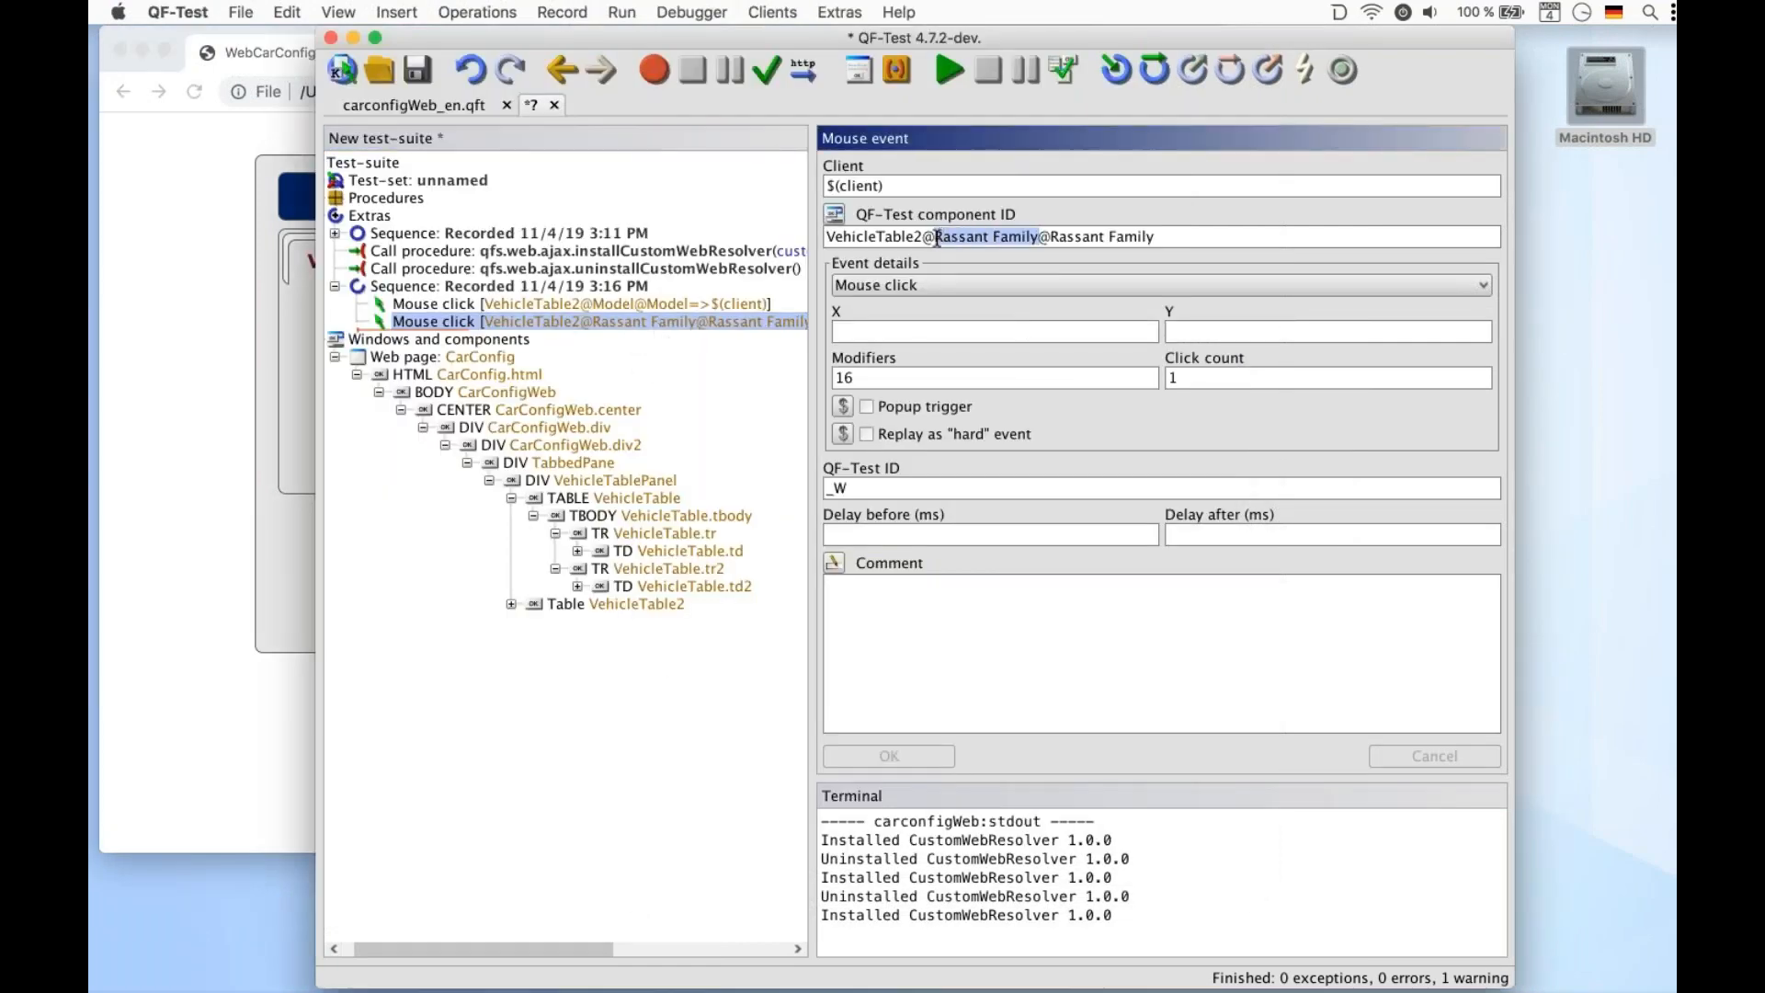
text(Model)
click(922, 756)
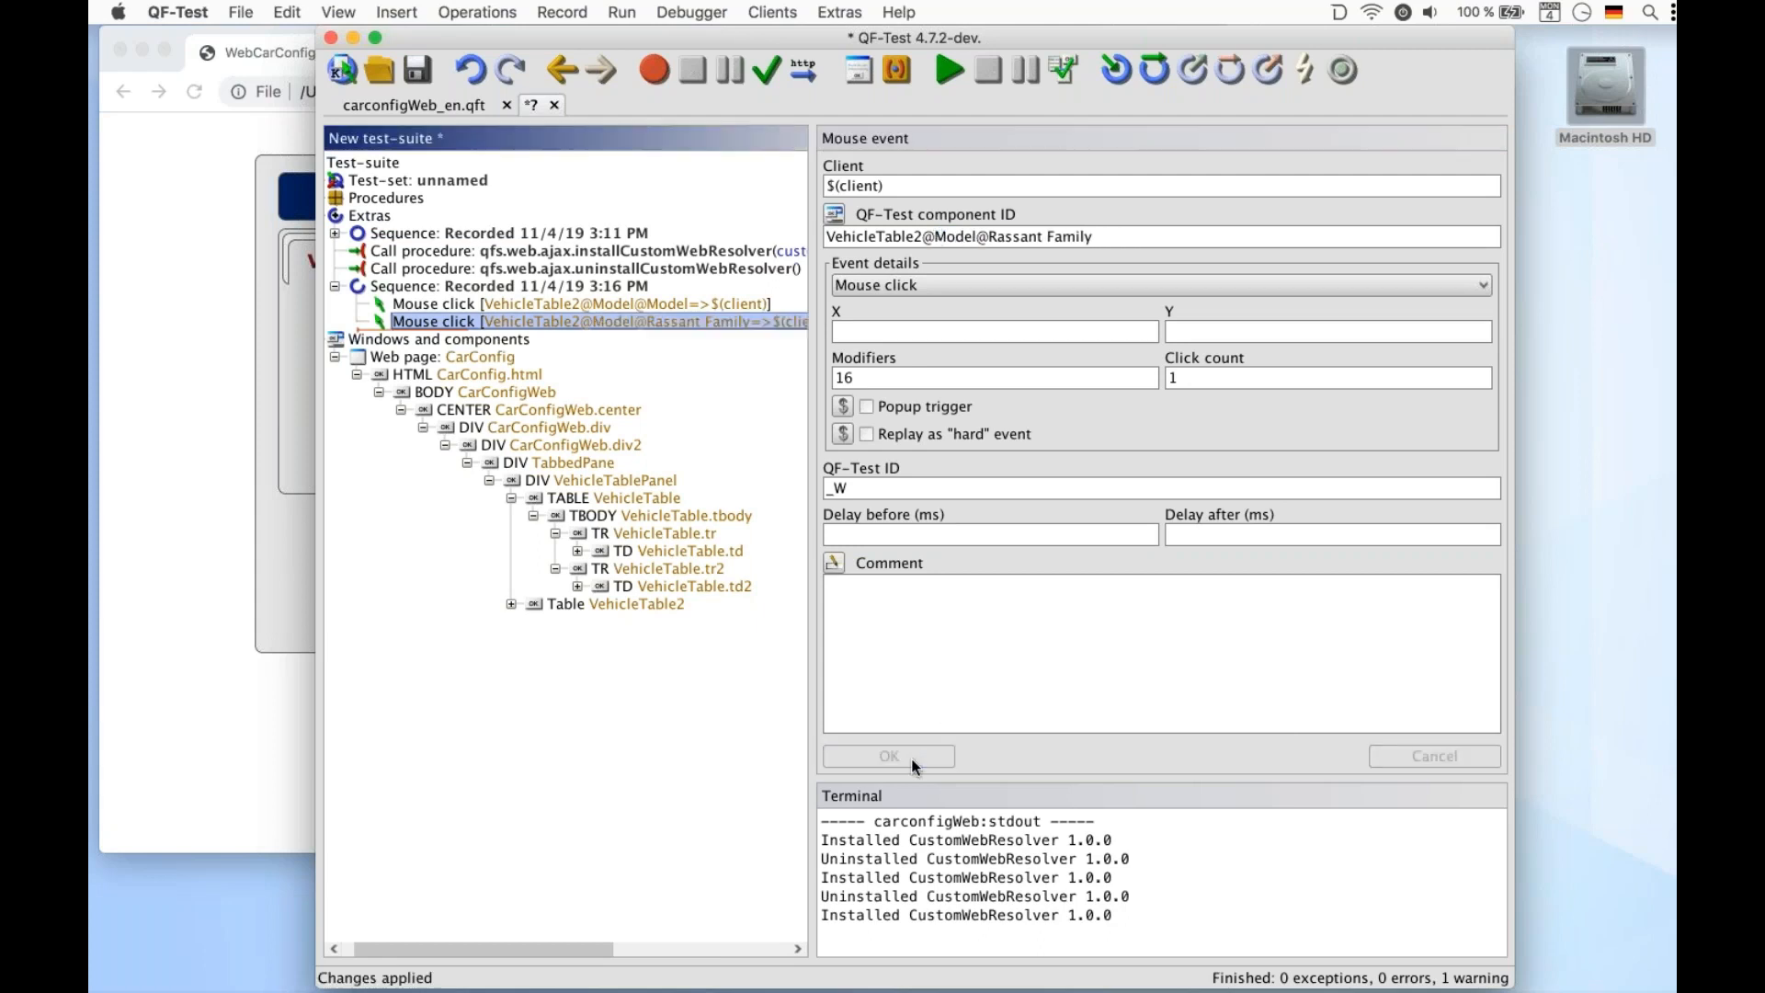
Replay the edited row click twice, selecting the I5 row in the configurator in between to verify it
click(933, 74)
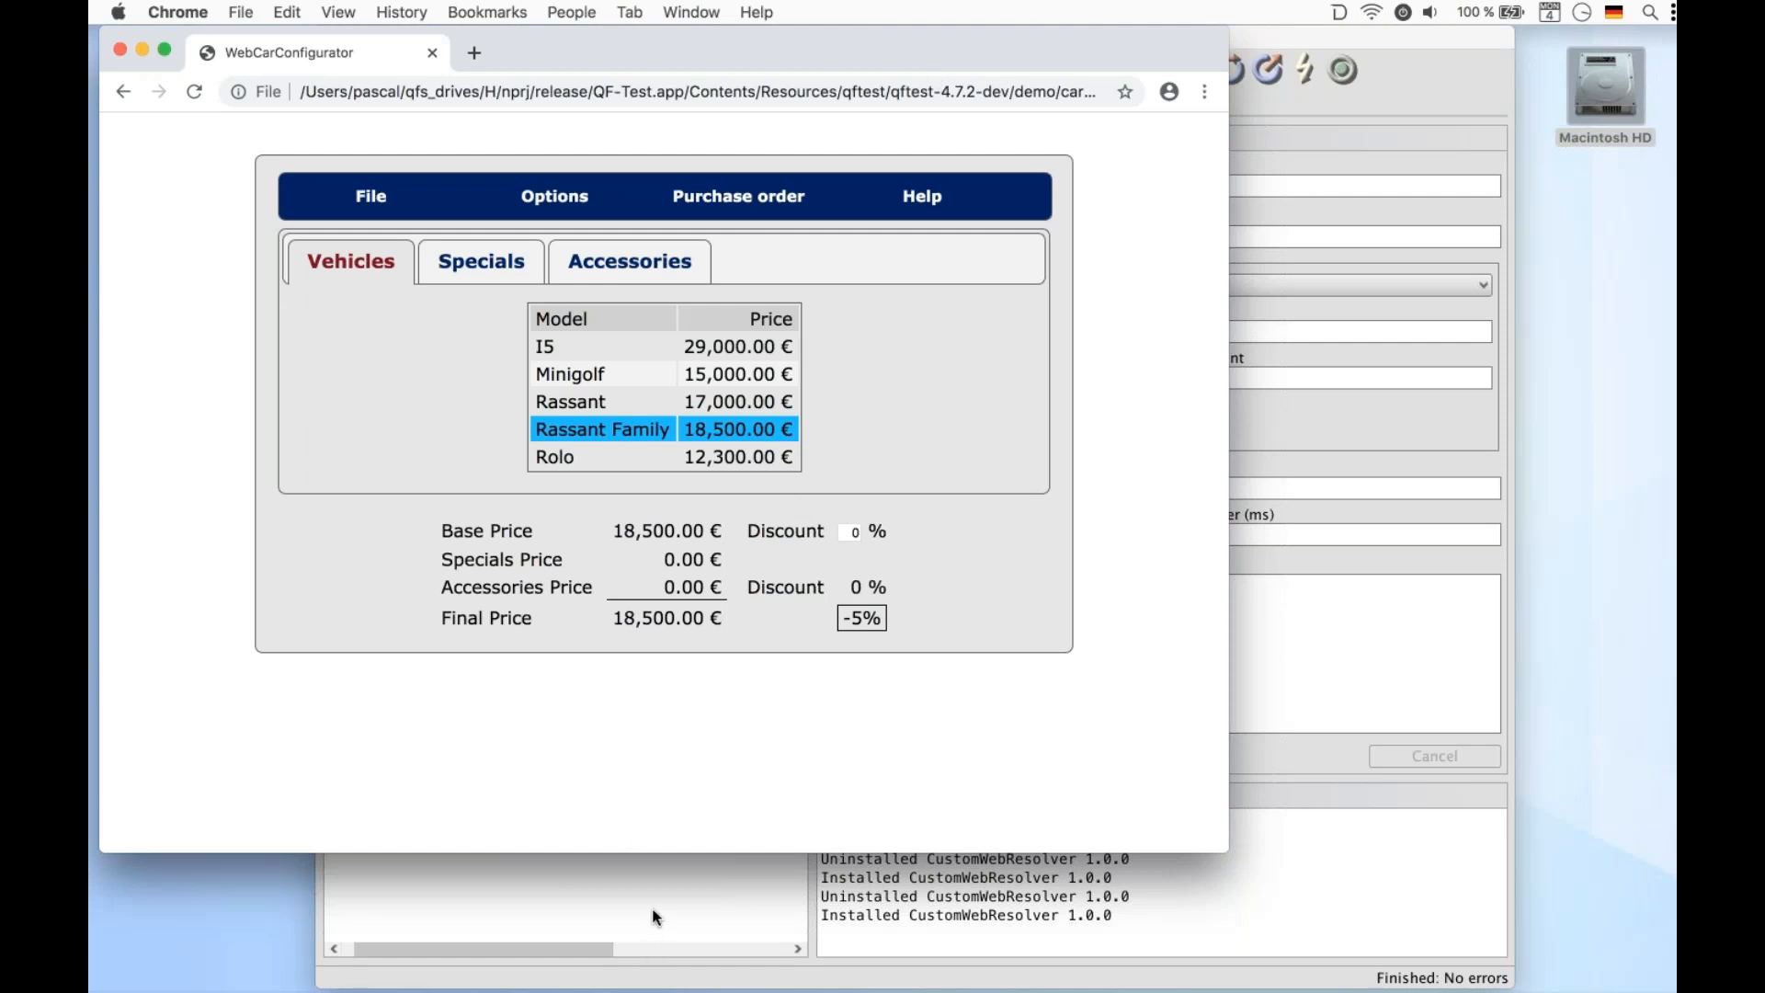
click(639, 357)
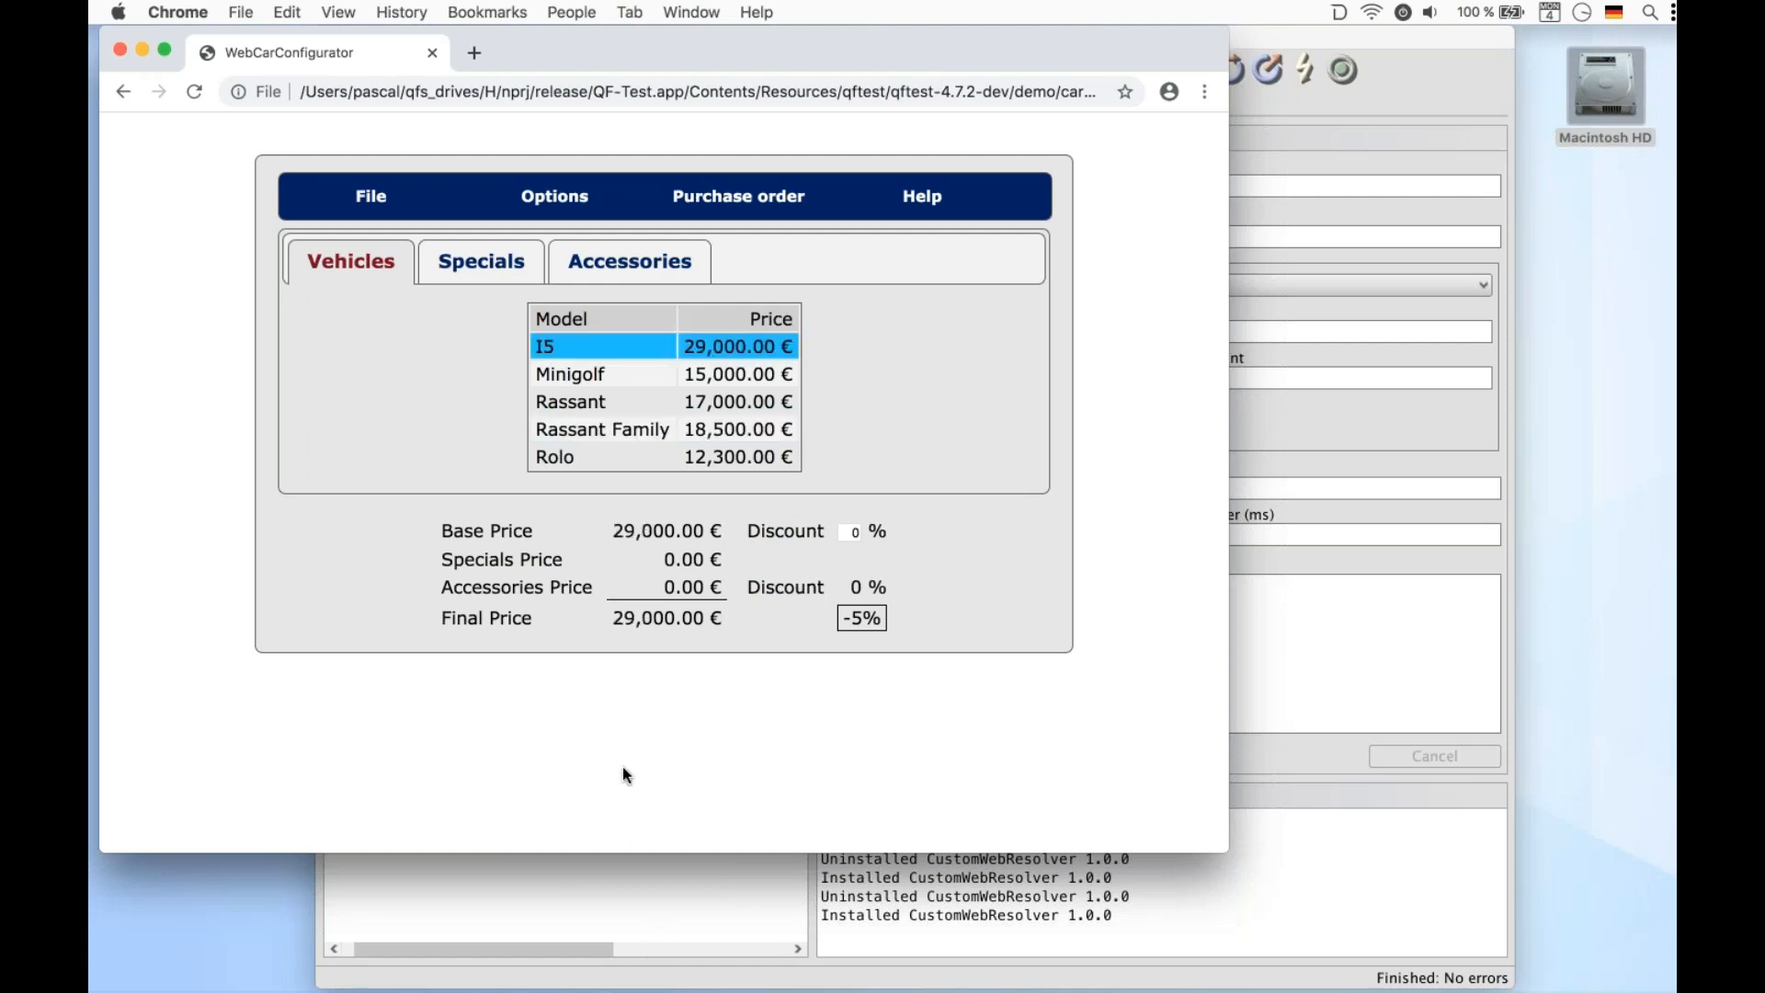
click(617, 910)
click(950, 71)
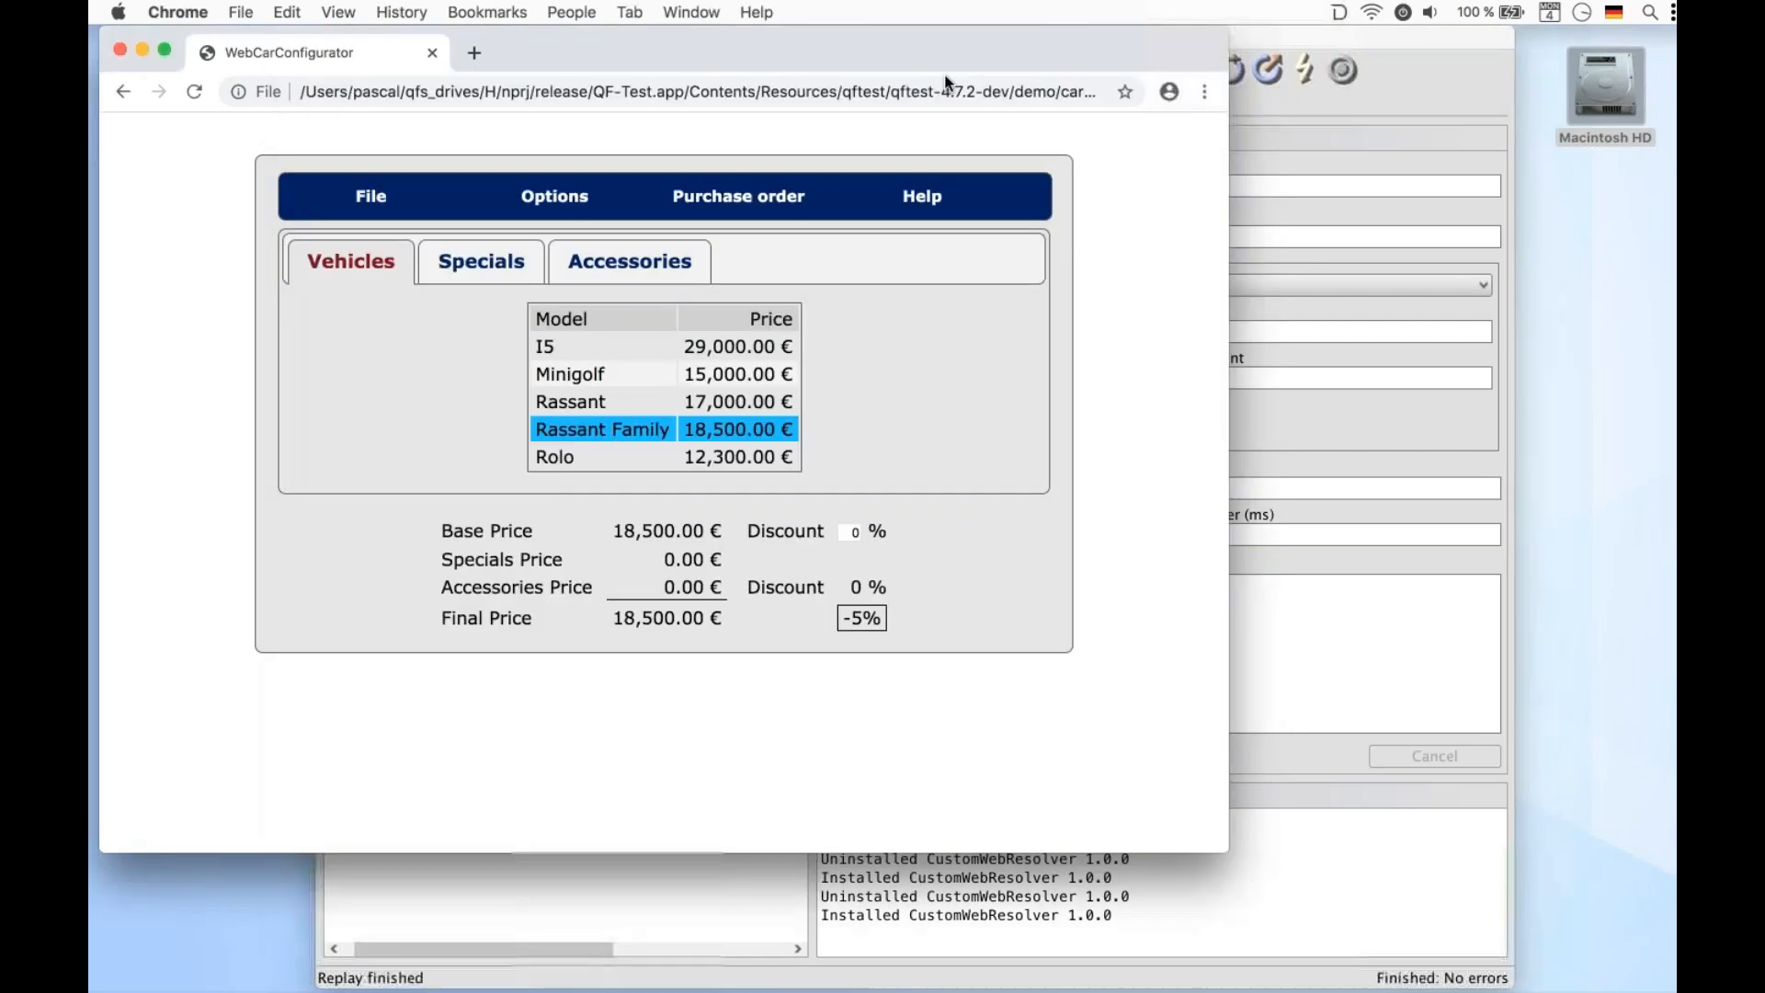
click(568, 913)
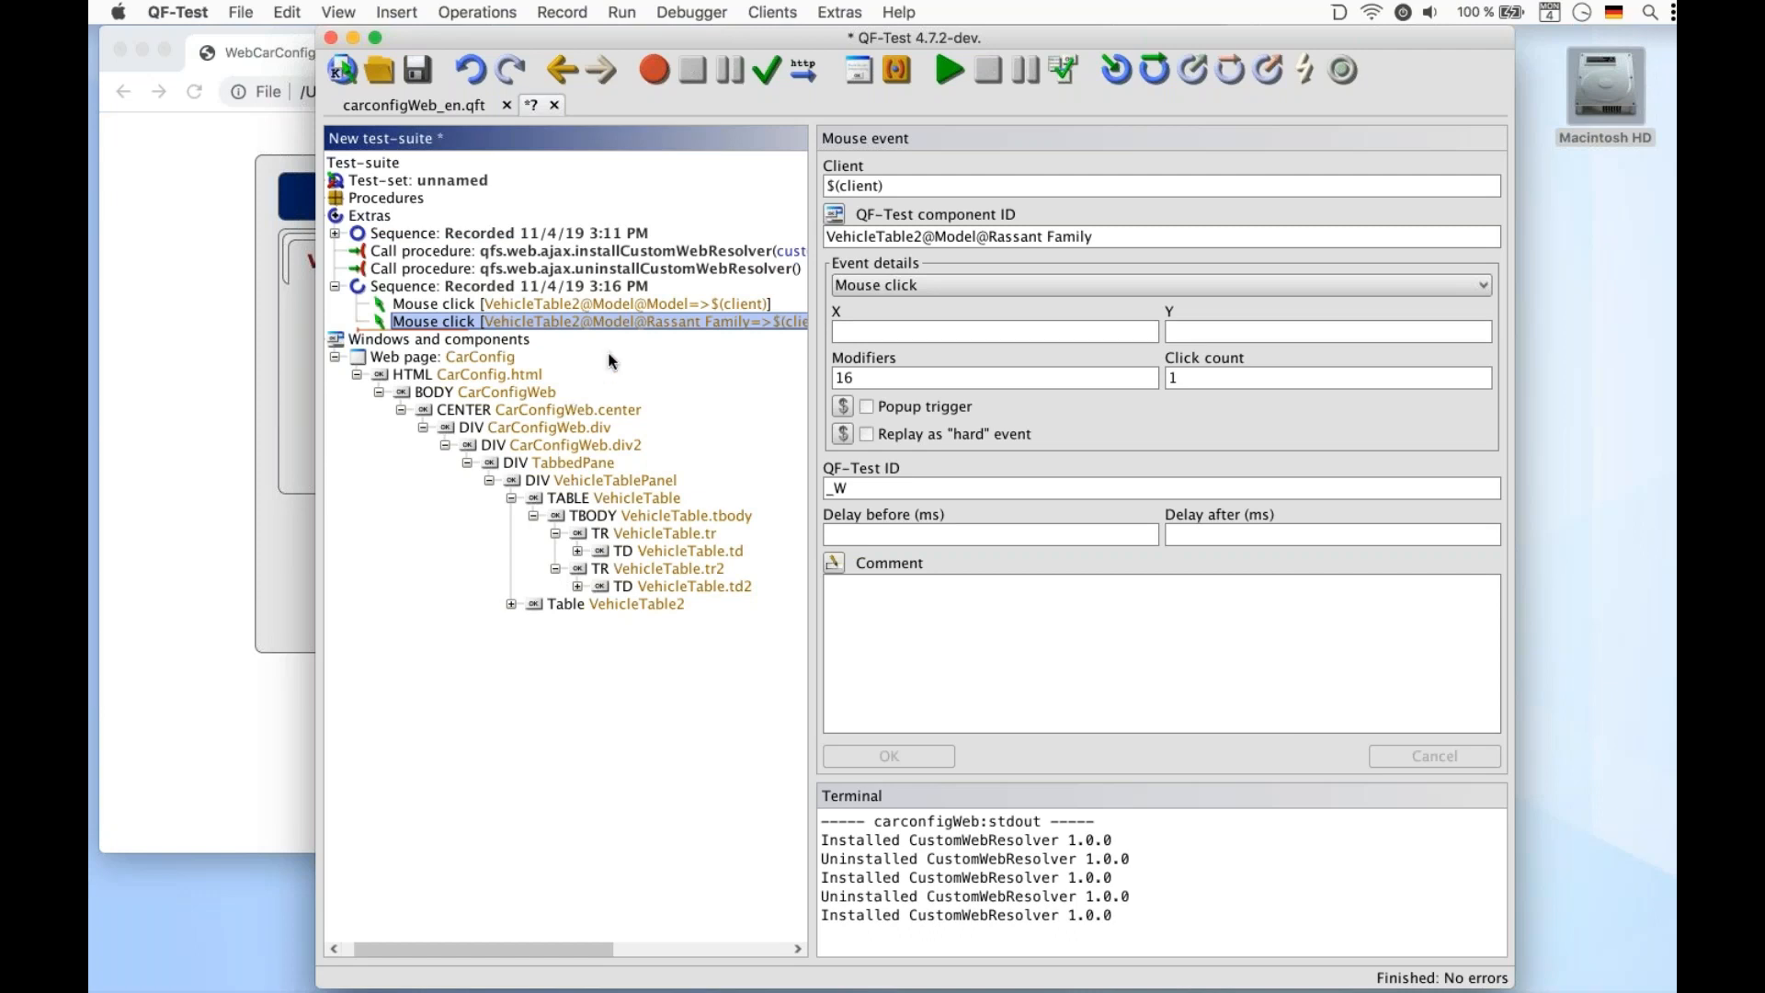
Uninstall the custom resolver and replay the Rassant Family row click without it, then stop the paused run
click(660, 266)
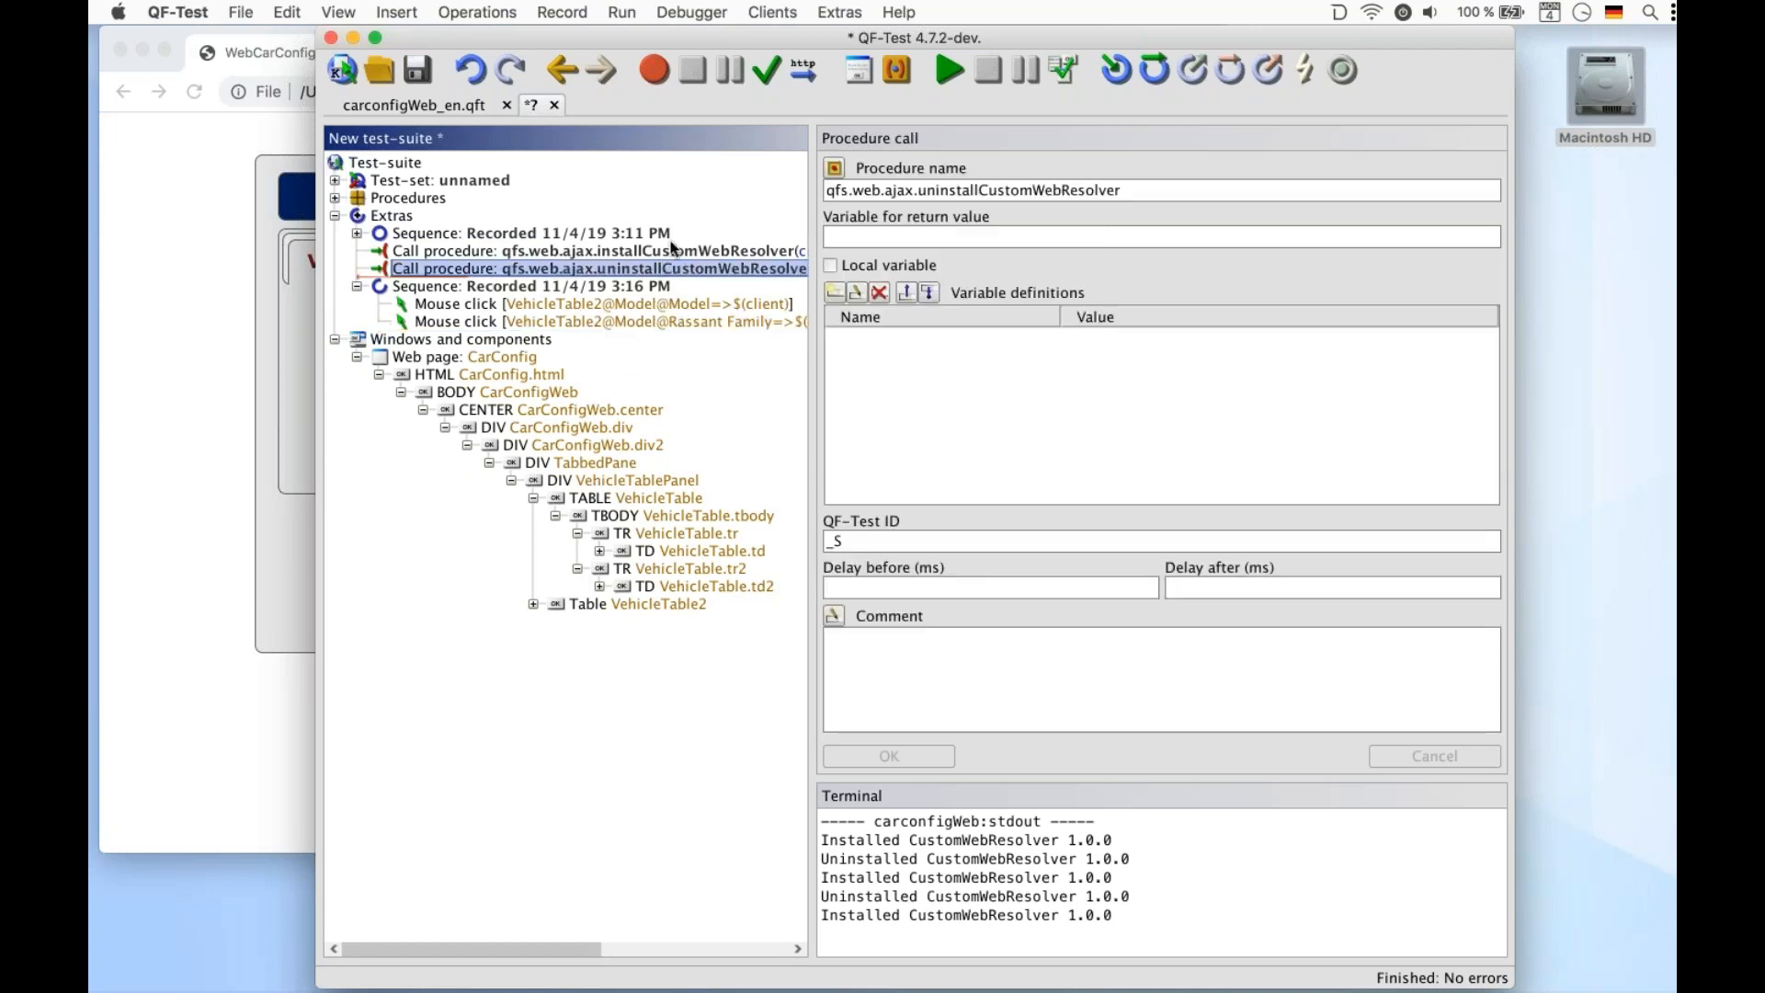
click(945, 70)
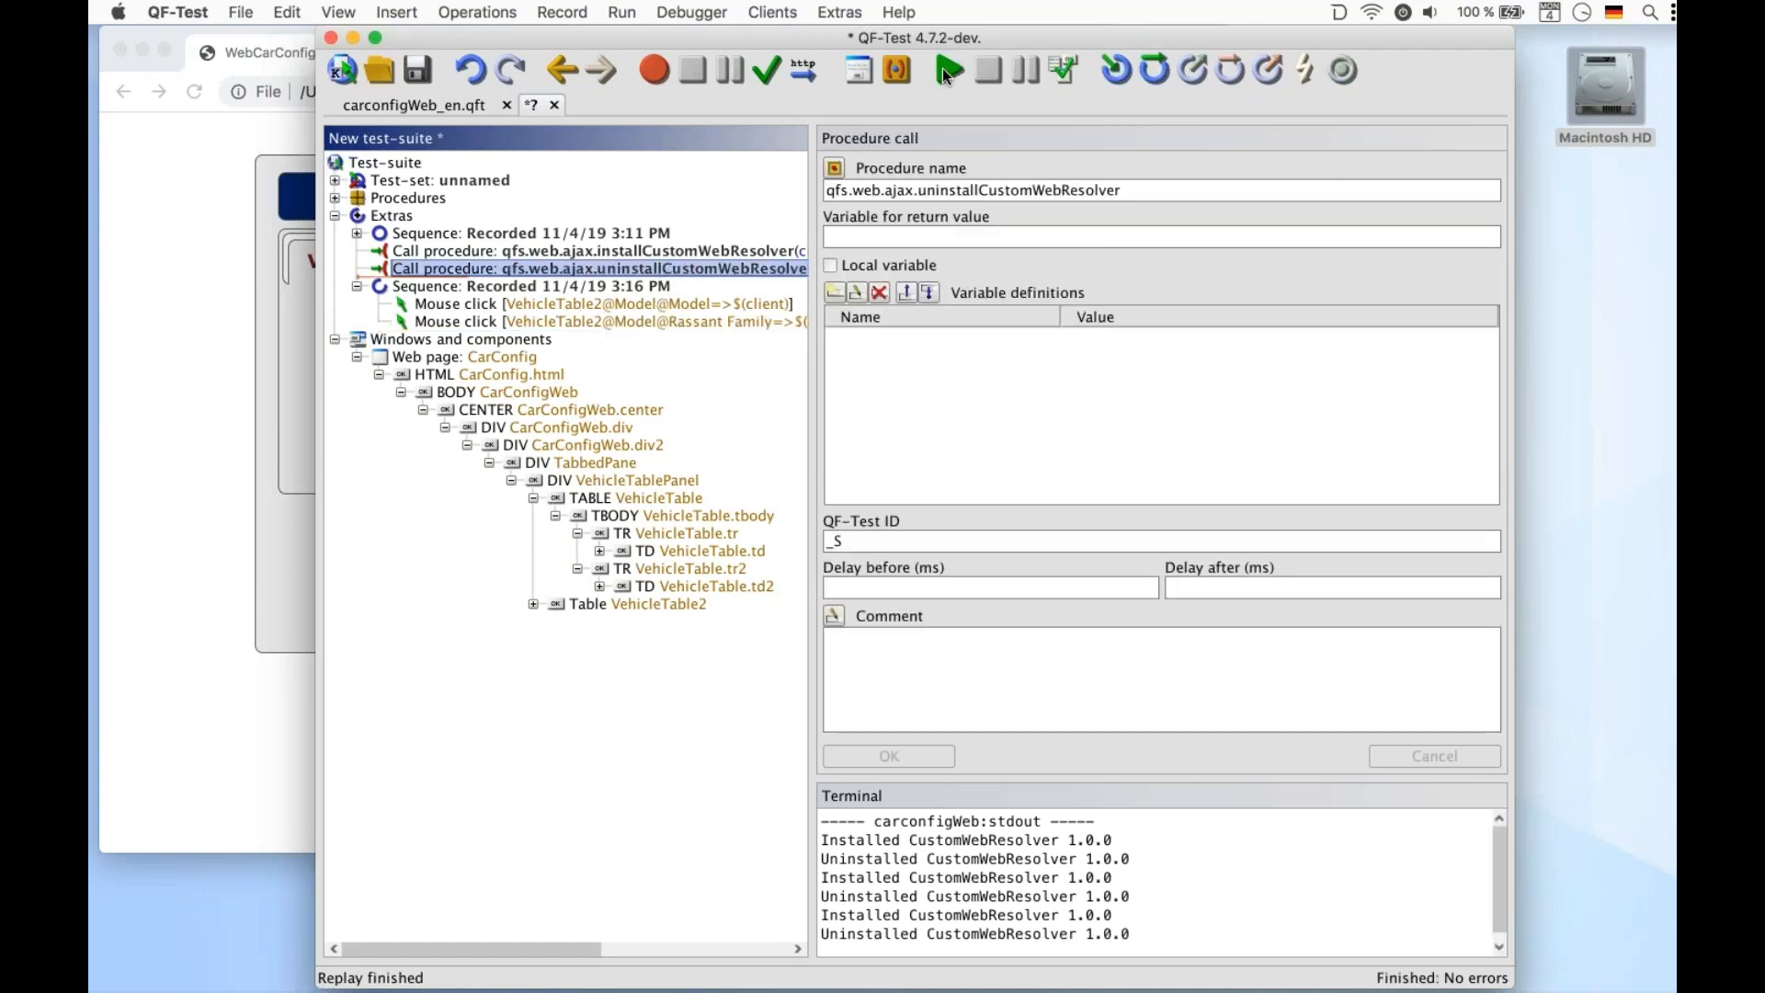
click(662, 322)
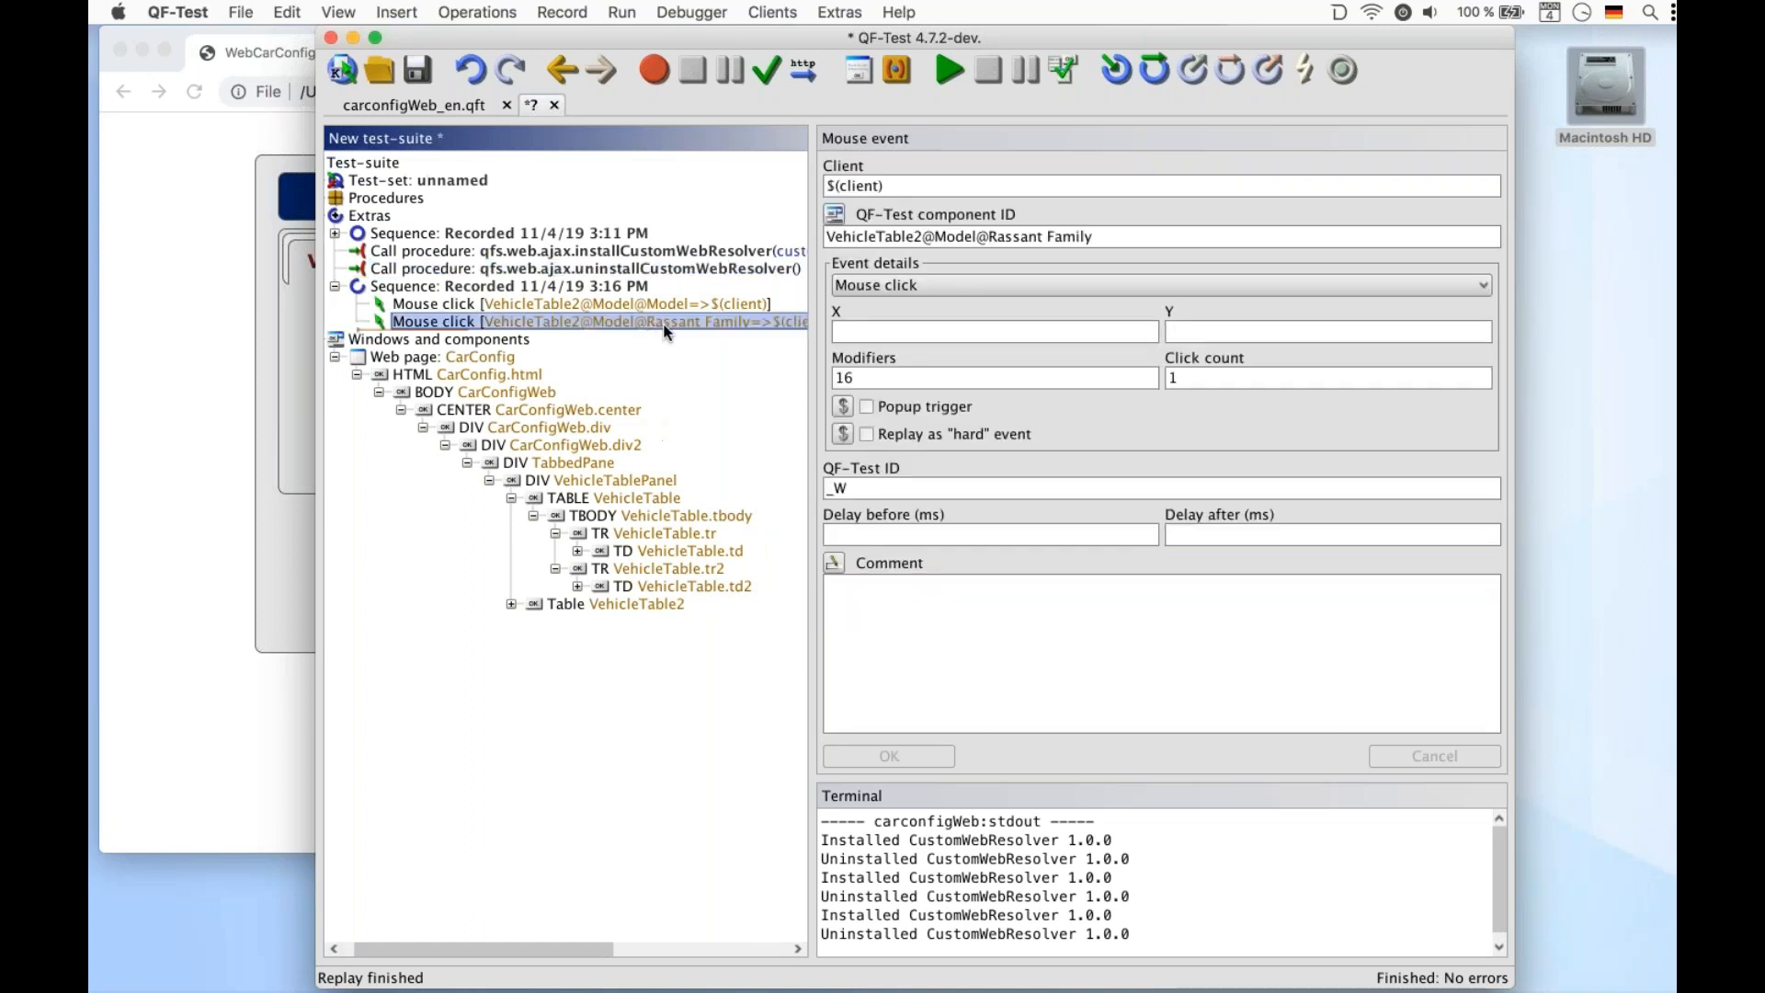
click(951, 70)
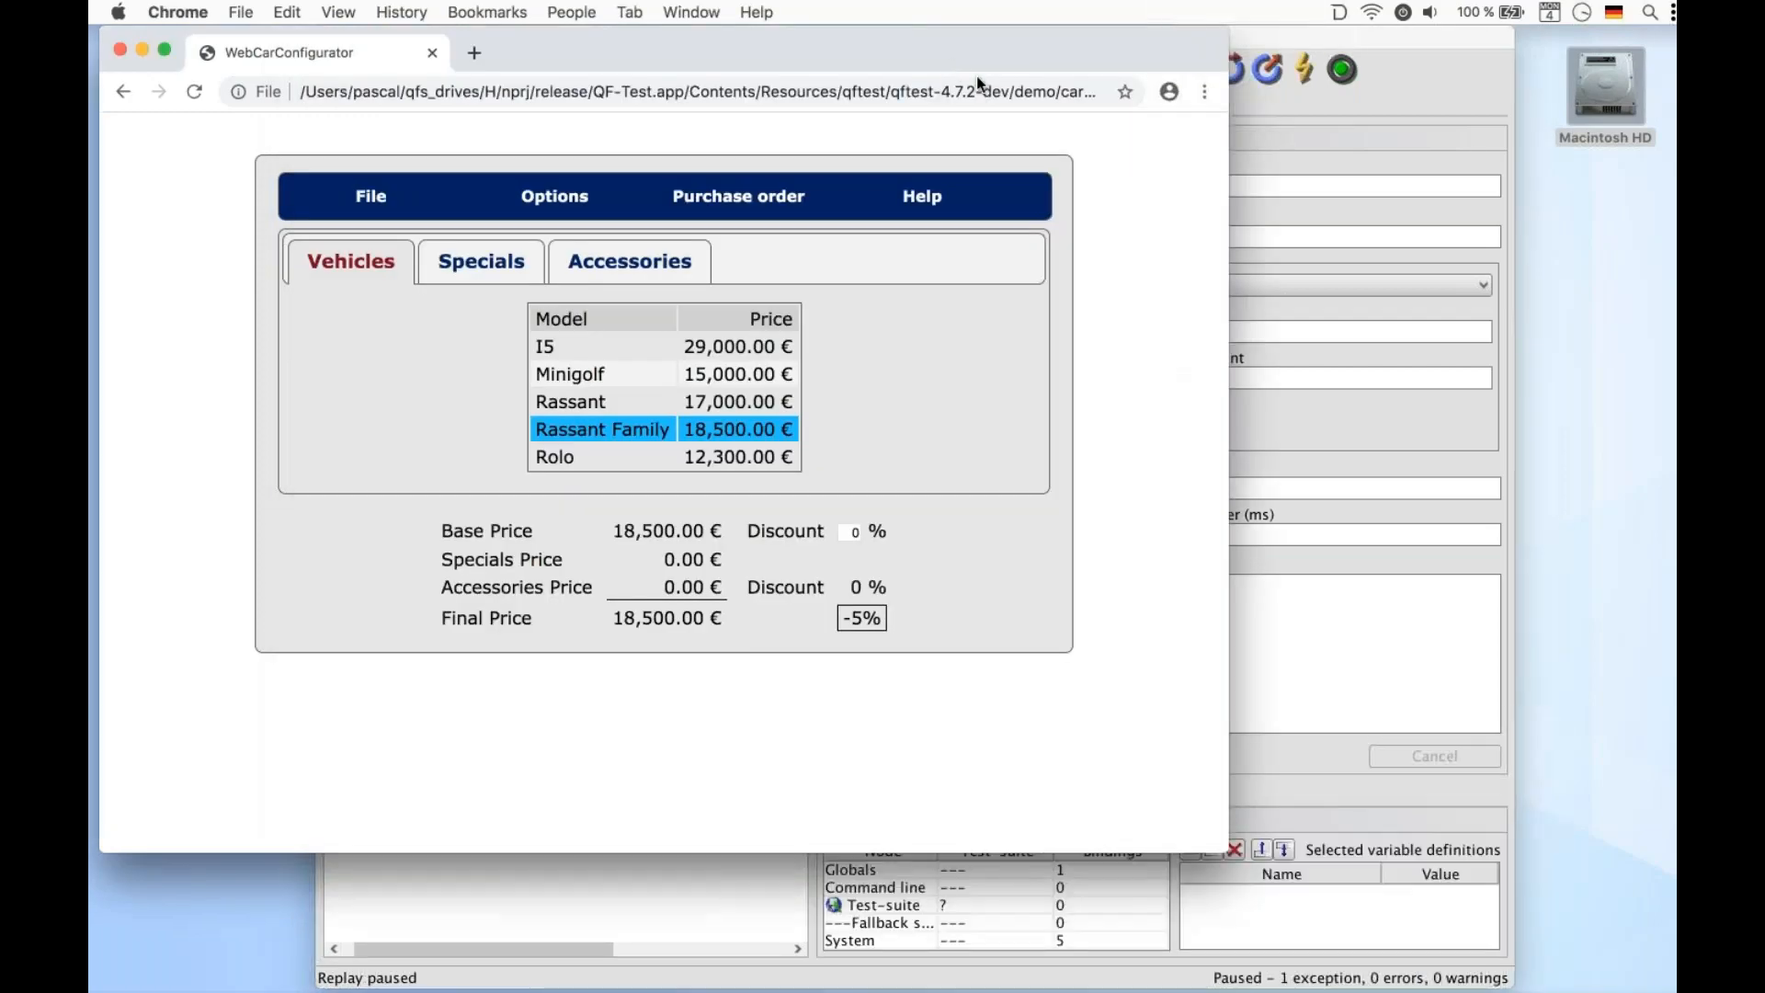
click(1284, 41)
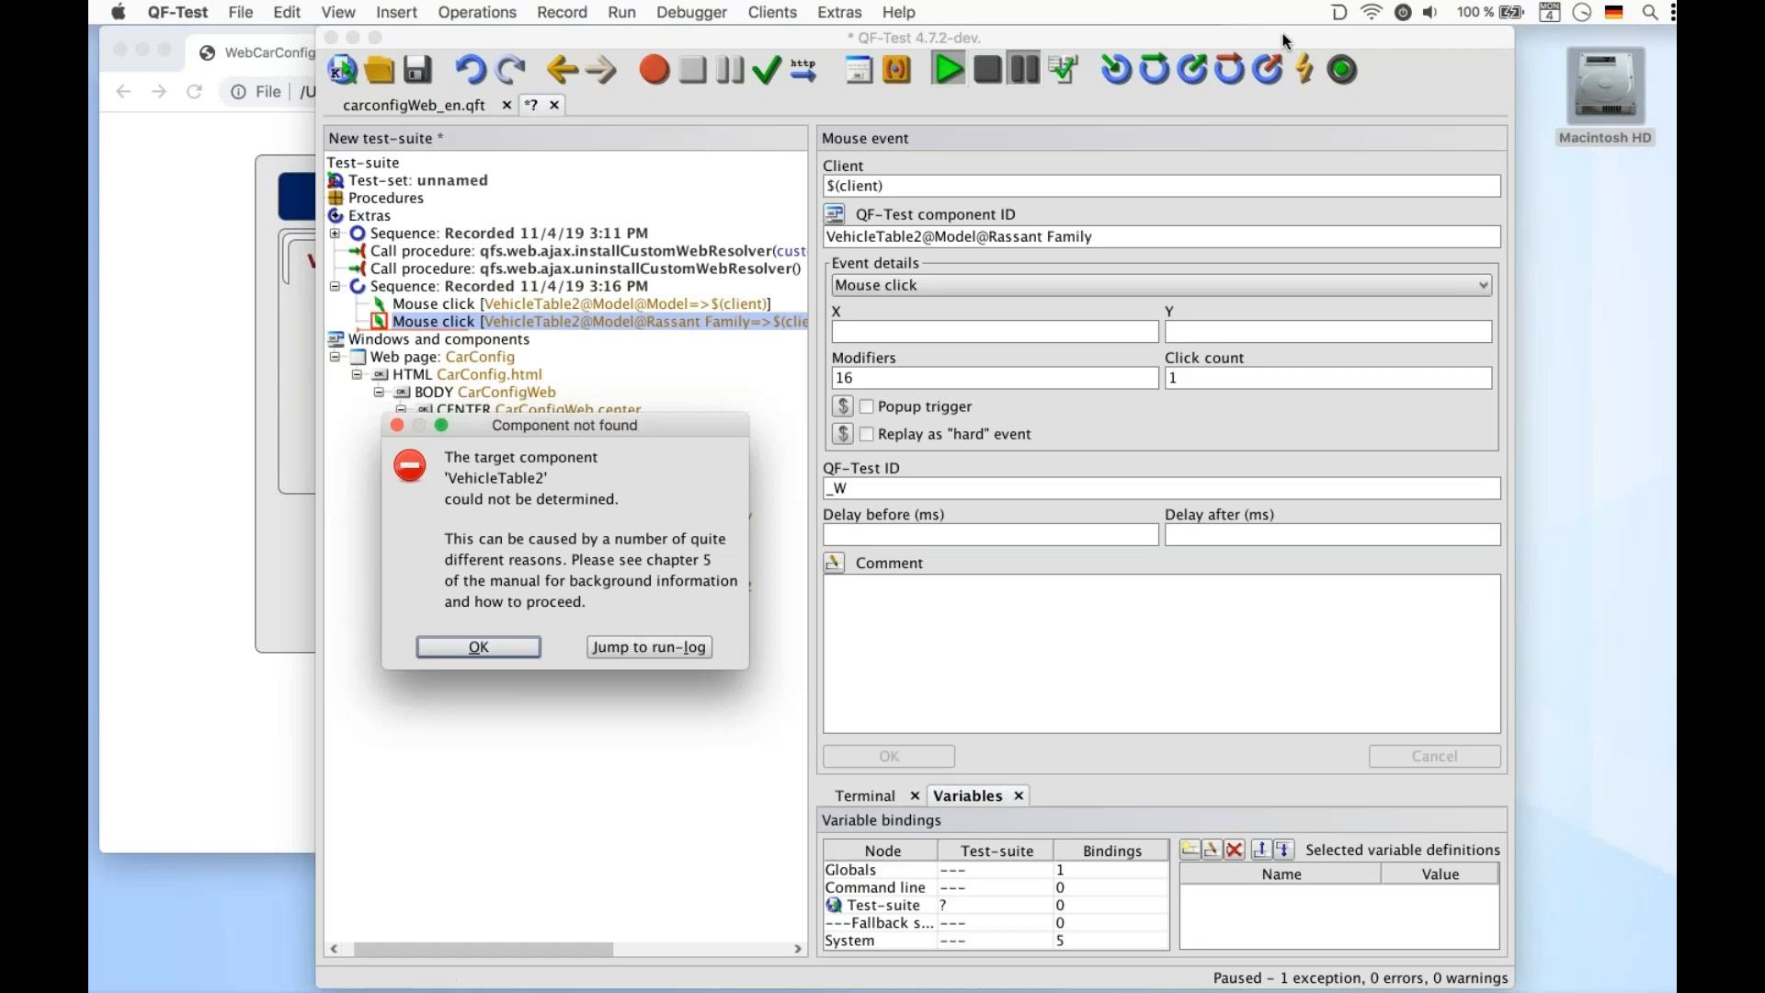
click(478, 647)
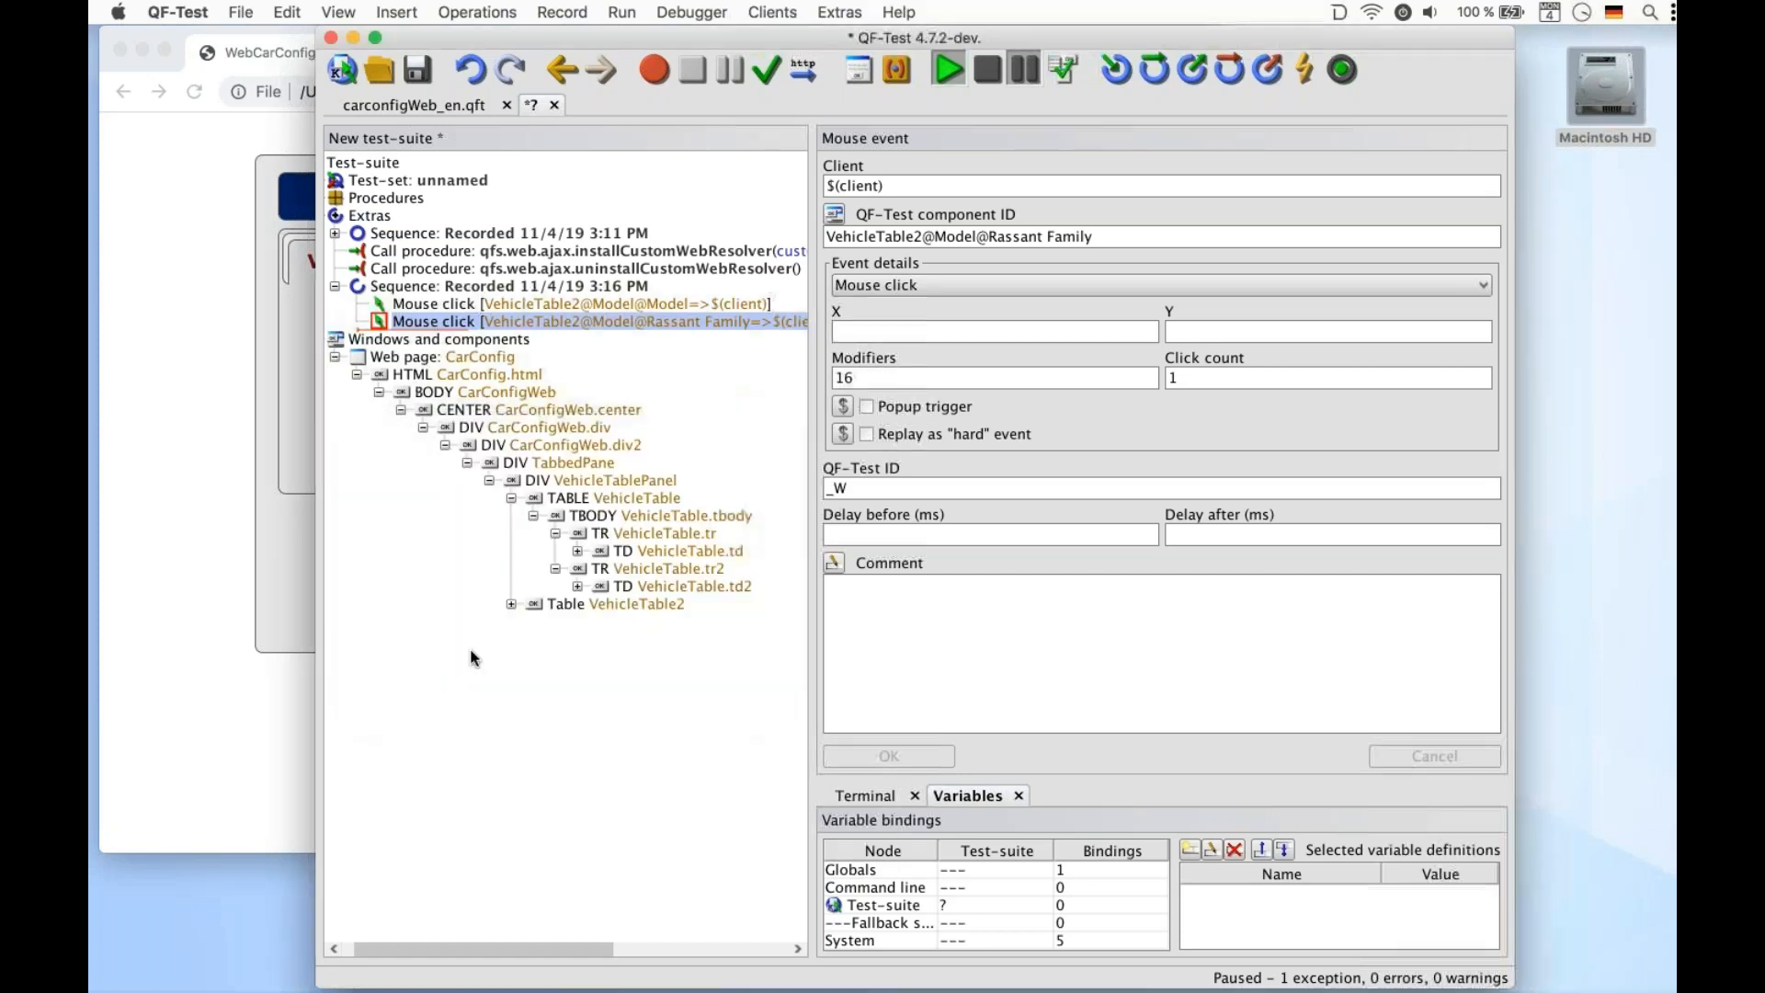
click(611, 256)
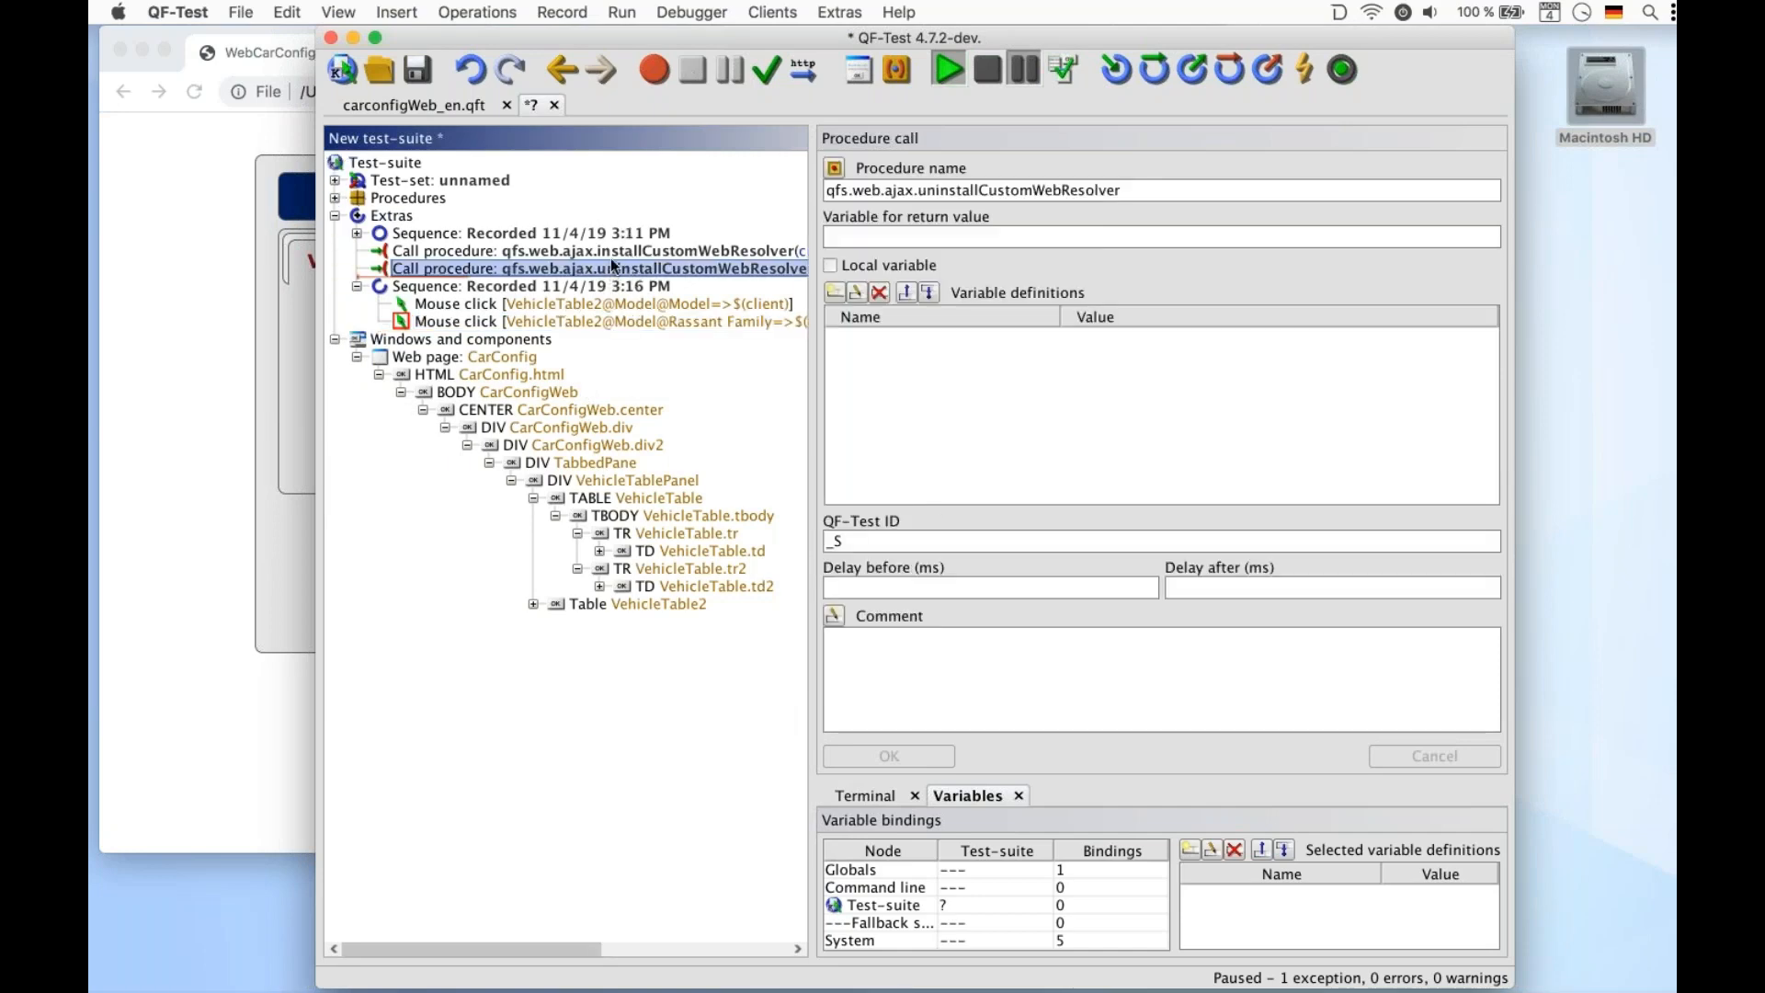
click(989, 76)
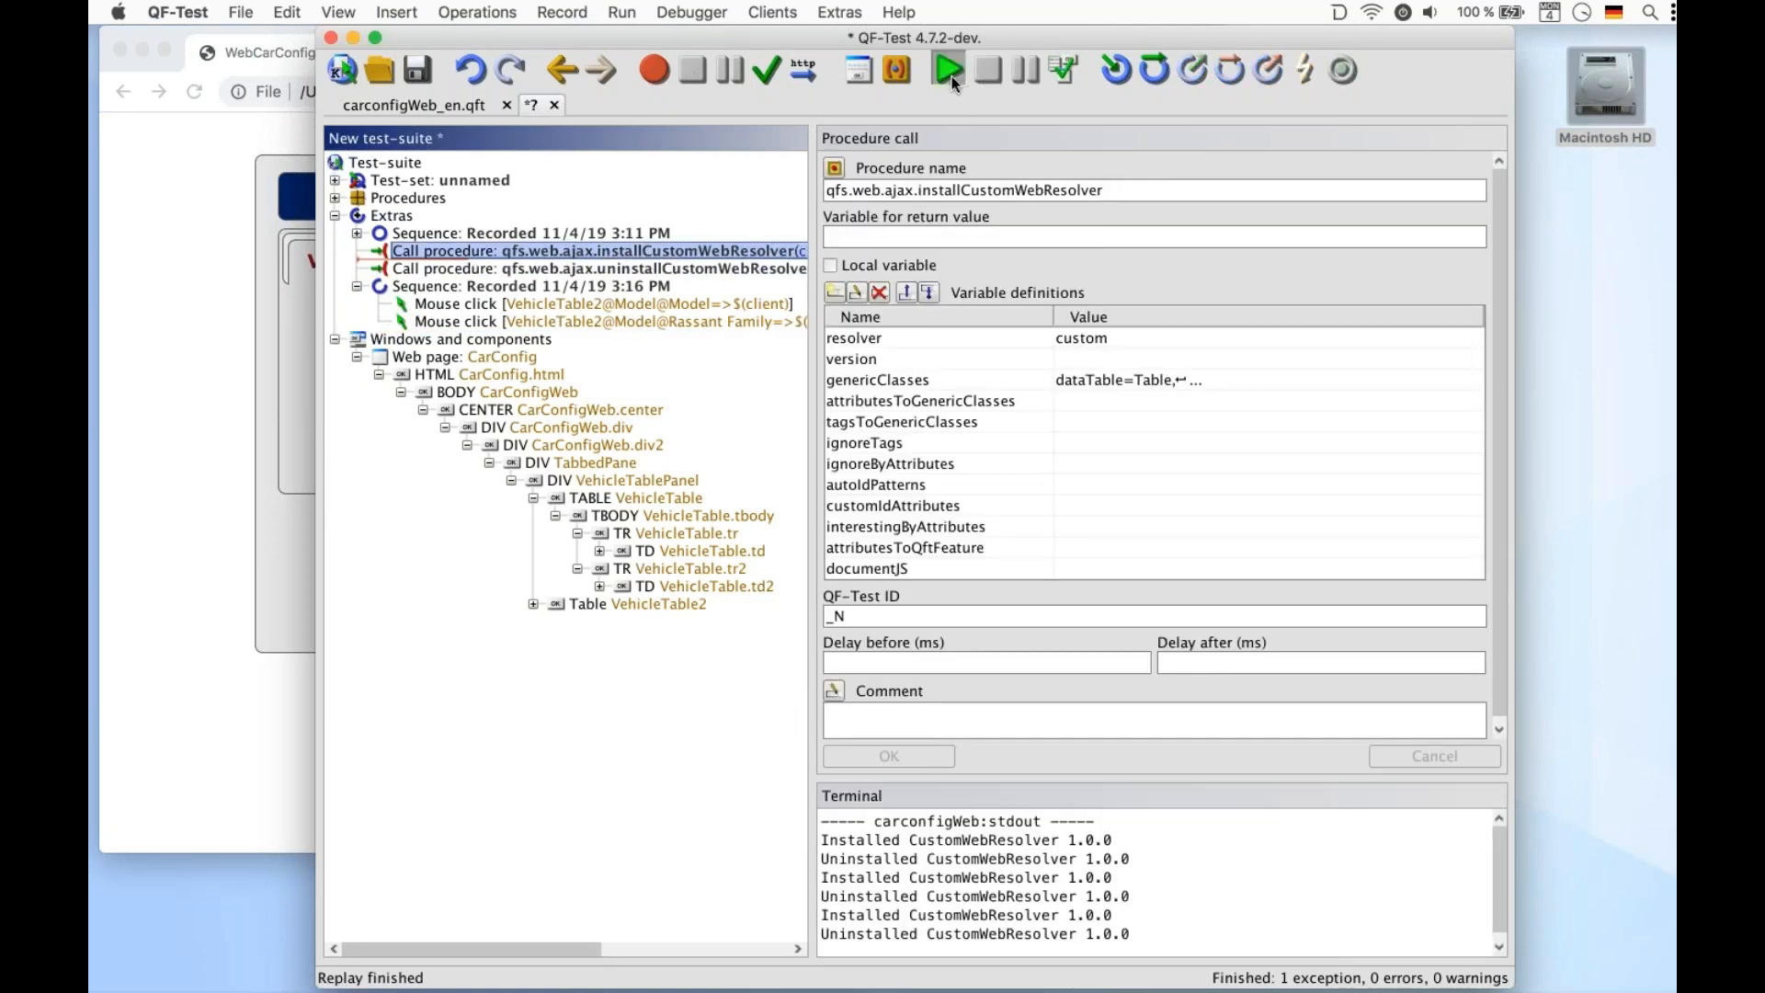
Shorten the row click's component ID to VehicleTable2@Model@Rassant and replay it
click(689, 321)
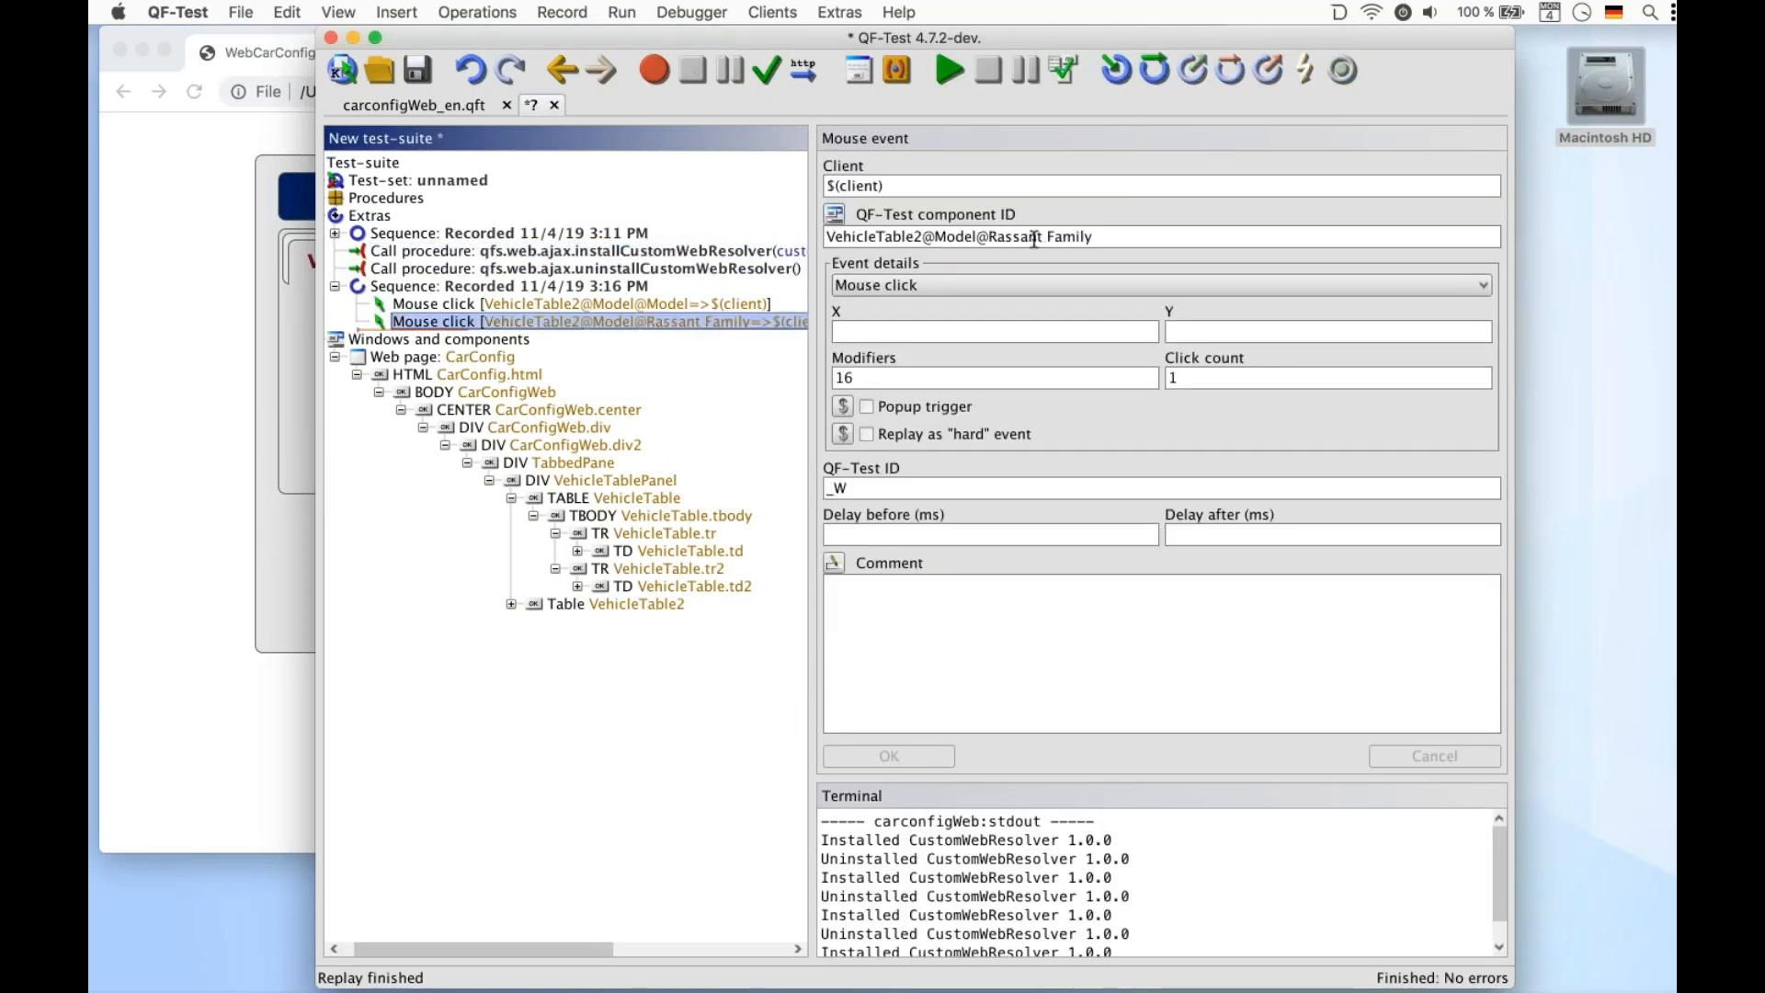
drag(1041, 235, 1272, 236)
key(BackSpace)
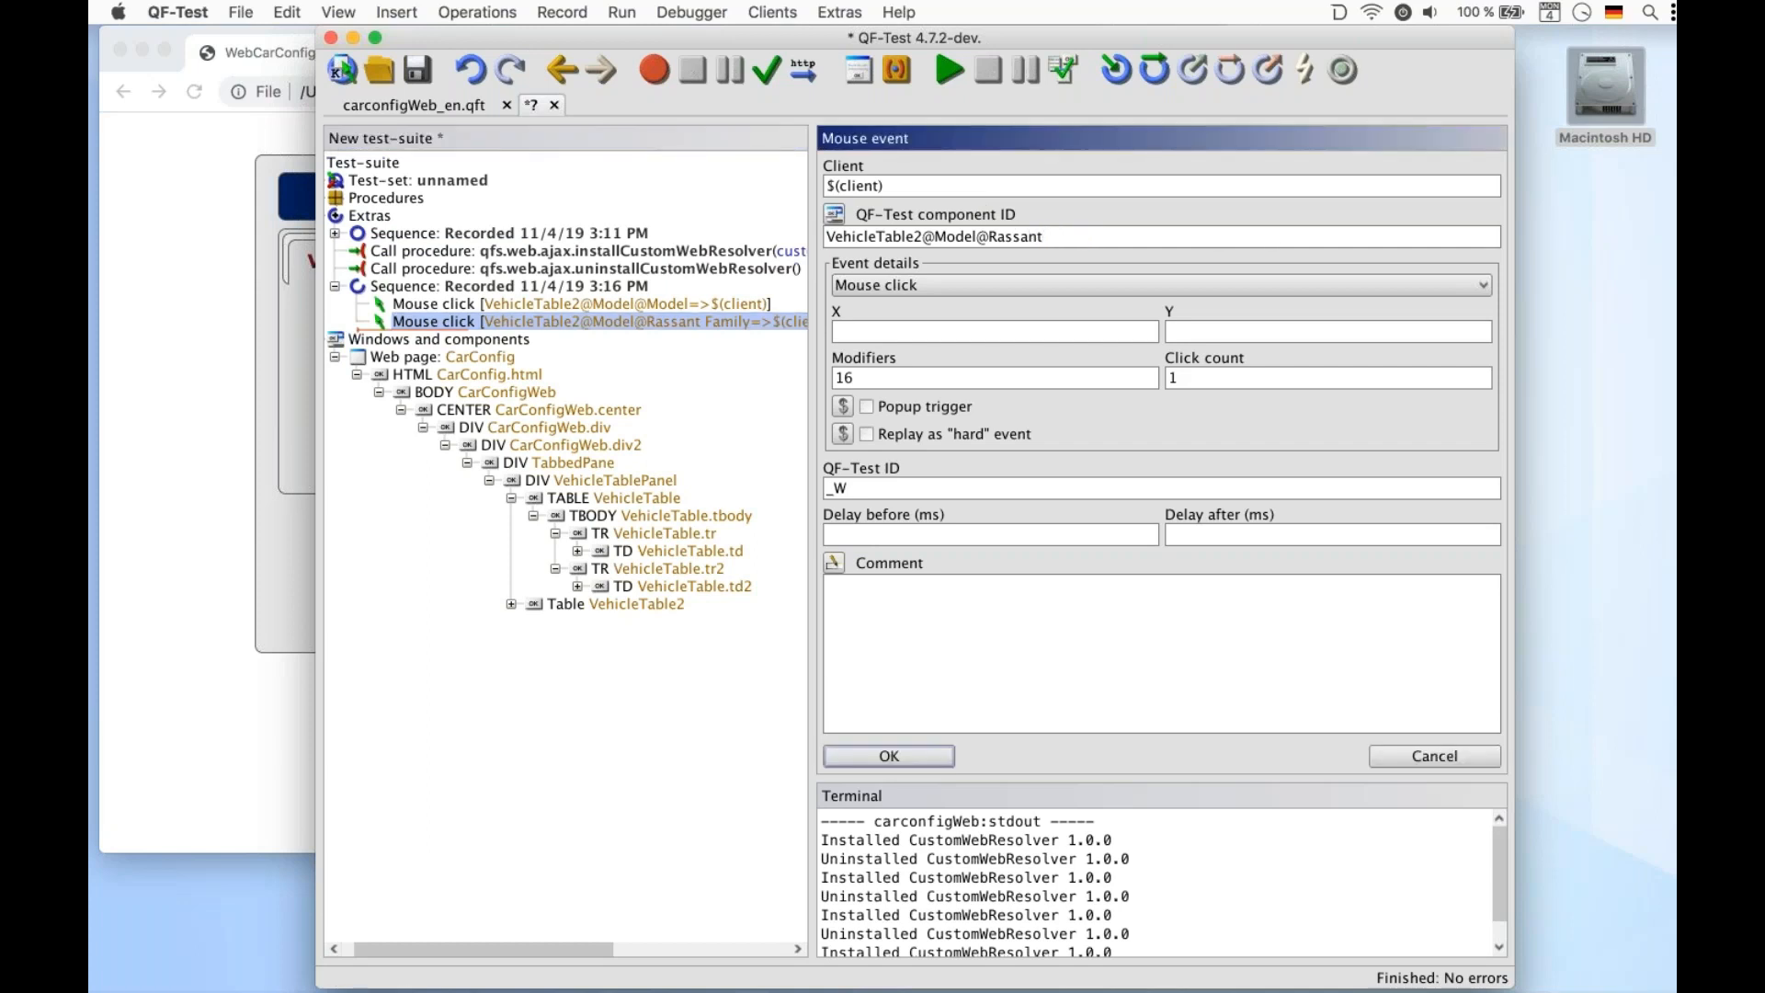
click(947, 69)
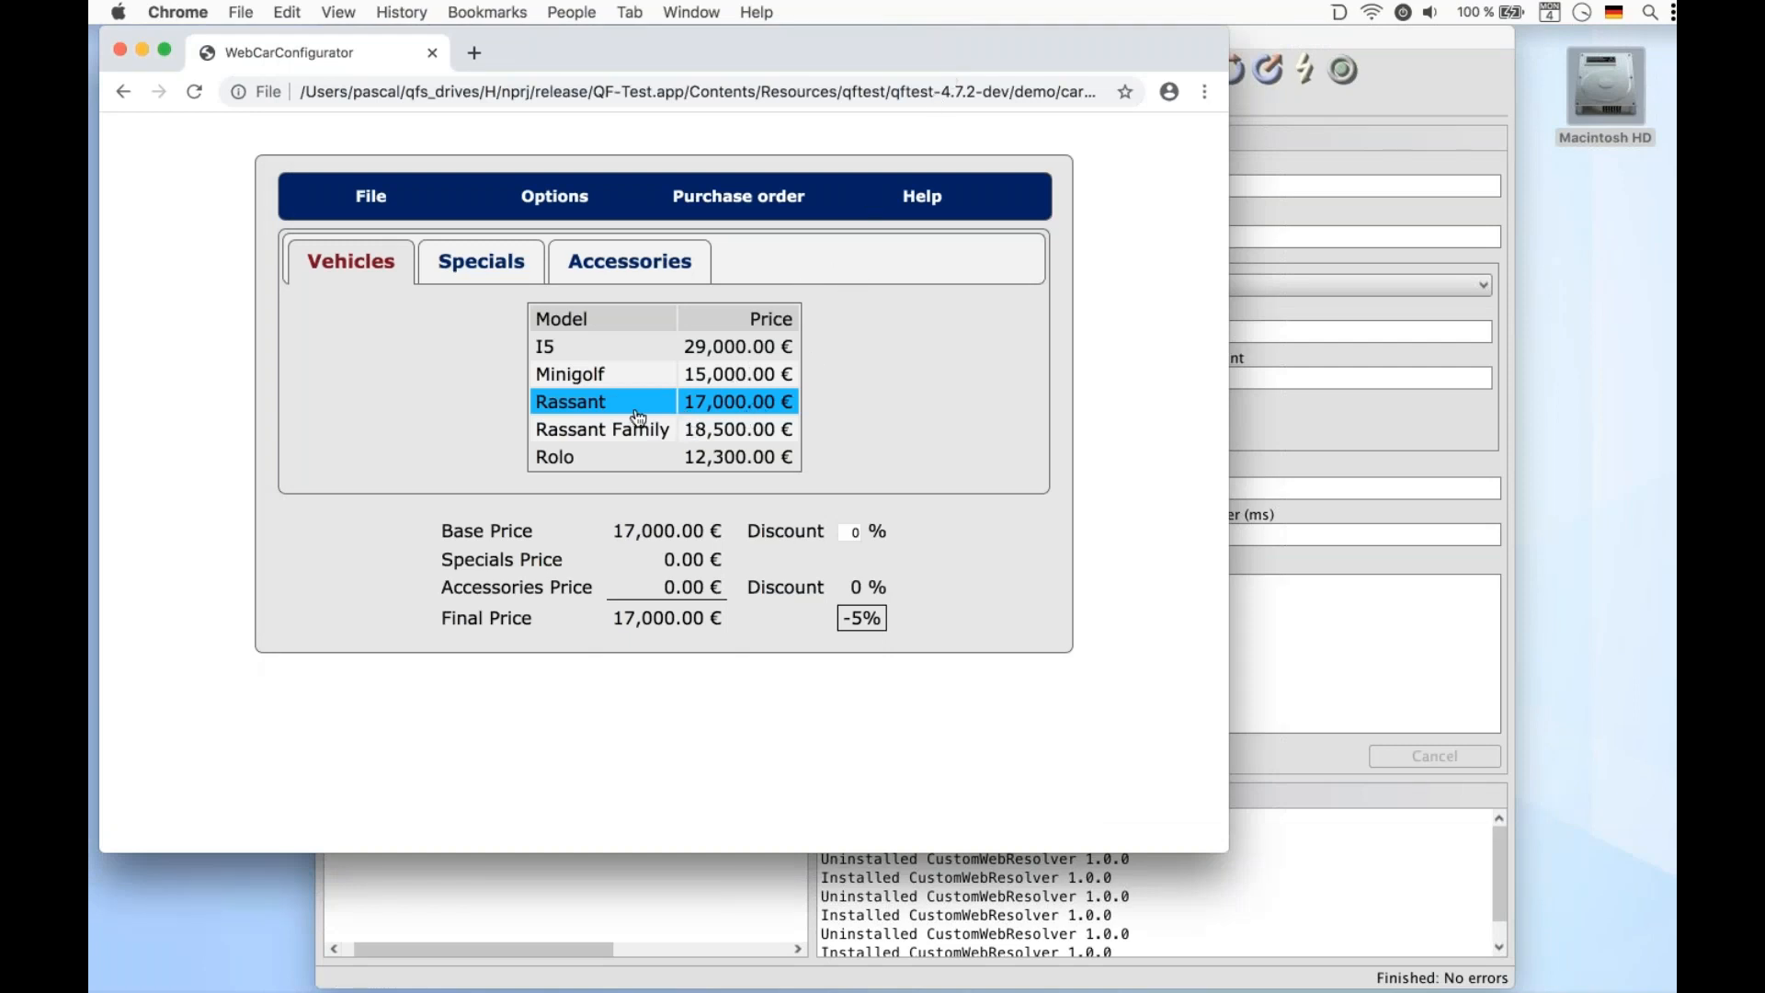
click(1321, 887)
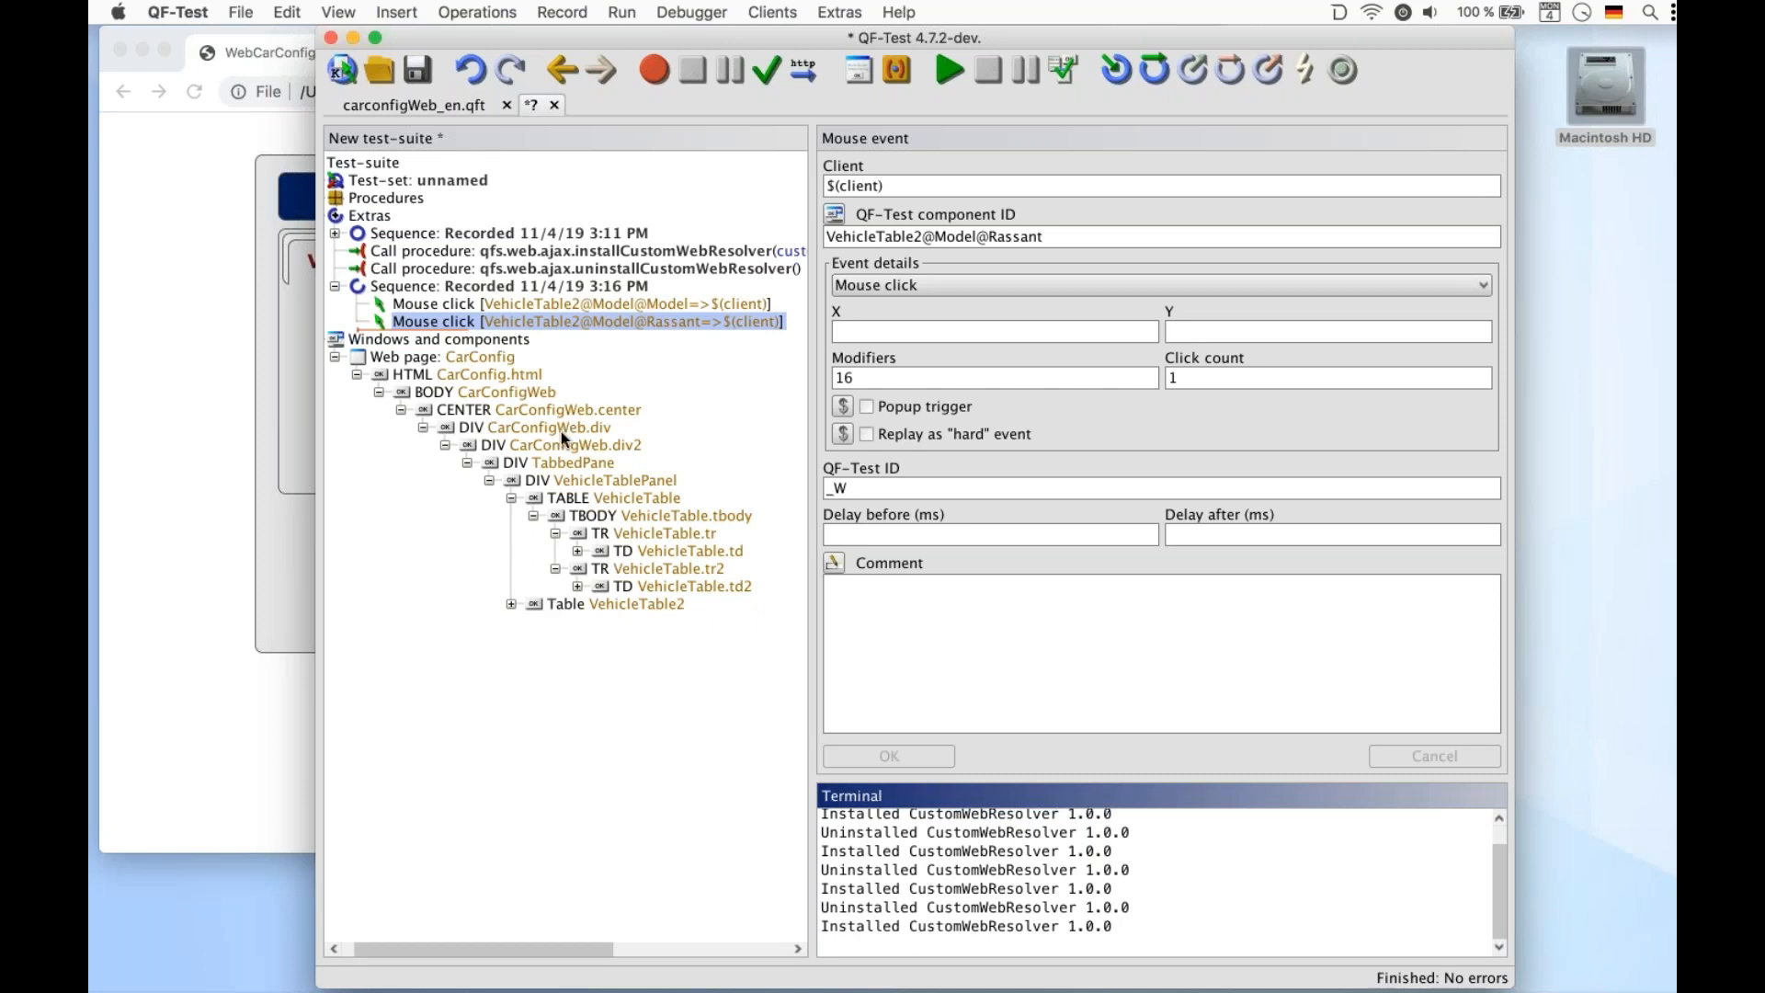
Undo the last three edits, removing the second recorded sequence and its table component
click(579, 251)
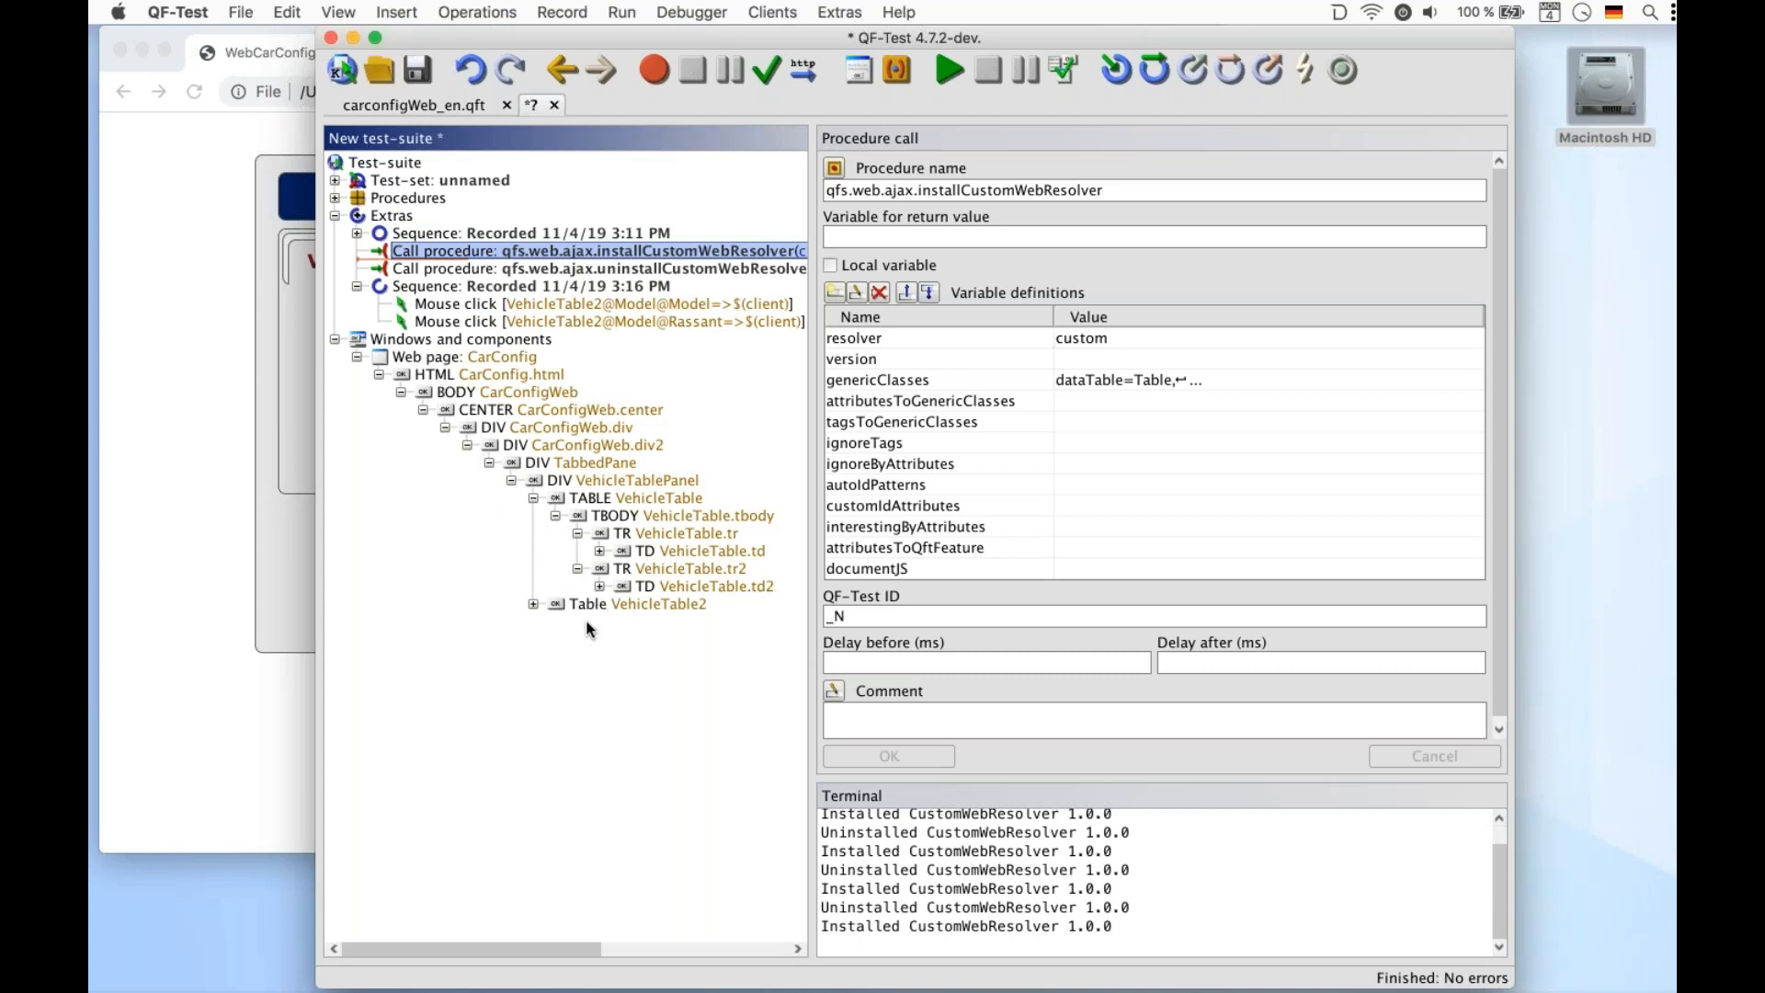
key(super+z)
key(super+z)
key(super+z)
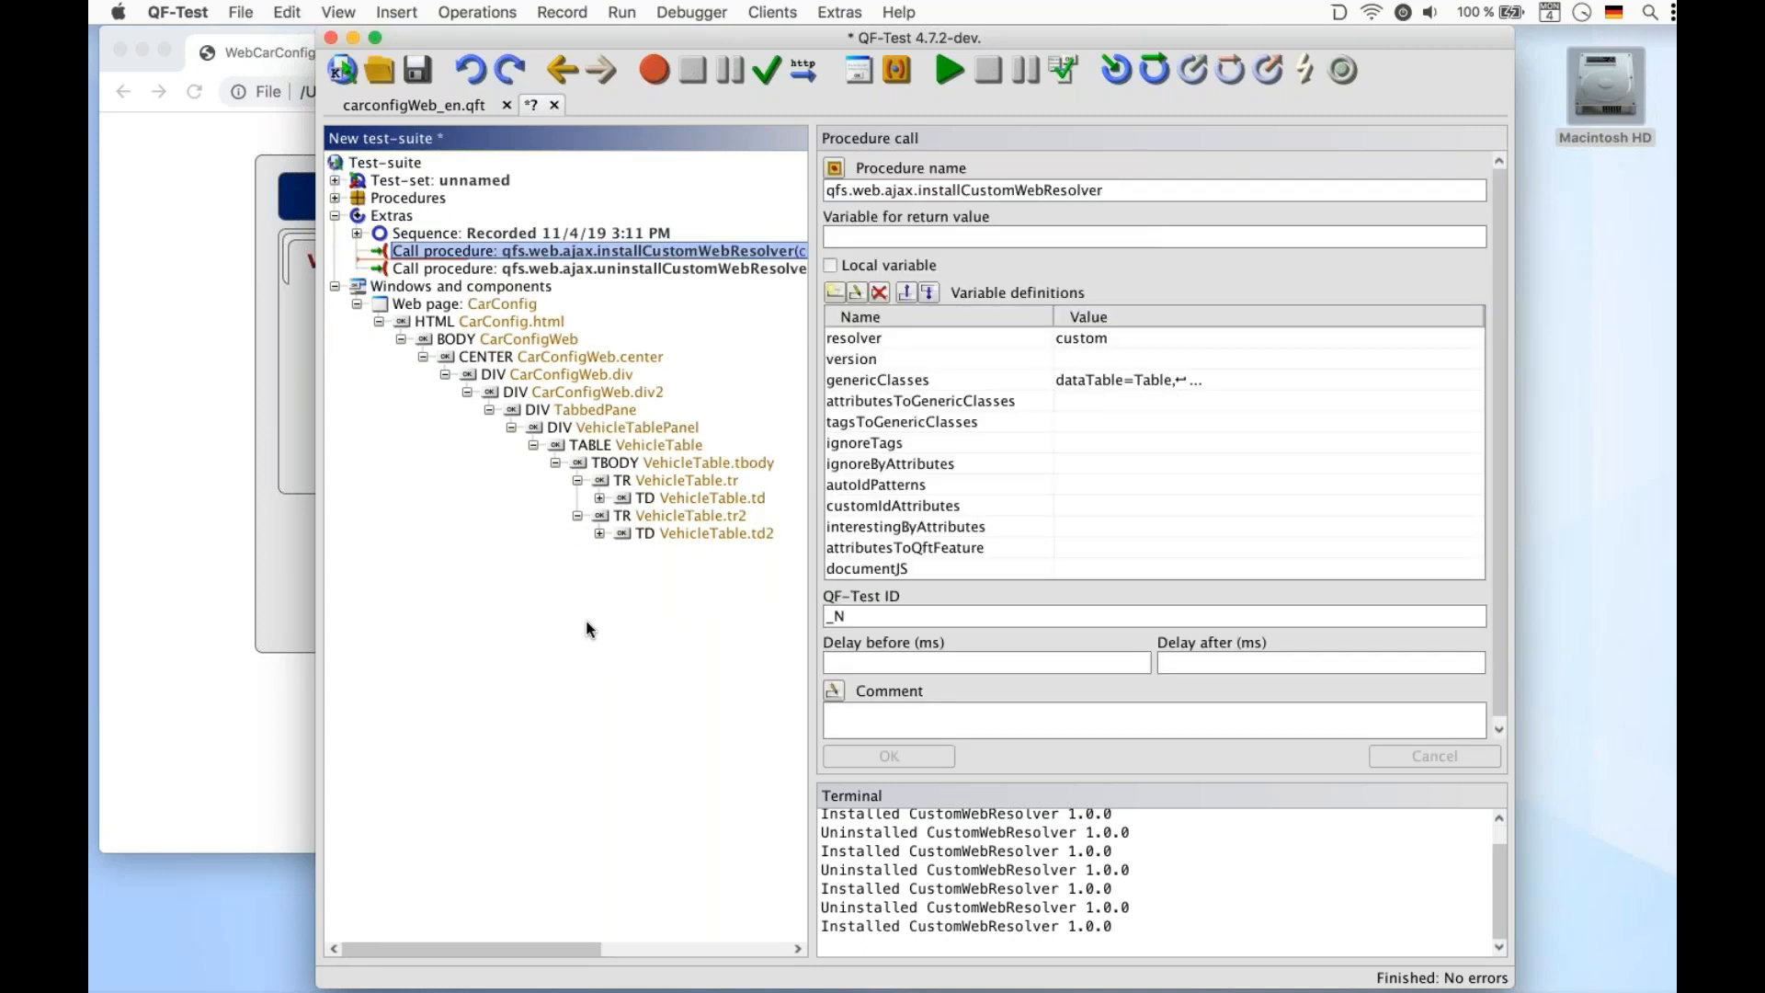
Set ignoreTags in the install resolver call to DIV,CENTER and run the call
click(1048, 380)
click(1073, 445)
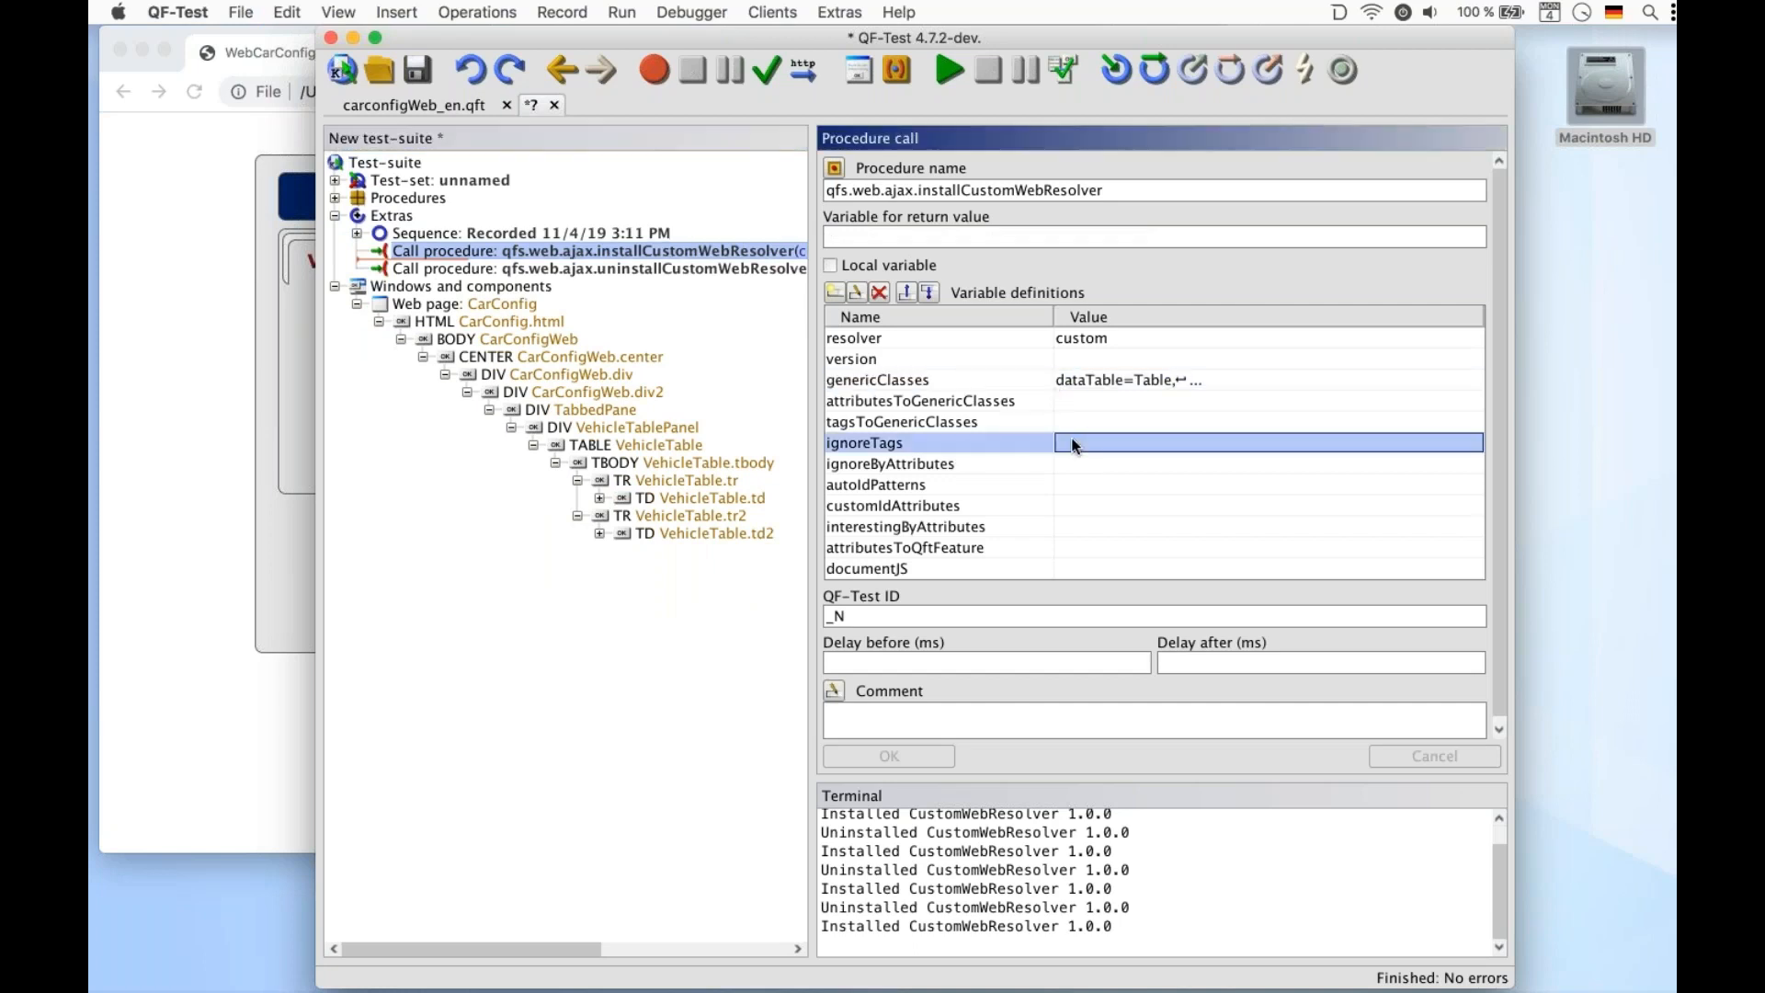
click(1072, 445)
text(DIV)
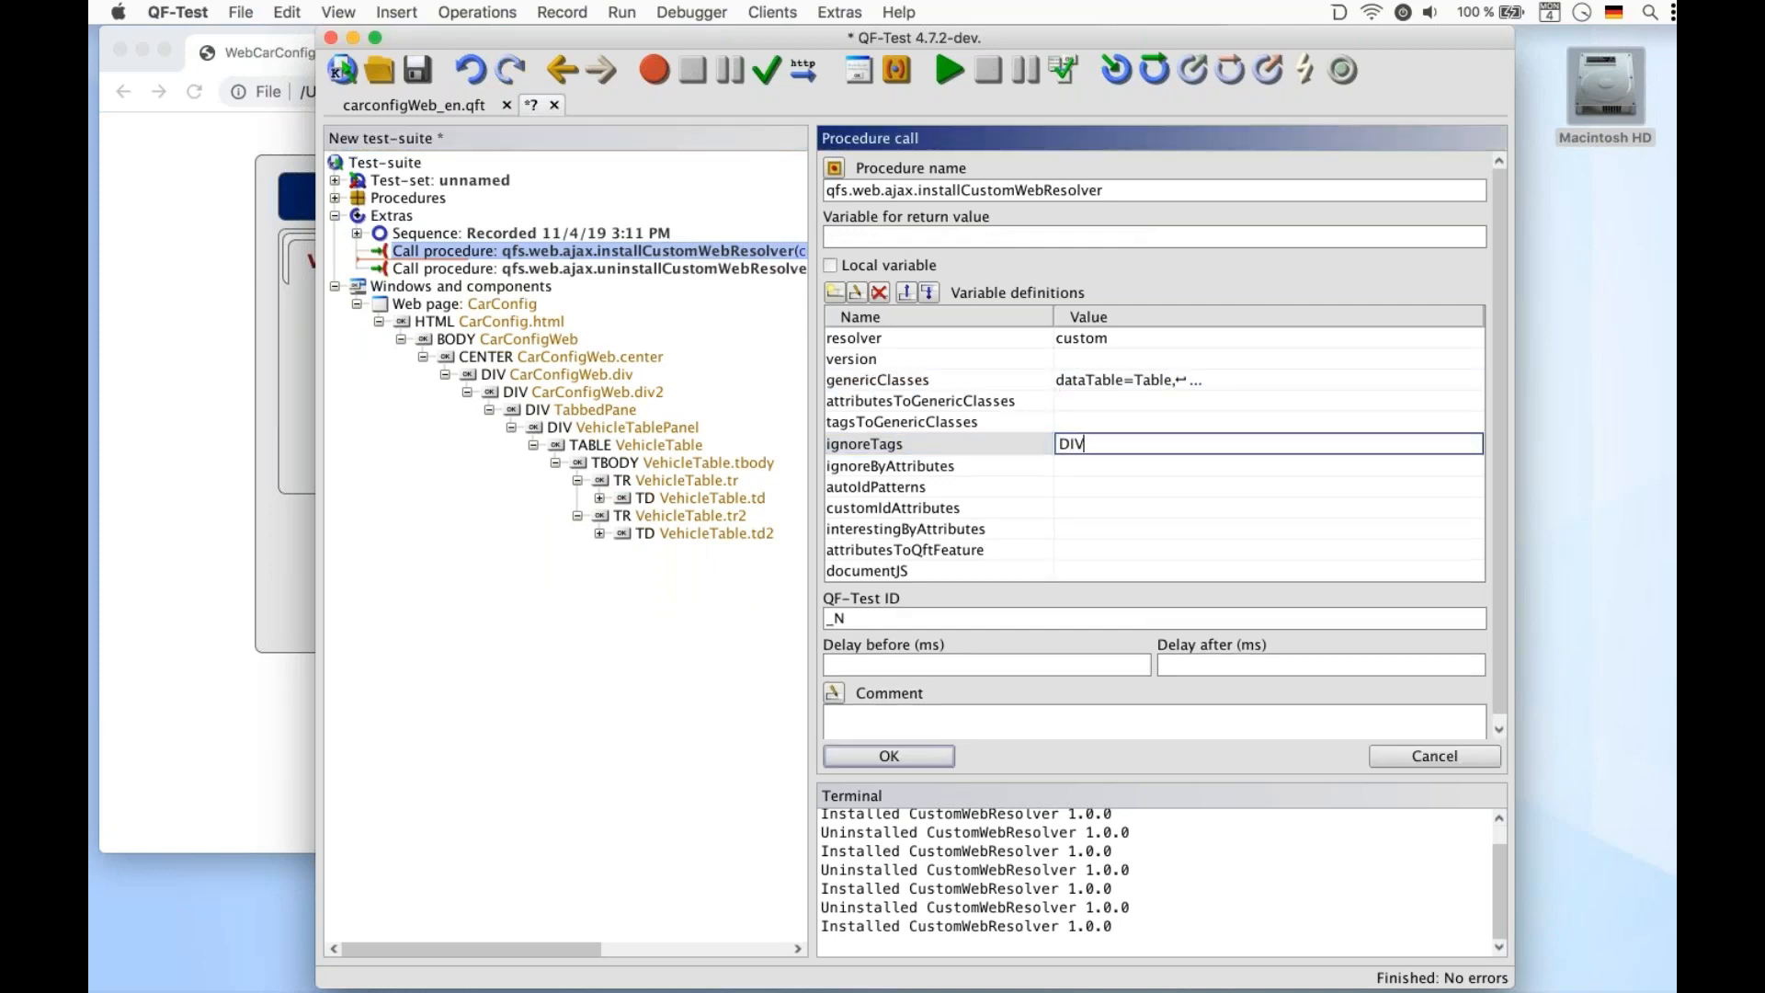
text(,CENTER)
click(871, 758)
click(960, 70)
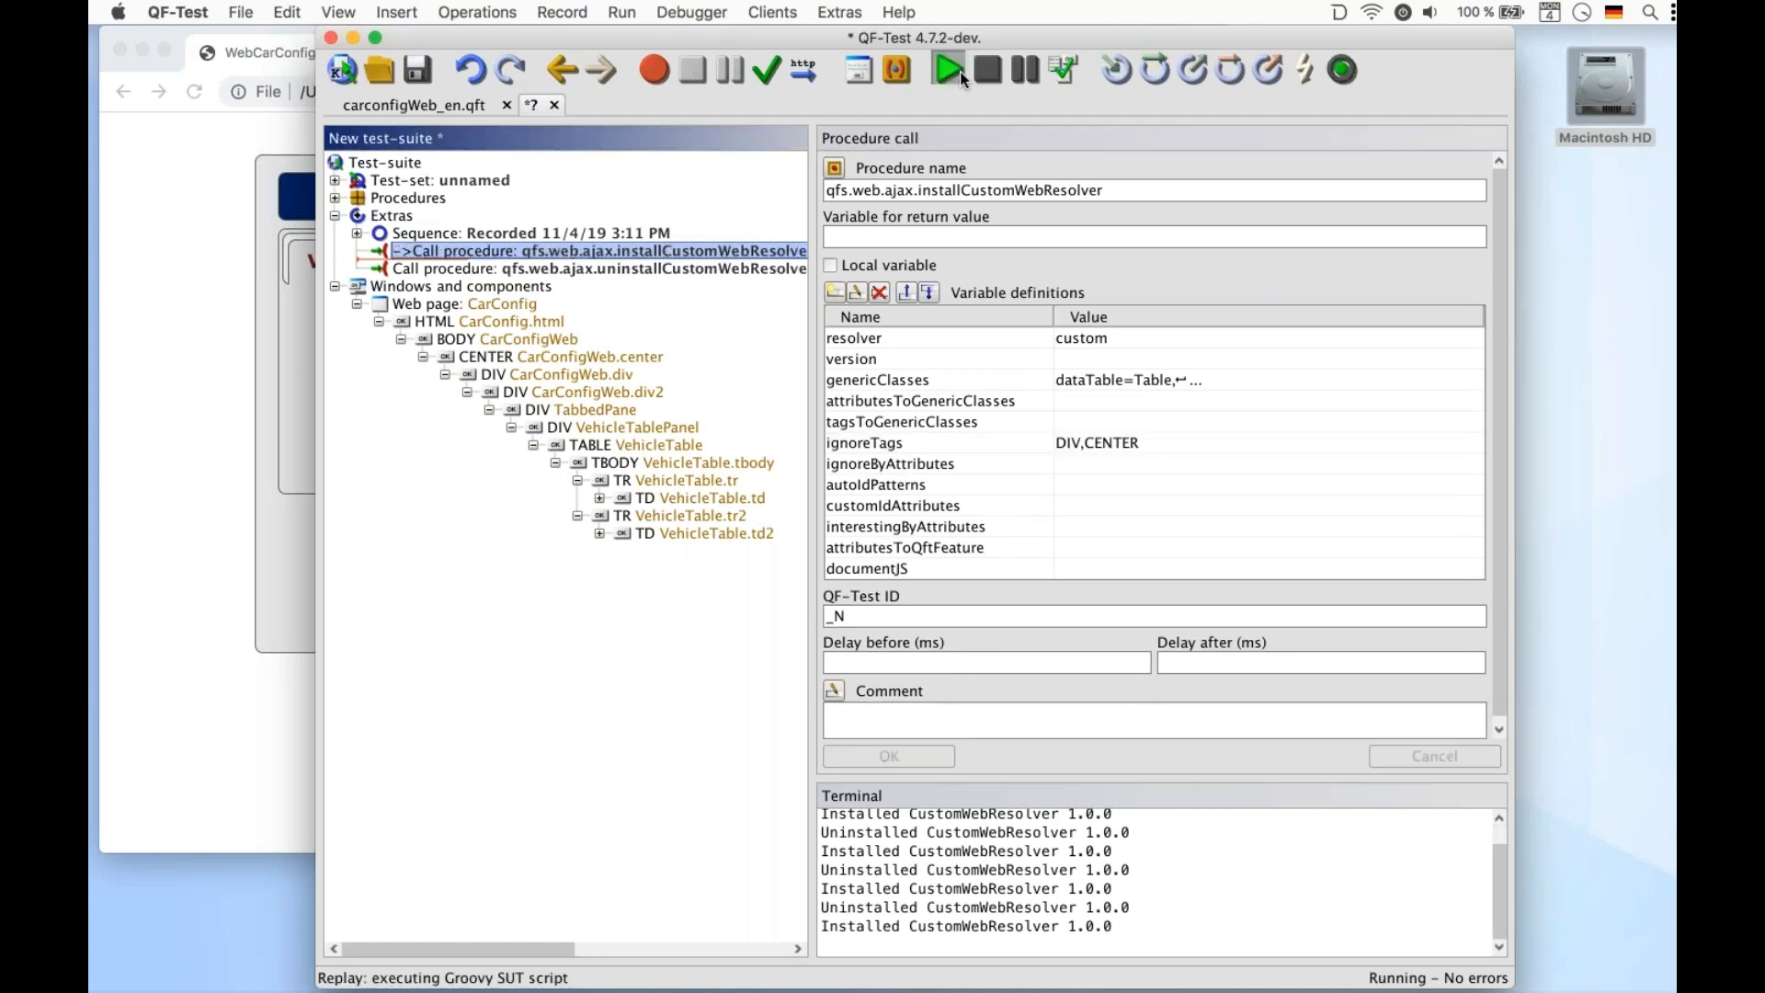
Record a click on the I5 row of the vehicle table in the configurator
click(198, 327)
click(555, 346)
click(497, 933)
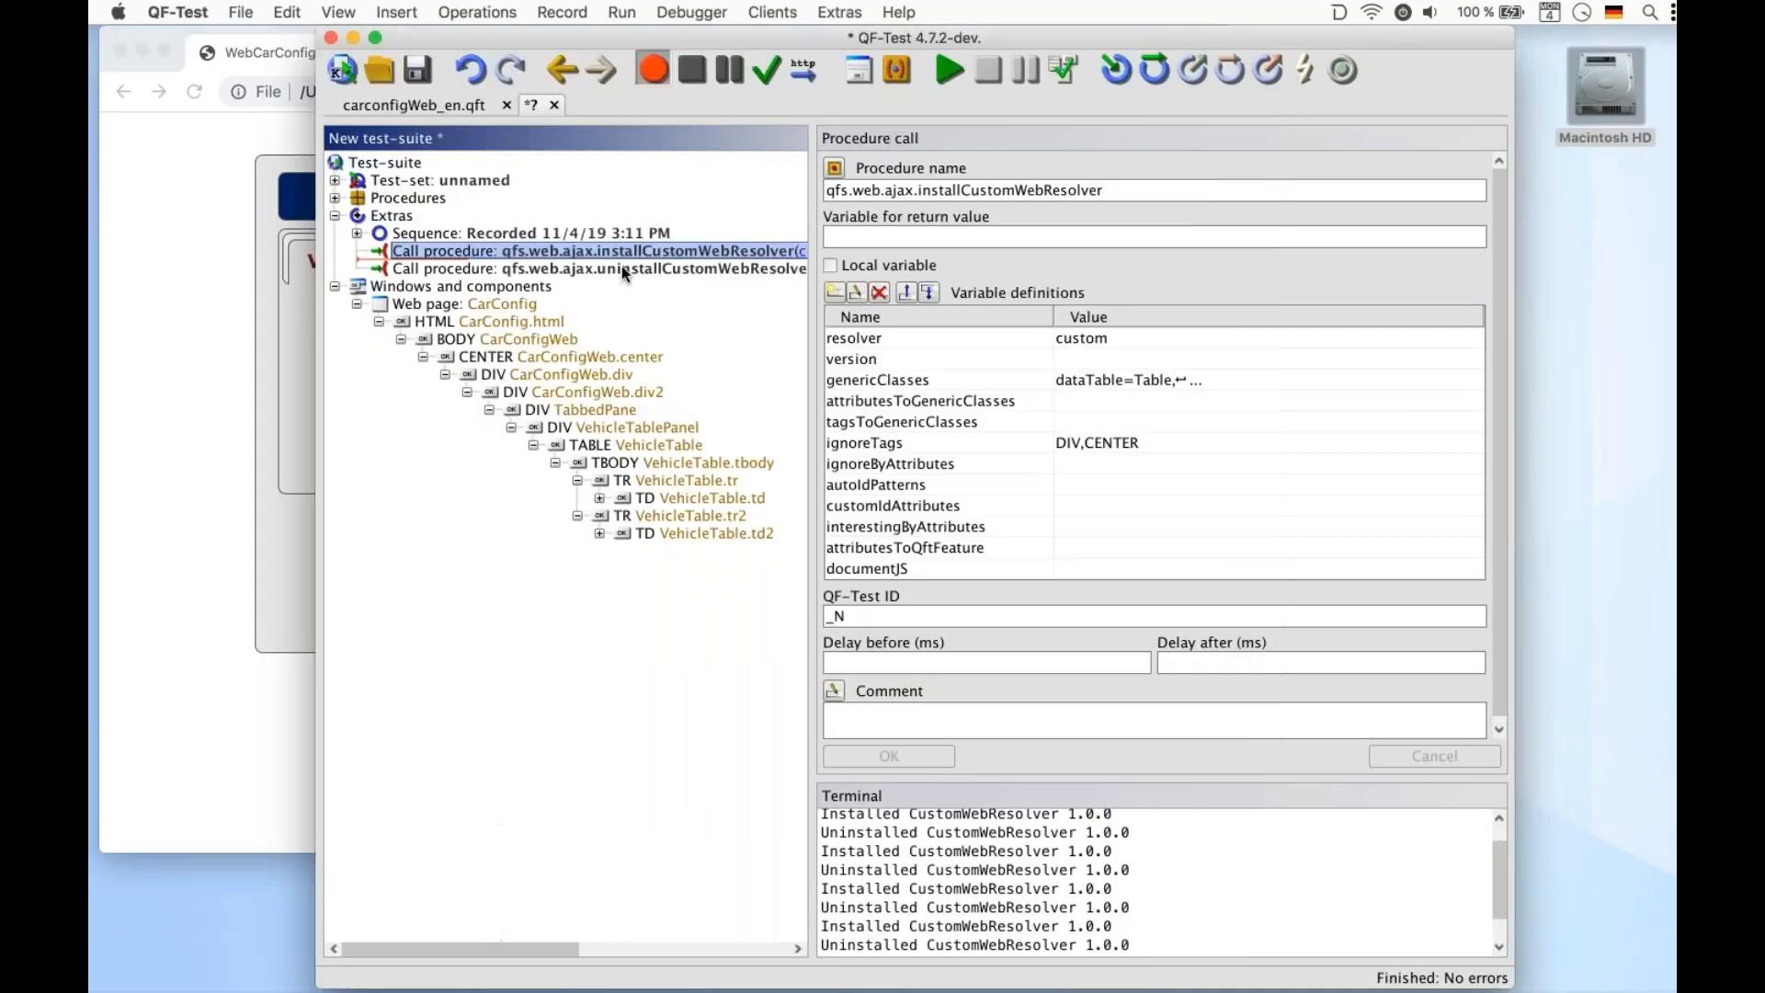
click(700, 76)
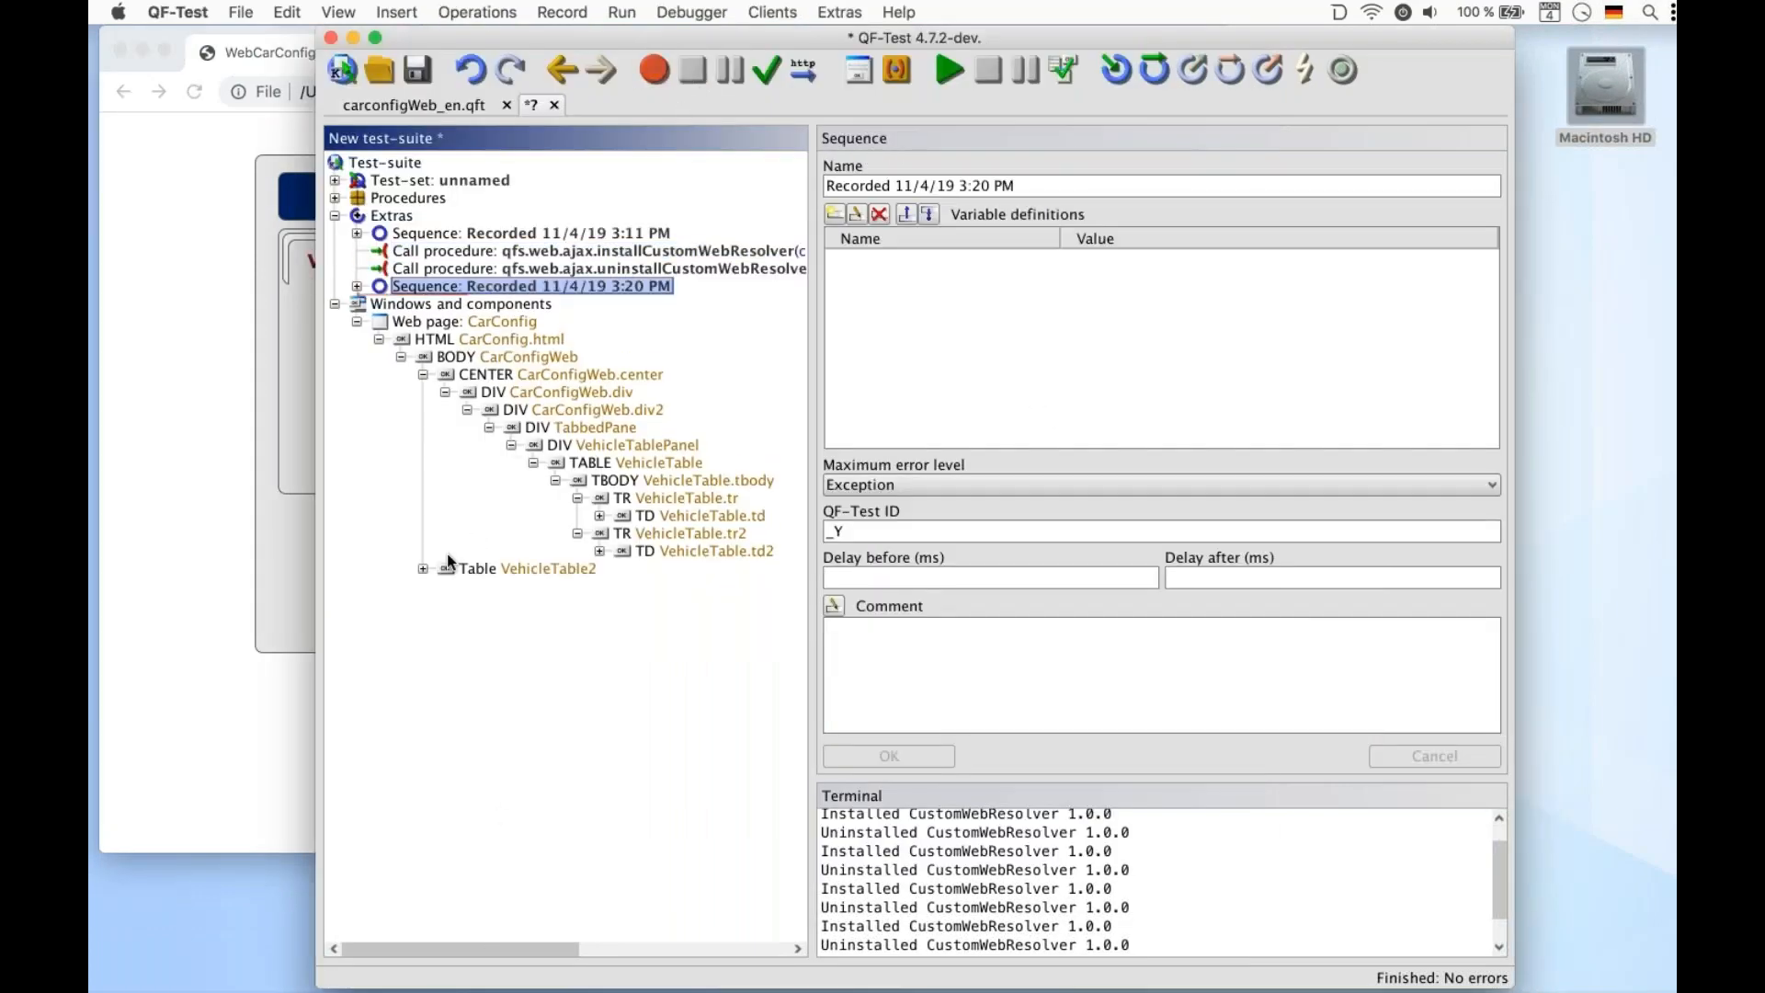
Inspect the recorded VehicleTable2 component and its place in the component tree
click(511, 569)
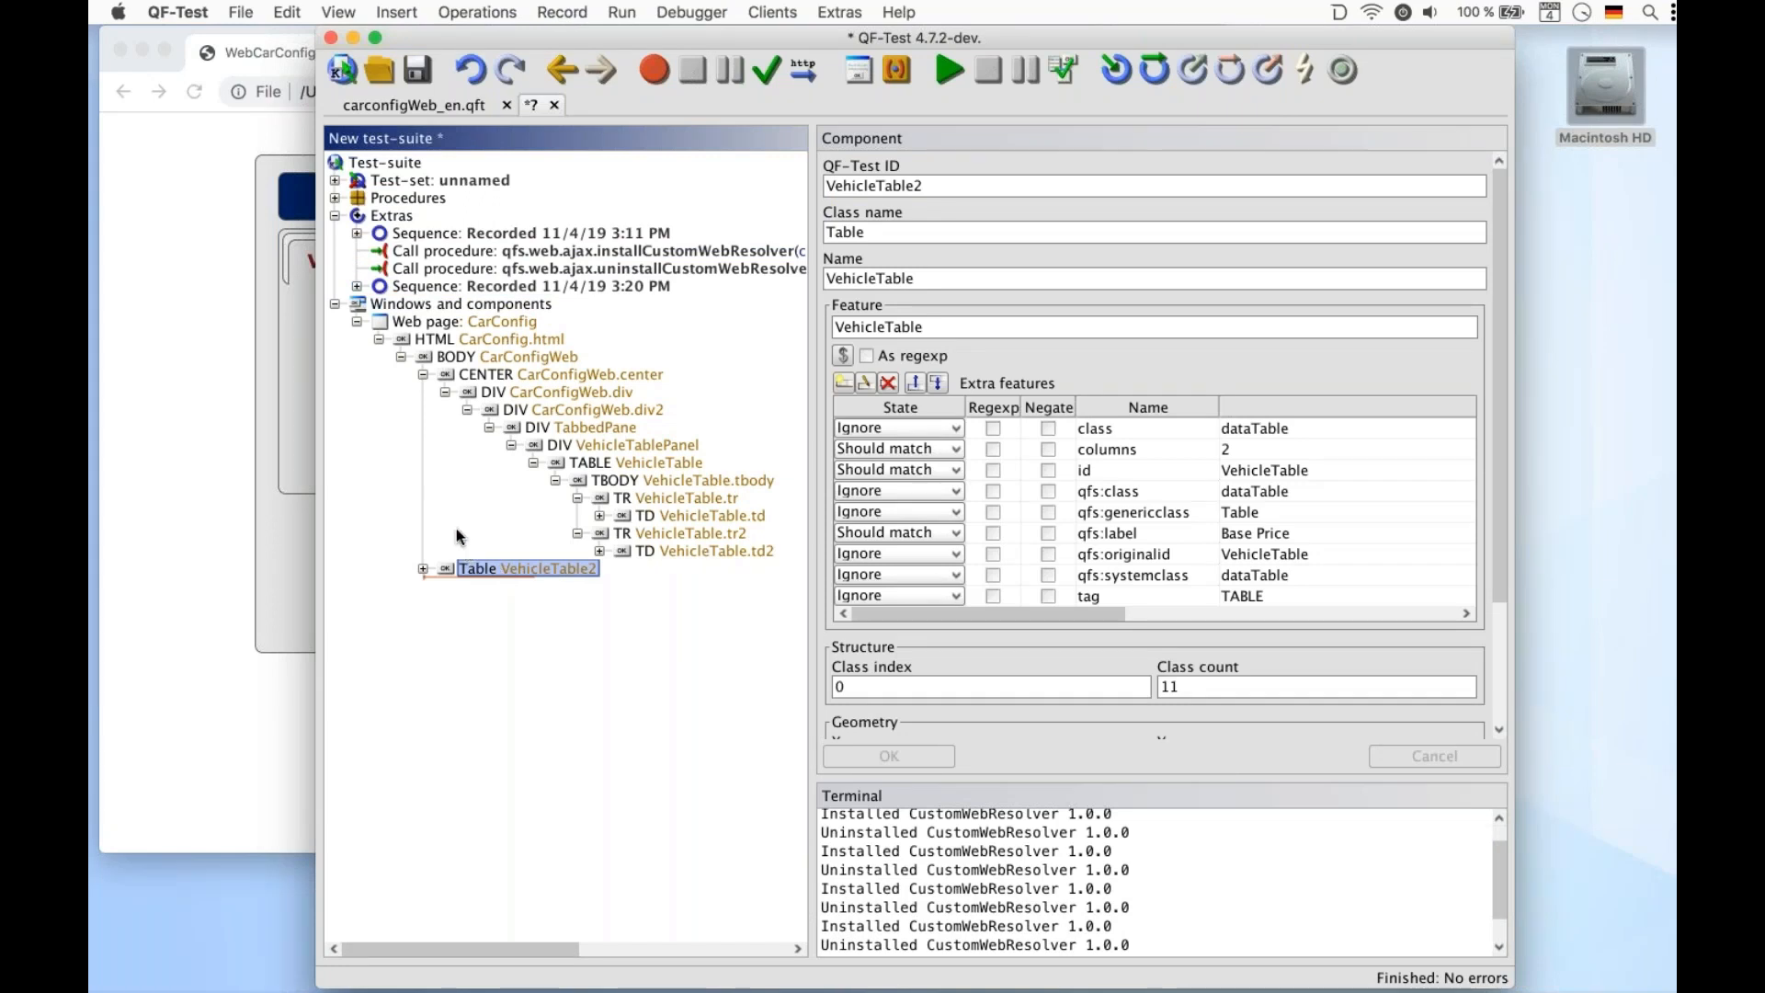
click(421, 374)
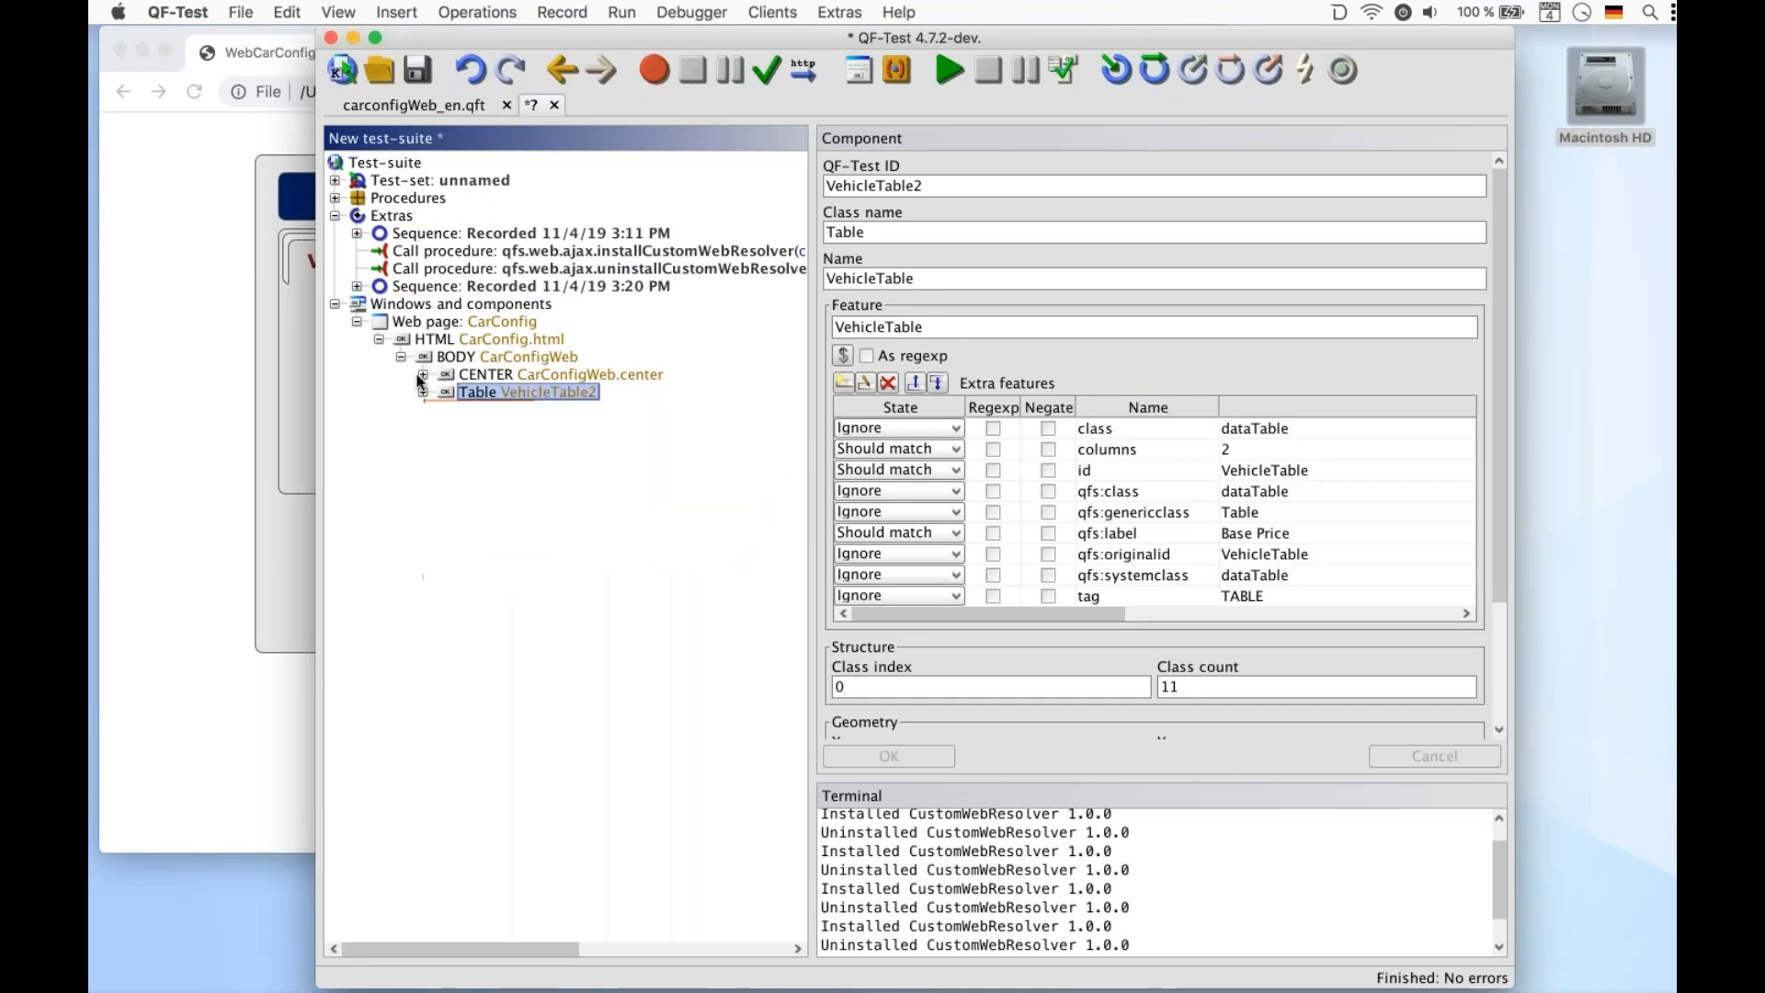
click(422, 374)
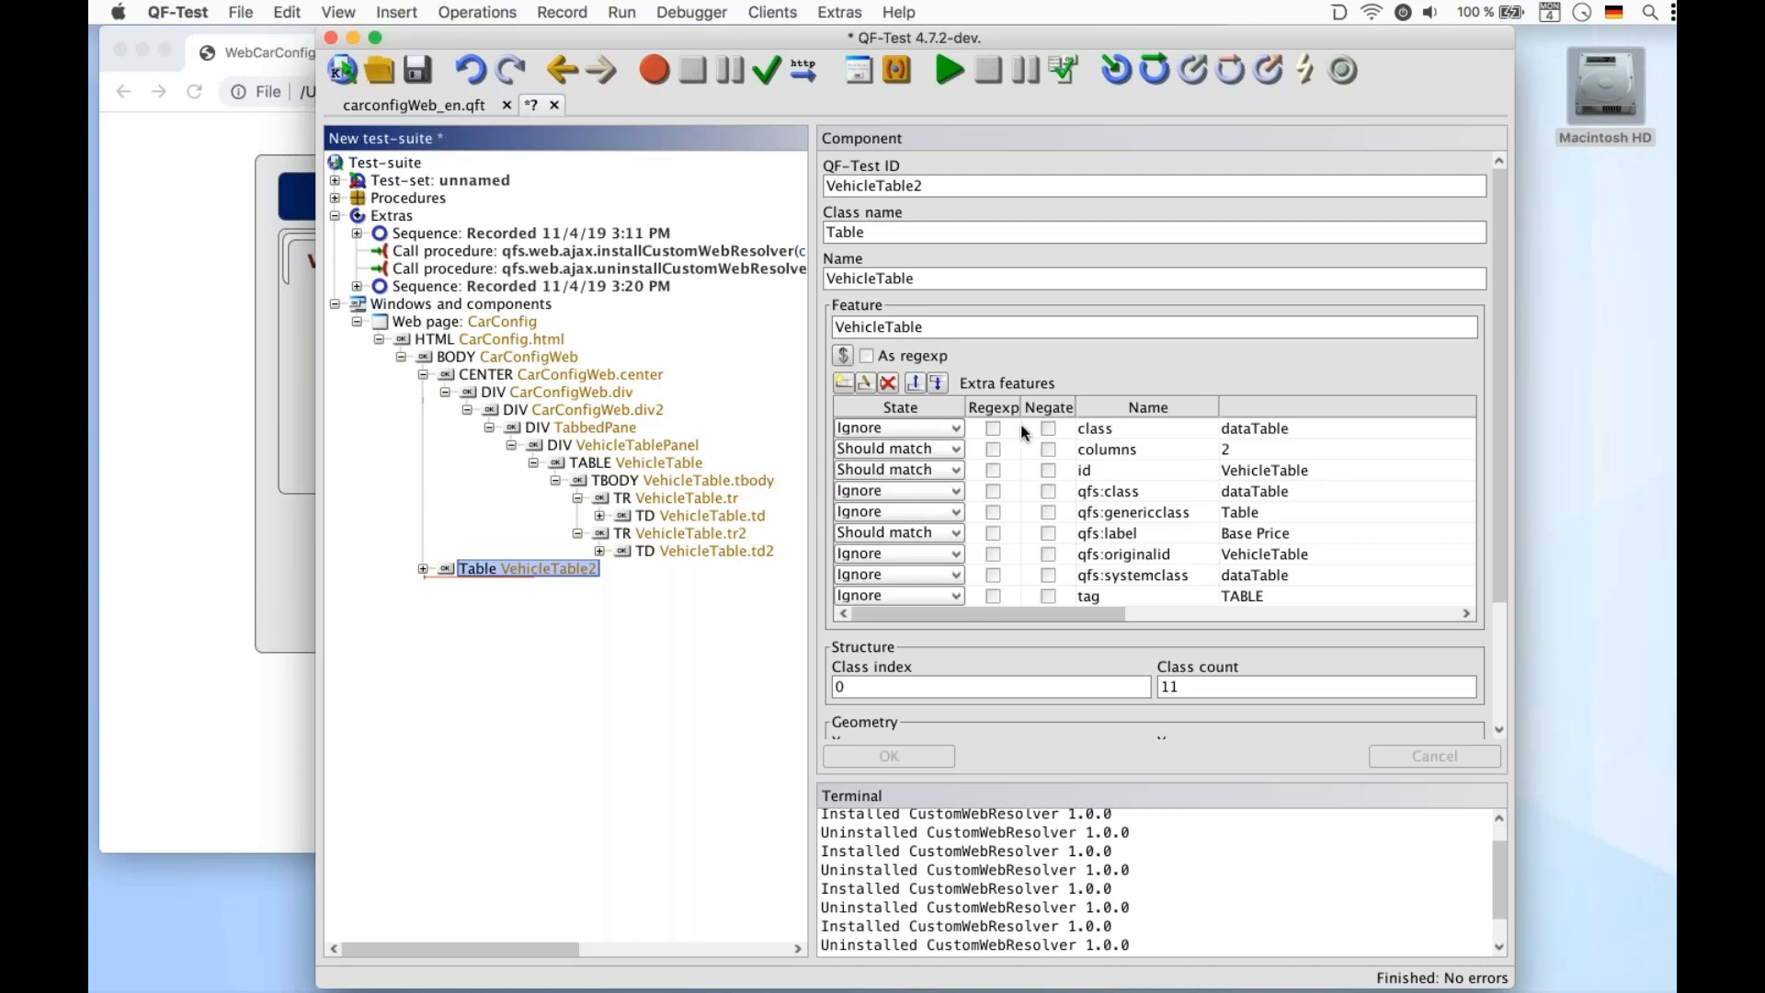
Change the recorded mouse click's QF-Test component ID to VehicleTable2@Model&5 and apply it
click(360, 287)
click(416, 303)
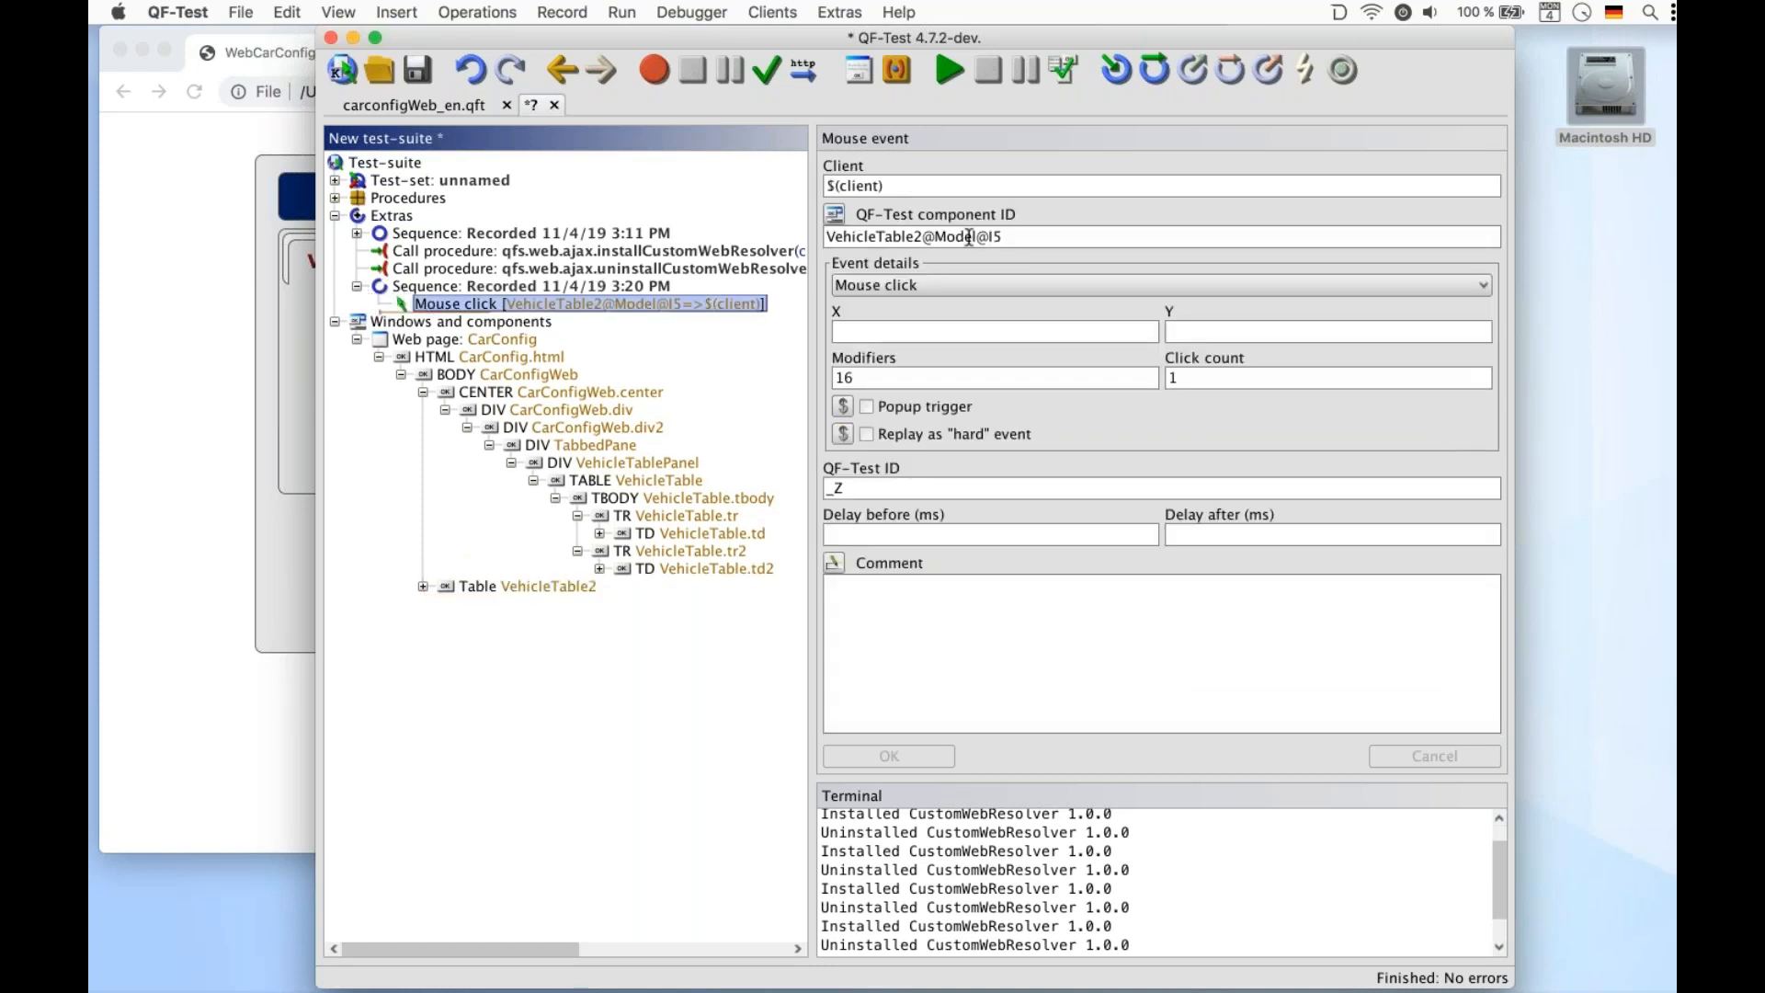
click(984, 236)
key(BackSpace)
key(BackSpace)
key(BackSpace)
text(&)
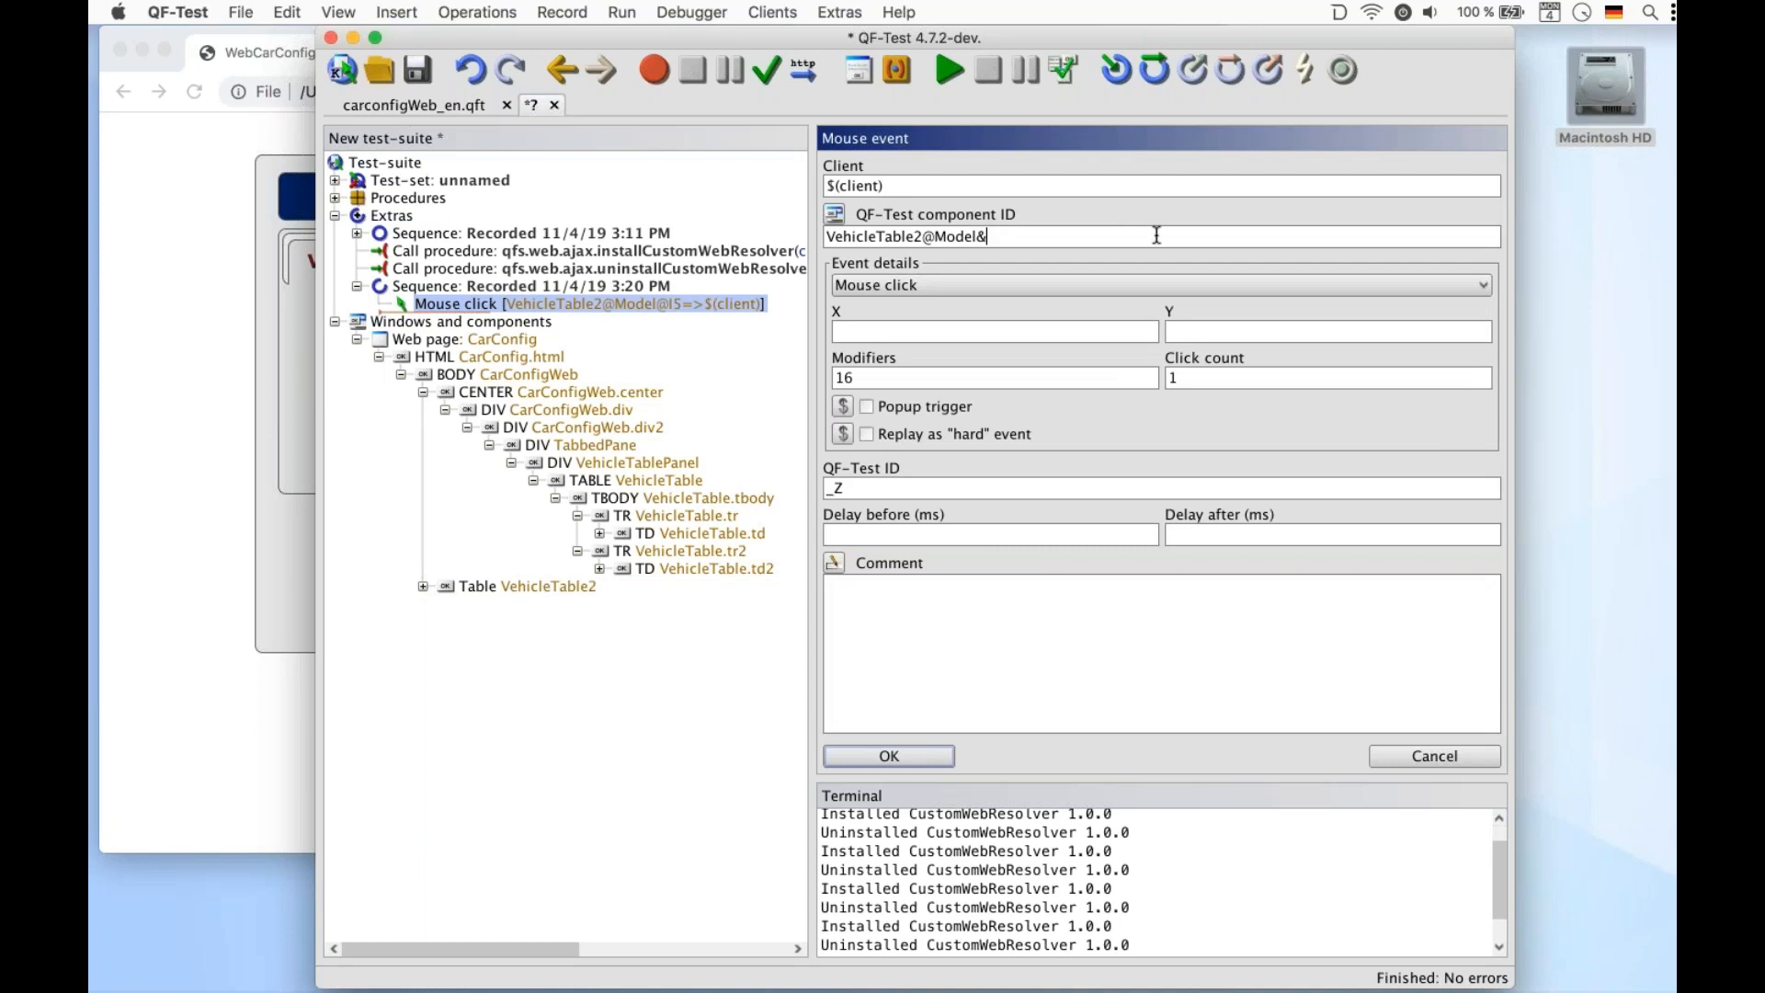
text(5)
click(918, 764)
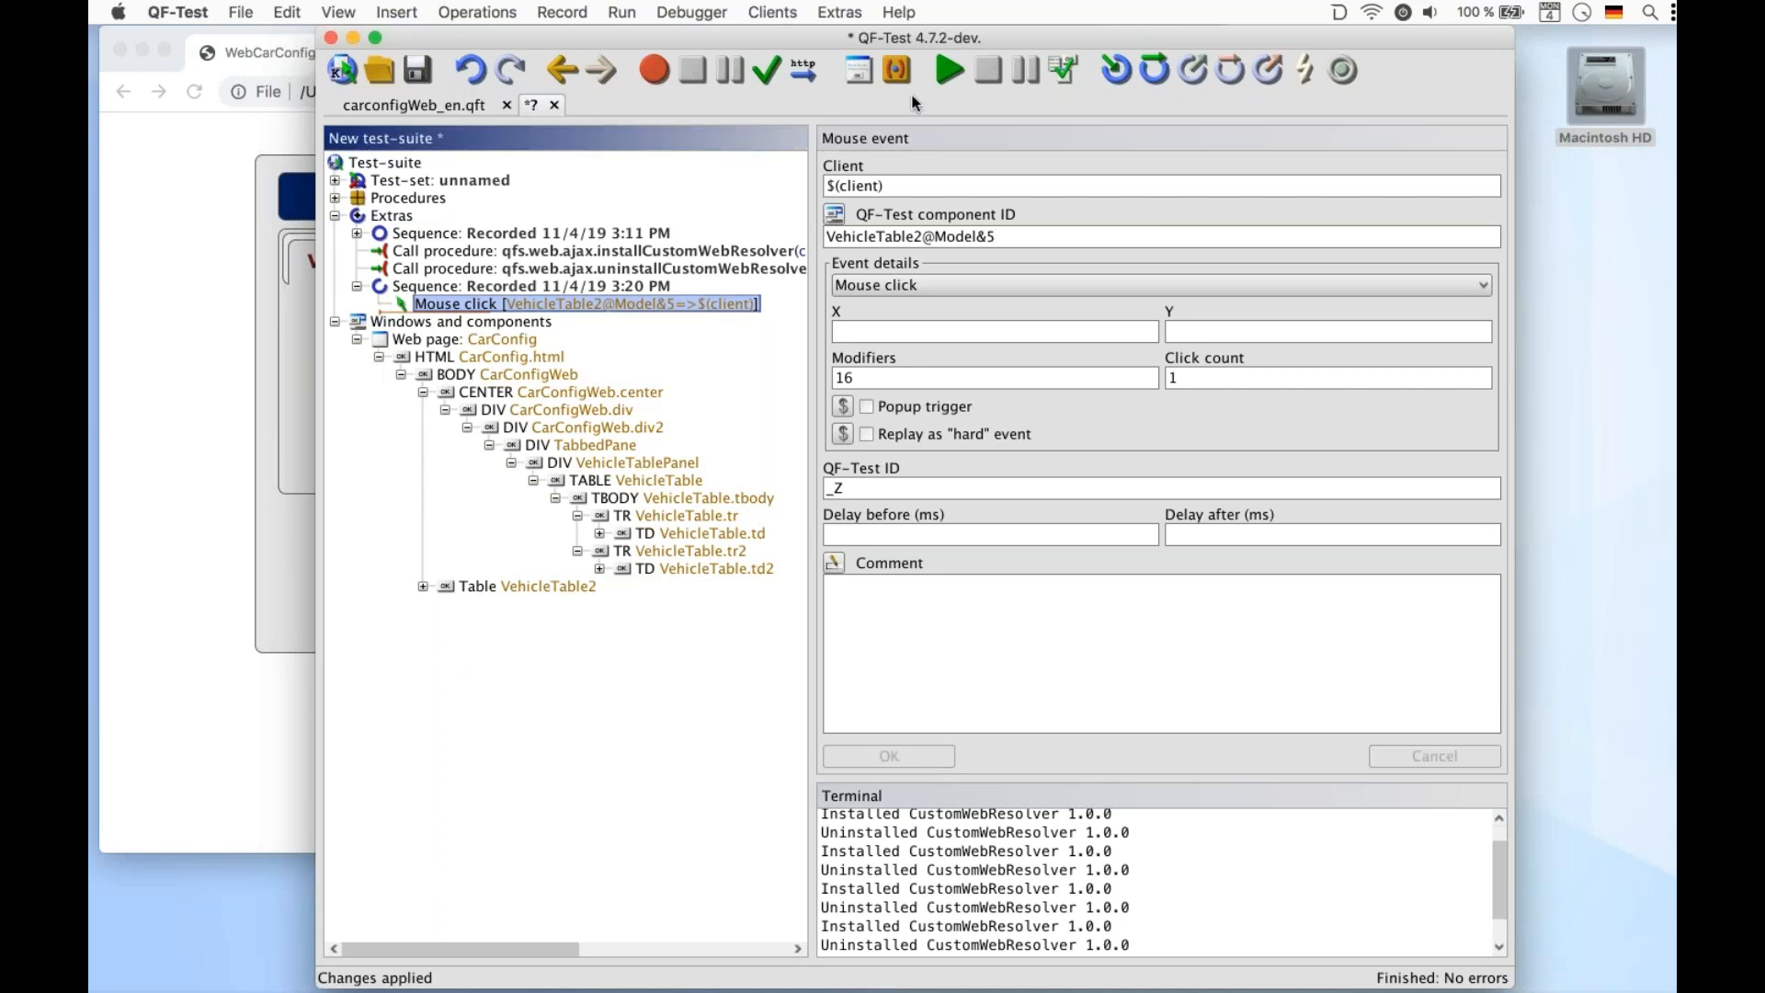
Replay the edited mouse click, then reselect the I5 row in the configurator's vehicle table
click(930, 79)
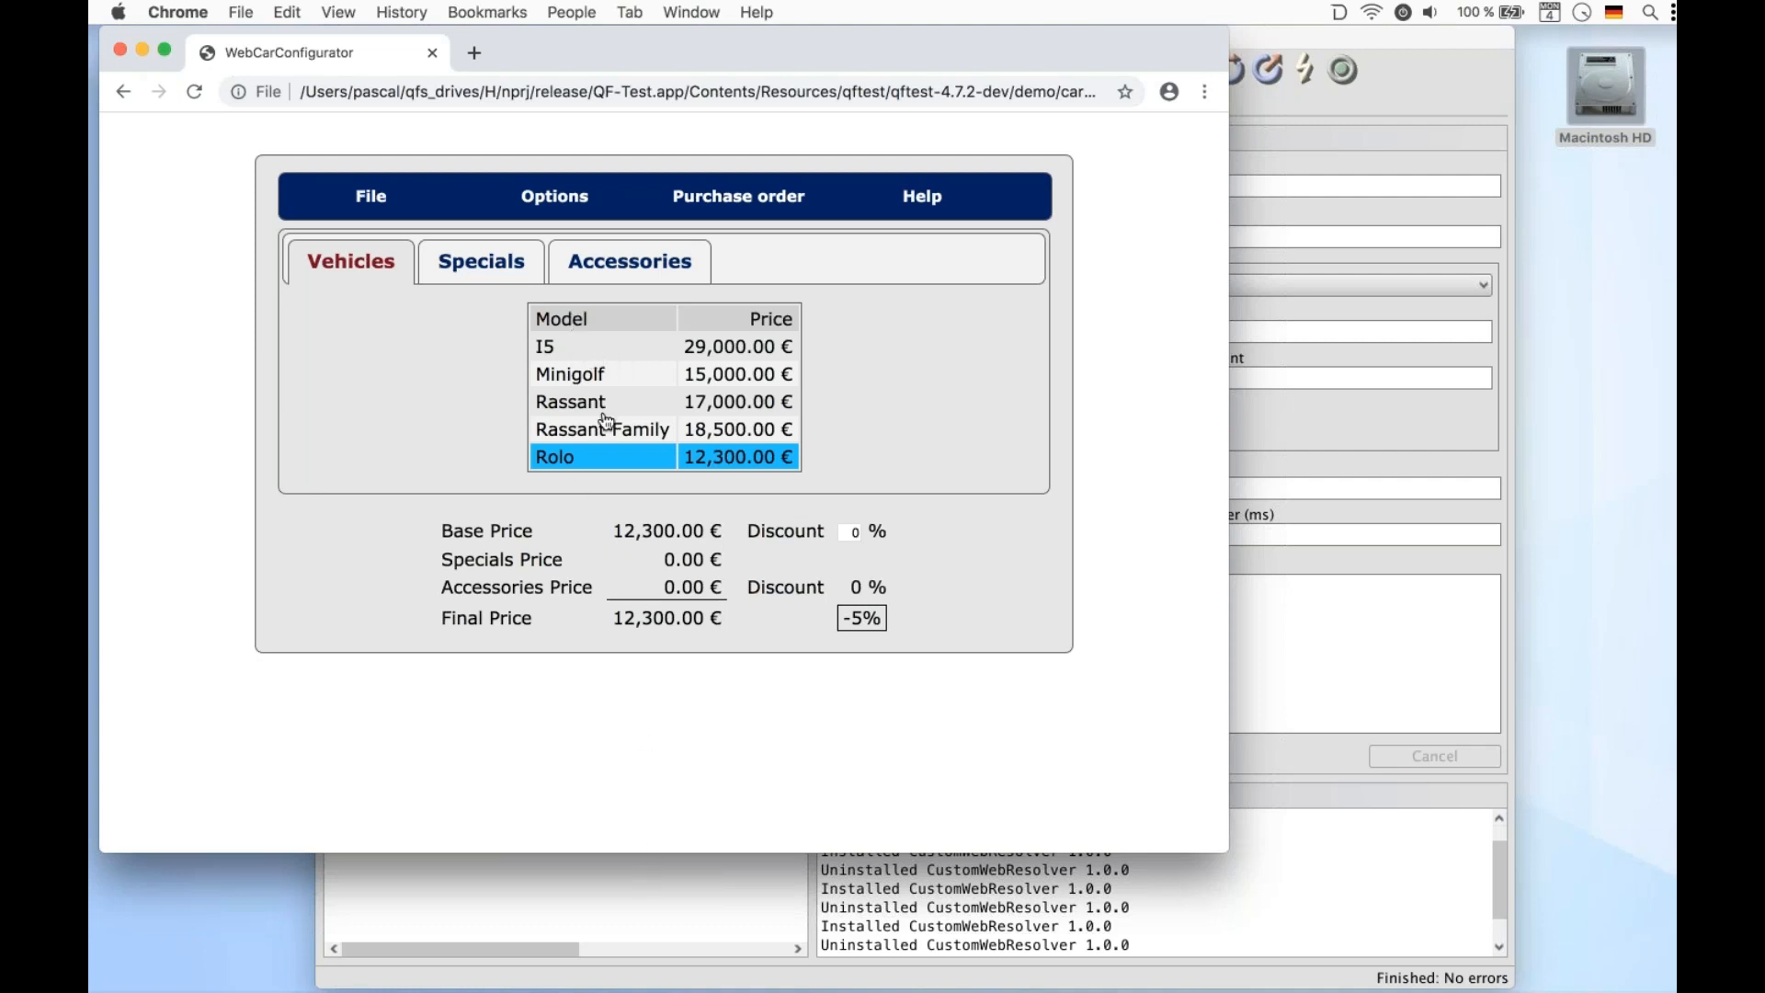
click(549, 354)
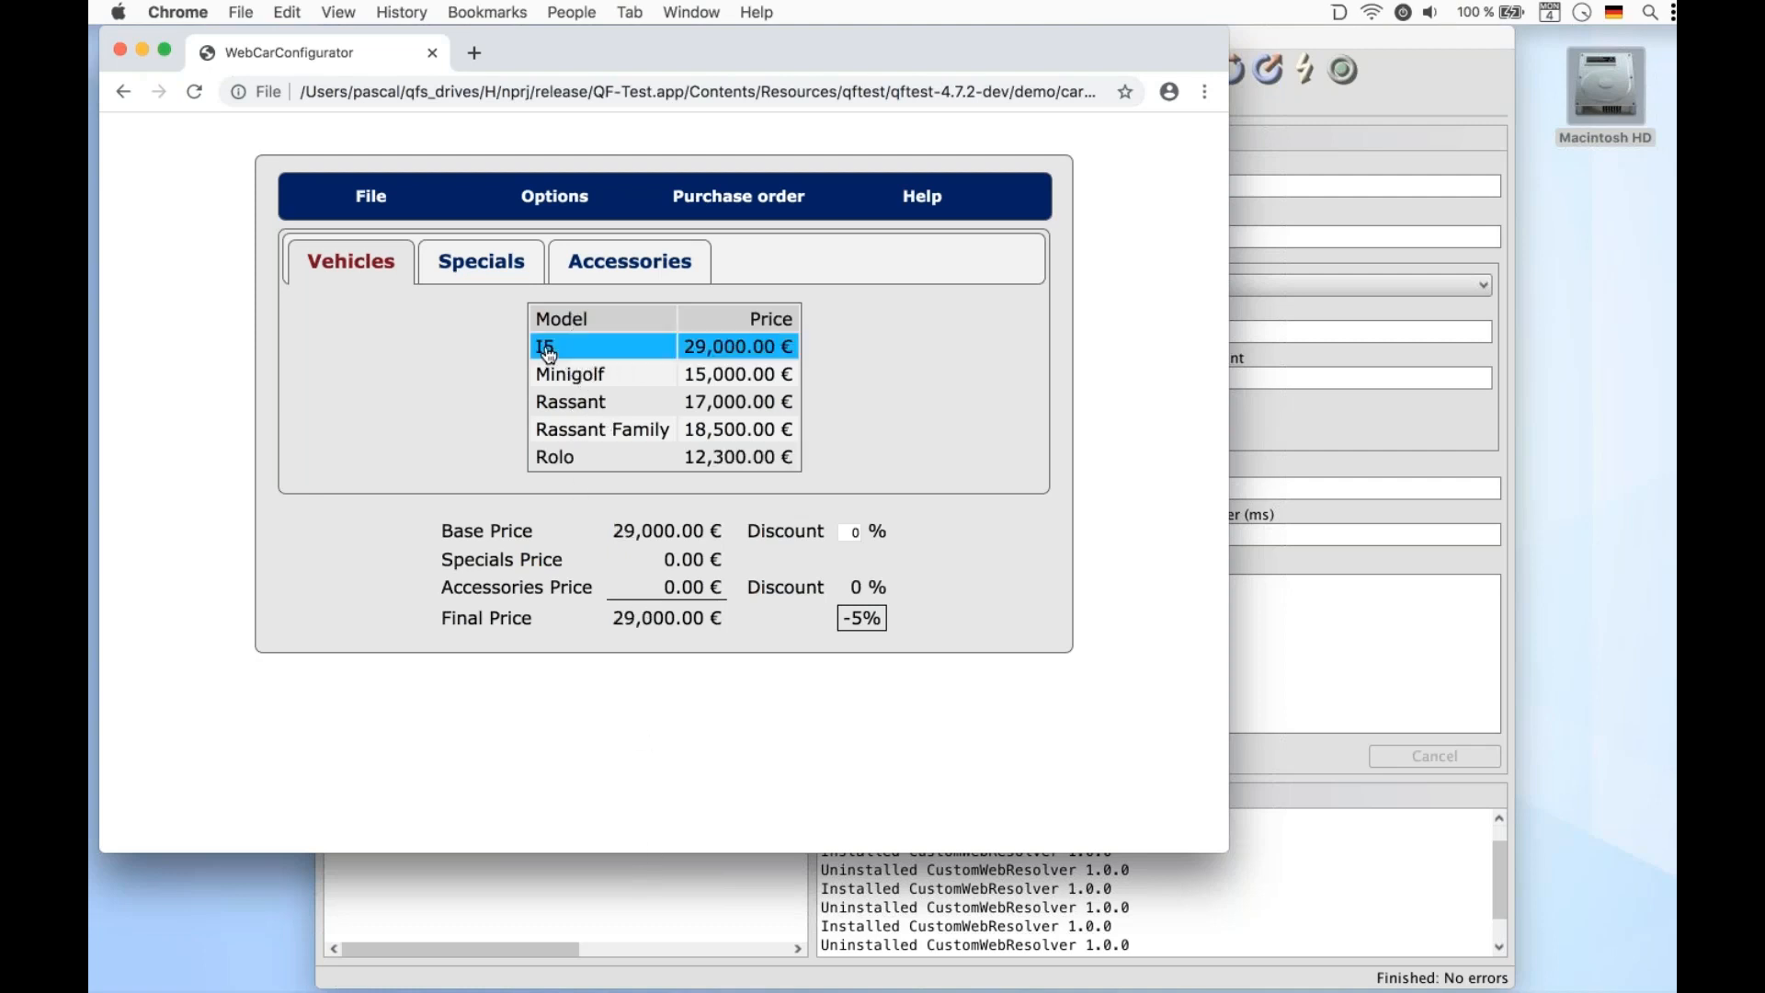
Try replaying the mouse click with the component ID set to VehicleTable2@Model&6, dismissing the error
click(579, 881)
click(1012, 236)
key(BackSpace)
text(6)
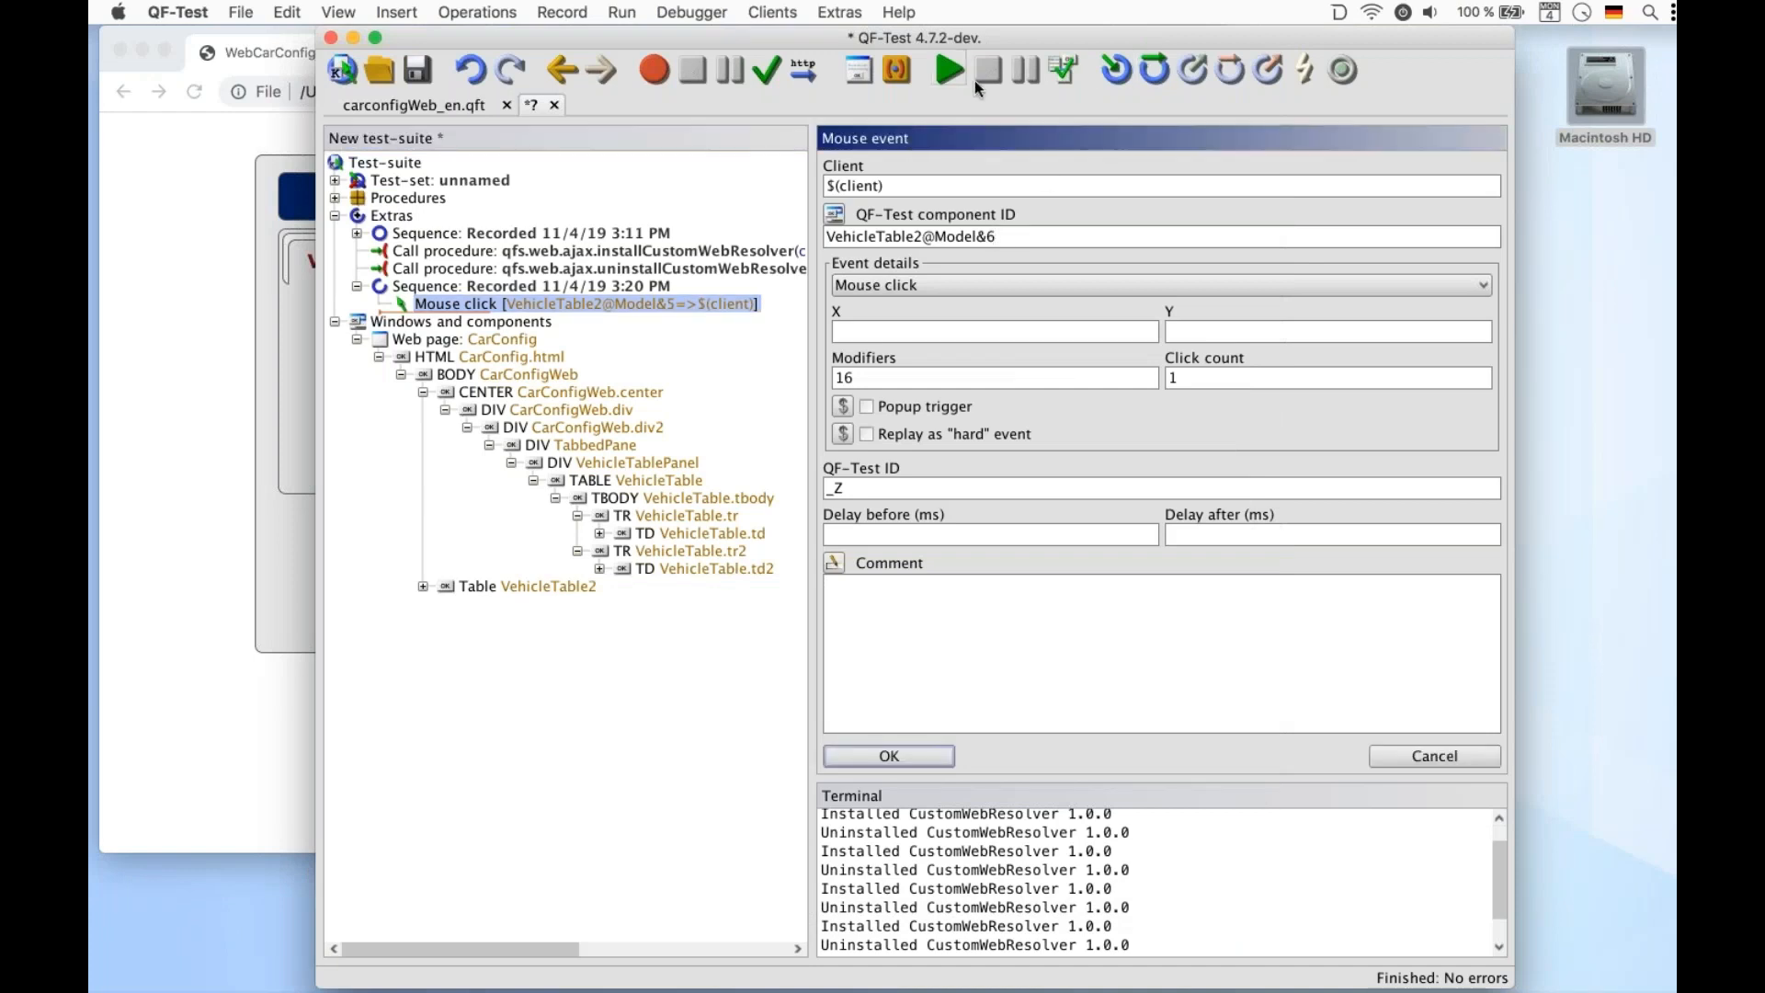
click(941, 69)
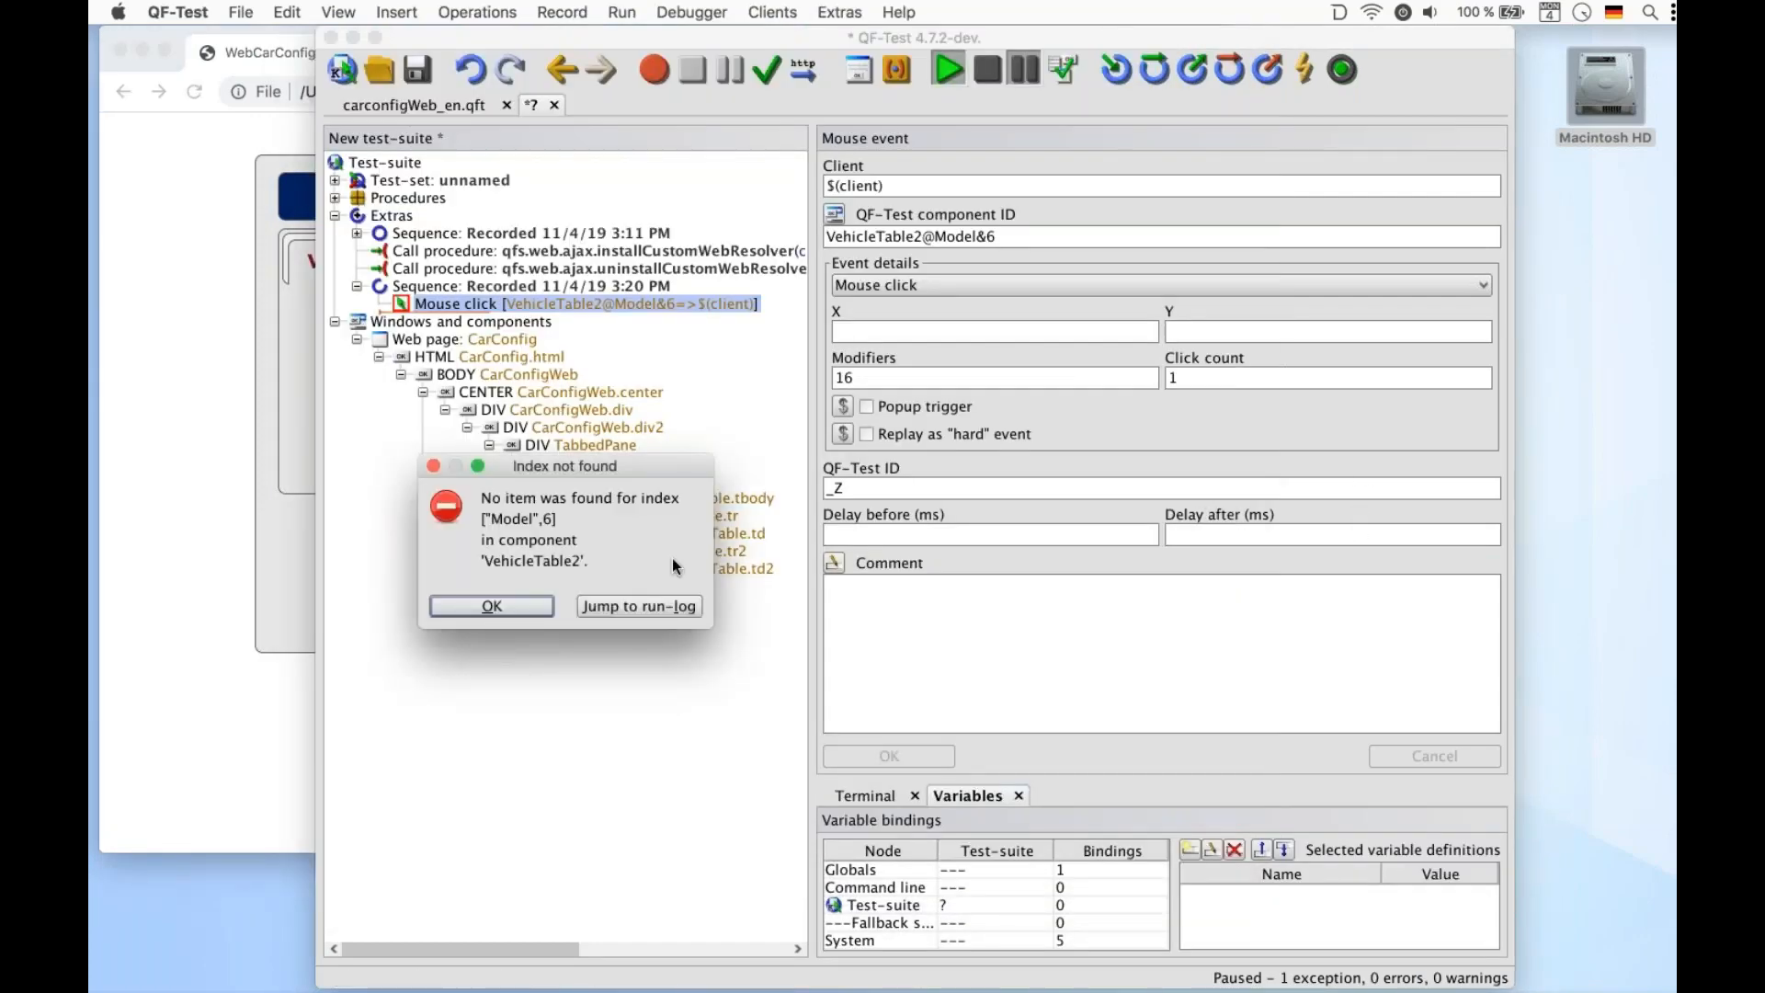
click(511, 605)
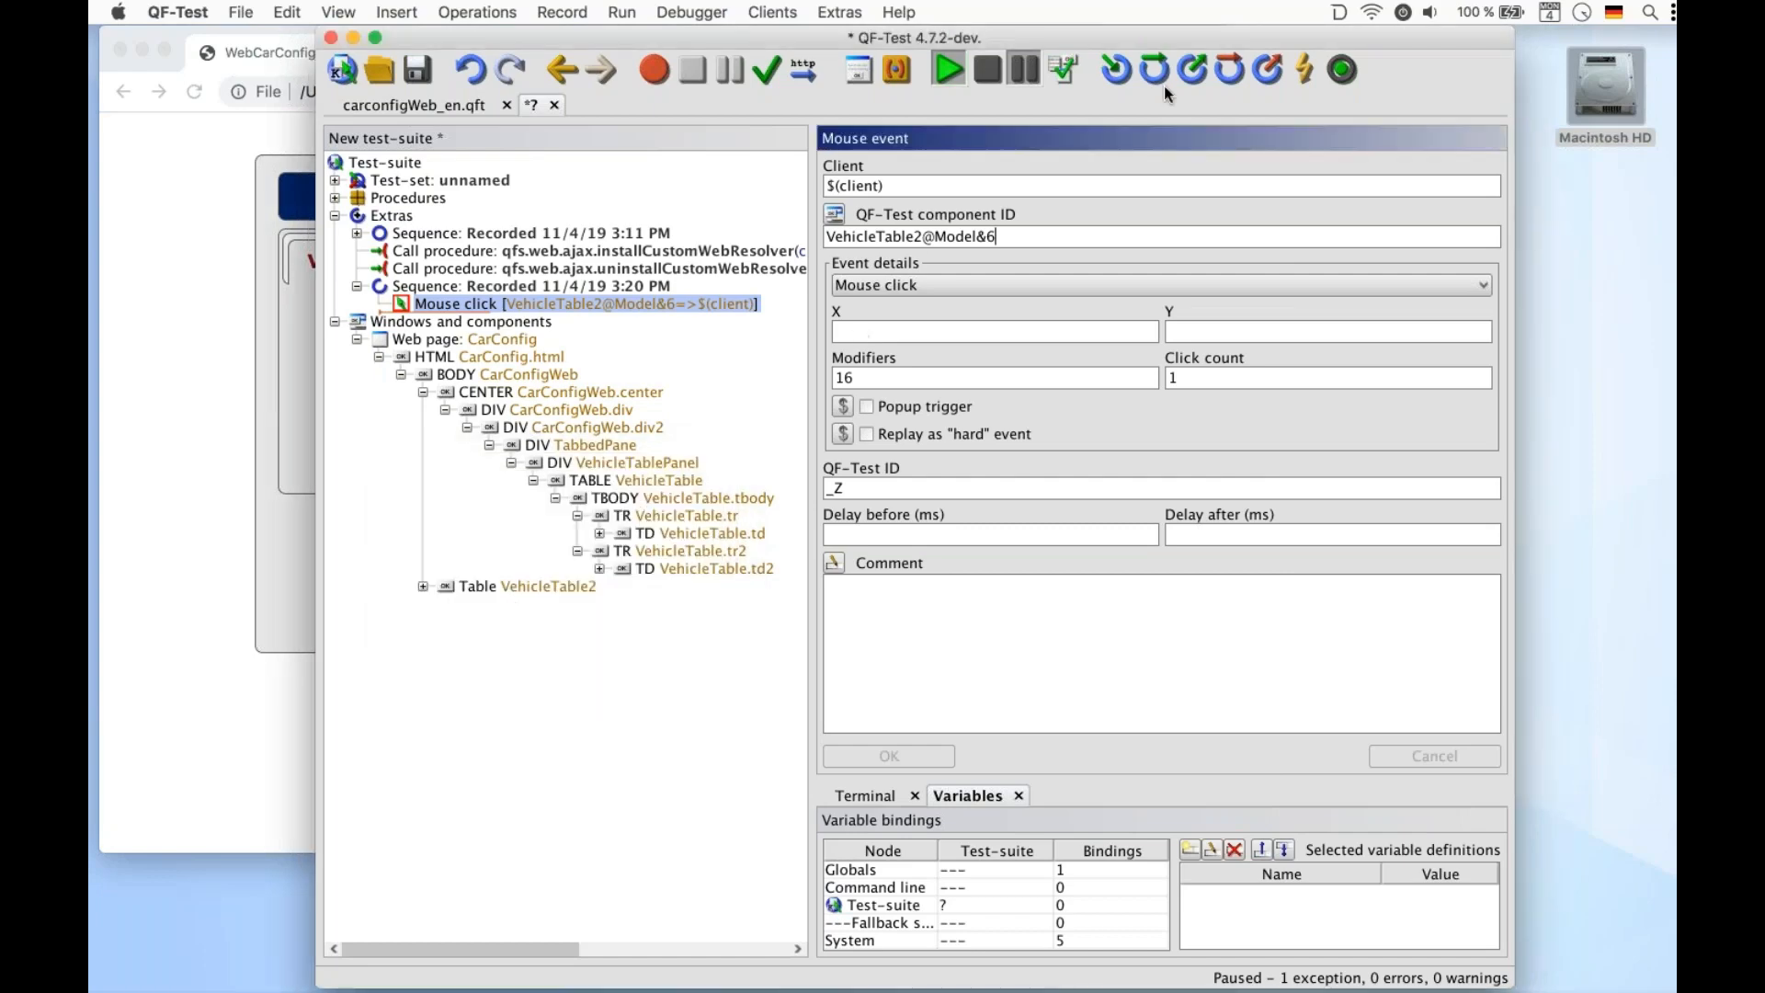
Restore the component ID to VehicleTable2@Model&5, replay the click in the configurator, and collapse the recorded sequence
click(991, 75)
key(BackSpace)
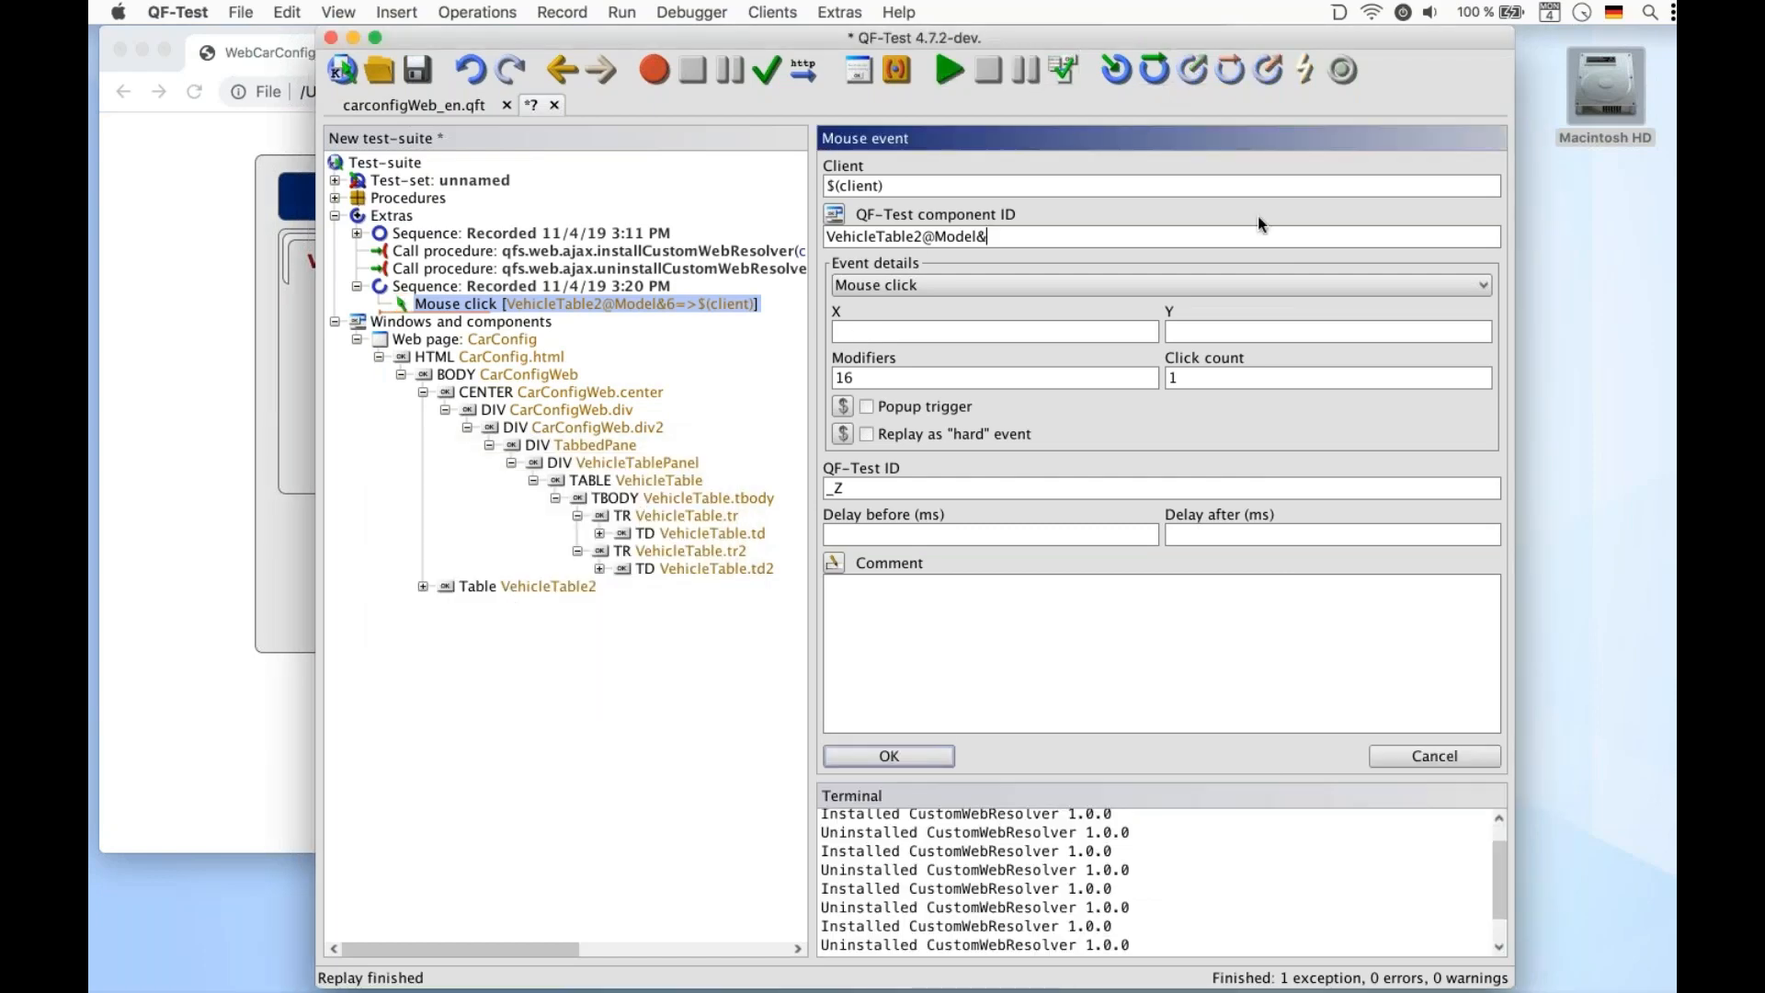
click(946, 69)
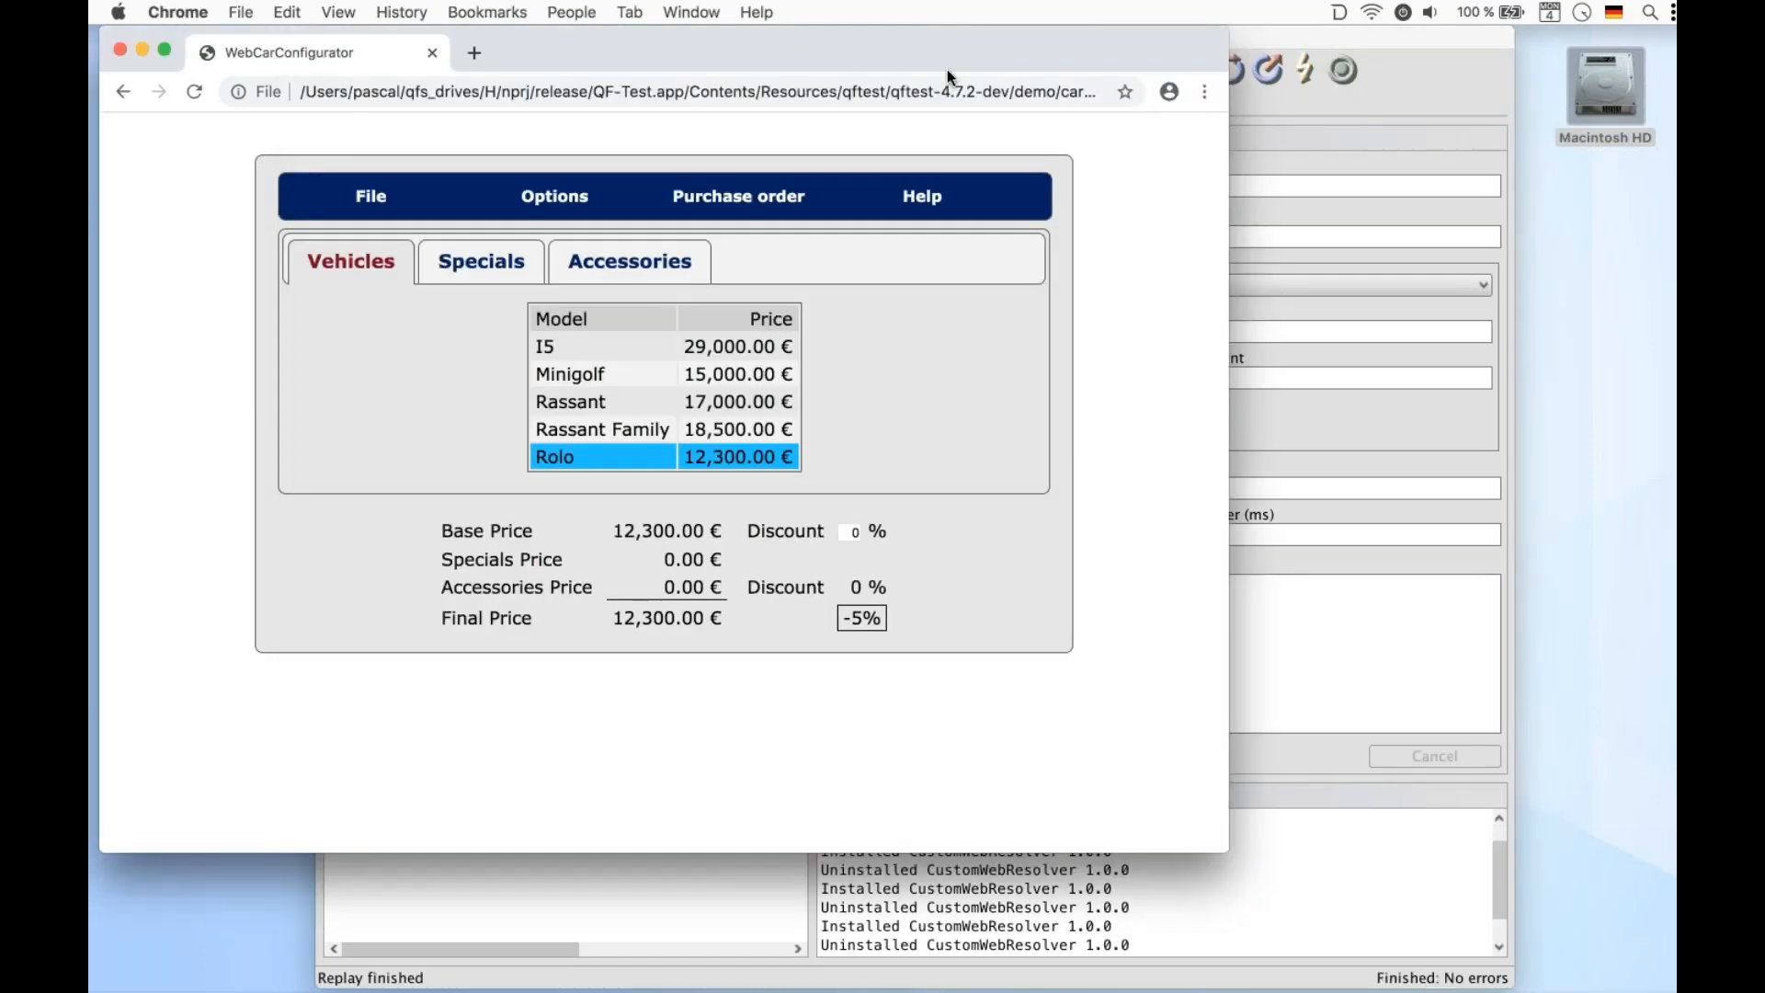
click(1279, 311)
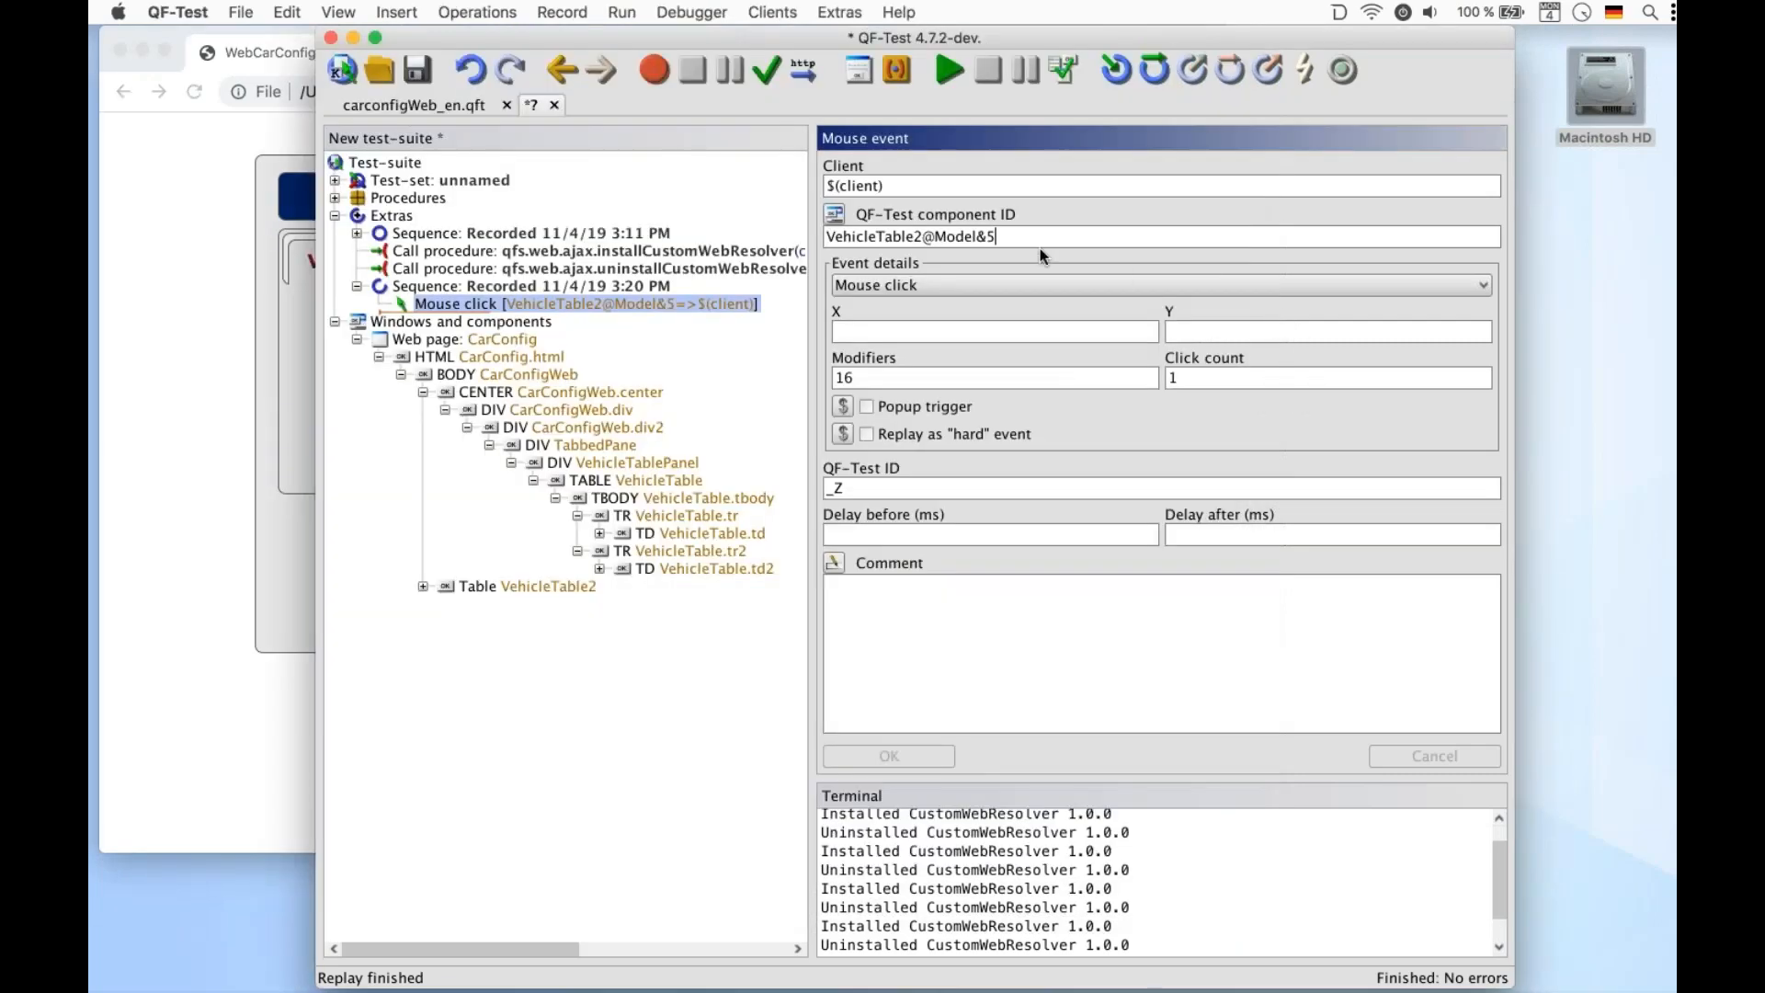
click(936, 55)
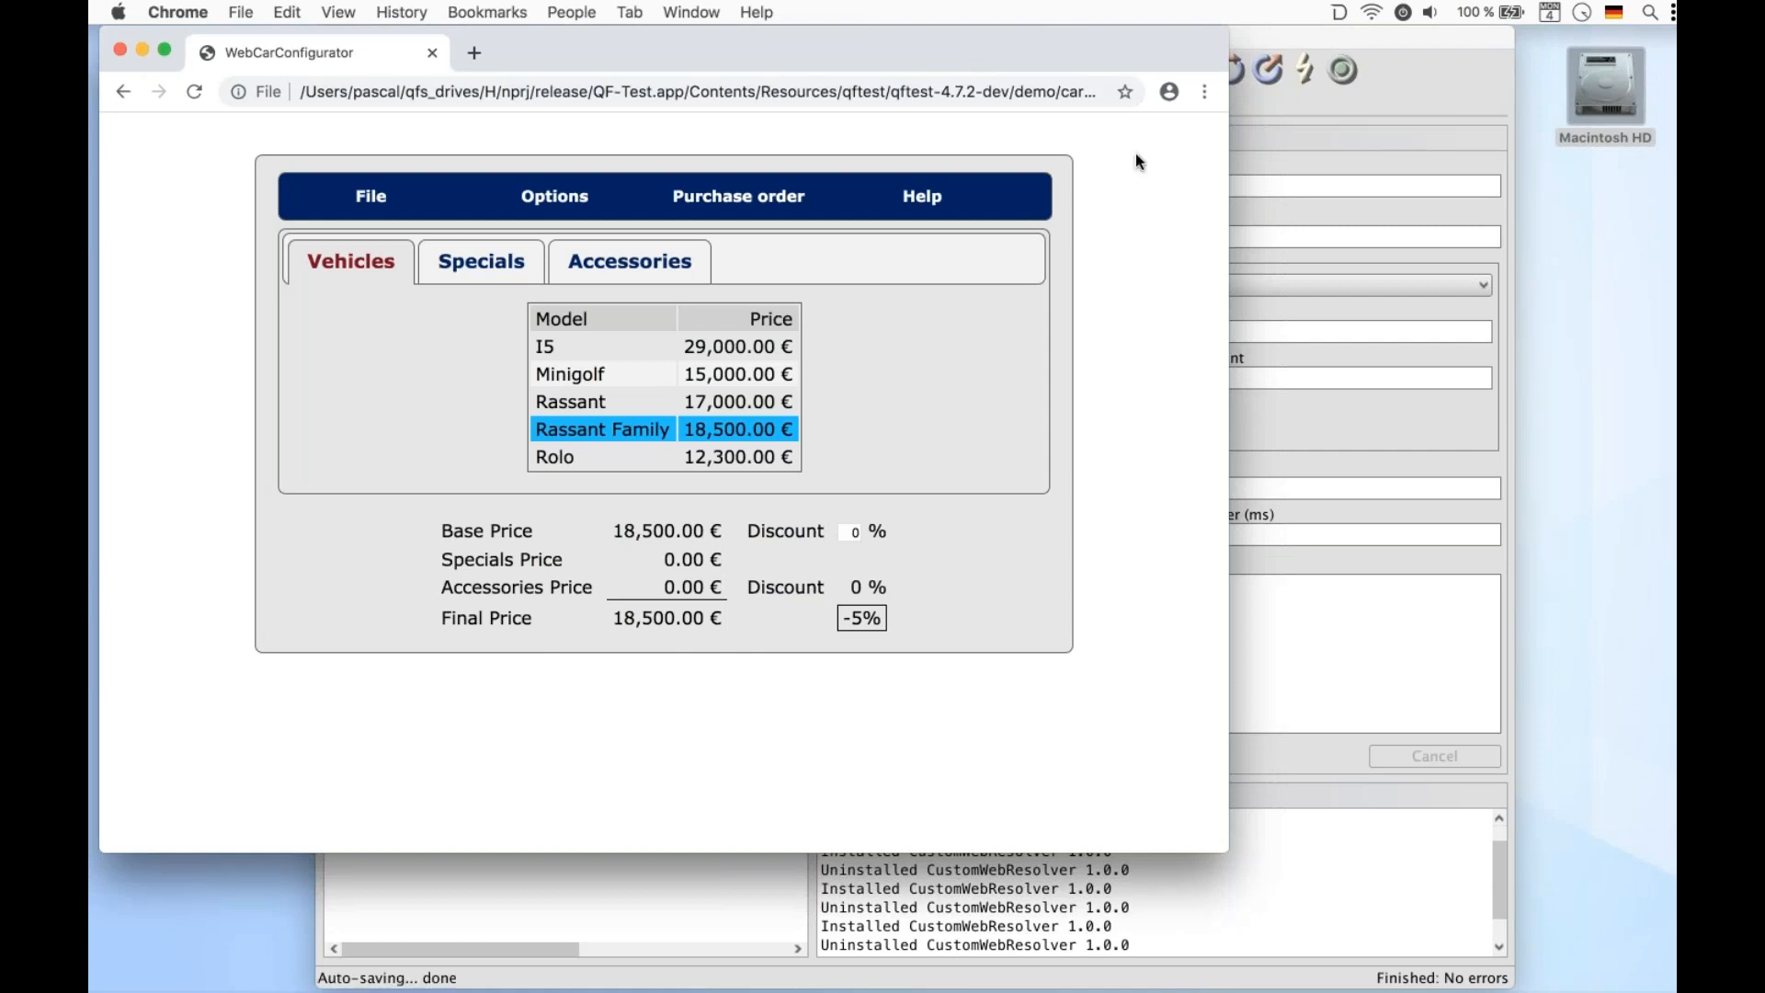
click(1344, 158)
click(357, 286)
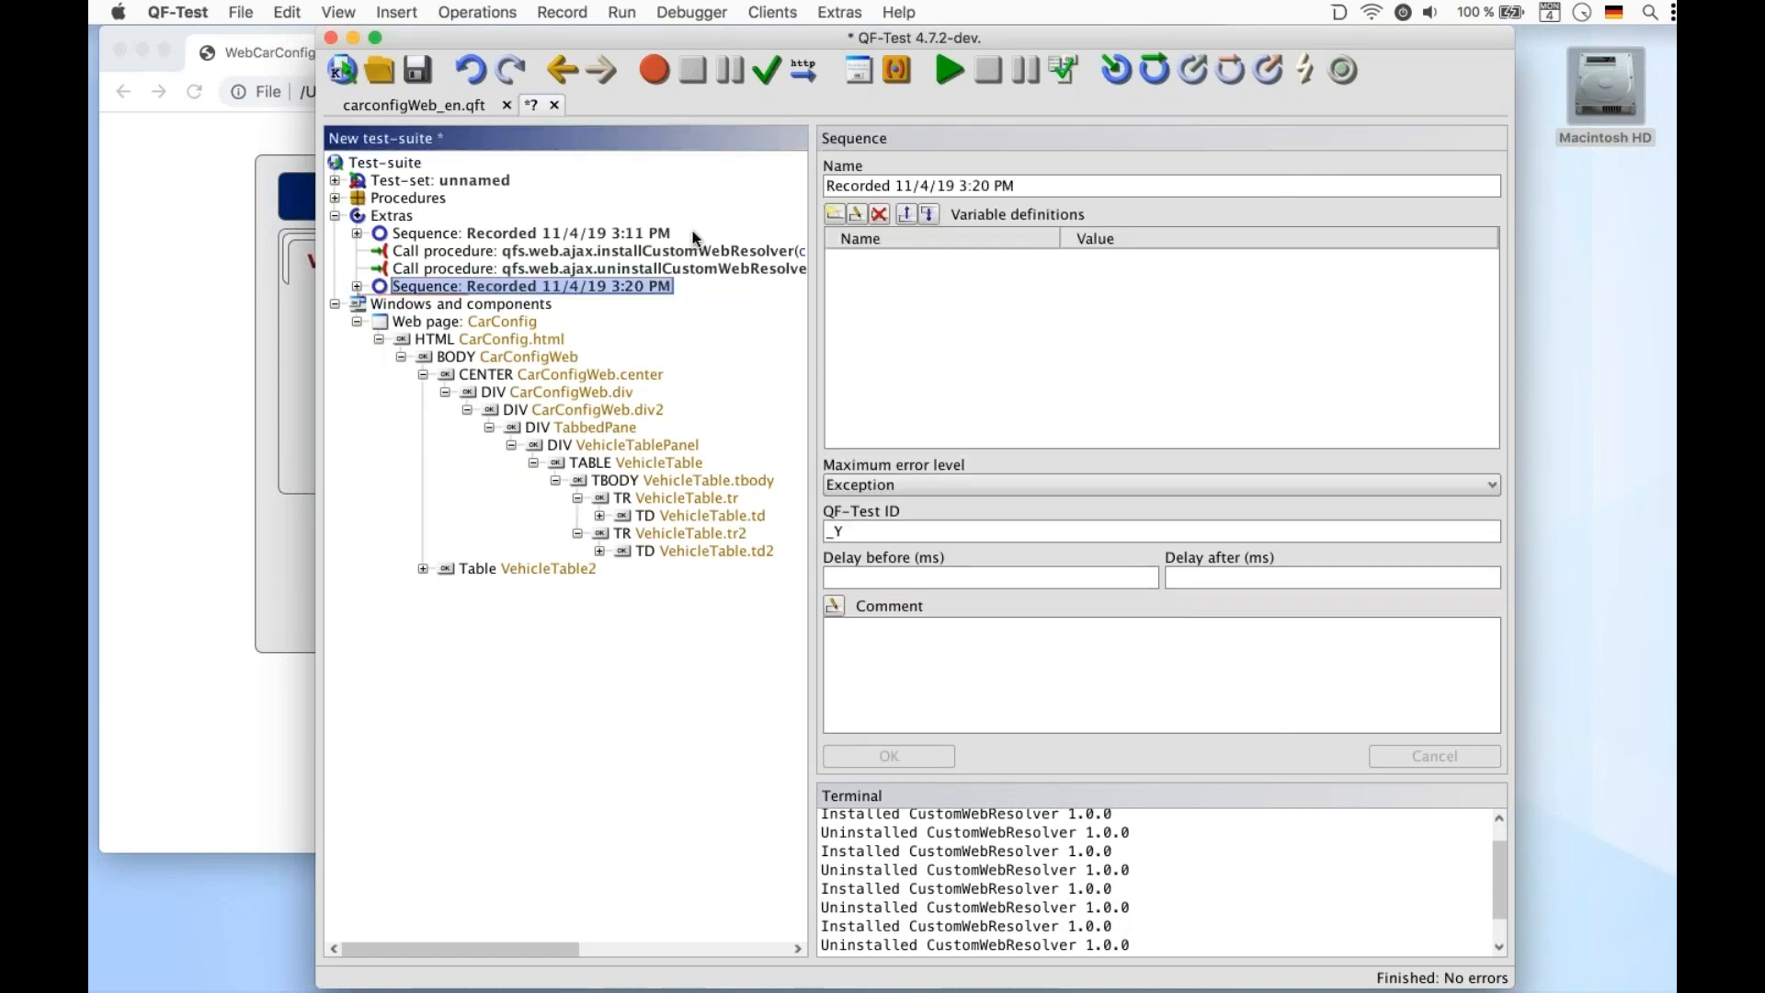
Add a procedure call to qfs.web.table.getColumnCount with the id variable set to VehicleTable2
key(super+a)
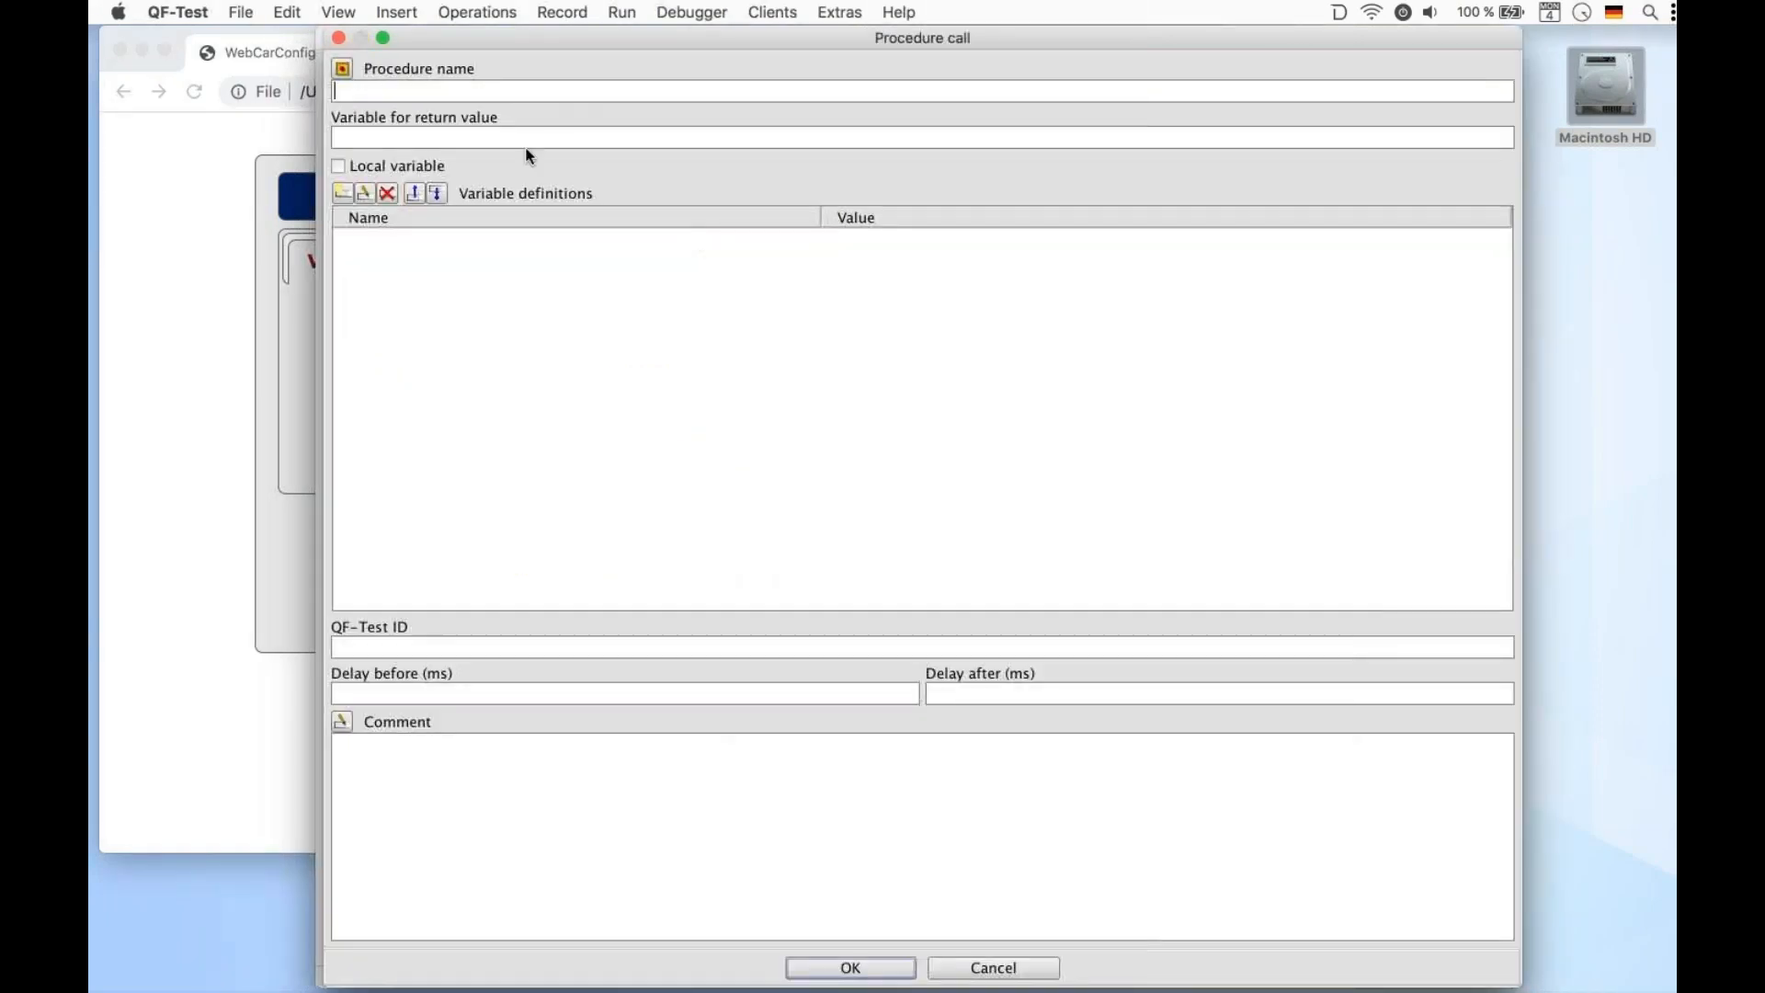
click(349, 73)
click(561, 112)
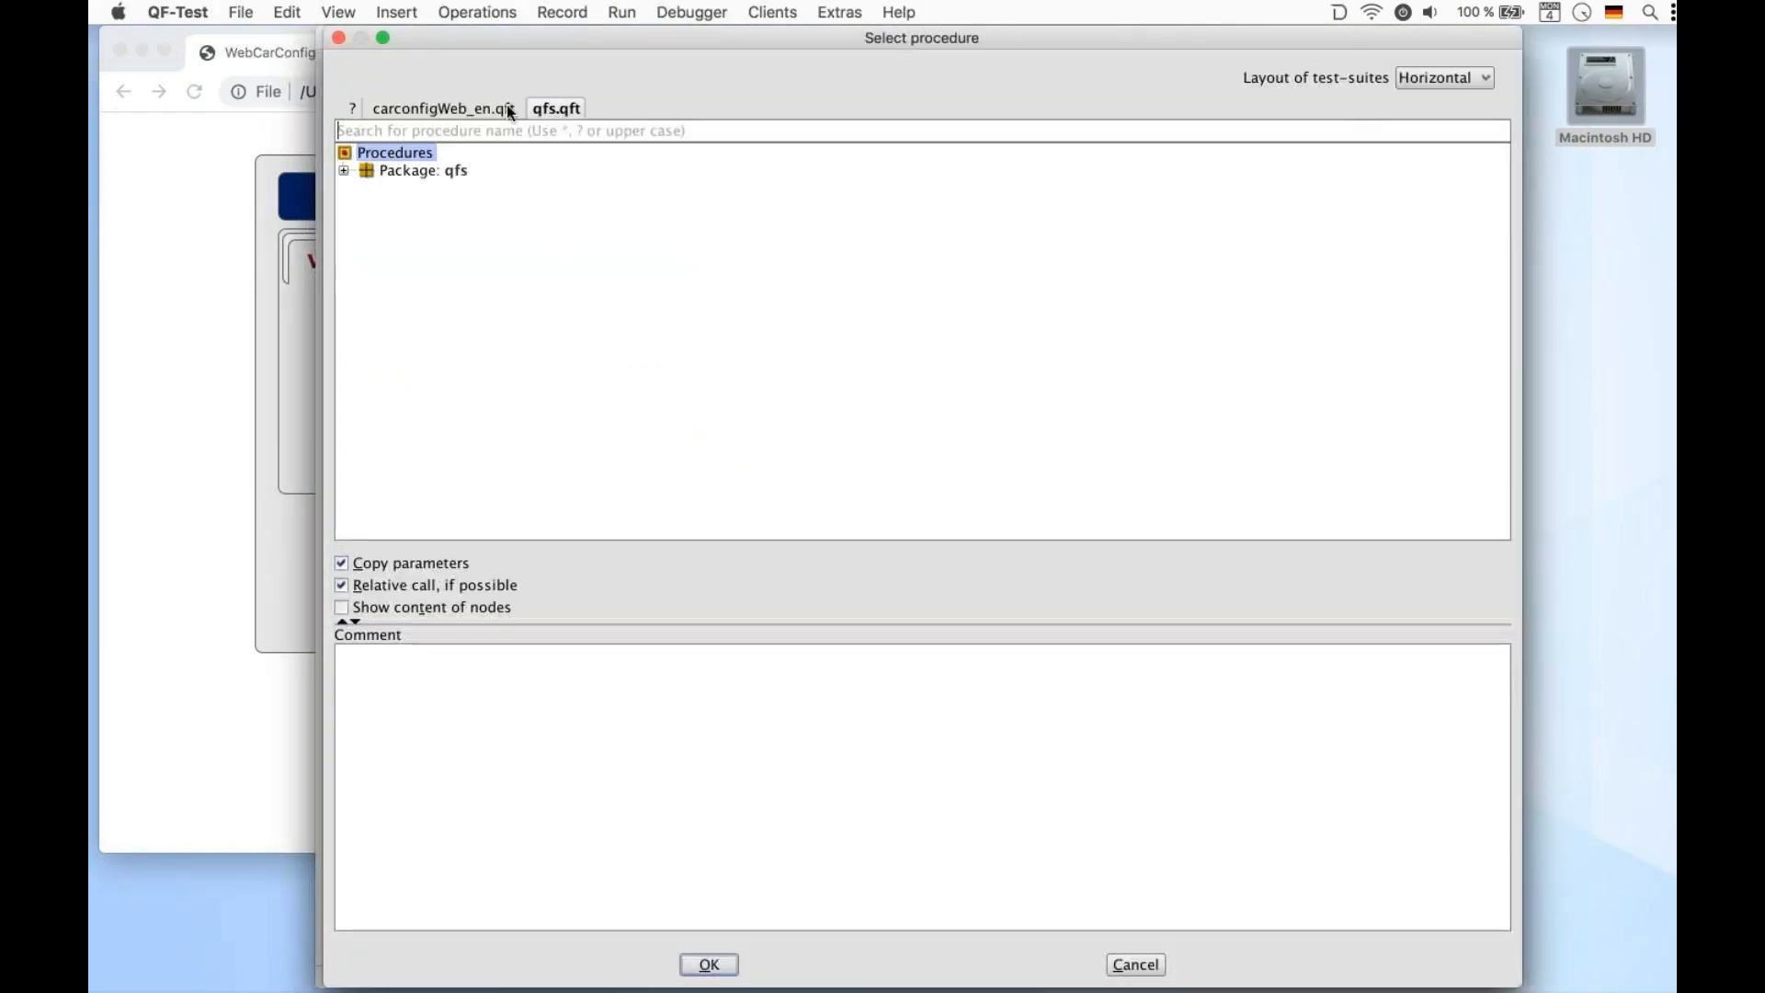
click(344, 170)
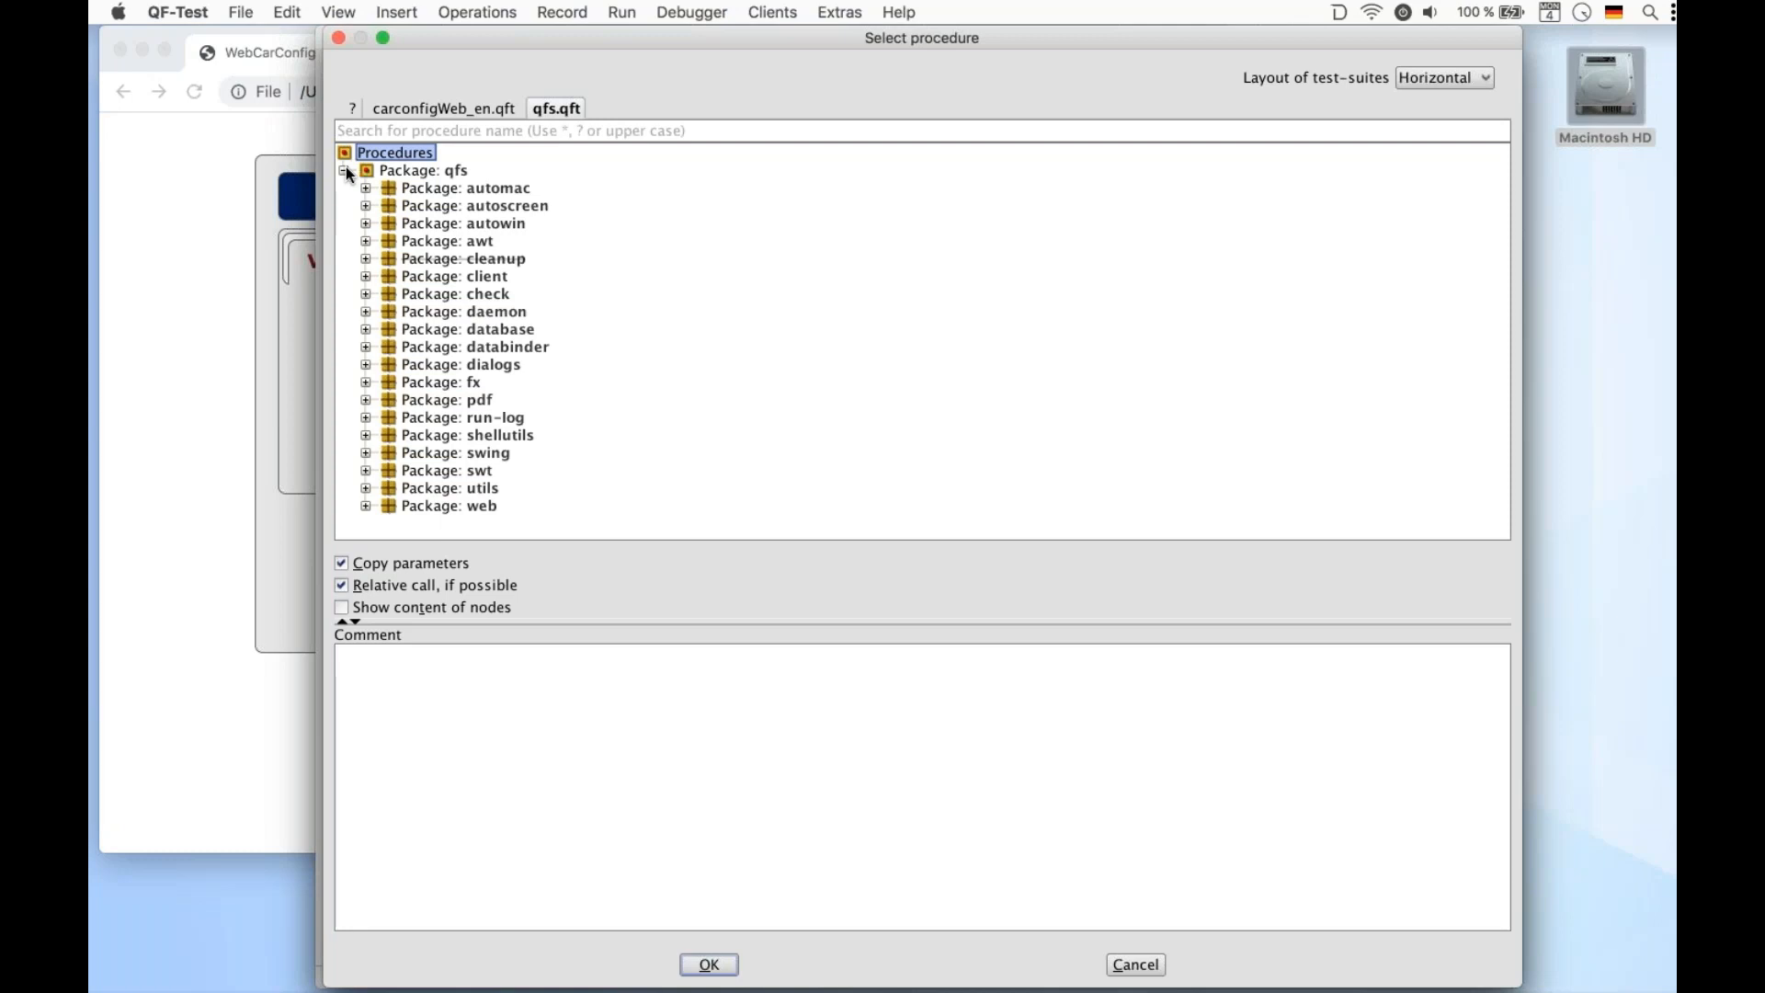
click(365, 506)
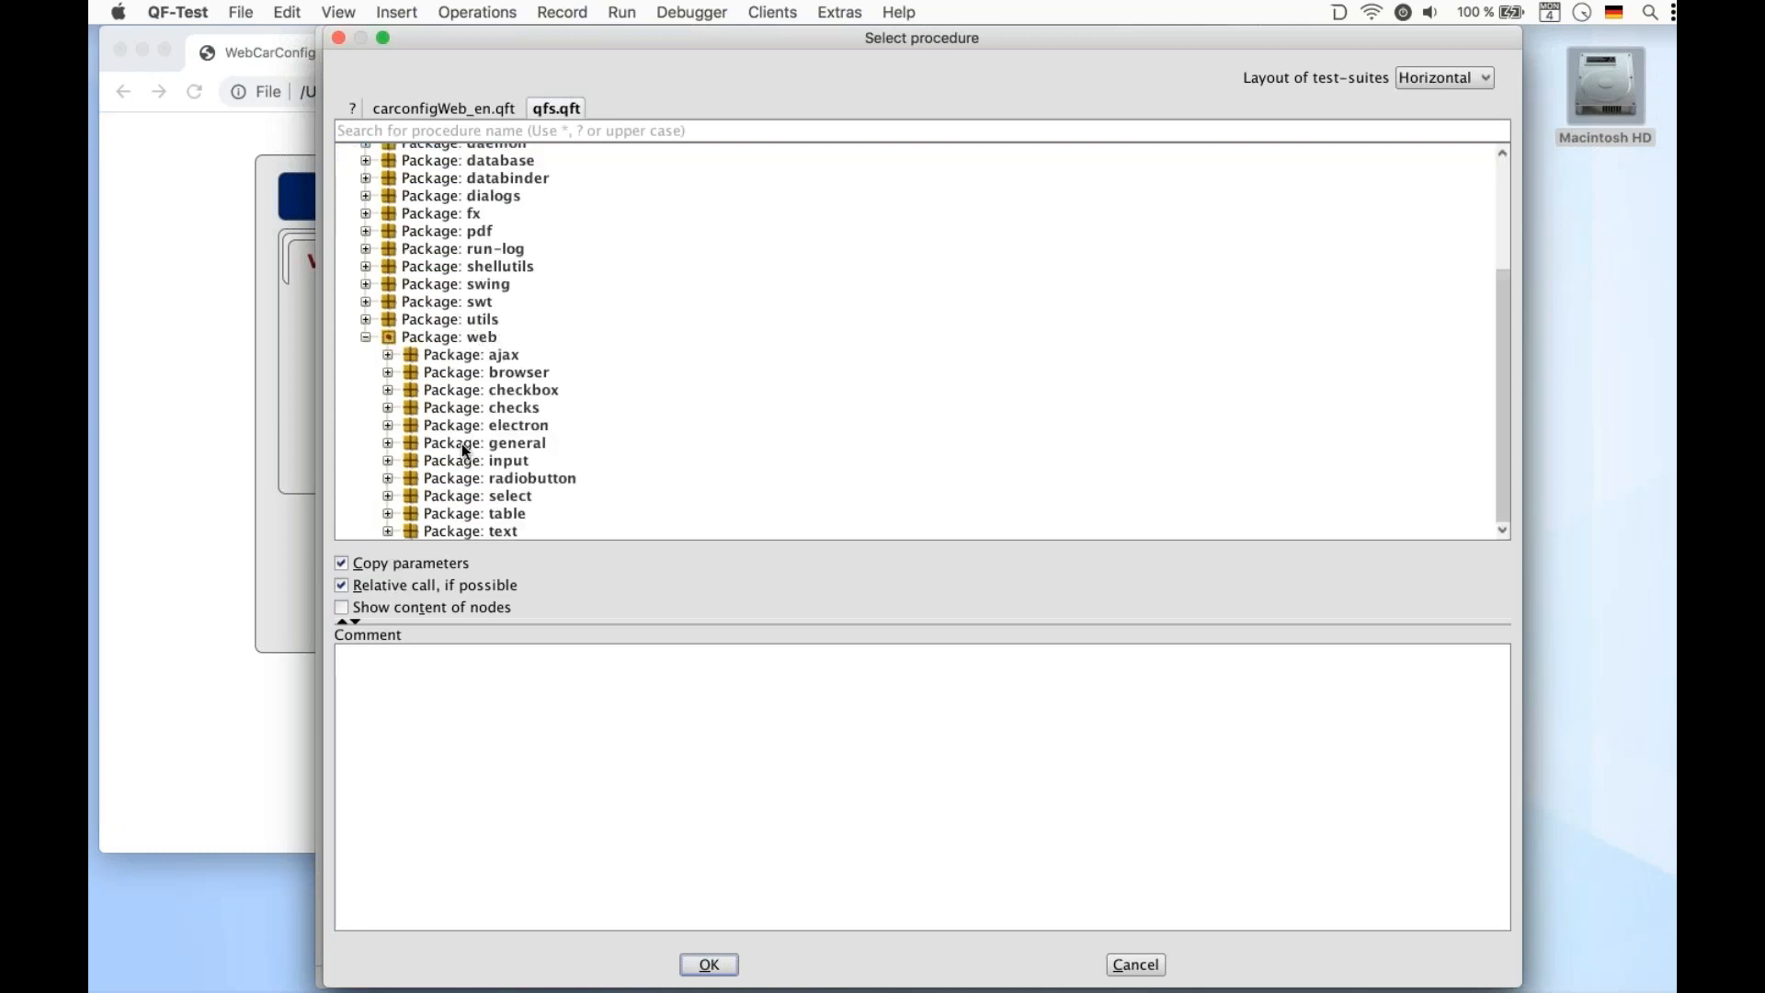
click(388, 515)
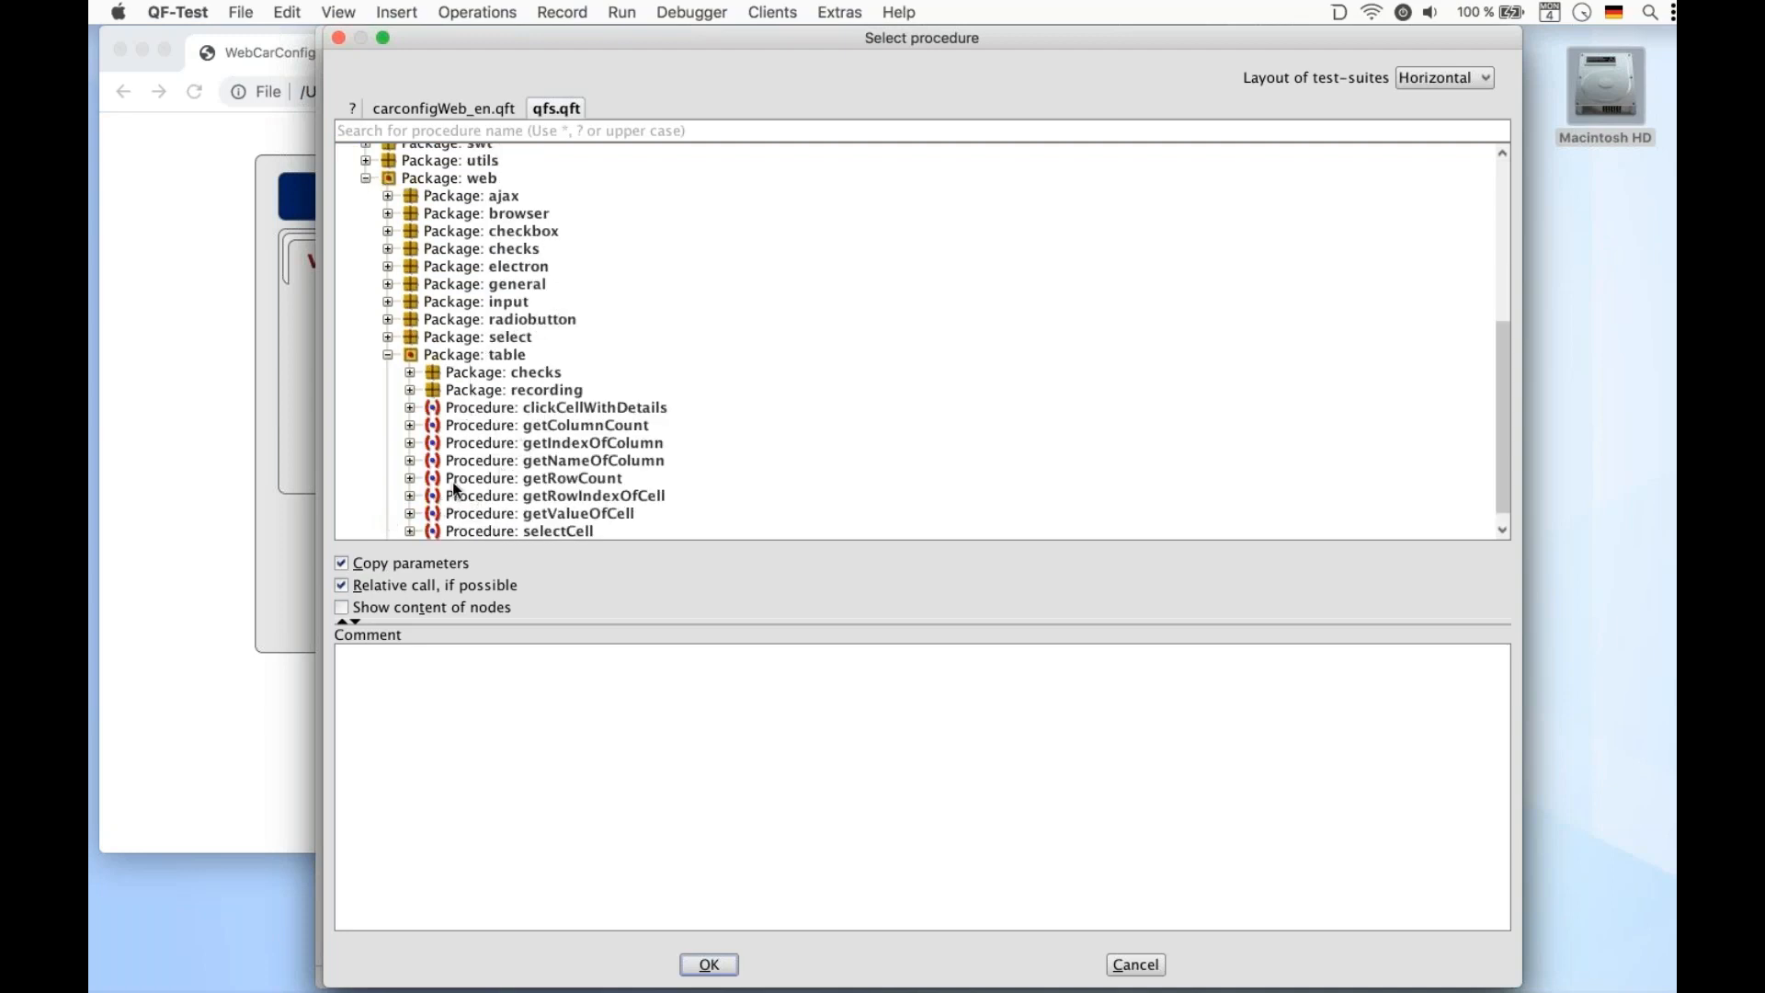
click(557, 426)
double_click(557, 425)
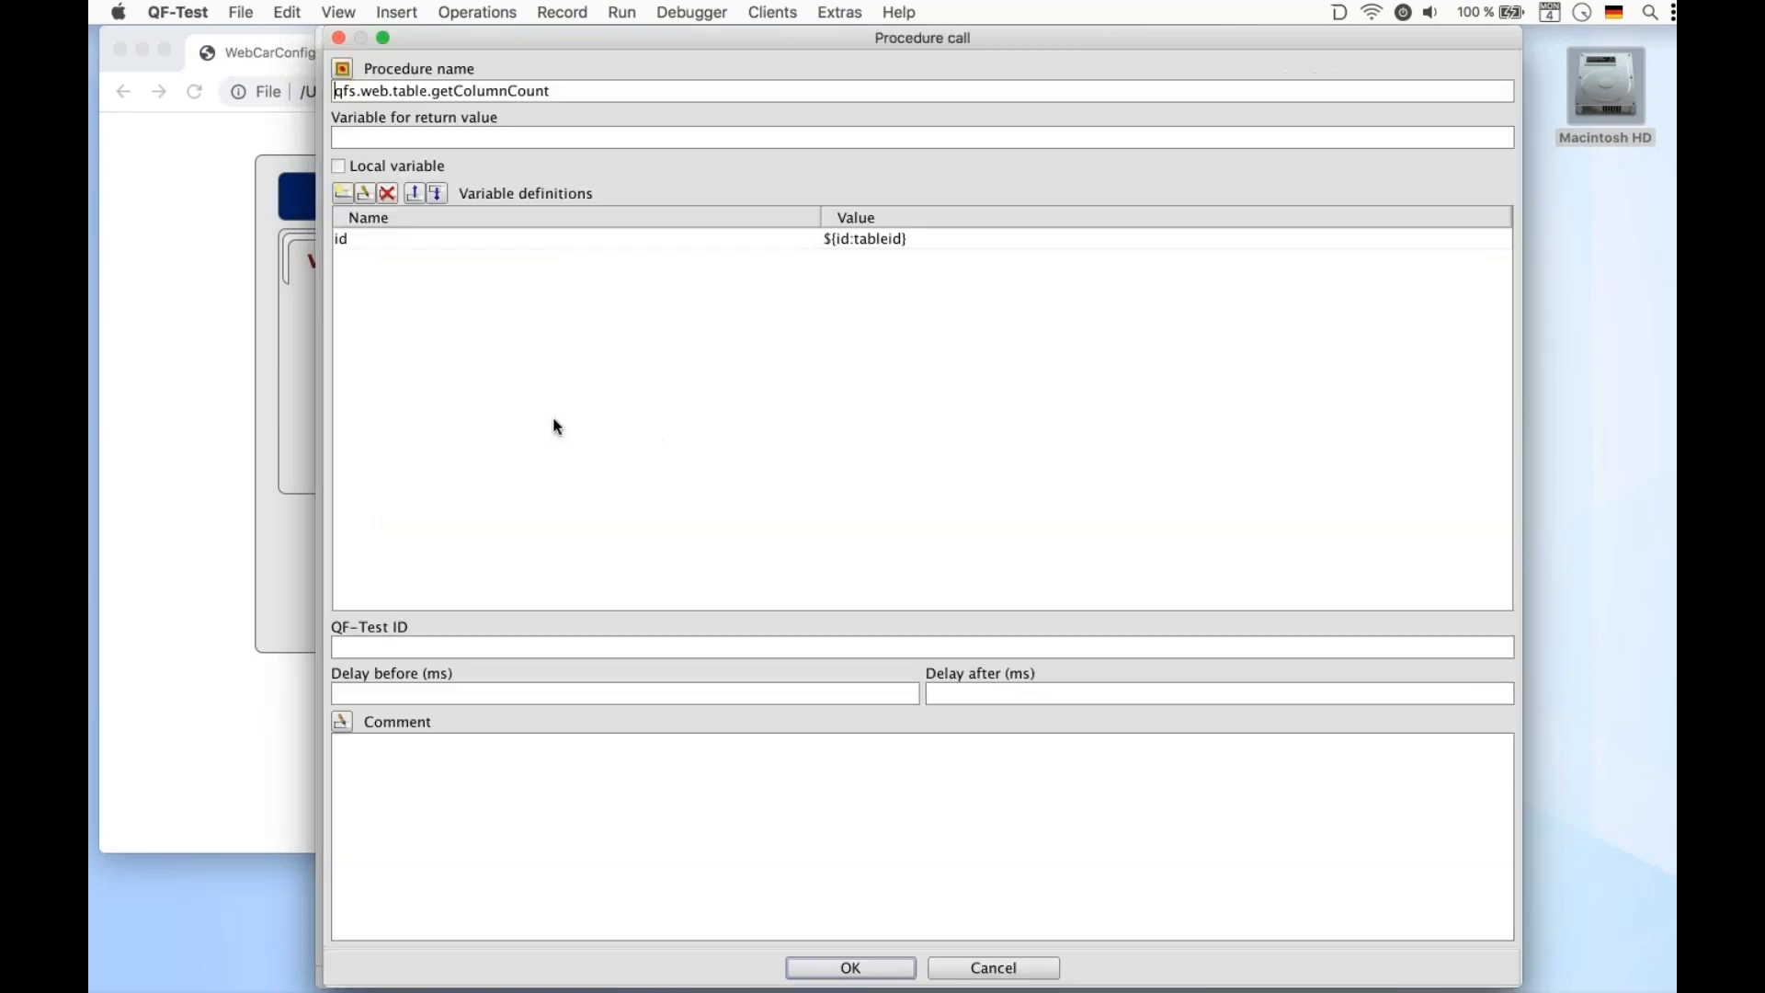
double_click(896, 238)
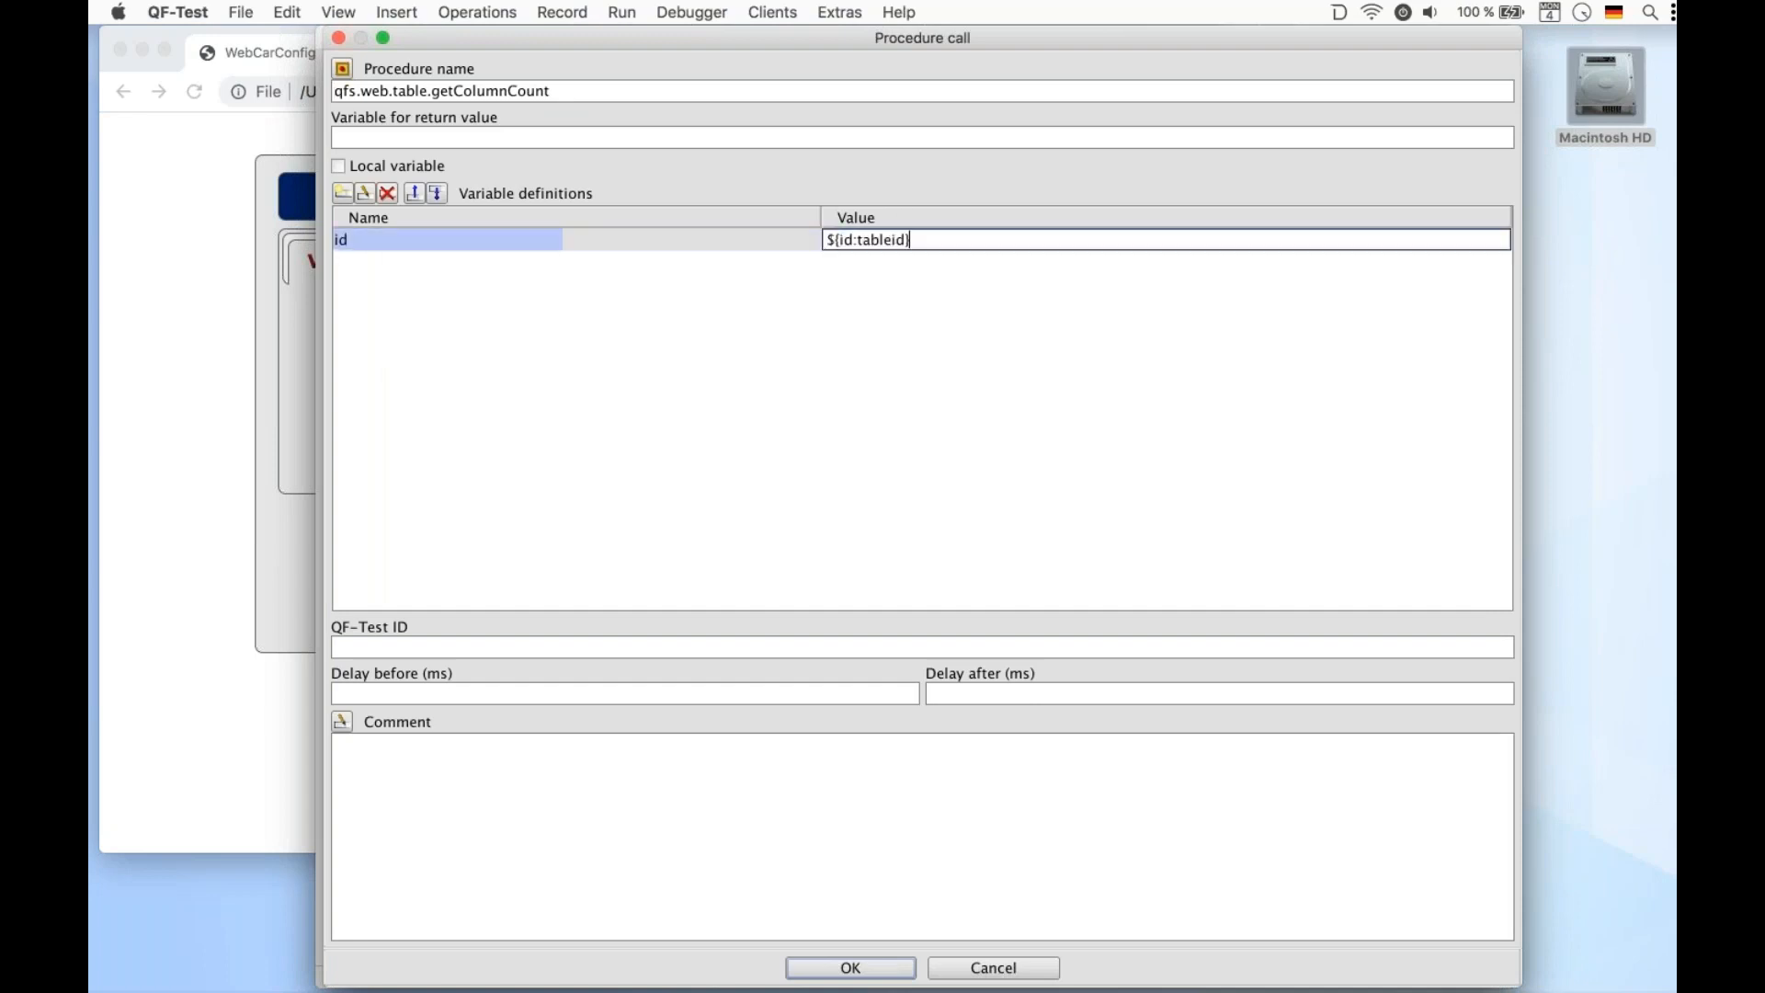
drag(958, 236, 607, 236)
text(Veh)
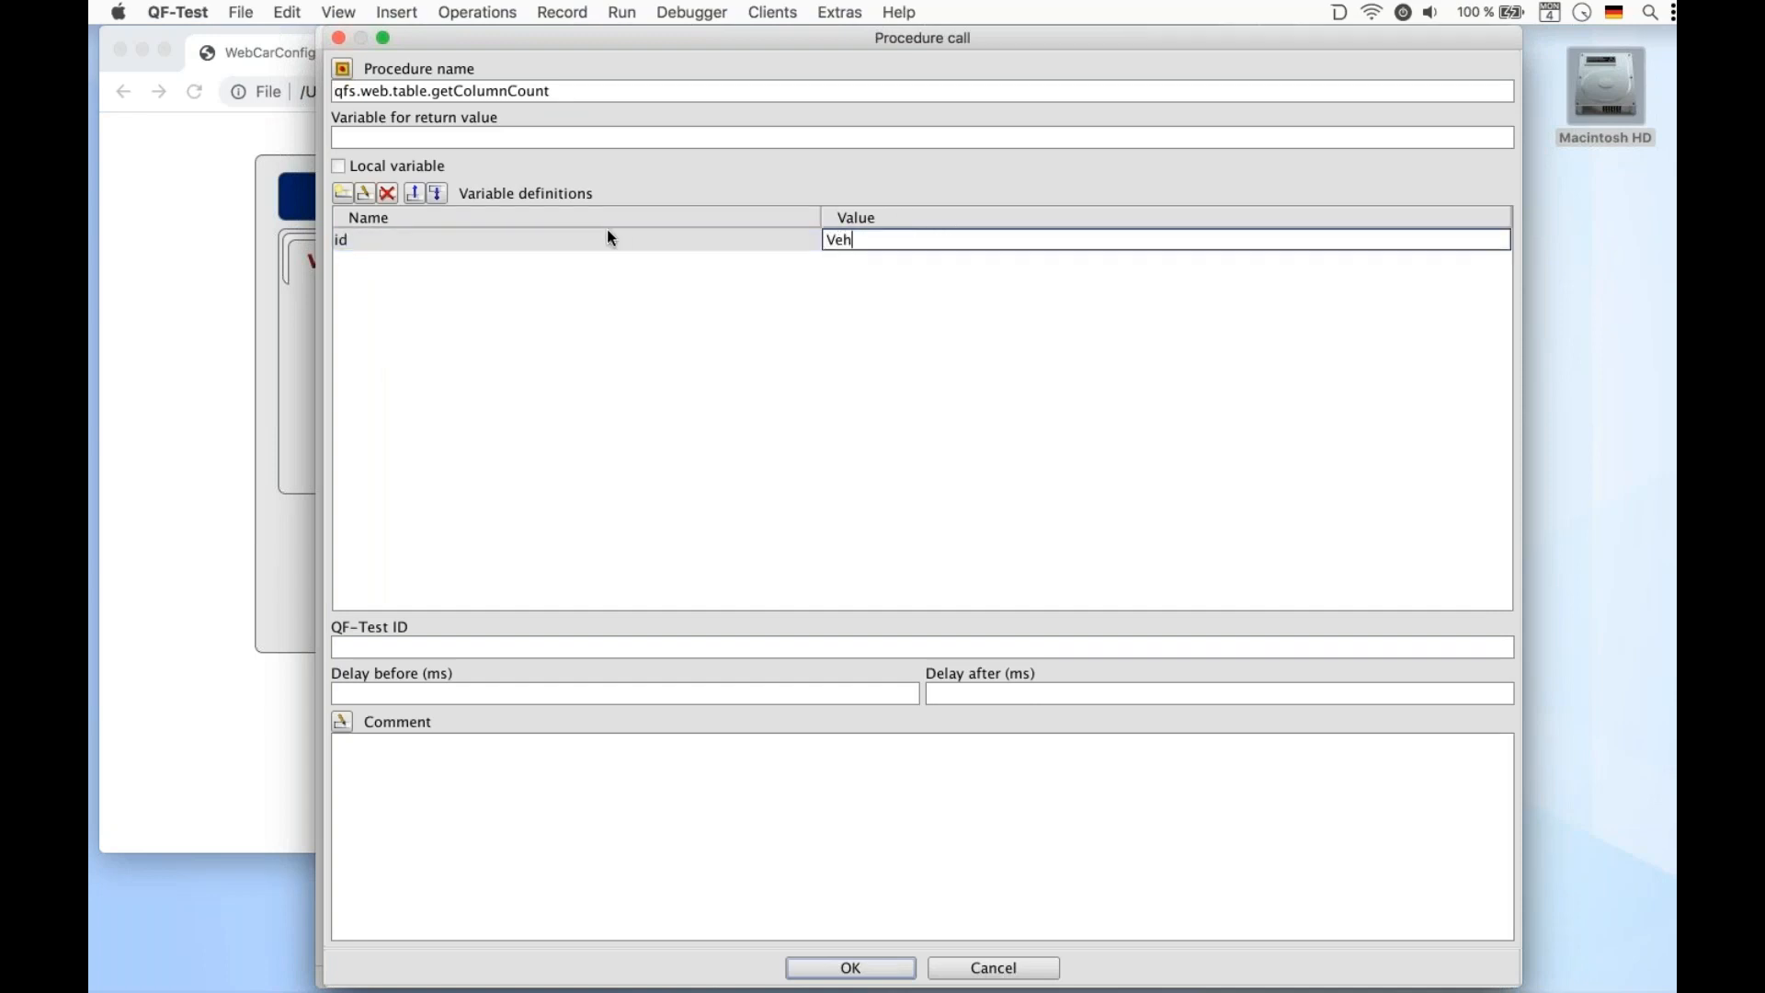
text(icleTable2)
mouse_move(929, 956)
click(861, 974)
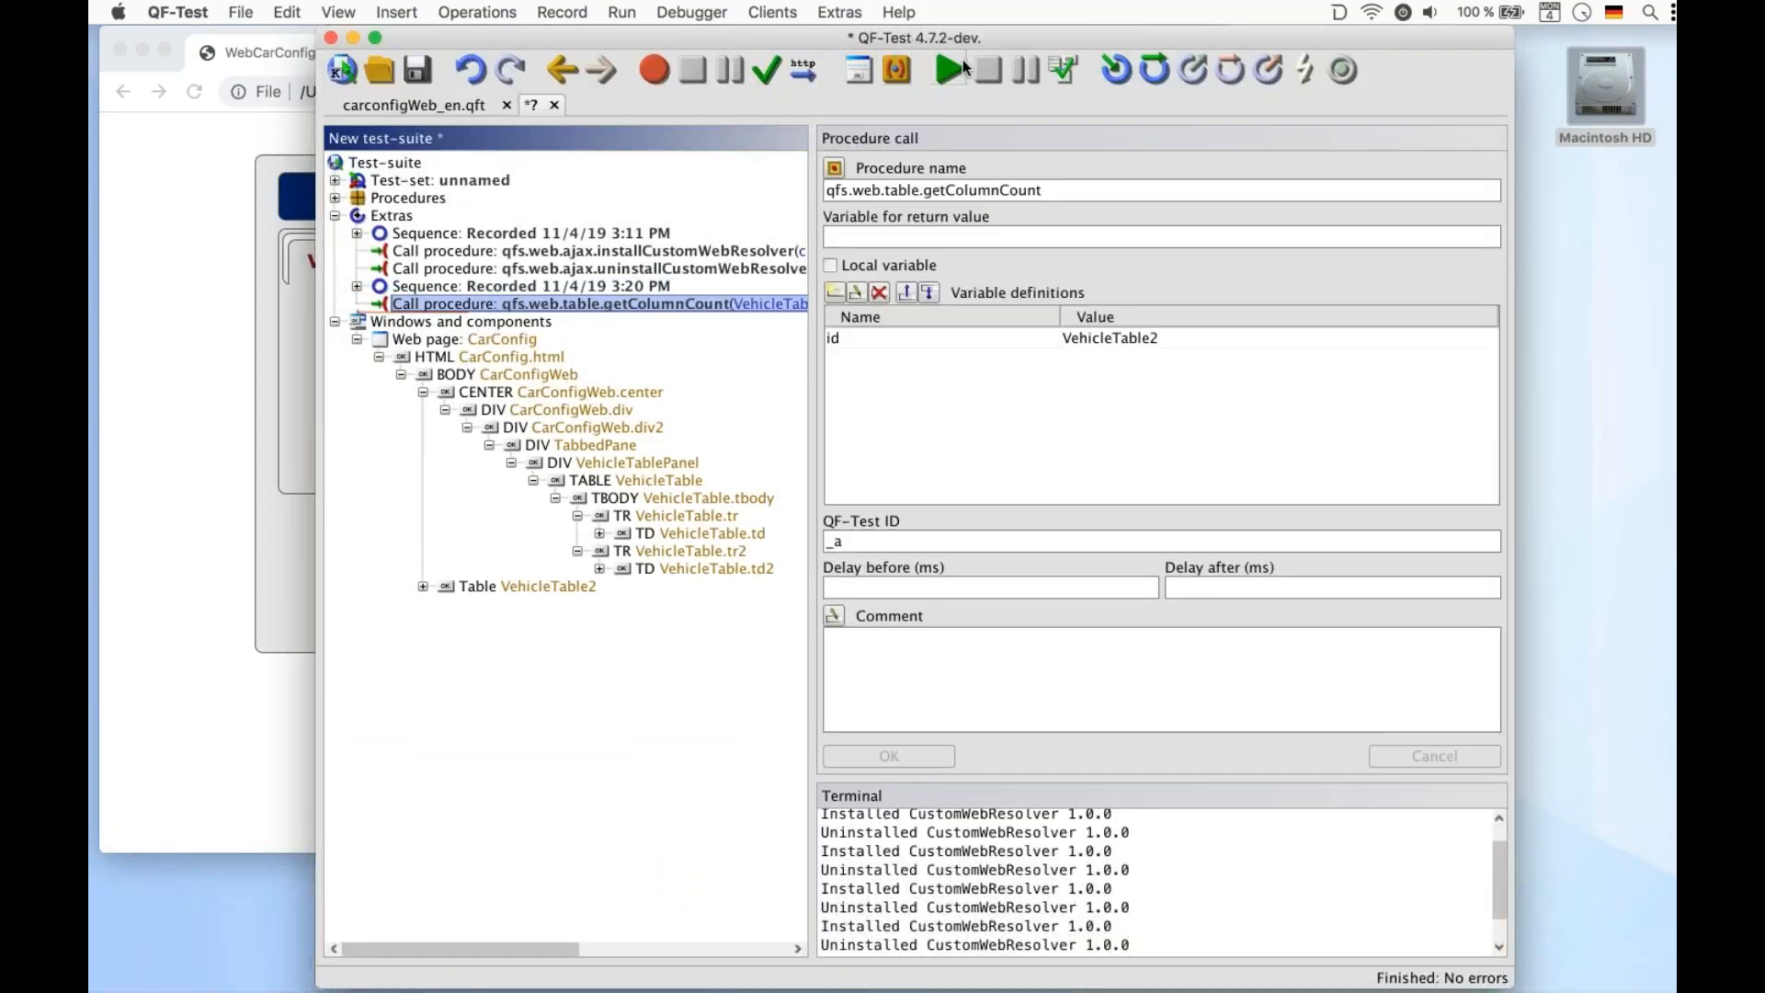
Run the getColumnCount call and examine its return value in the run-log
click(948, 69)
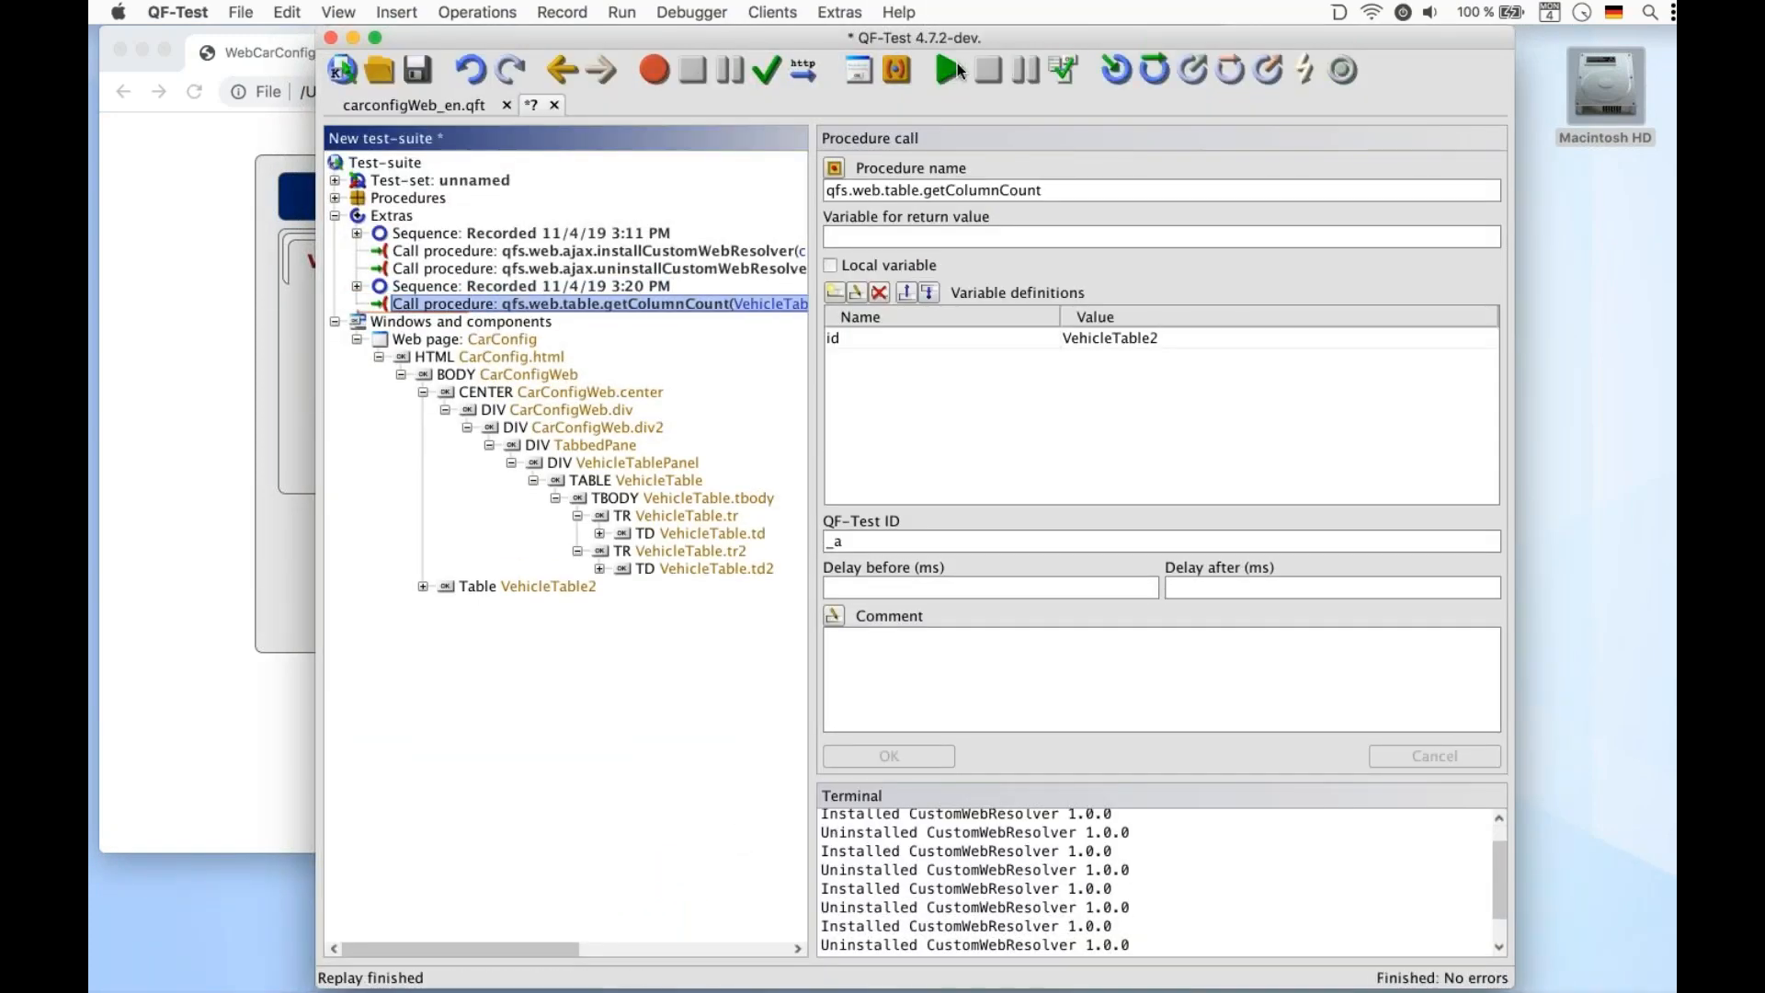
click(1065, 69)
double_click(385, 147)
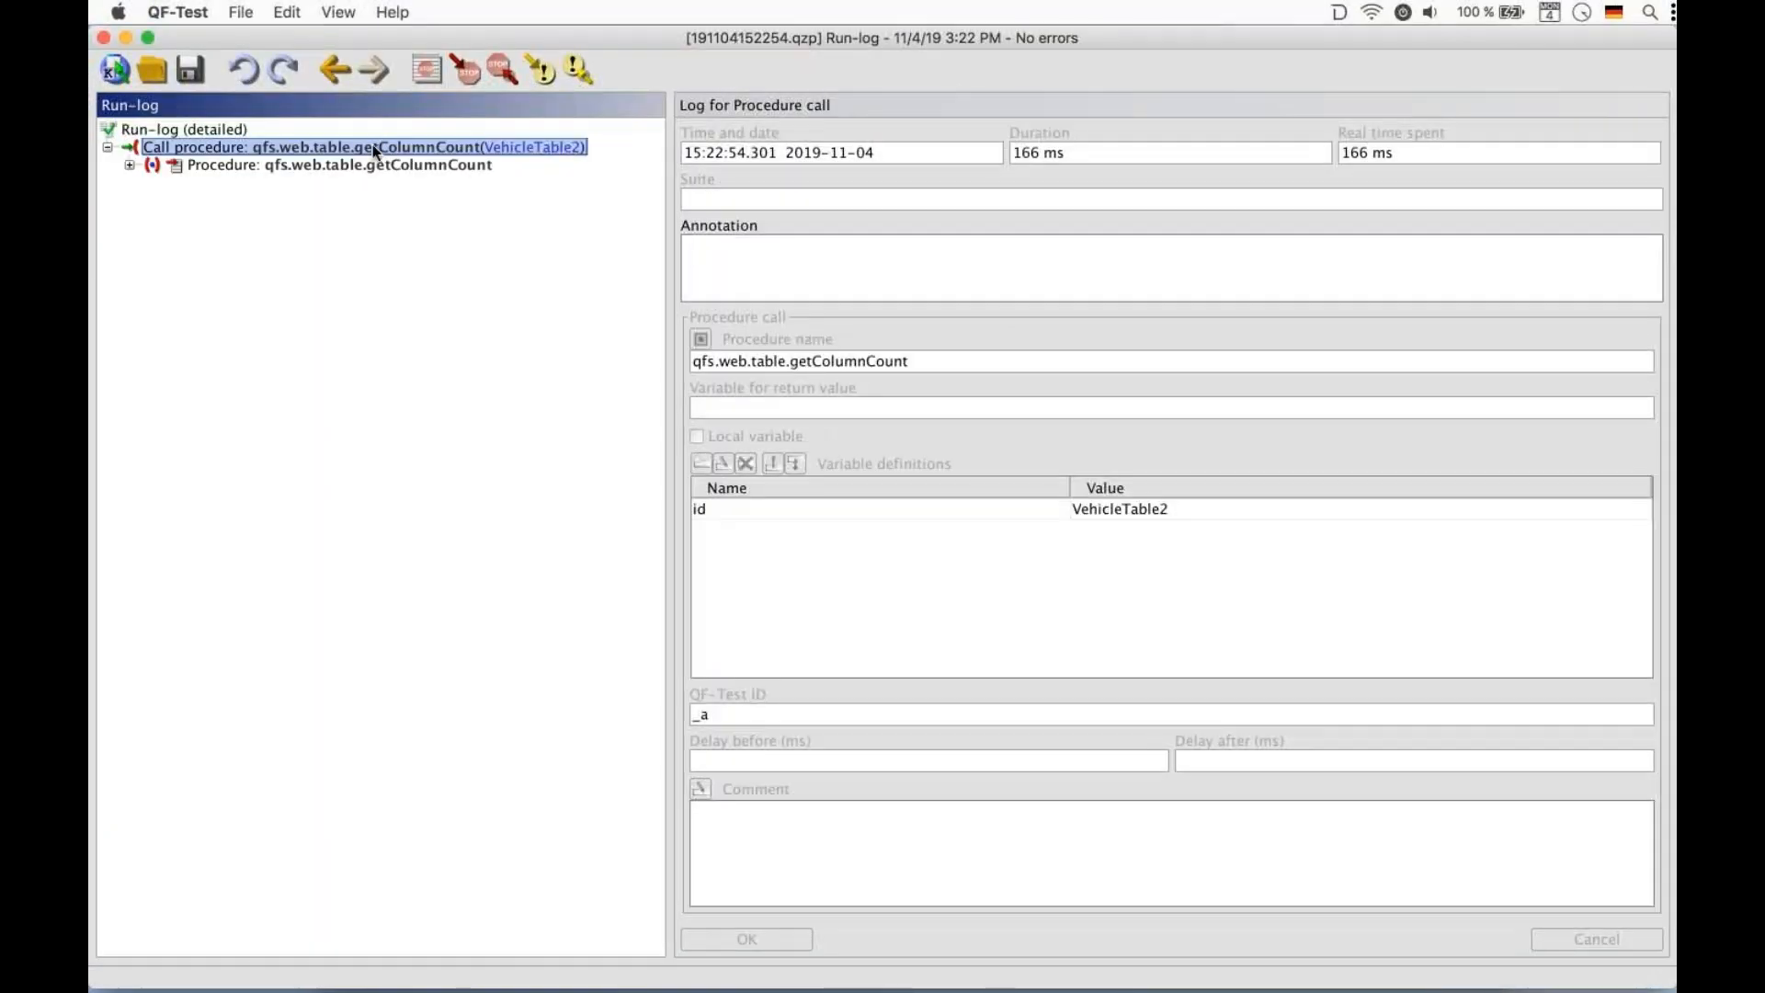
double_click(350, 163)
double_click(197, 184)
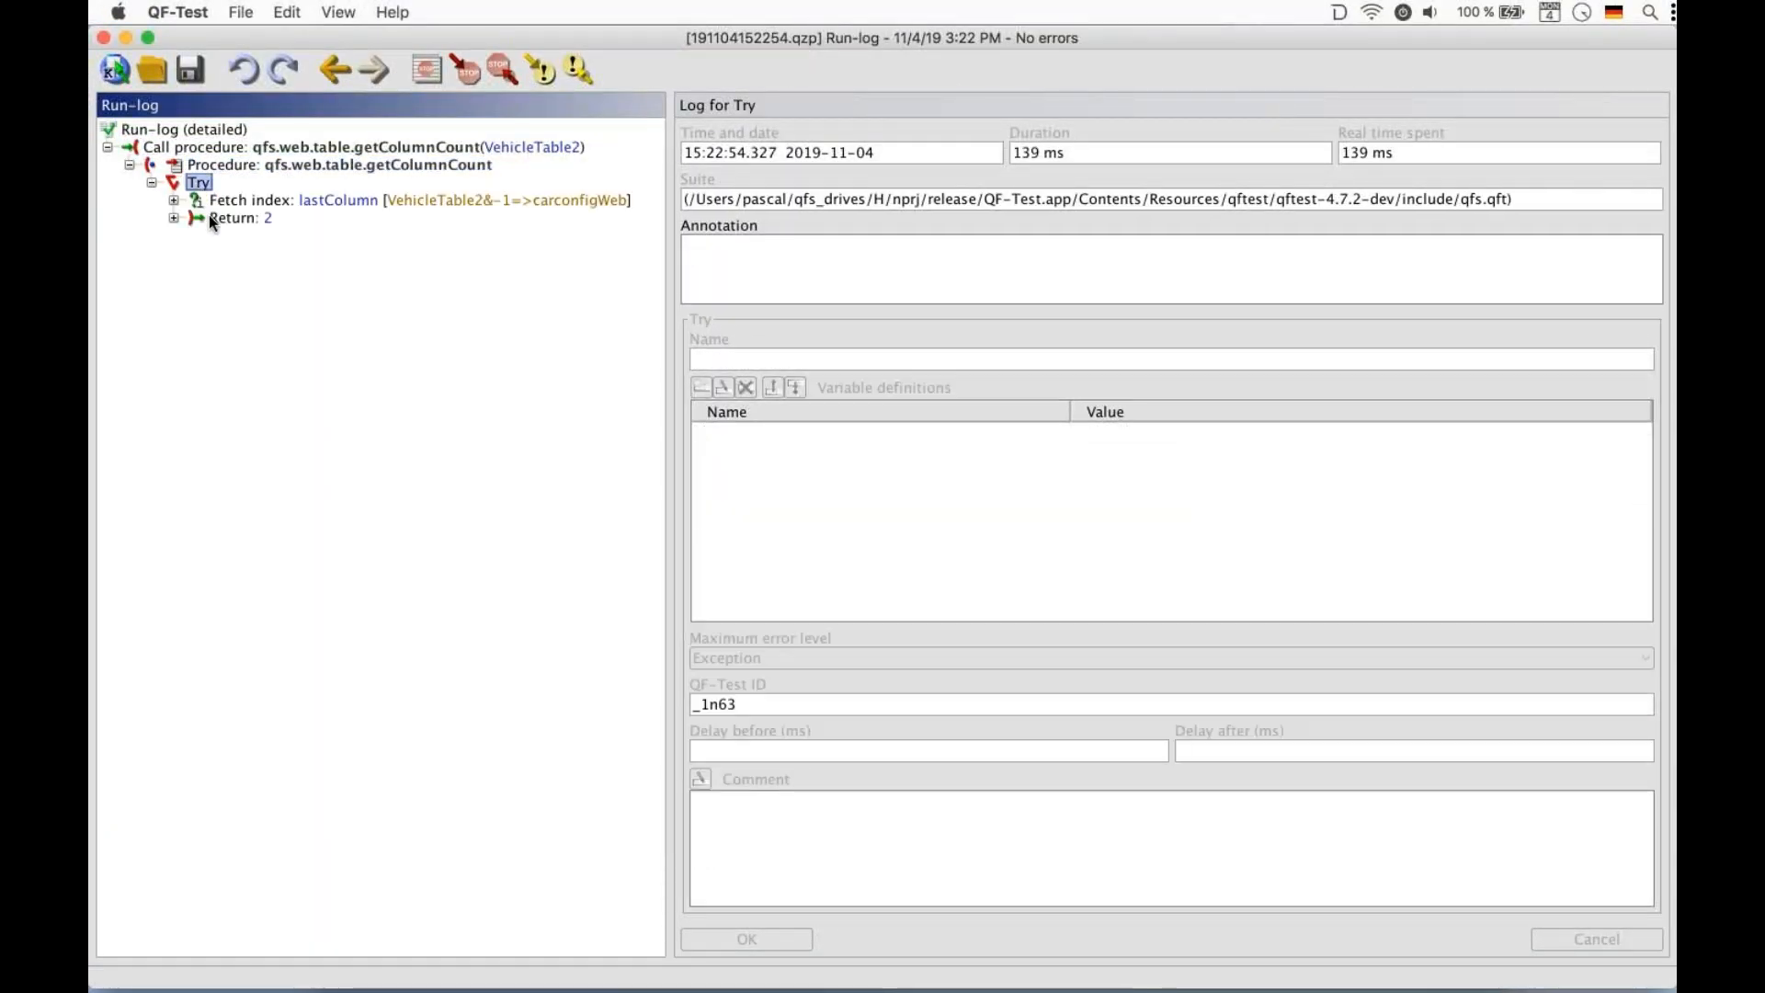
double_click(208, 215)
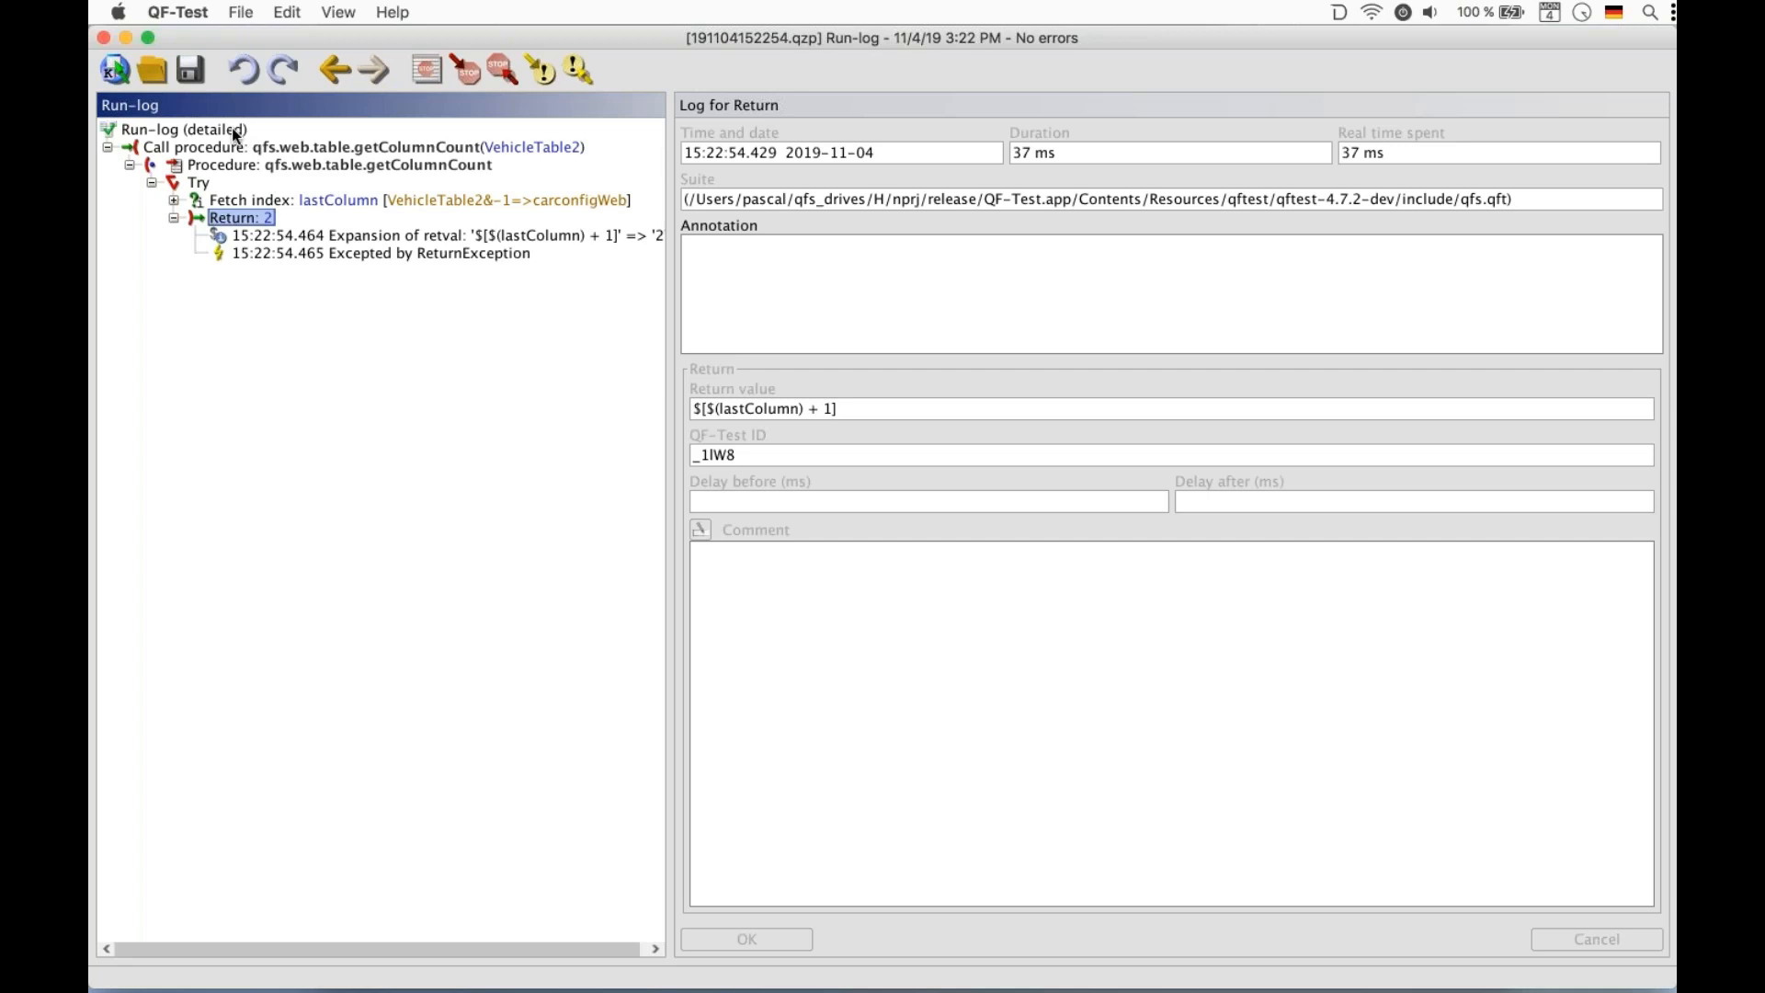
Close the run-log and switch to the carconfigWeb_en.qft test-suite
click(104, 38)
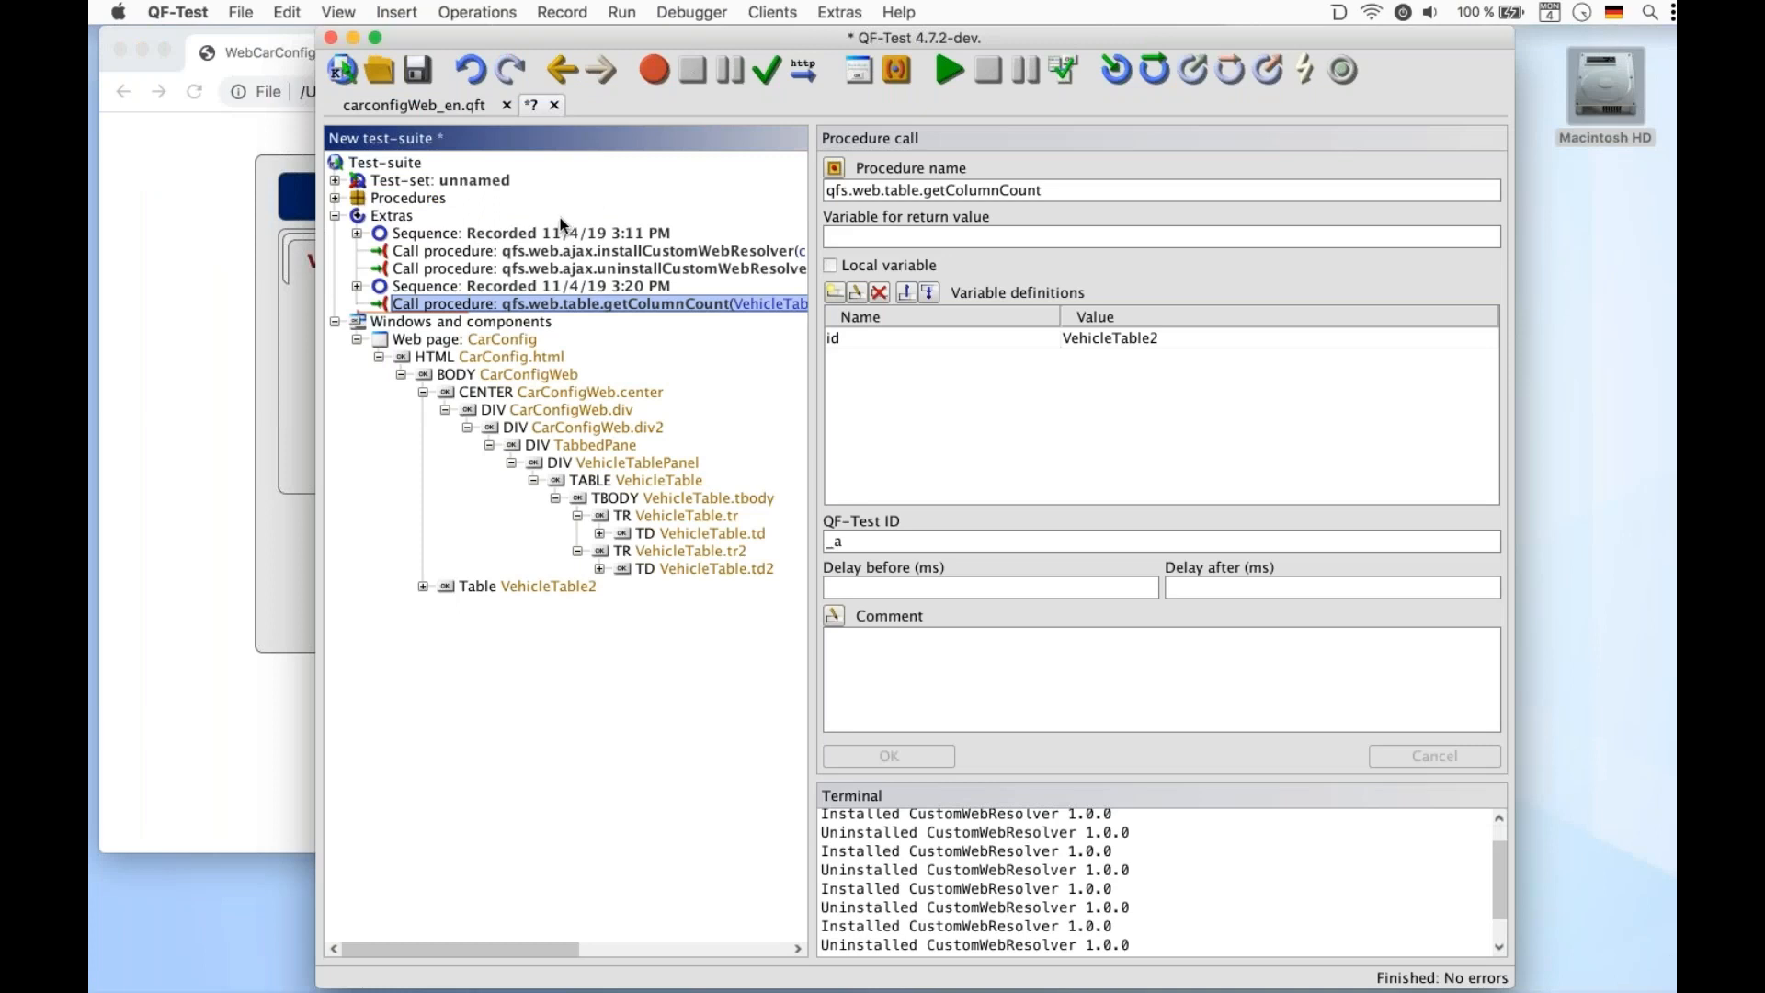
click(434, 109)
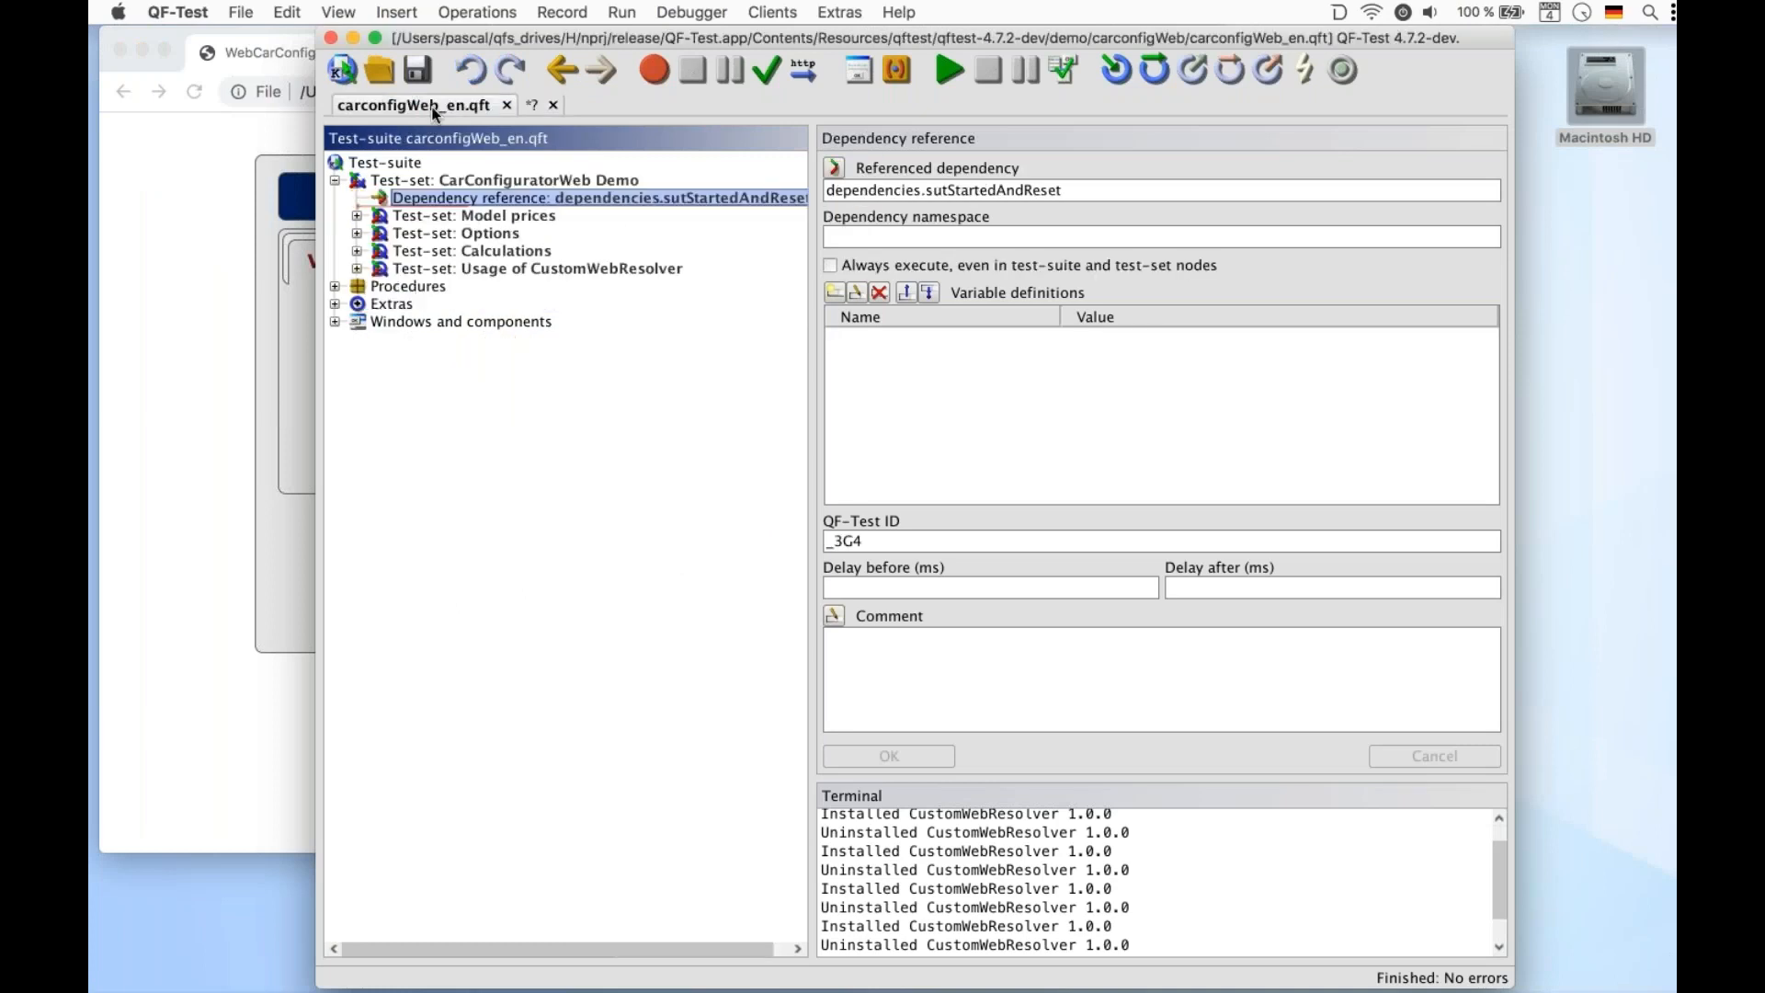